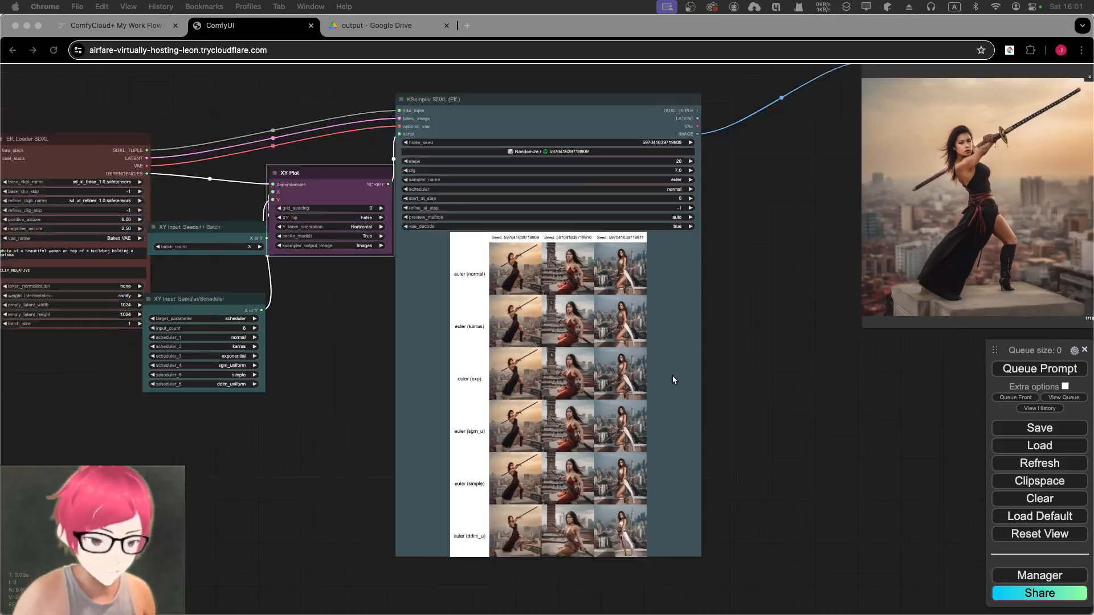
Search the installable custom nodes for "efficiency" to check the Efficiency Nodes for ComfyUI Version 2.0+ entry, and close the manager
{"action": "scroll", "coordinate": [678, 375], "scroll_direction": "up", "scroll_amount": 5}
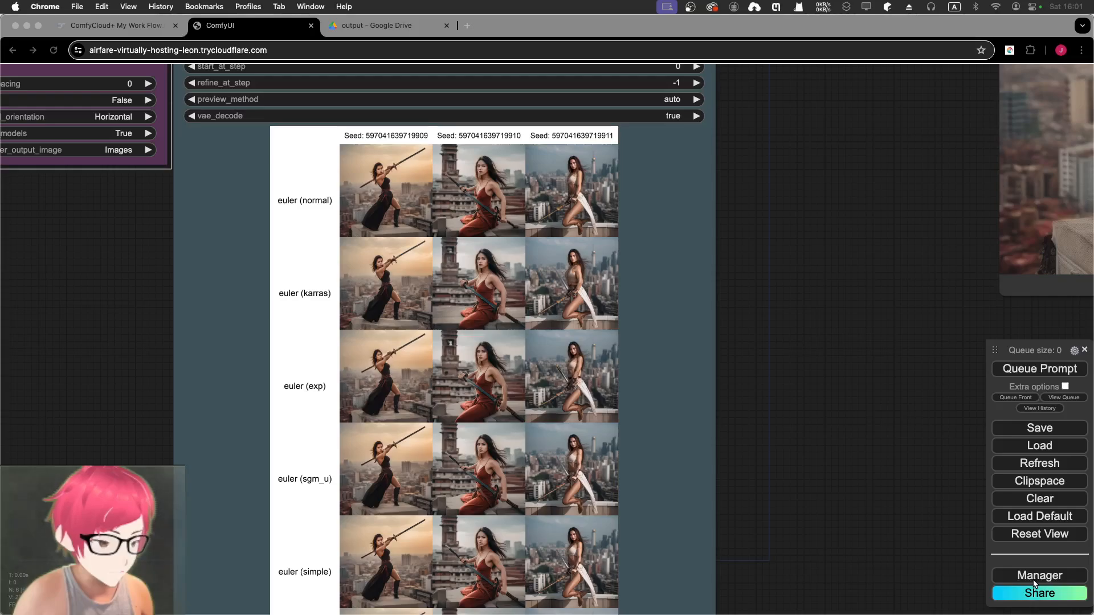
{"action": "left_click", "coordinate": [1037, 576]}
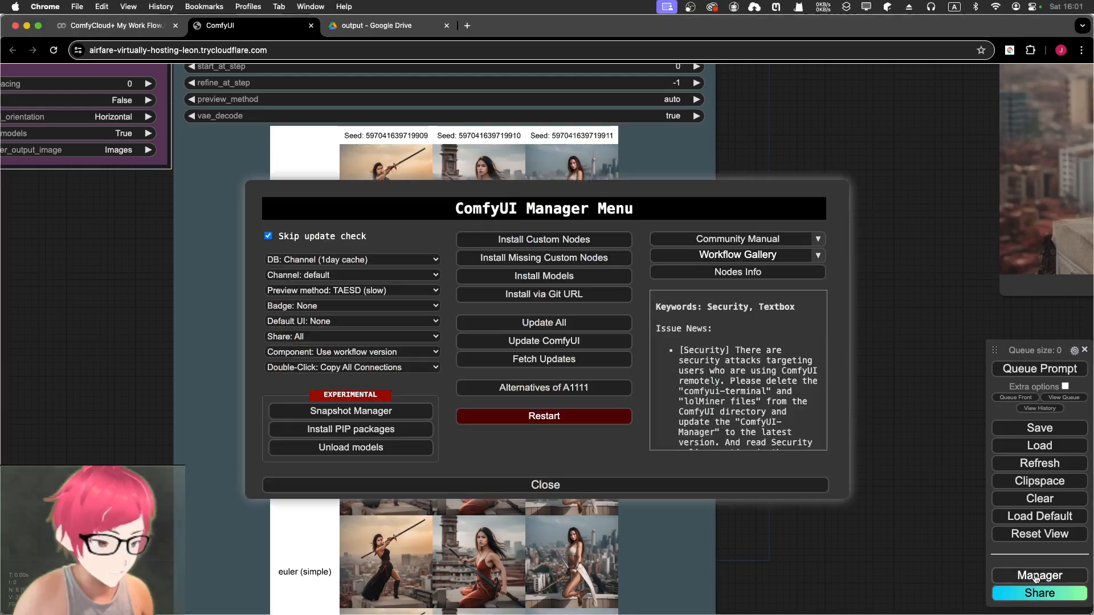
{"action": "left_click", "coordinate": [504, 246]}
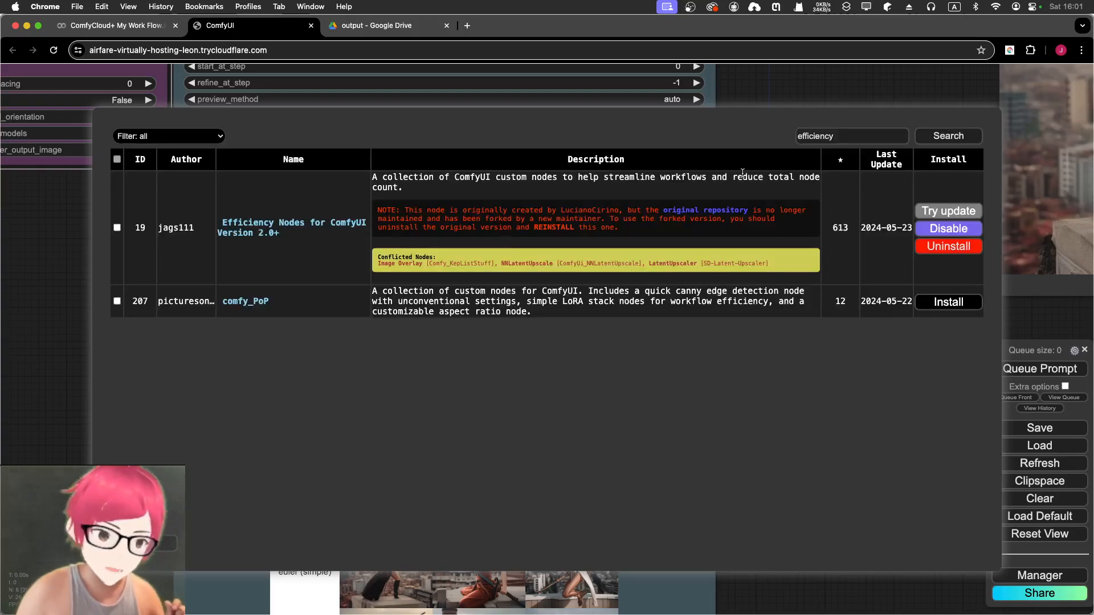
{"action": "double_click", "coordinate": [837, 137]}
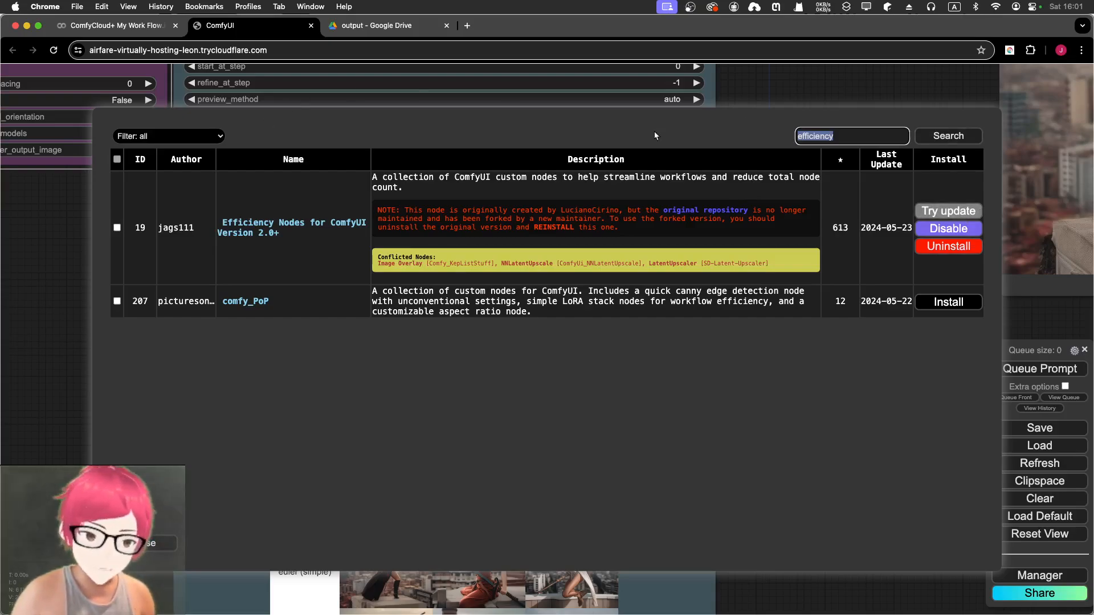
{"action": "left_click", "coordinate": [153, 545]}
{"action": "left_click", "coordinate": [428, 487]}
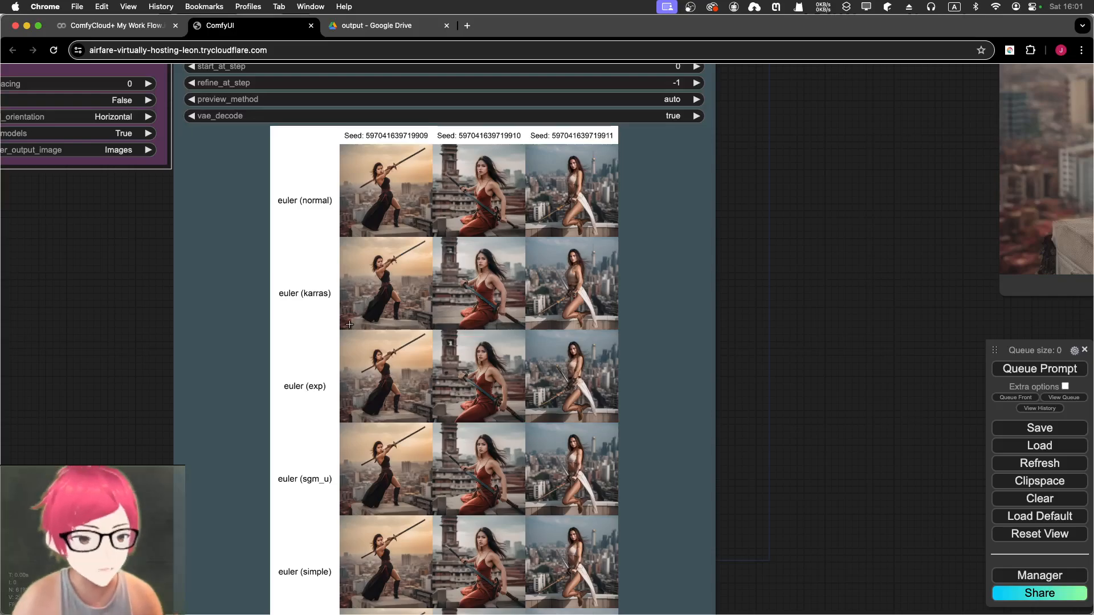
Examine the scheduler rows of the KSampler's plot alongside the Seeds++ Batch and Sampler/Scheduler input nodes that define them
{"action": "scroll", "coordinate": [349, 324], "scroll_direction": "up", "scroll_amount": 4}
{"action": "scroll", "coordinate": [277, 313], "scroll_direction": "down", "scroll_amount": 2}
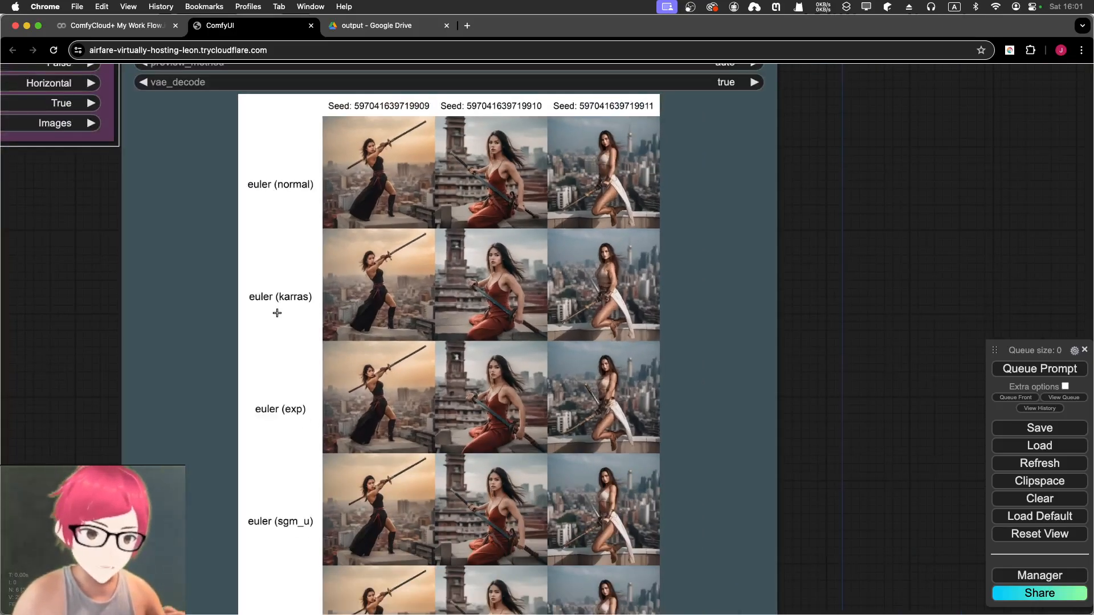
{"action": "left_click_drag", "start_coordinate": [105, 280], "coordinate": [444, 354]}
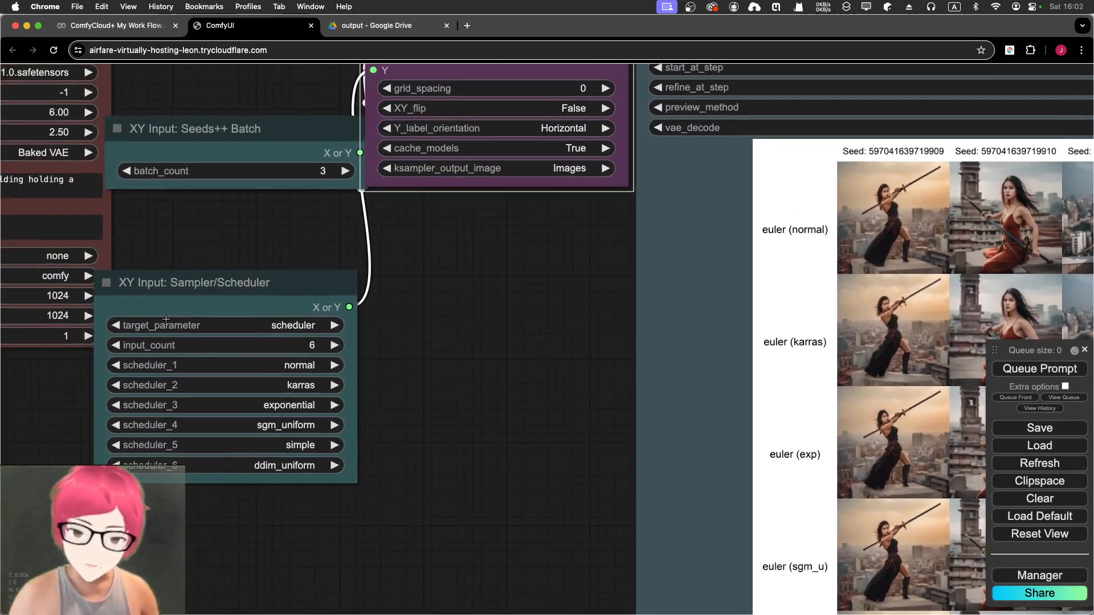
{"action": "left_click_drag", "start_coordinate": [613, 438], "coordinate": [77, 413]}
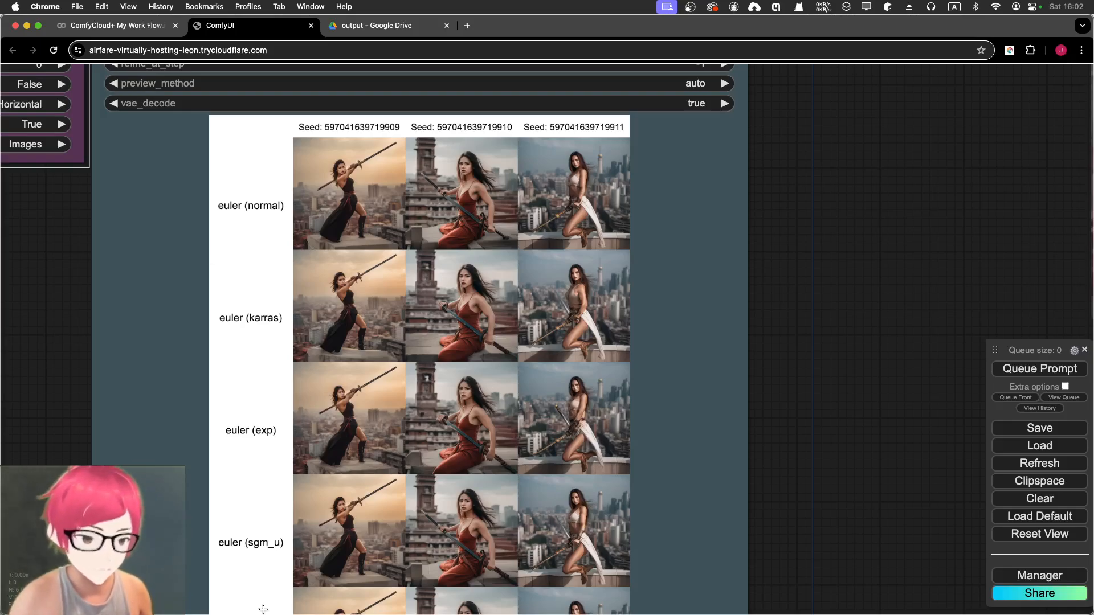
{"action": "left_click", "coordinate": [540, 425]}
{"action": "key", "text": "super+h"}
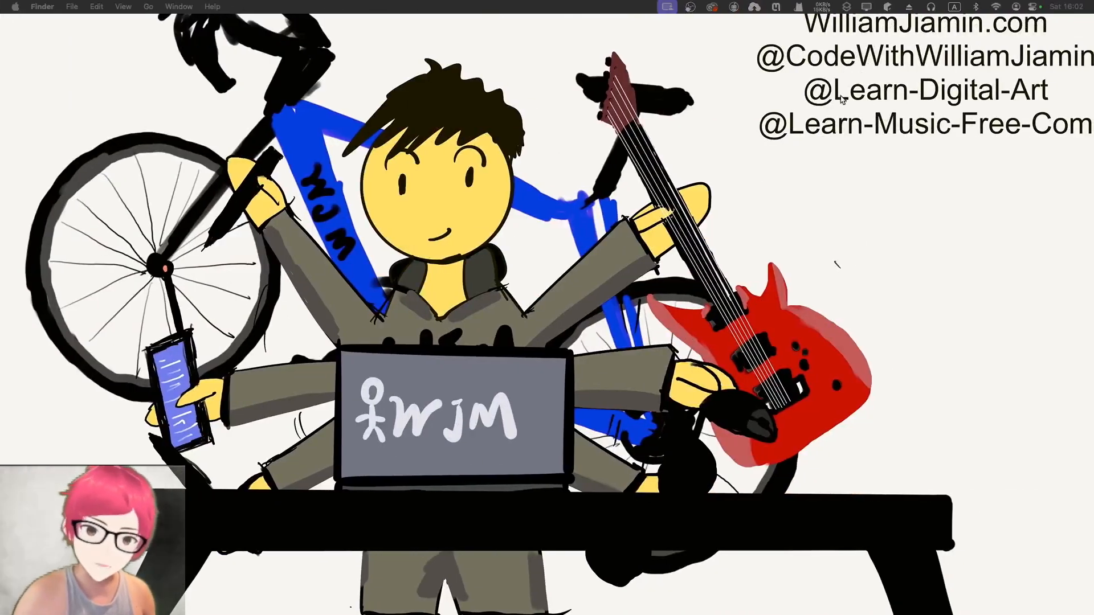
{"action": "key", "text": "super+Tab"}
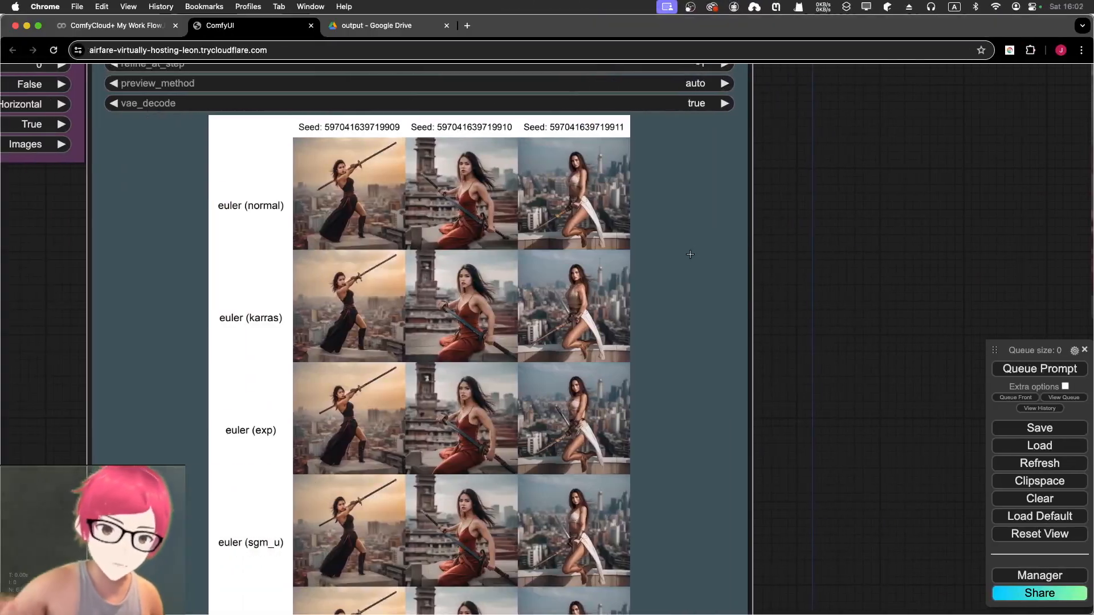
{"action": "key", "text": "ctrl+Up"}
{"action": "left_click", "coordinate": [640, 287]}
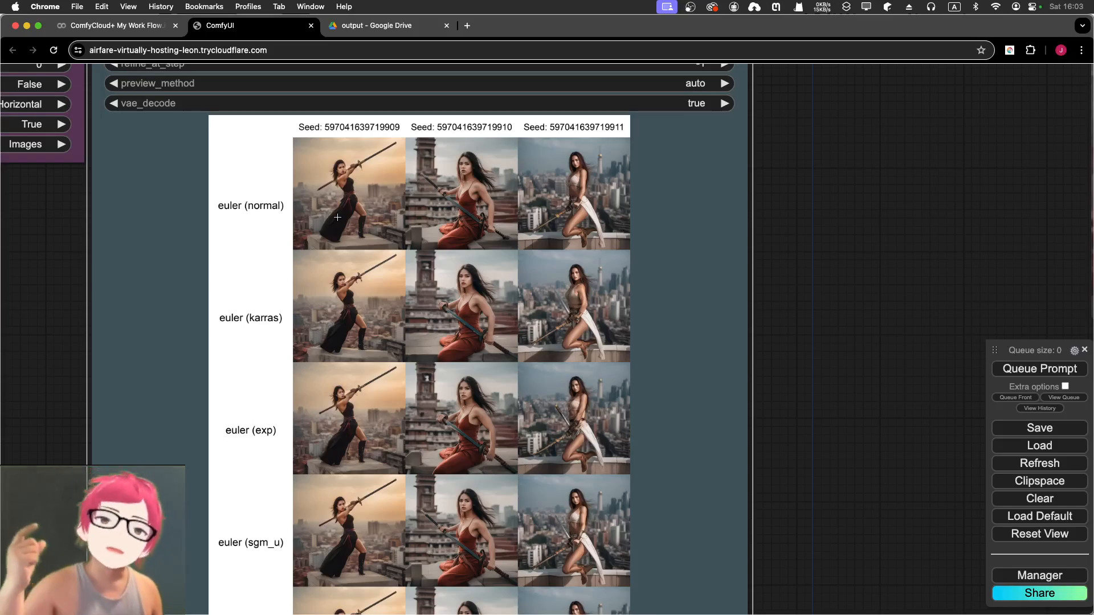
Examine the euler (normal) and euler (karras) images in the plot up close across the three seed columns
{"action": "scroll", "coordinate": [470, 351], "scroll_direction": "down", "scroll_amount": 3}
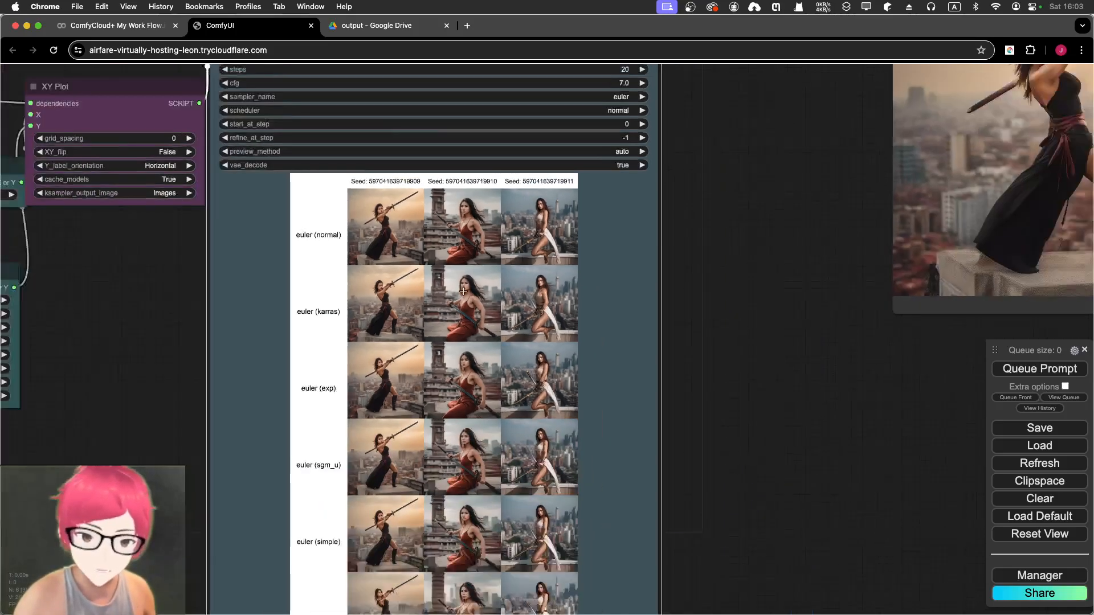
{"action": "scroll", "coordinate": [428, 213], "scroll_direction": "up", "scroll_amount": 6}
{"action": "scroll", "coordinate": [427, 213], "scroll_direction": "up", "scroll_amount": 3}
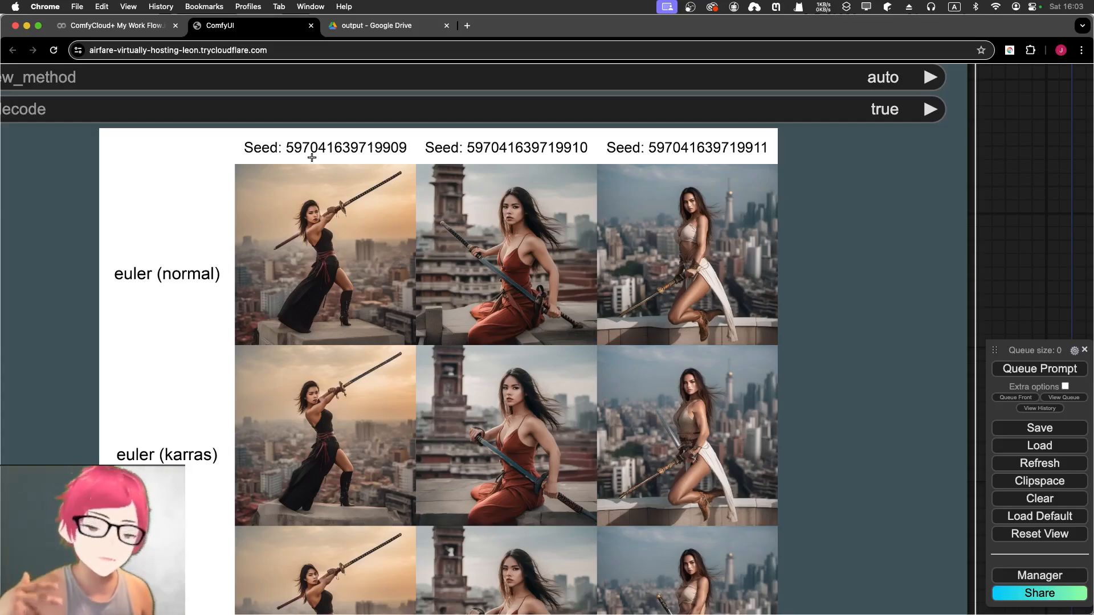
{"action": "scroll", "coordinate": [359, 270], "scroll_direction": "up", "scroll_amount": 9}
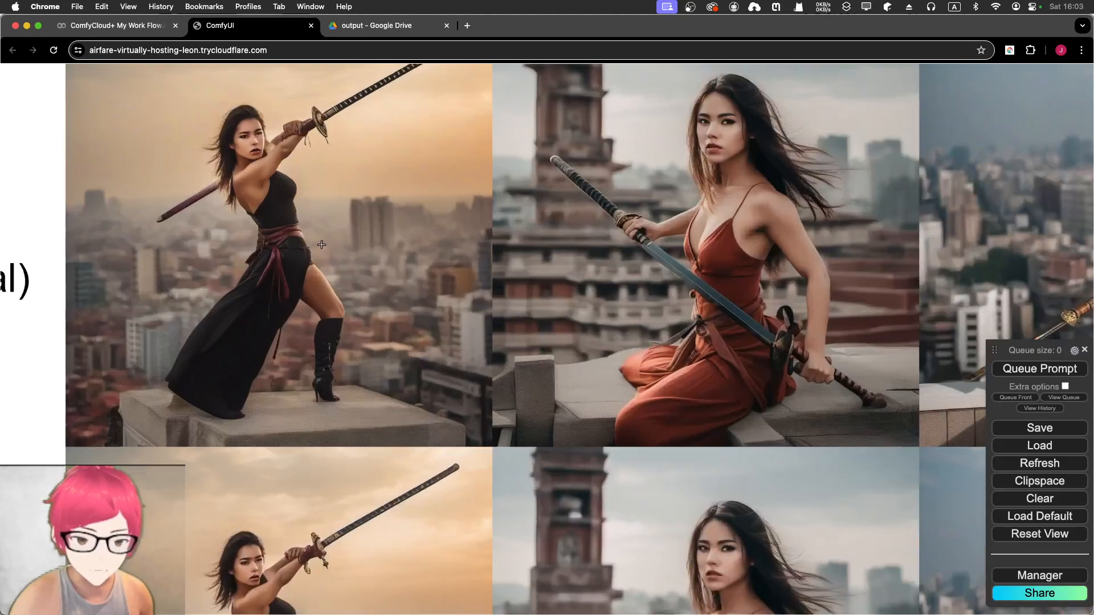
{"action": "scroll", "coordinate": [402, 281], "scroll_direction": "right", "scroll_amount": 3}
{"action": "scroll", "coordinate": [505, 349], "scroll_direction": "down", "scroll_amount": 5}
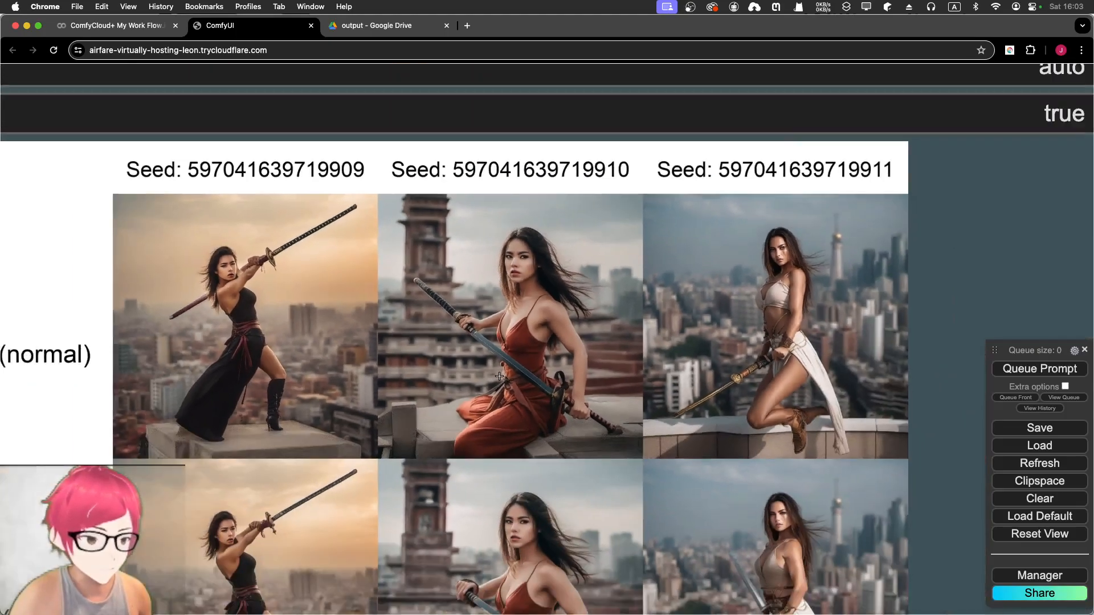
{"action": "scroll", "coordinate": [504, 350], "scroll_direction": "down", "scroll_amount": 2}
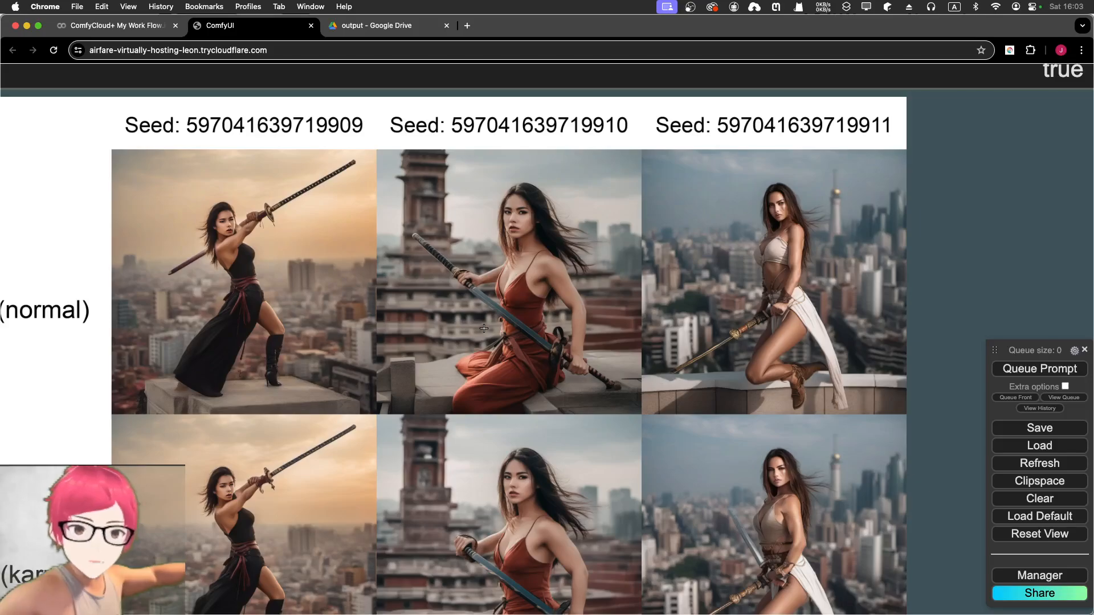
{"action": "scroll", "coordinate": [339, 291], "scroll_direction": "down", "scroll_amount": 15}
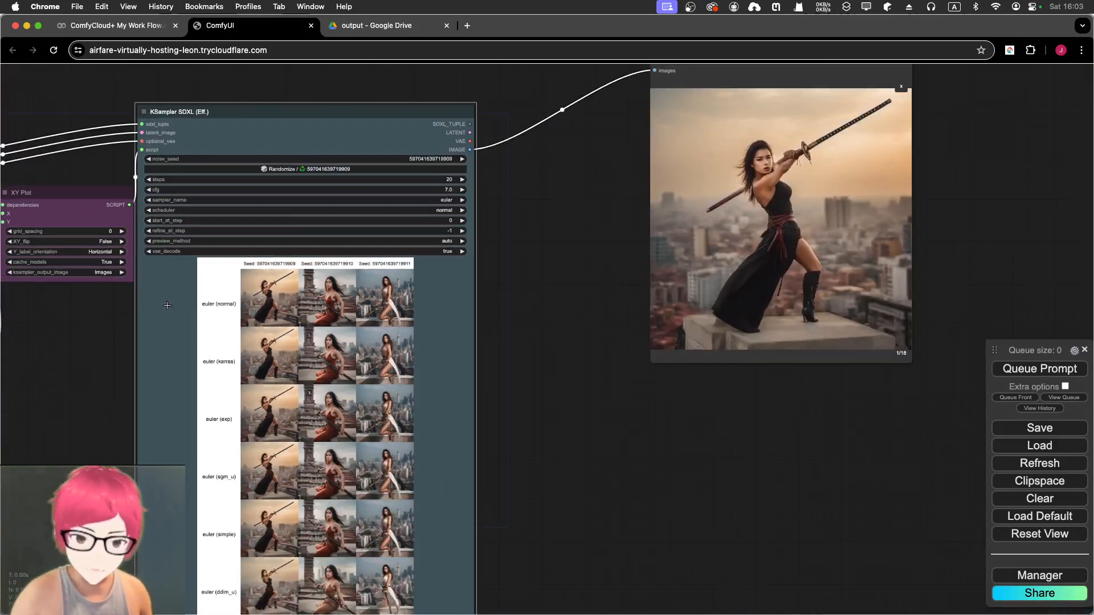
Review the Eff. Loader SDXL node's checkpoints and prompt, and the XY input nodes wired into XY Plot
{"action": "left_click_drag", "start_coordinate": [167, 305], "coordinate": [845, 323]}
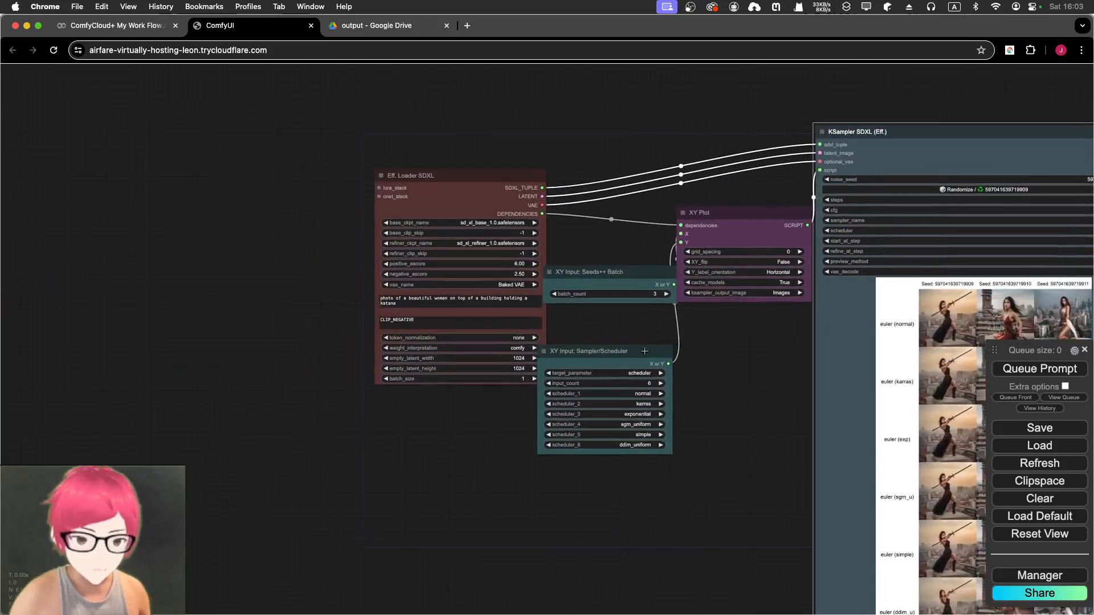
{"action": "scroll", "coordinate": [619, 324], "scroll_direction": "up", "scroll_amount": 7}
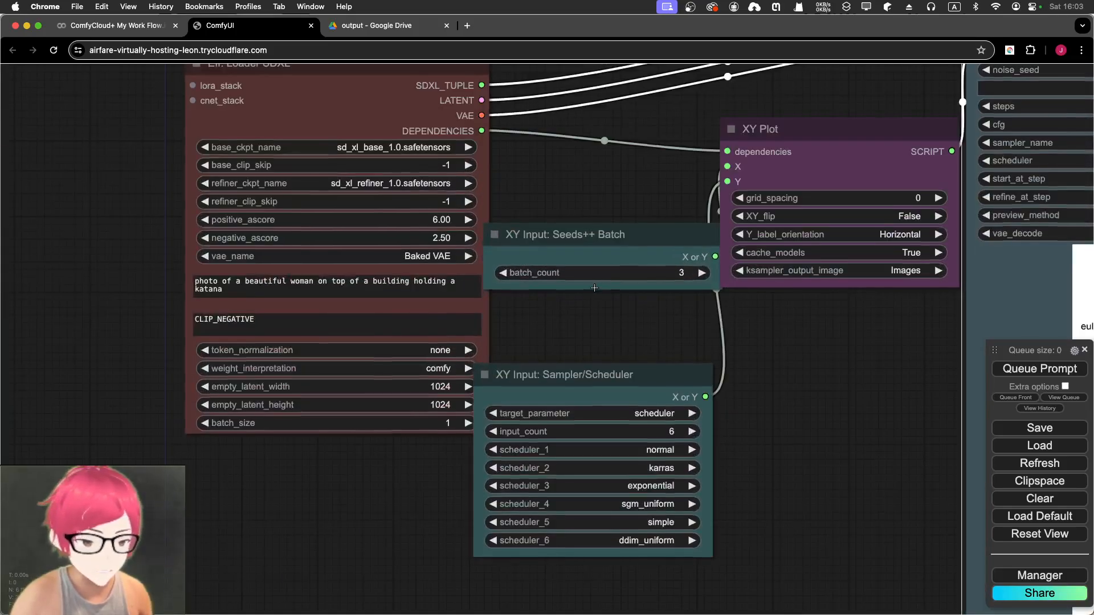
{"action": "left_click_drag", "start_coordinate": [618, 320], "coordinate": [286, 453]}
{"action": "scroll", "coordinate": [258, 334], "scroll_direction": "down", "scroll_amount": 5}
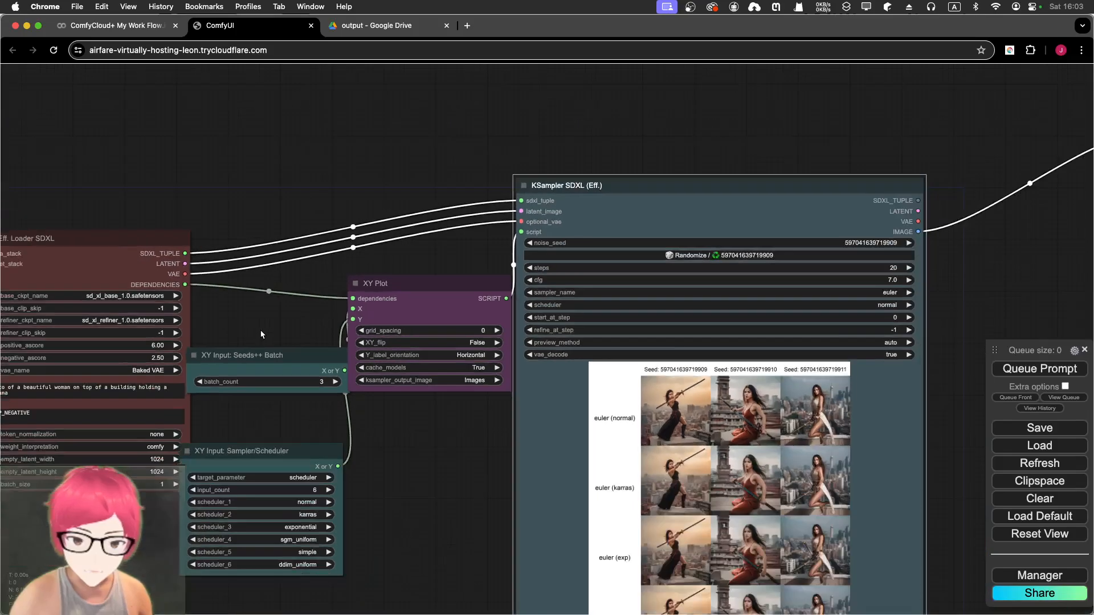
{"action": "scroll", "coordinate": [268, 298], "scroll_direction": "up", "scroll_amount": 8}
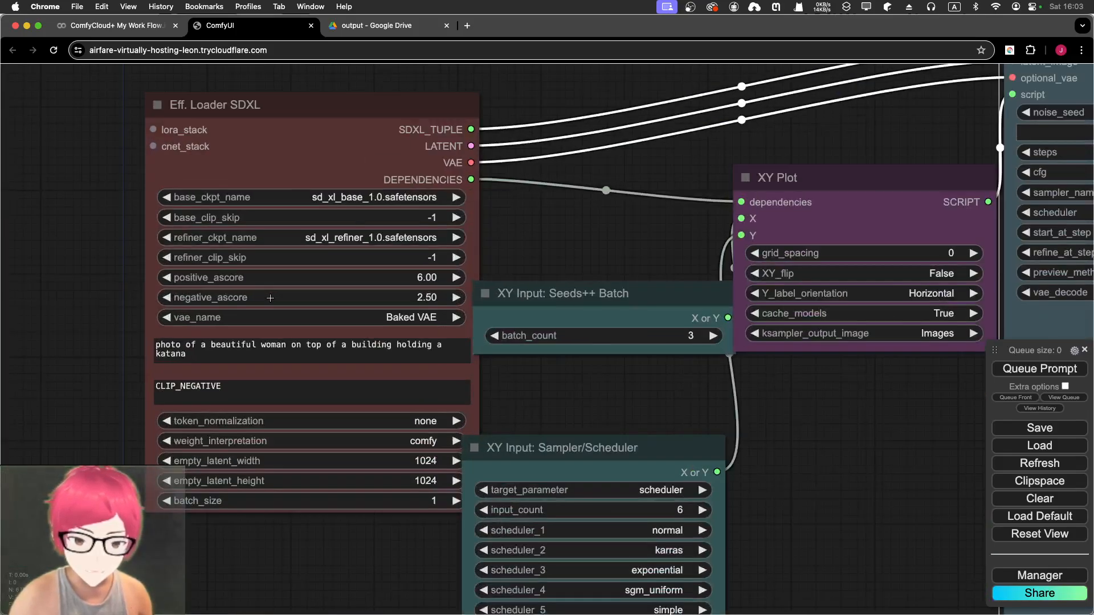
{"action": "scroll", "coordinate": [268, 298], "scroll_direction": "down", "scroll_amount": 2}
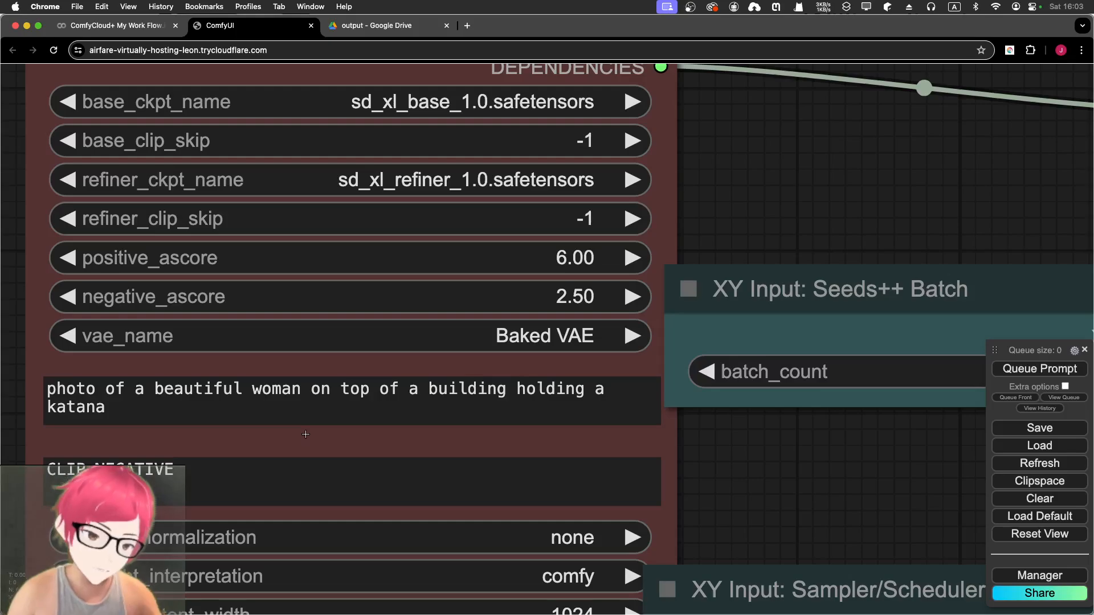
{"action": "scroll", "coordinate": [319, 426], "scroll_direction": "up", "scroll_amount": 2}
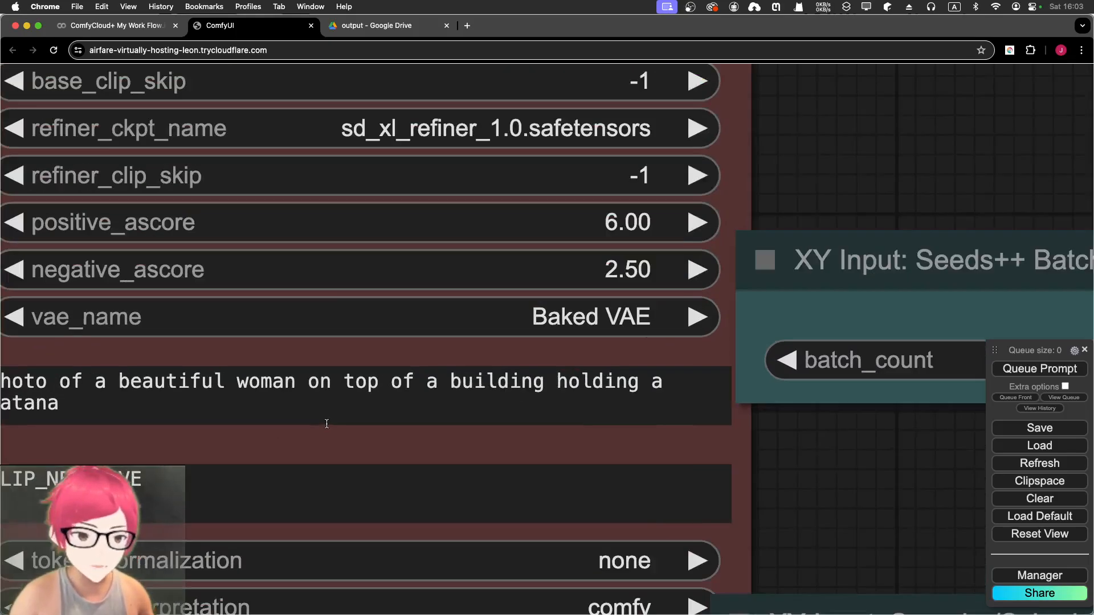
{"action": "scroll", "coordinate": [827, 474], "scroll_direction": "down", "scroll_amount": 5}
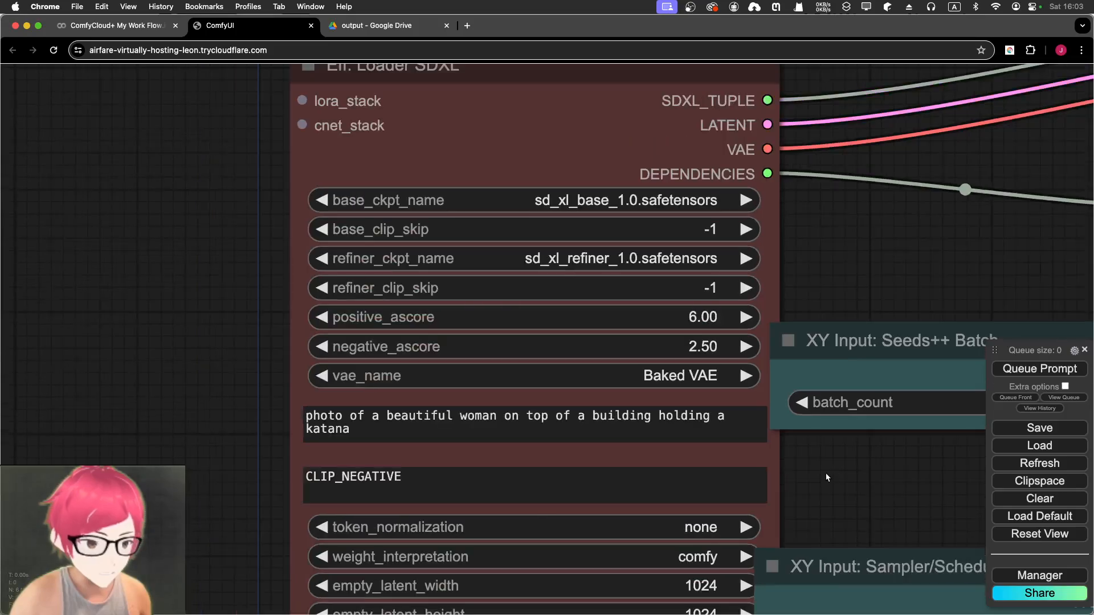
Compare the euler (normal) images of the three seeds in the KSampler's plot at close range
{"action": "left_click_drag", "start_coordinate": [826, 474], "coordinate": [99, 477]}
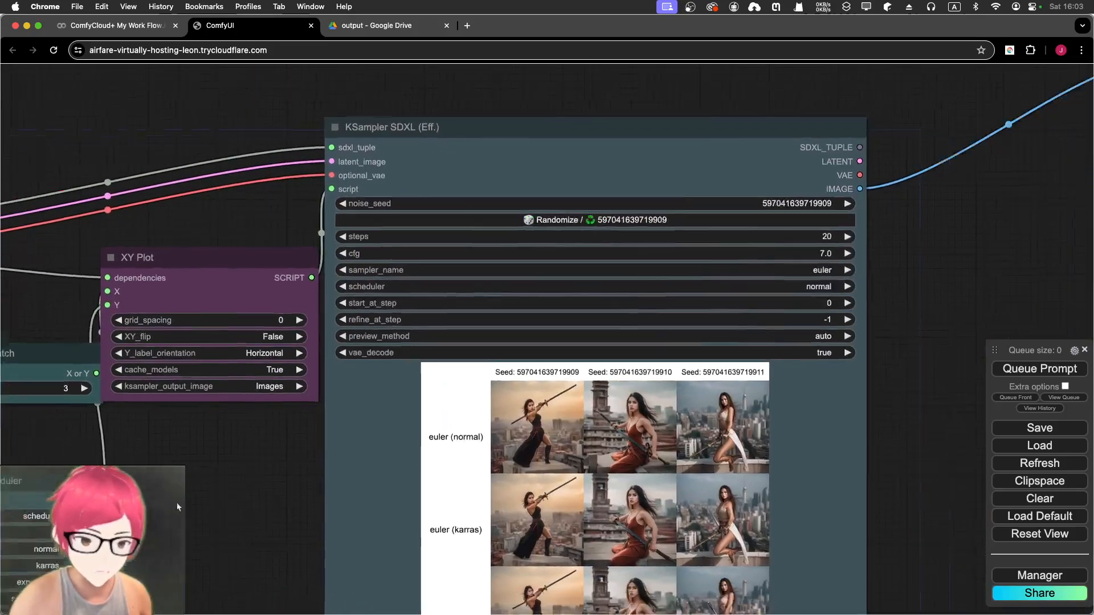
{"action": "scroll", "coordinate": [412, 298], "scroll_direction": "up", "scroll_amount": 5}
{"action": "scroll", "coordinate": [424, 345], "scroll_direction": "up", "scroll_amount": 3}
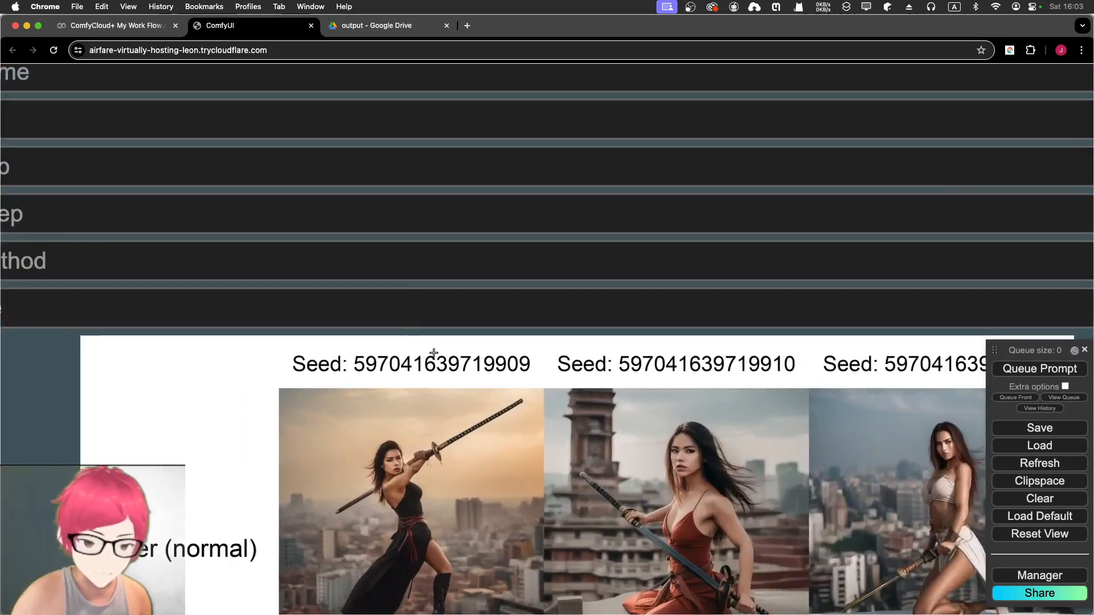
{"action": "left_click_drag", "start_coordinate": [428, 354], "coordinate": [246, 257]}
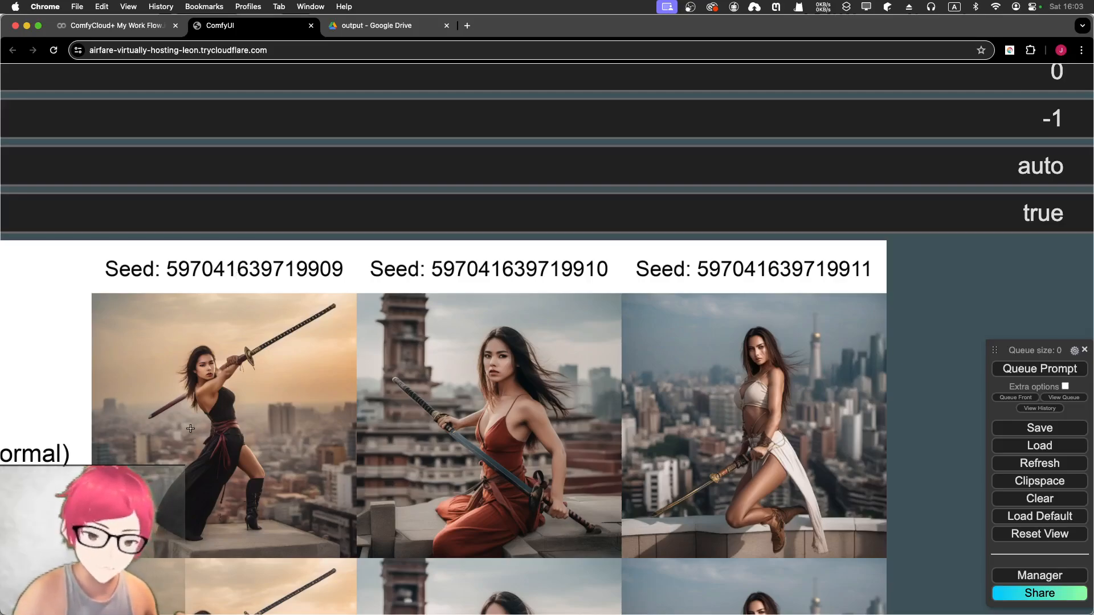
{"action": "scroll", "coordinate": [172, 325], "scroll_direction": "up", "scroll_amount": 5}
{"action": "scroll", "coordinate": [217, 248], "scroll_direction": "down", "scroll_amount": 5}
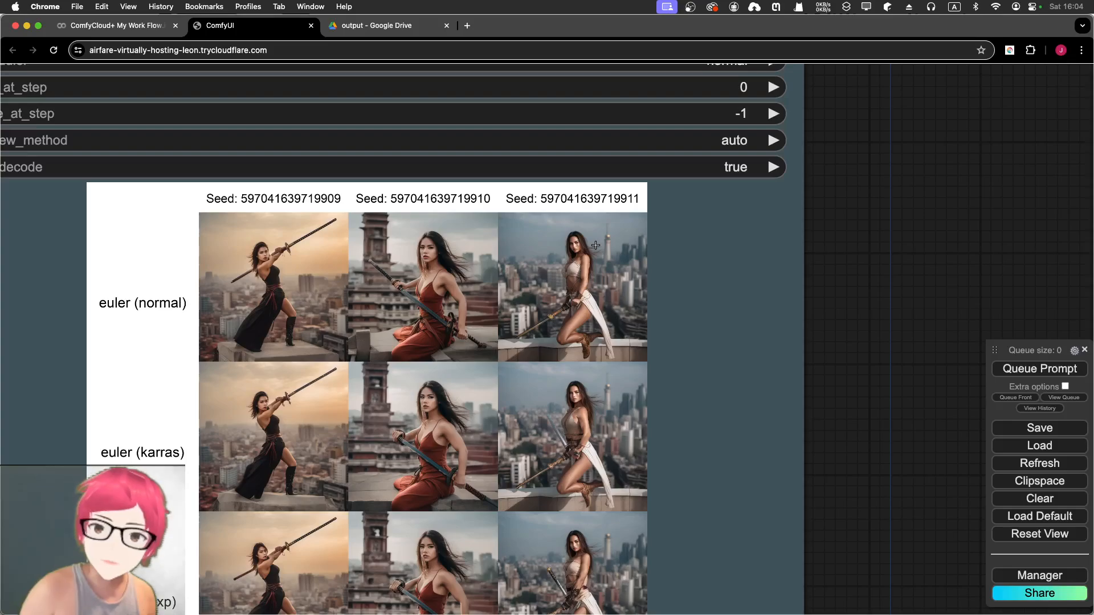
{"action": "scroll", "coordinate": [391, 301], "scroll_direction": "up", "scroll_amount": 4}
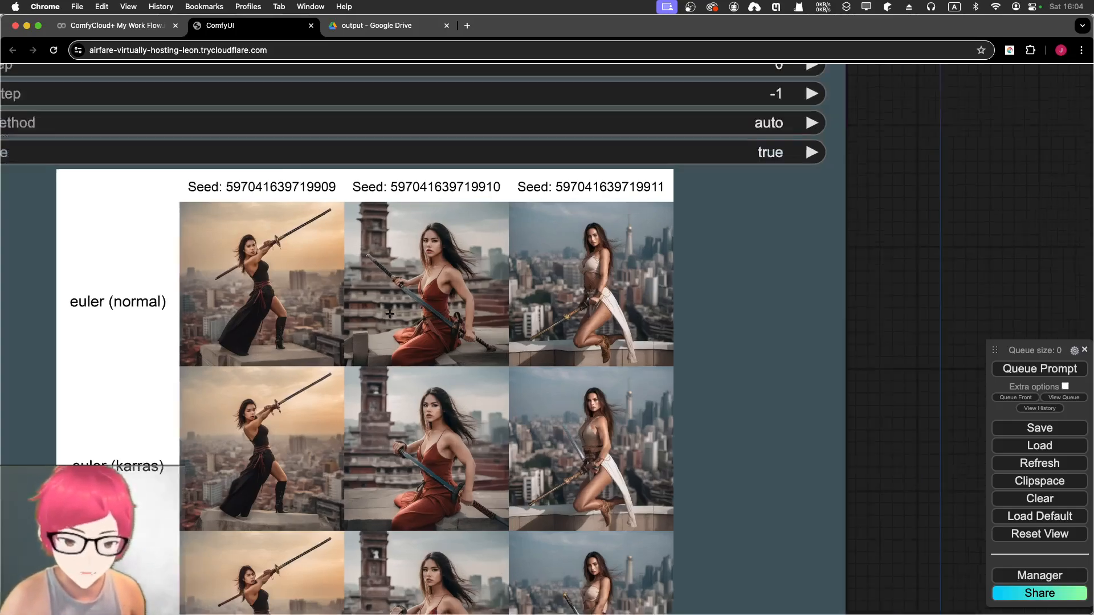
{"action": "scroll", "coordinate": [391, 302], "scroll_direction": "left", "scroll_amount": 5}
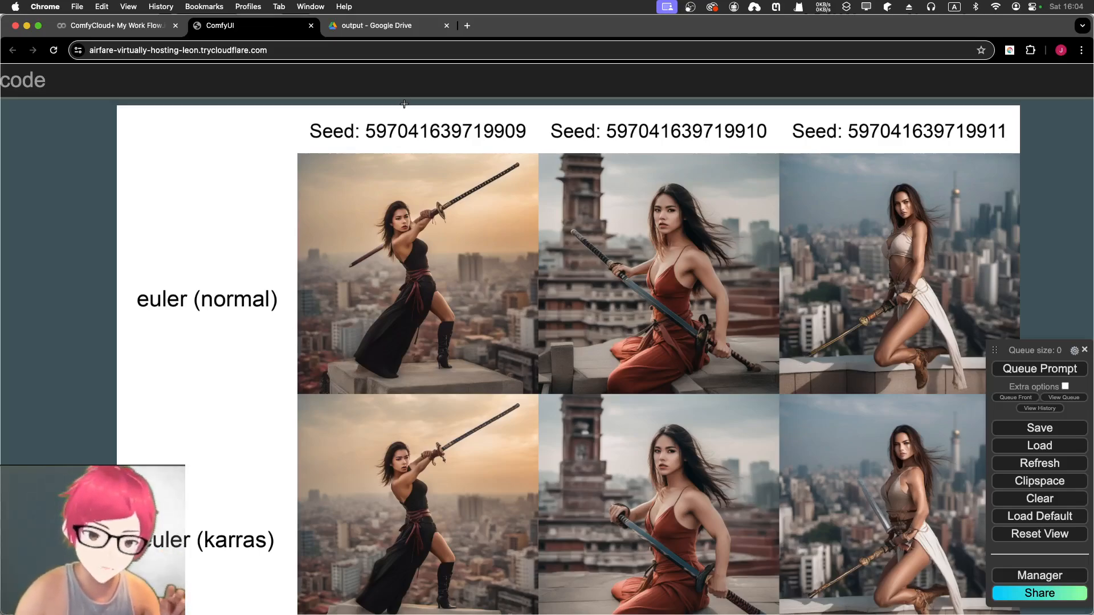
Compare the scheduler rows of the plot one after another, from euler (normal) down to euler (ddim_u)
{"action": "scroll", "coordinate": [381, 236], "scroll_direction": "down", "scroll_amount": 1}
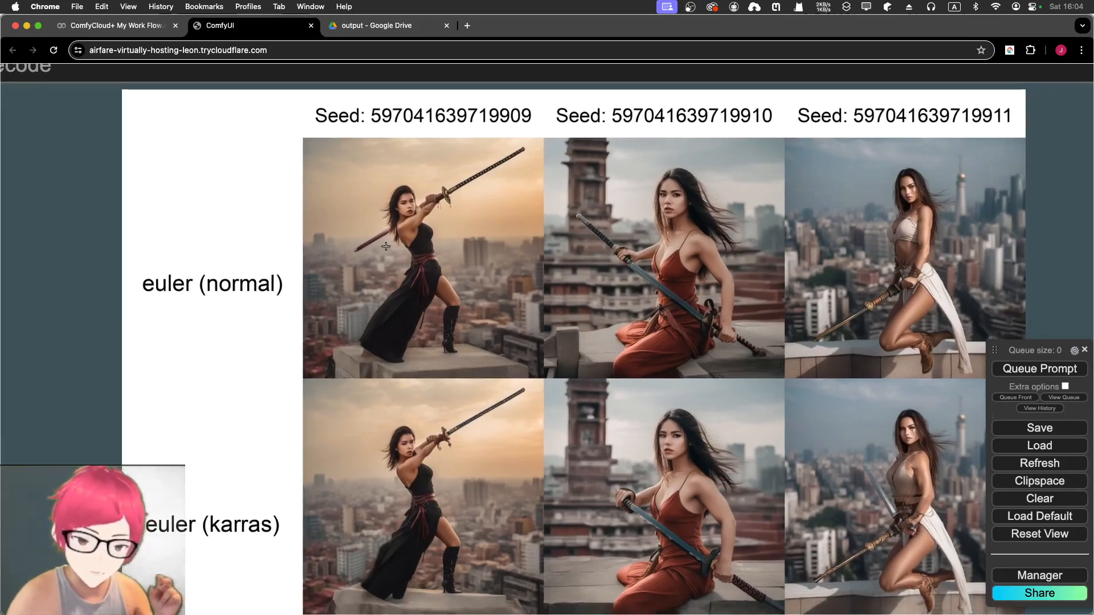
{"action": "scroll", "coordinate": [386, 247], "scroll_direction": "down", "scroll_amount": 3}
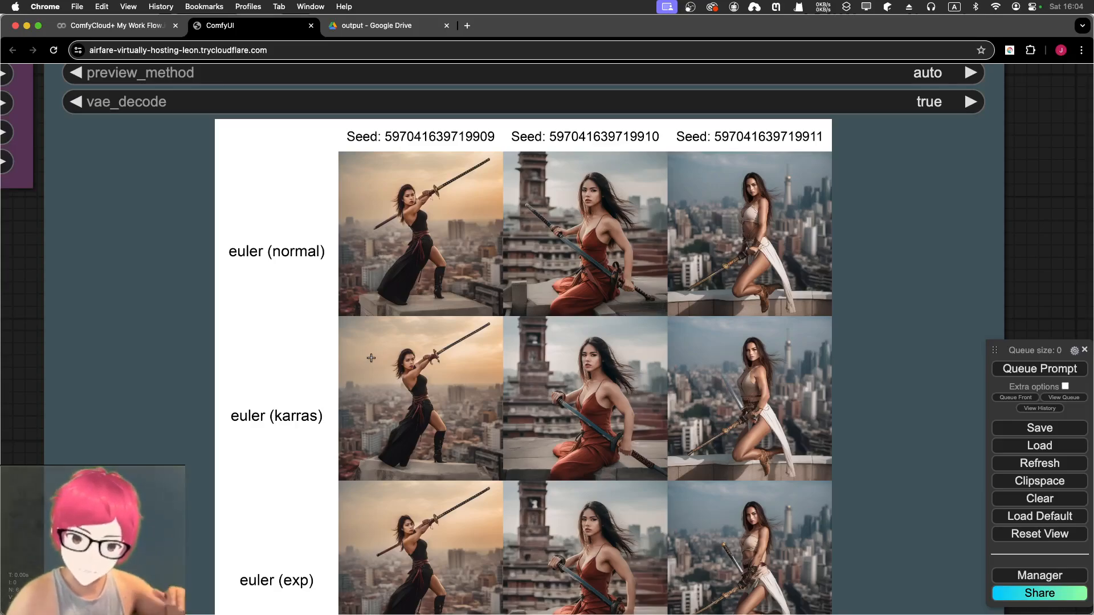
{"action": "scroll", "coordinate": [316, 319], "scroll_direction": "down", "scroll_amount": 3}
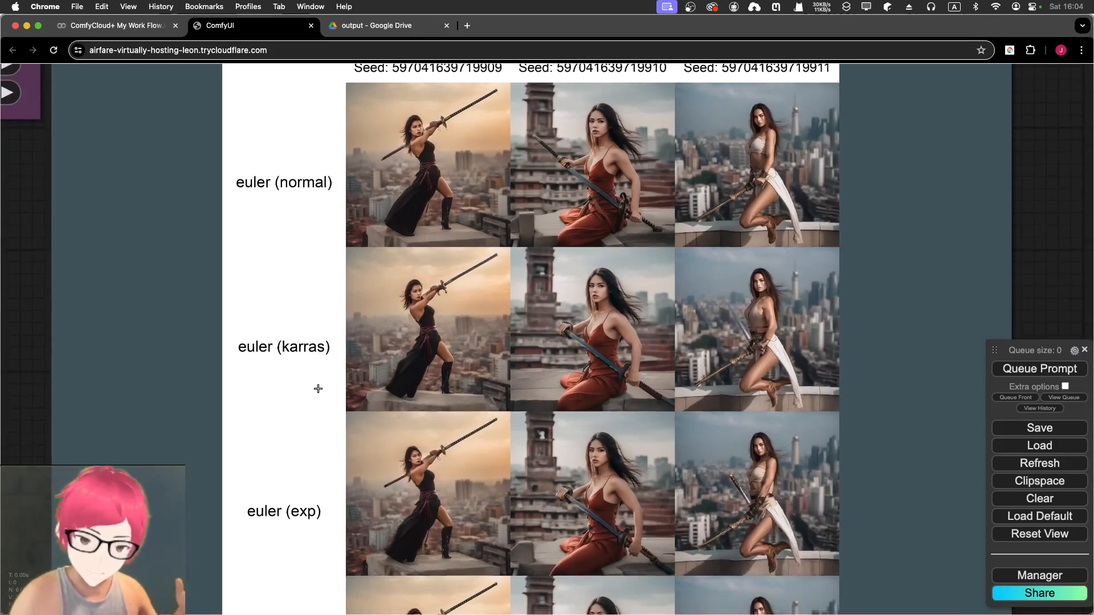
{"action": "left_click_drag", "start_coordinate": [315, 386], "coordinate": [305, 232]}
{"action": "scroll", "coordinate": [326, 389], "scroll_direction": "down", "scroll_amount": 3}
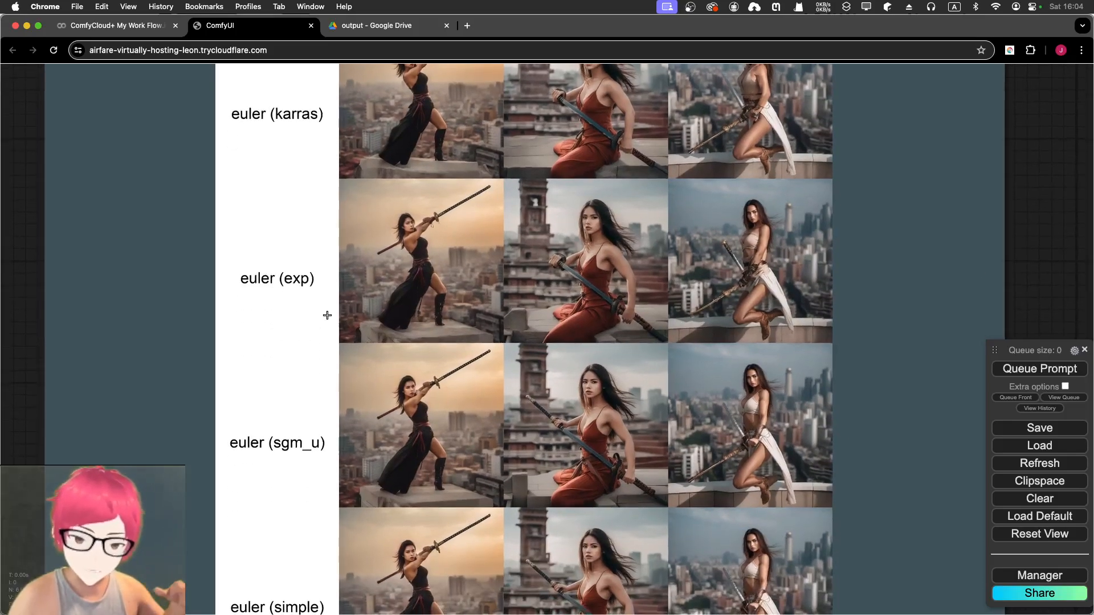
{"action": "scroll", "coordinate": [326, 399], "scroll_direction": "down", "scroll_amount": 2}
{"action": "scroll", "coordinate": [346, 498], "scroll_direction": "down", "scroll_amount": 3}
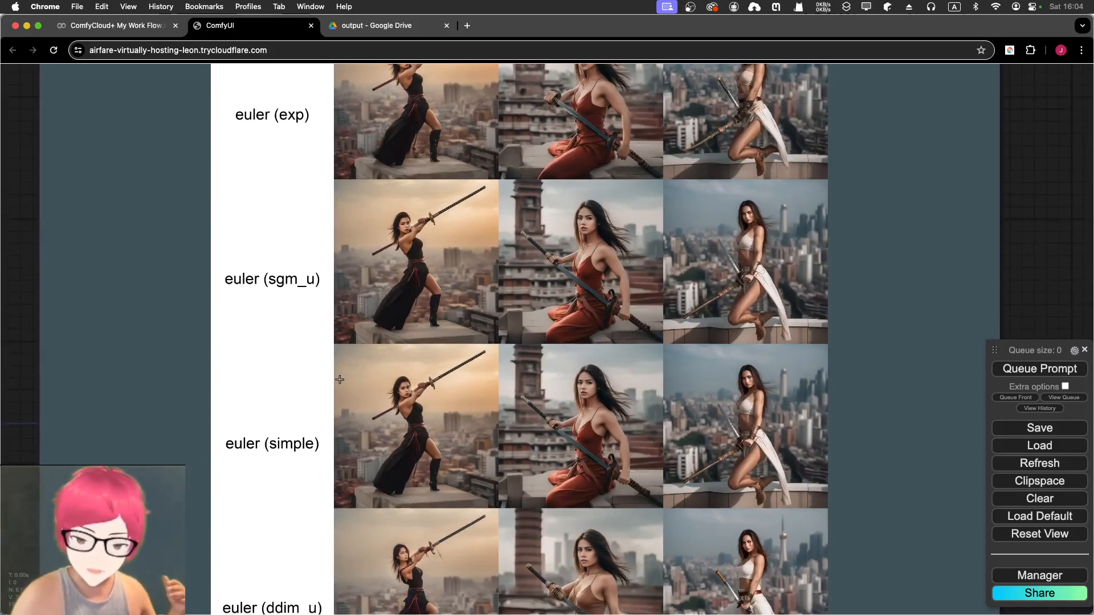
Compare the first seed's euler (simple) and euler (ddim_u) images in the plot at close range
{"action": "scroll", "coordinate": [330, 450], "scroll_direction": "down", "scroll_amount": 2}
{"action": "scroll", "coordinate": [324, 390], "scroll_direction": "up", "scroll_amount": 1}
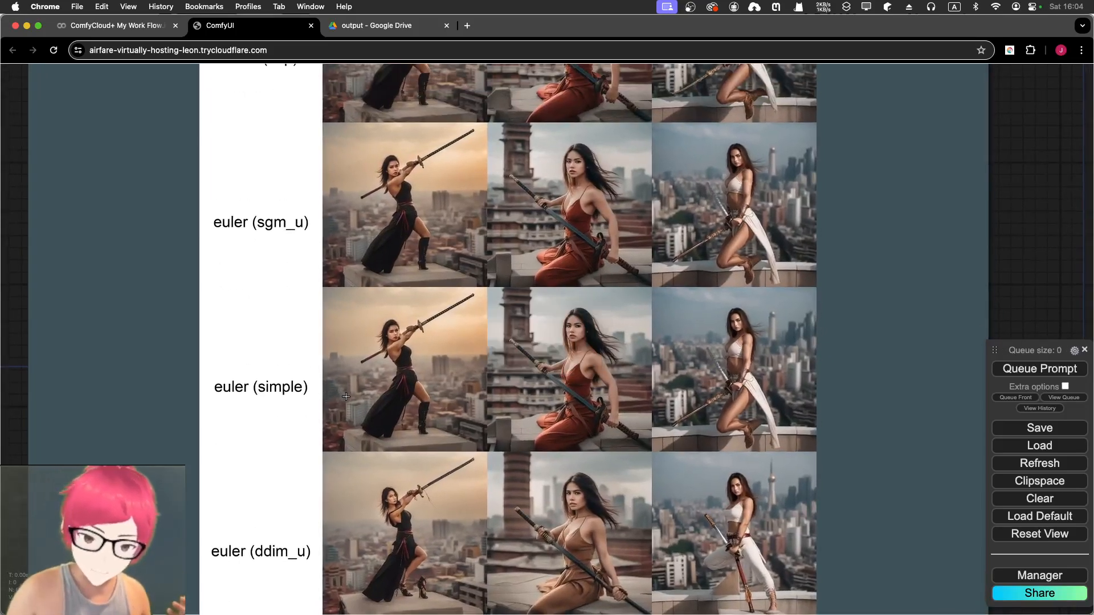
{"action": "scroll", "coordinate": [382, 398], "scroll_direction": "down", "scroll_amount": 2}
{"action": "scroll", "coordinate": [396, 382], "scroll_direction": "up", "scroll_amount": 2}
{"action": "scroll", "coordinate": [396, 381], "scroll_direction": "up", "scroll_amount": 5}
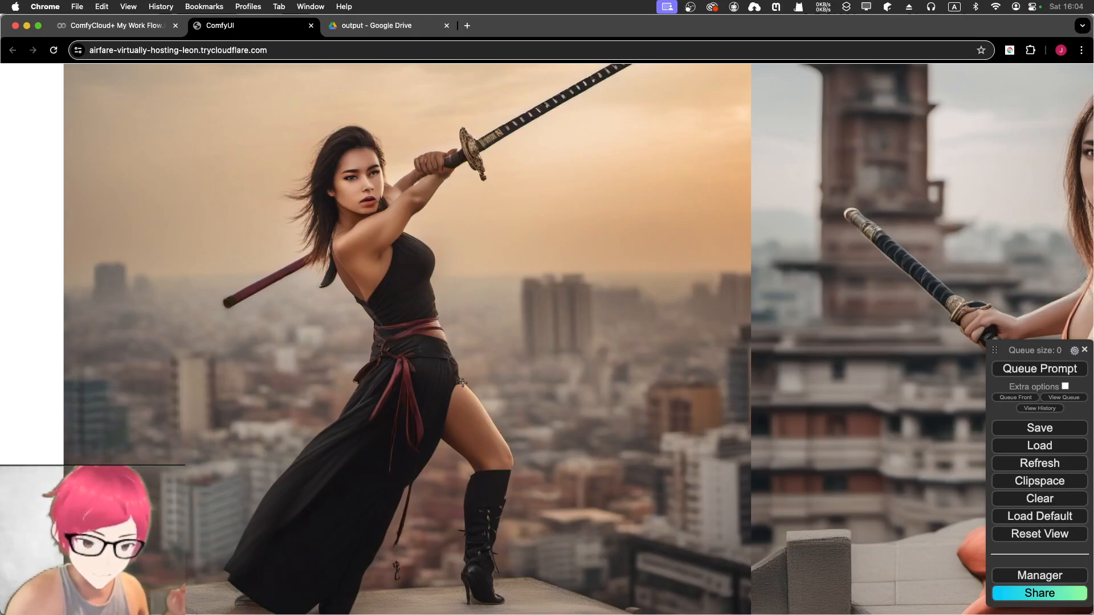
{"action": "scroll", "coordinate": [448, 228], "scroll_direction": "down", "scroll_amount": 4}
{"action": "scroll", "coordinate": [467, 342], "scroll_direction": "down", "scroll_amount": 6}
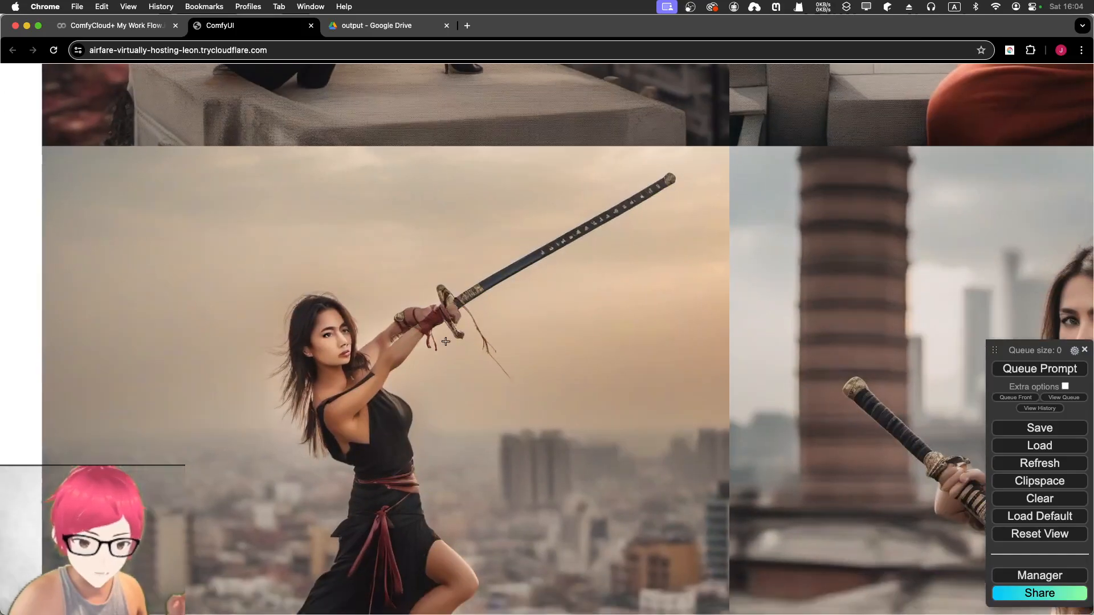
{"action": "scroll", "coordinate": [448, 330], "scroll_direction": "up", "scroll_amount": 1}
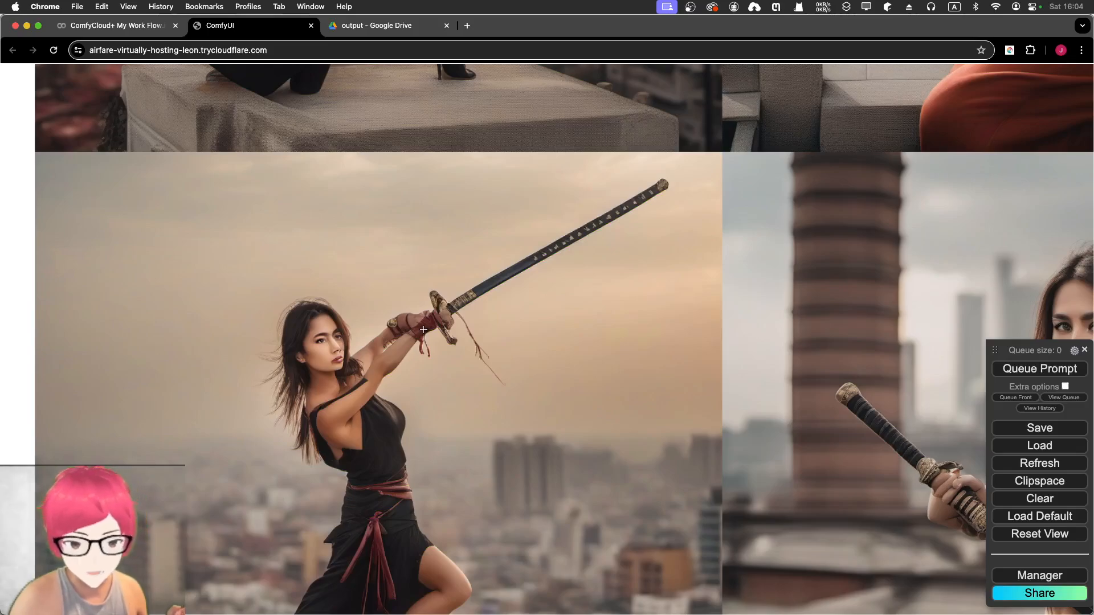
{"action": "scroll", "coordinate": [479, 270], "scroll_direction": "up", "scroll_amount": 1}
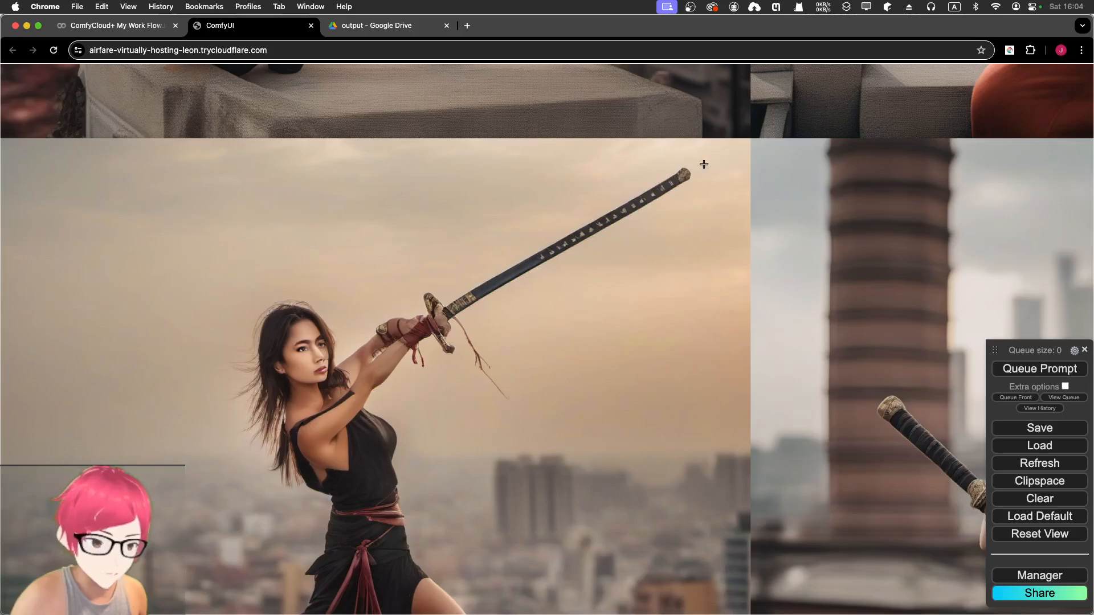
{"action": "scroll", "coordinate": [702, 162], "scroll_direction": "down", "scroll_amount": 5}
{"action": "scroll", "coordinate": [703, 162], "scroll_direction": "down", "scroll_amount": 3}
{"action": "scroll", "coordinate": [570, 216], "scroll_direction": "down", "scroll_amount": 5}
{"action": "scroll", "coordinate": [487, 241], "scroll_direction": "up", "scroll_amount": 4}
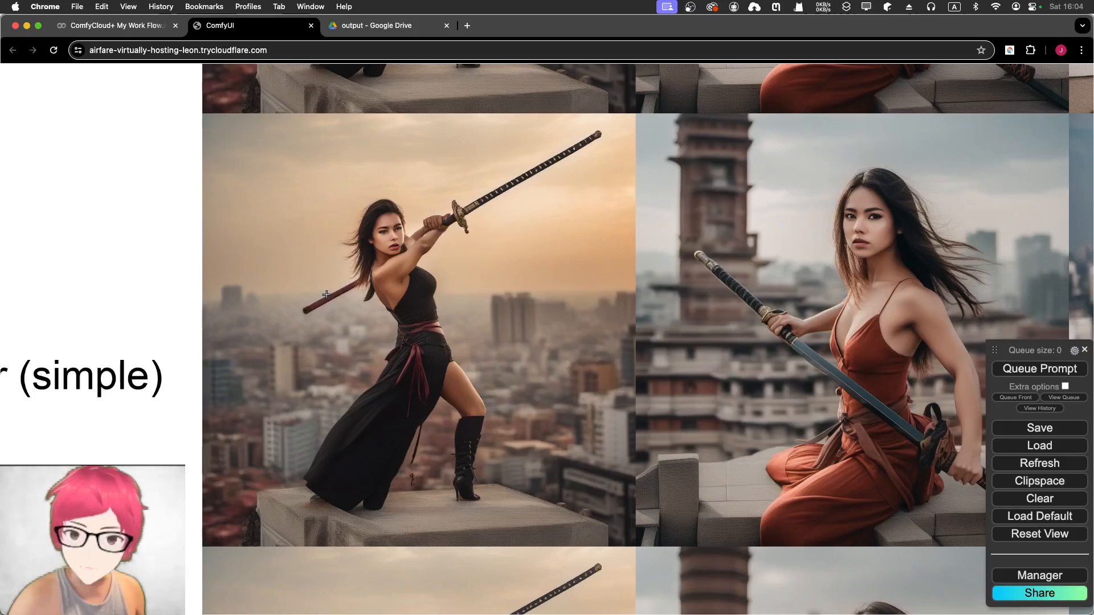
Compare the first two seed columns row by row, from euler (simple) back up to euler (normal)
{"action": "scroll", "coordinate": [322, 239], "scroll_direction": "up", "scroll_amount": 10}
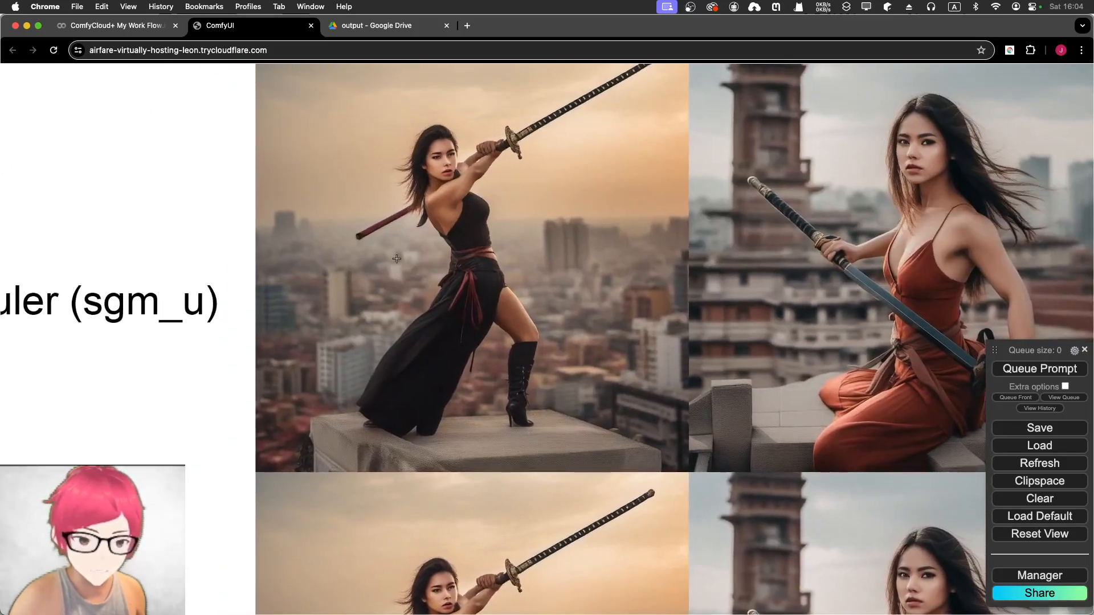
{"action": "scroll", "coordinate": [481, 283], "scroll_direction": "up", "scroll_amount": 4}
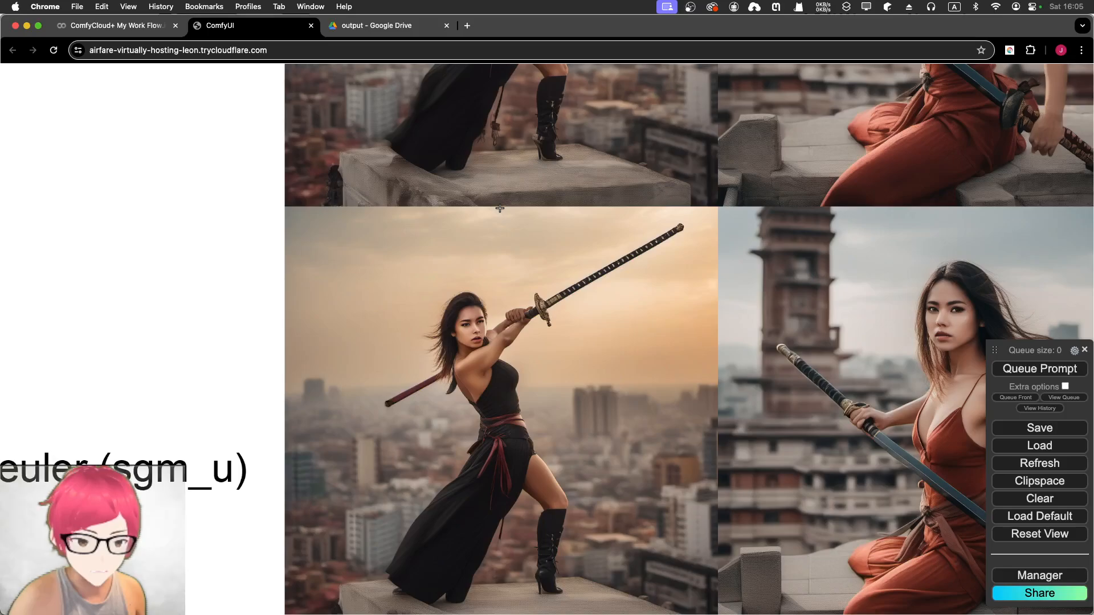
{"action": "scroll", "coordinate": [500, 259], "scroll_direction": "up", "scroll_amount": 6}
{"action": "scroll", "coordinate": [508, 469], "scroll_direction": "up", "scroll_amount": 6}
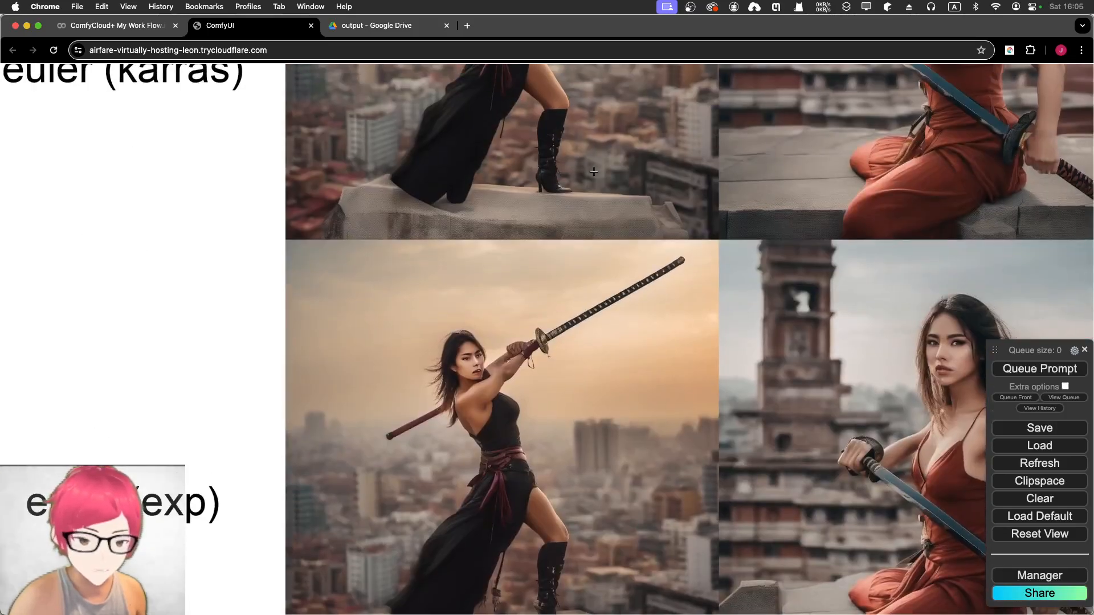
{"action": "scroll", "coordinate": [497, 421], "scroll_direction": "up", "scroll_amount": 5}
{"action": "scroll", "coordinate": [496, 421], "scroll_direction": "right", "scroll_amount": 2}
{"action": "scroll", "coordinate": [496, 421], "scroll_direction": "up", "scroll_amount": 6}
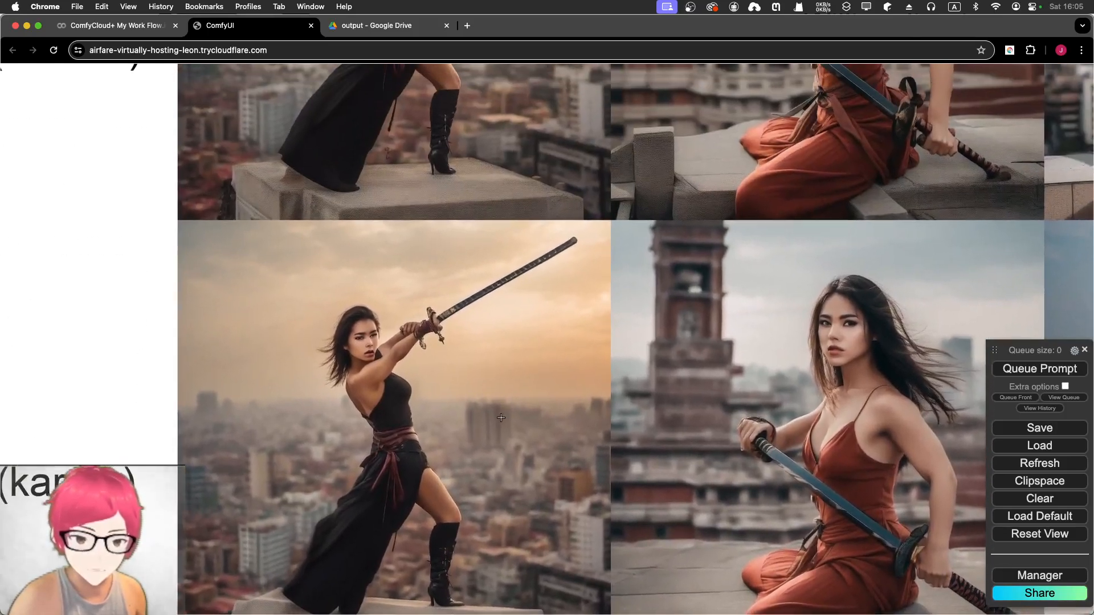
{"action": "scroll", "coordinate": [427, 196], "scroll_direction": "up", "scroll_amount": 10}
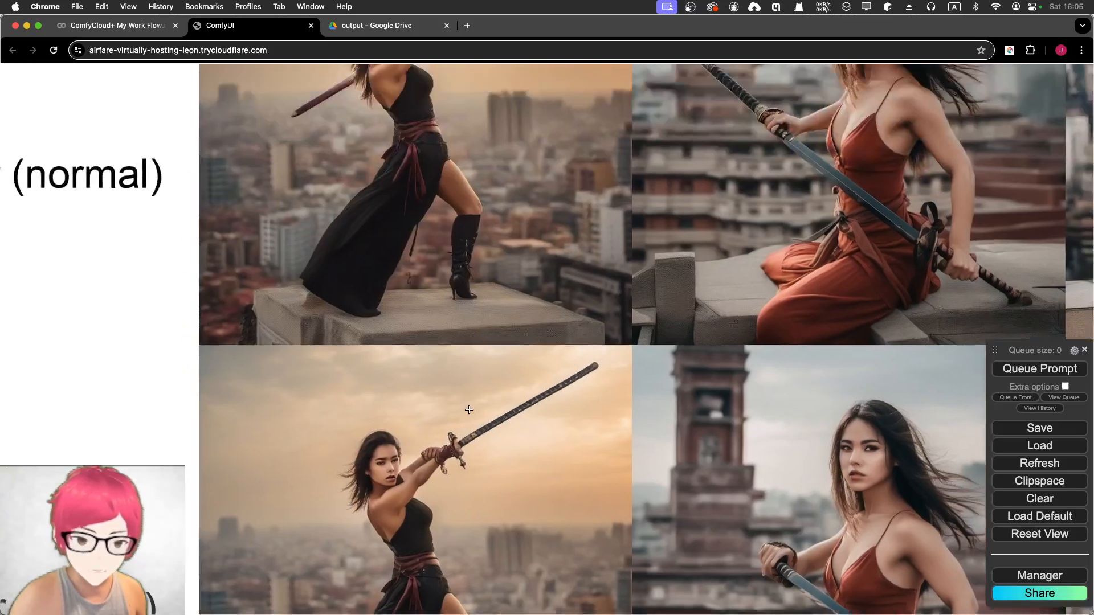
{"action": "scroll", "coordinate": [591, 281], "scroll_direction": "left", "scroll_amount": 2}
{"action": "scroll", "coordinate": [591, 280], "scroll_direction": "up", "scroll_amount": 5}
{"action": "scroll", "coordinate": [591, 281], "scroll_direction": "right", "scroll_amount": 3}
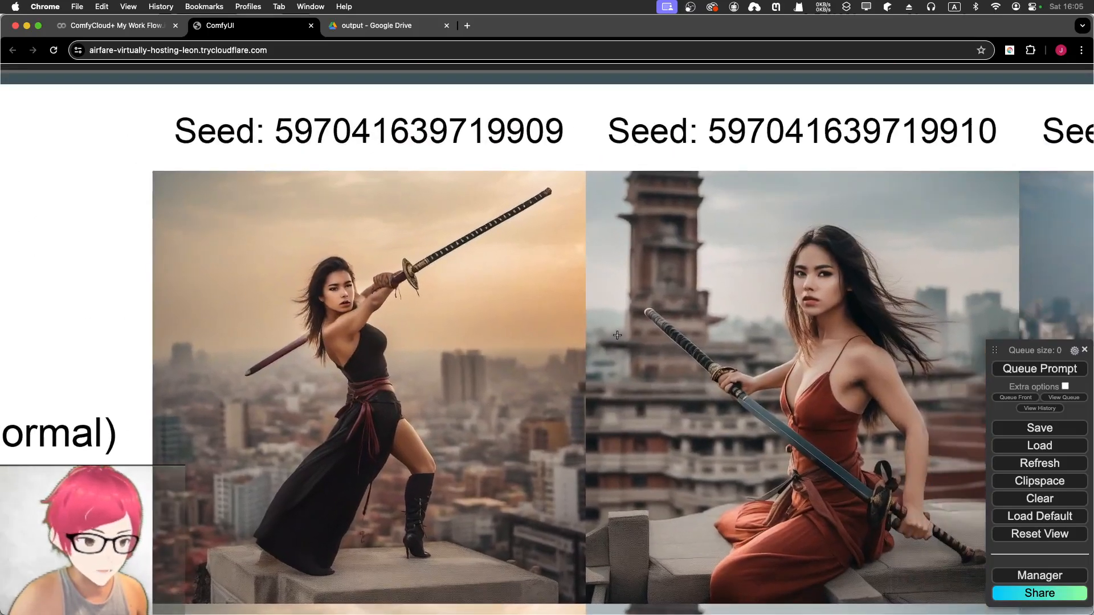
Examine the euler (normal) images across the three seeds, viewing the second seed's image up close
{"action": "scroll", "coordinate": [338, 289], "scroll_direction": "right", "scroll_amount": 8}
{"action": "scroll", "coordinate": [337, 288], "scroll_direction": "down", "scroll_amount": 2}
{"action": "scroll", "coordinate": [337, 289], "scroll_direction": "up", "scroll_amount": 3}
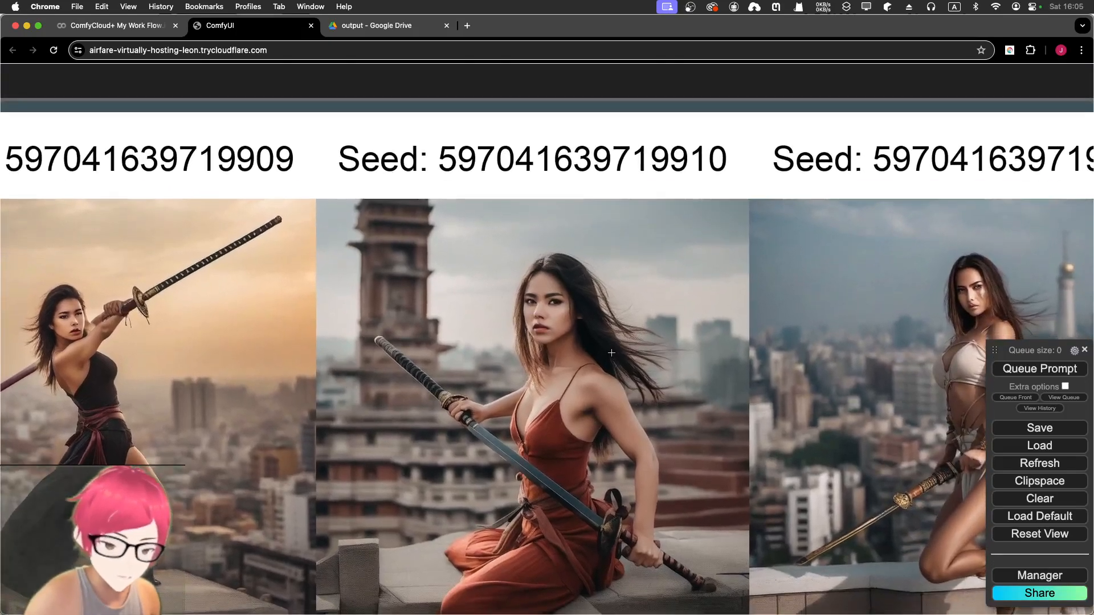
{"action": "scroll", "coordinate": [500, 495], "scroll_direction": "down", "scroll_amount": 3}
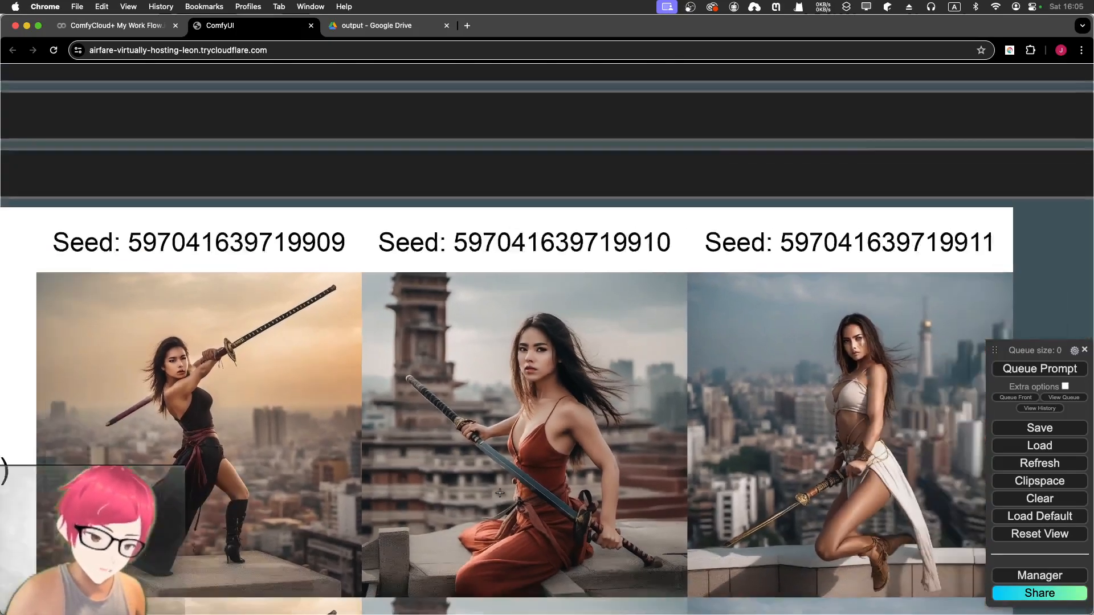
{"action": "scroll", "coordinate": [450, 413], "scroll_direction": "up", "scroll_amount": 6}
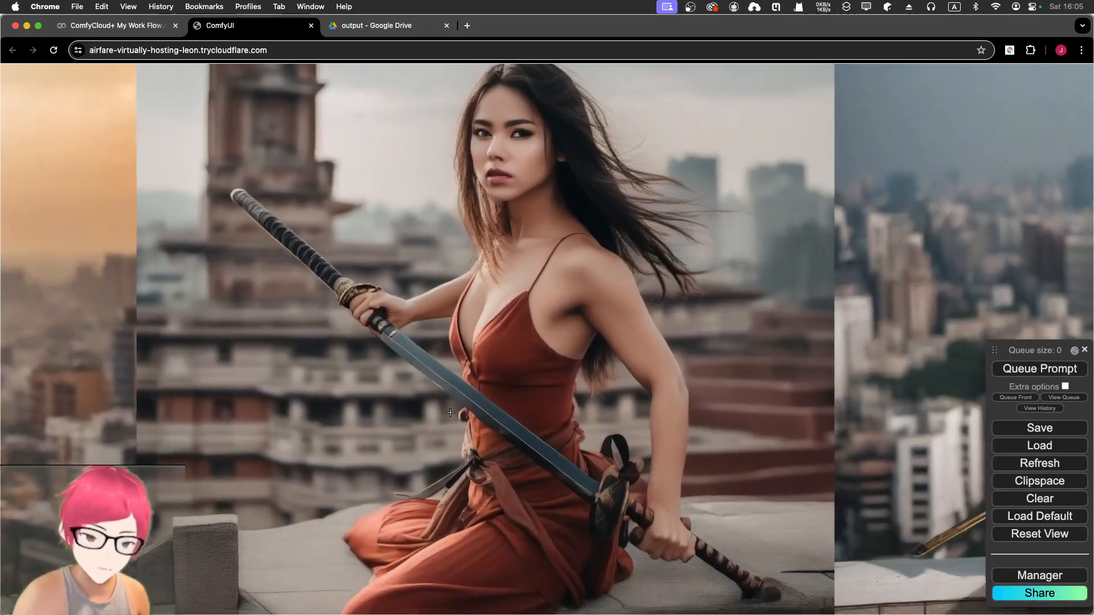
{"action": "left_click_drag", "start_coordinate": [450, 412], "coordinate": [451, 409]}
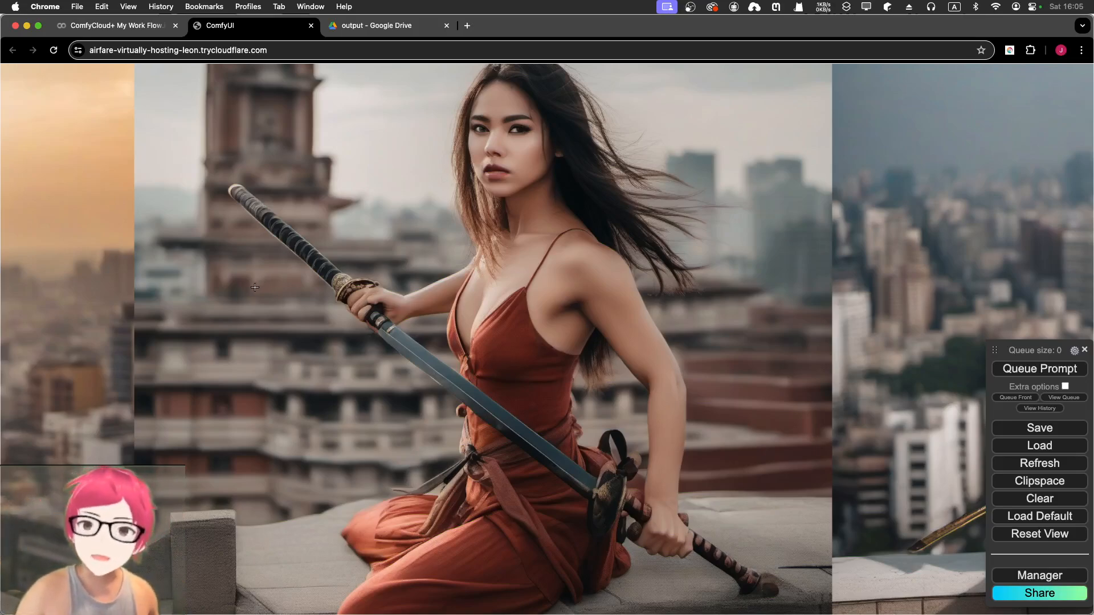
{"action": "scroll", "coordinate": [314, 374], "scroll_direction": "down", "scroll_amount": 4}
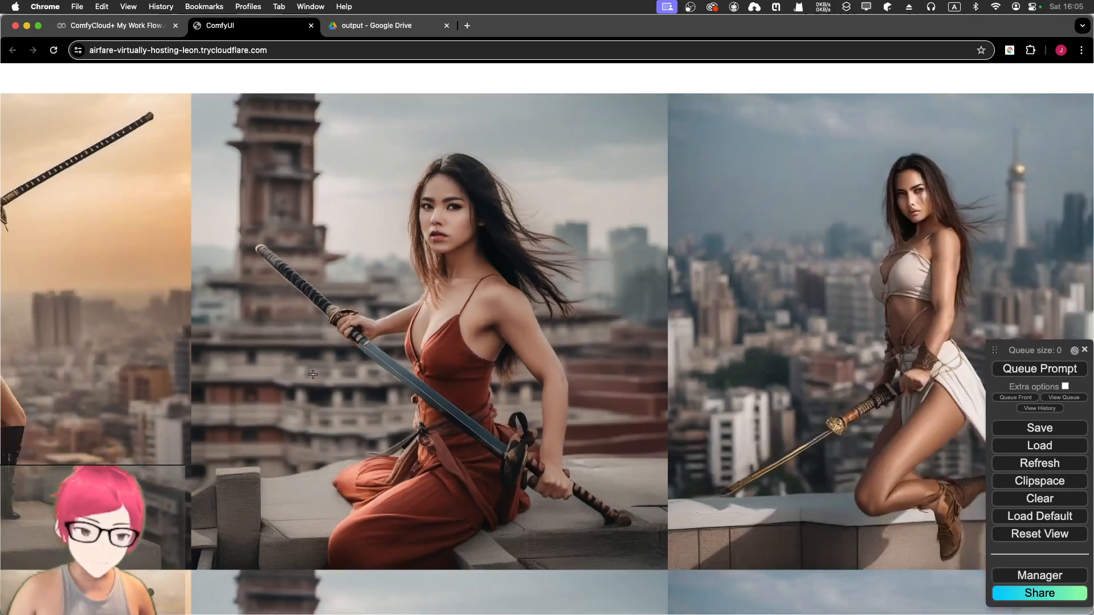
{"action": "scroll", "coordinate": [313, 375], "scroll_direction": "down", "scroll_amount": 2}
{"action": "scroll", "coordinate": [313, 368], "scroll_direction": "down", "scroll_amount": 3}
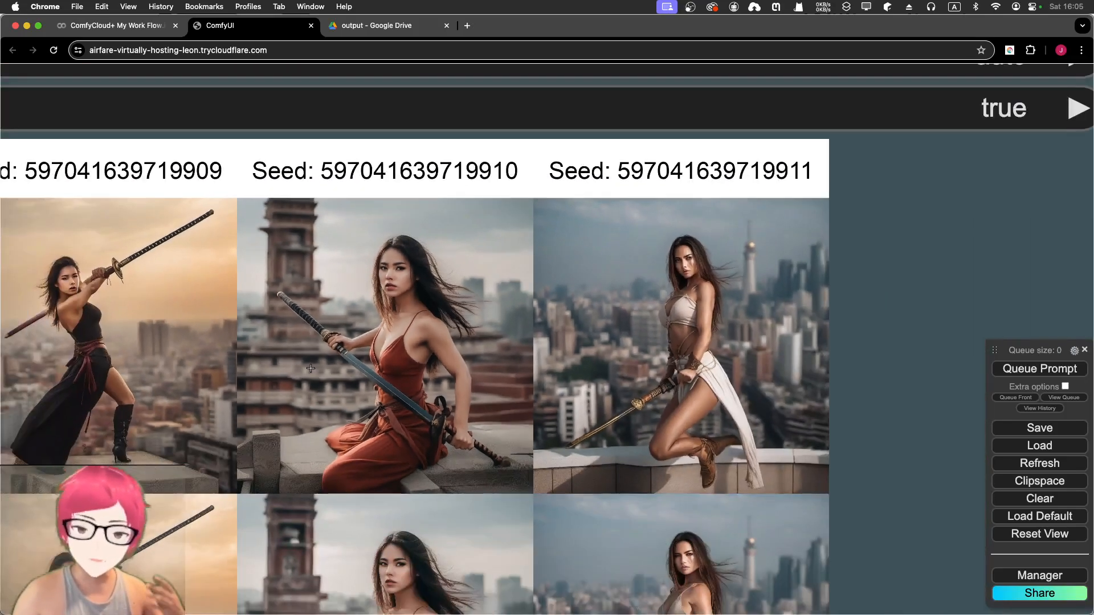
Compare all six scheduler rows across the three seeds, from euler (normal) to euler (ddim_u) and back up
{"action": "left_click_drag", "start_coordinate": [309, 452], "coordinate": [404, 273]}
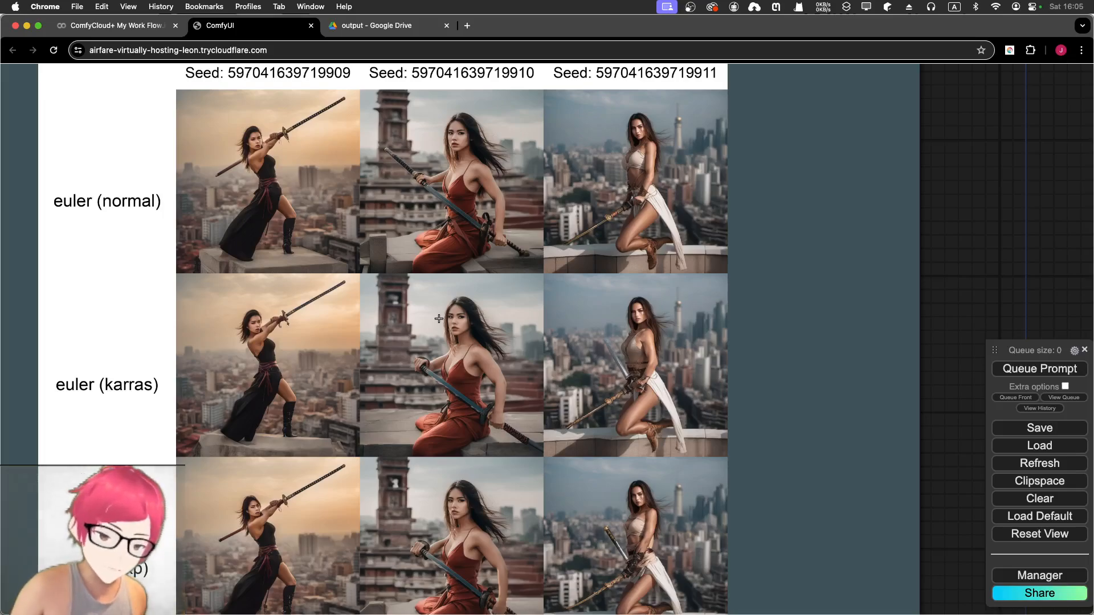
{"action": "scroll", "coordinate": [438, 317], "scroll_direction": "down", "scroll_amount": 10}
{"action": "scroll", "coordinate": [437, 320], "scroll_direction": "up", "scroll_amount": 8}
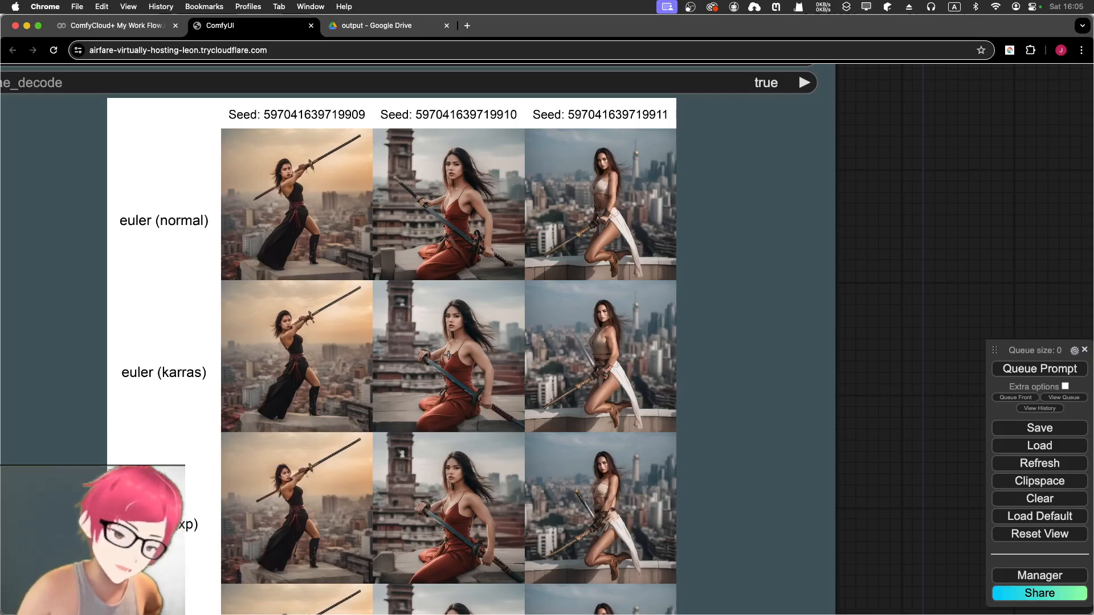
{"action": "scroll", "coordinate": [436, 335], "scroll_direction": "down", "scroll_amount": 2}
{"action": "scroll", "coordinate": [435, 335], "scroll_direction": "up", "scroll_amount": 5}
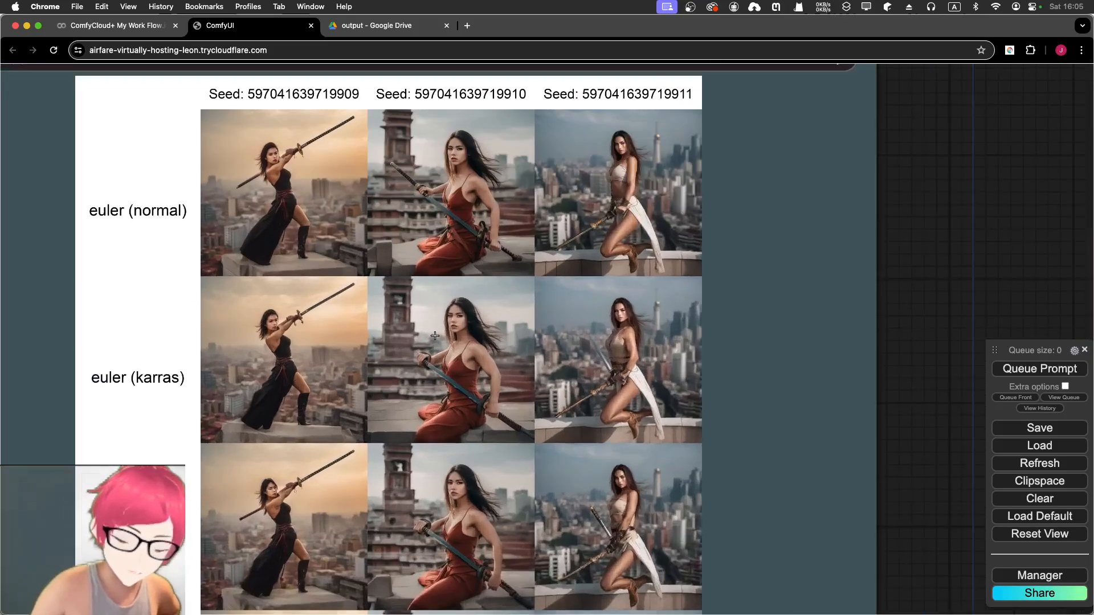
{"action": "scroll", "coordinate": [426, 241], "scroll_direction": "down", "scroll_amount": 5}
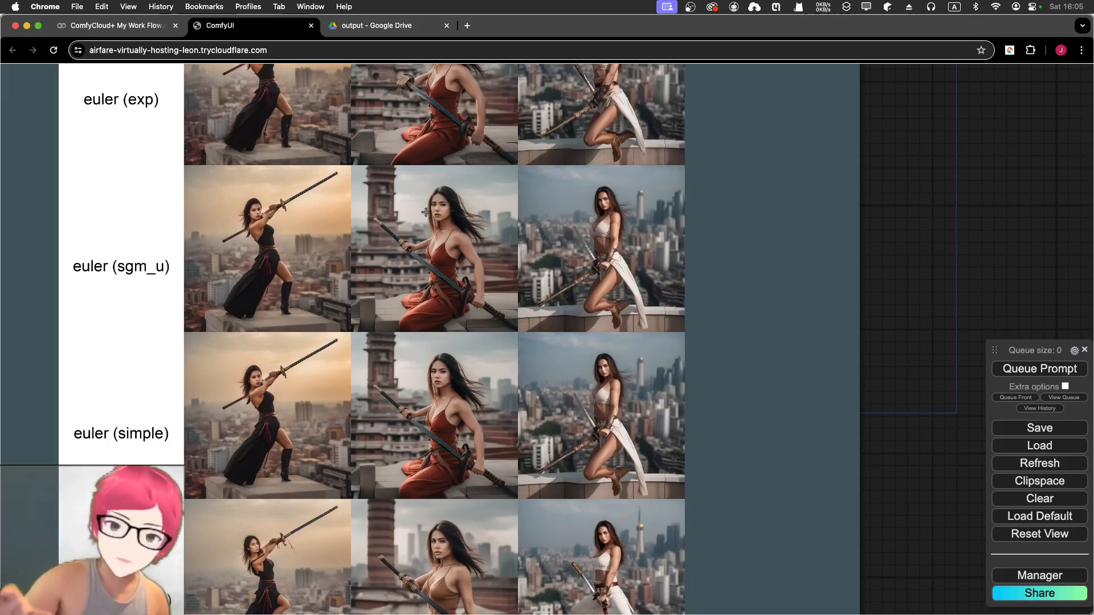
{"action": "scroll", "coordinate": [496, 399], "scroll_direction": "down", "scroll_amount": 3}
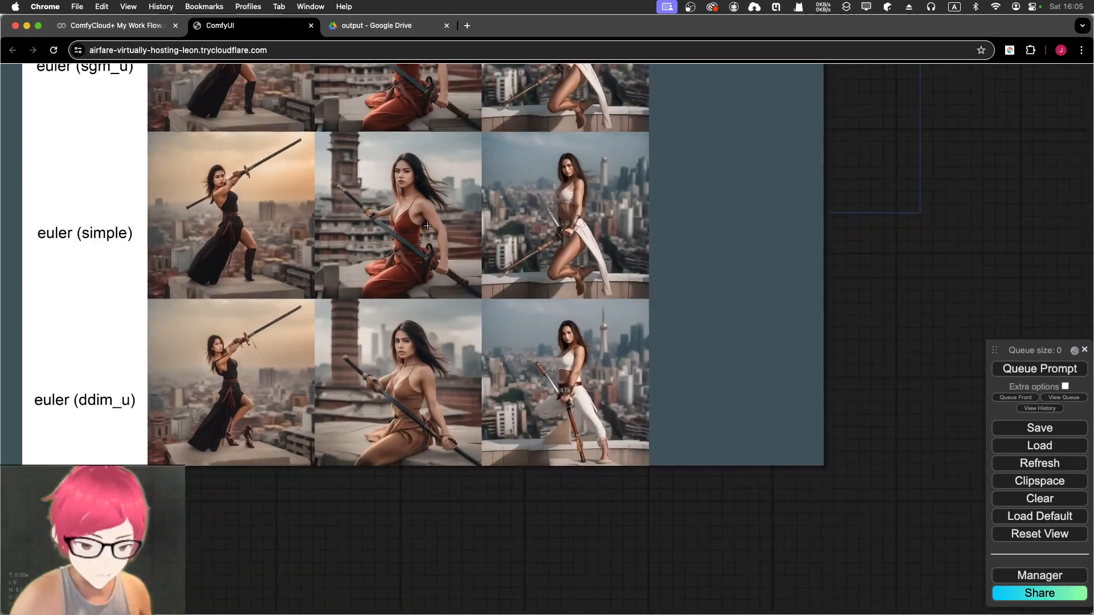
{"action": "scroll", "coordinate": [496, 399], "scroll_direction": "up", "scroll_amount": 3}
{"action": "scroll", "coordinate": [499, 410], "scroll_direction": "down", "scroll_amount": 1}
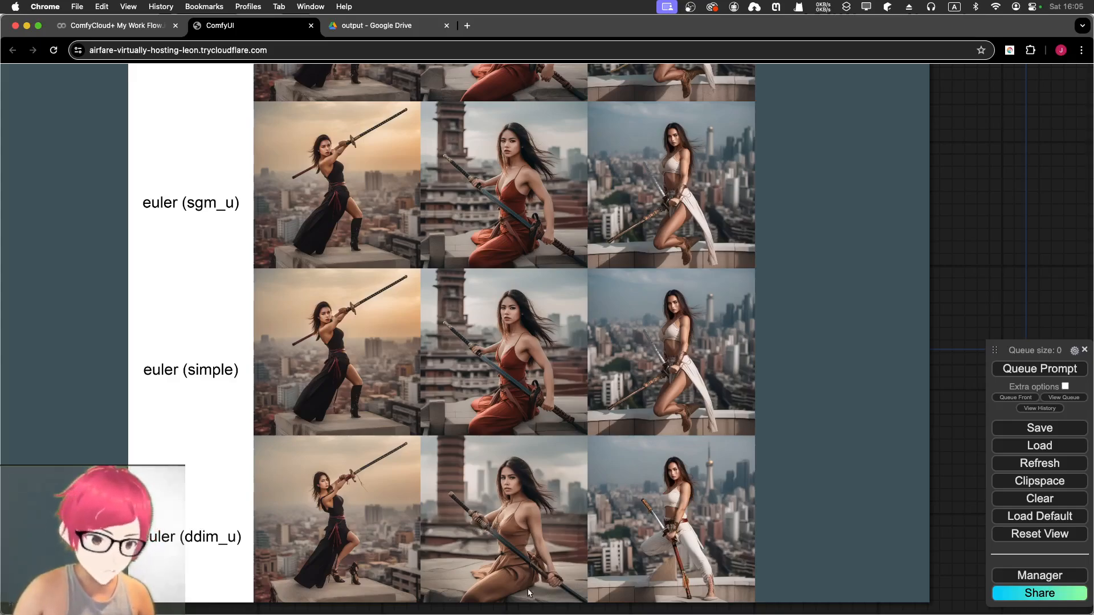
{"action": "scroll", "coordinate": [511, 379], "scroll_direction": "down", "scroll_amount": 8}
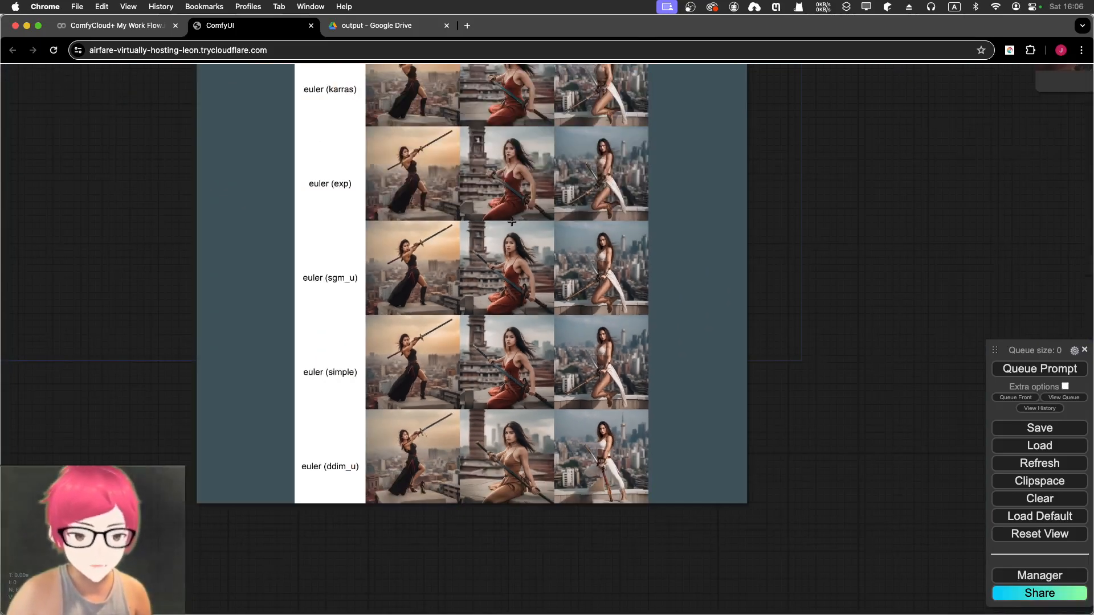
{"action": "scroll", "coordinate": [519, 357], "scroll_direction": "up", "scroll_amount": 3}
{"action": "left_click_drag", "start_coordinate": [519, 358], "coordinate": [520, 357]}
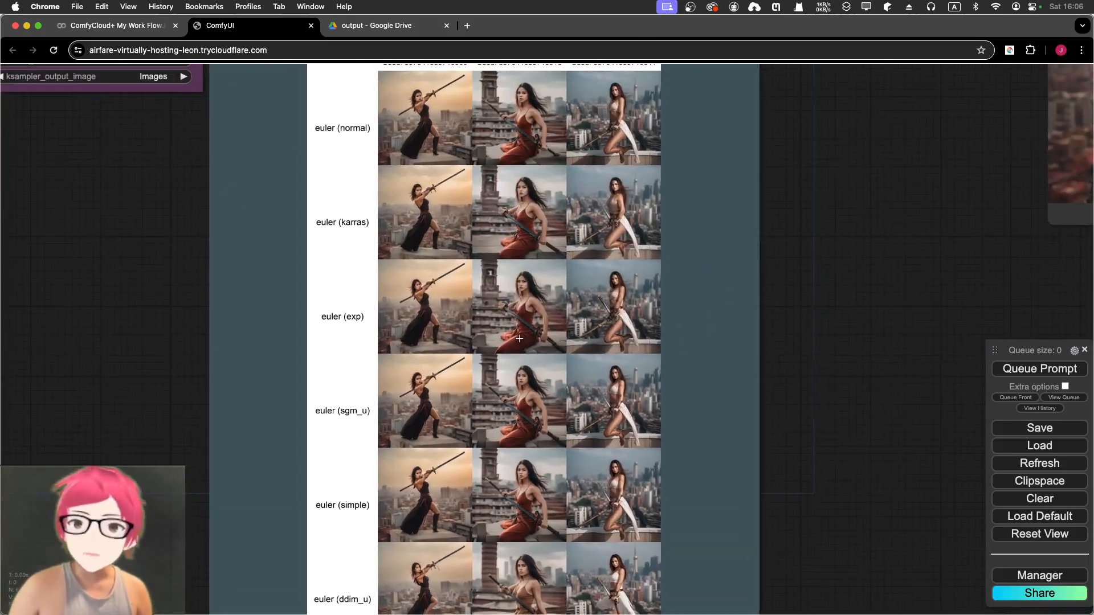
{"action": "scroll", "coordinate": [513, 334], "scroll_direction": "up", "scroll_amount": 3}
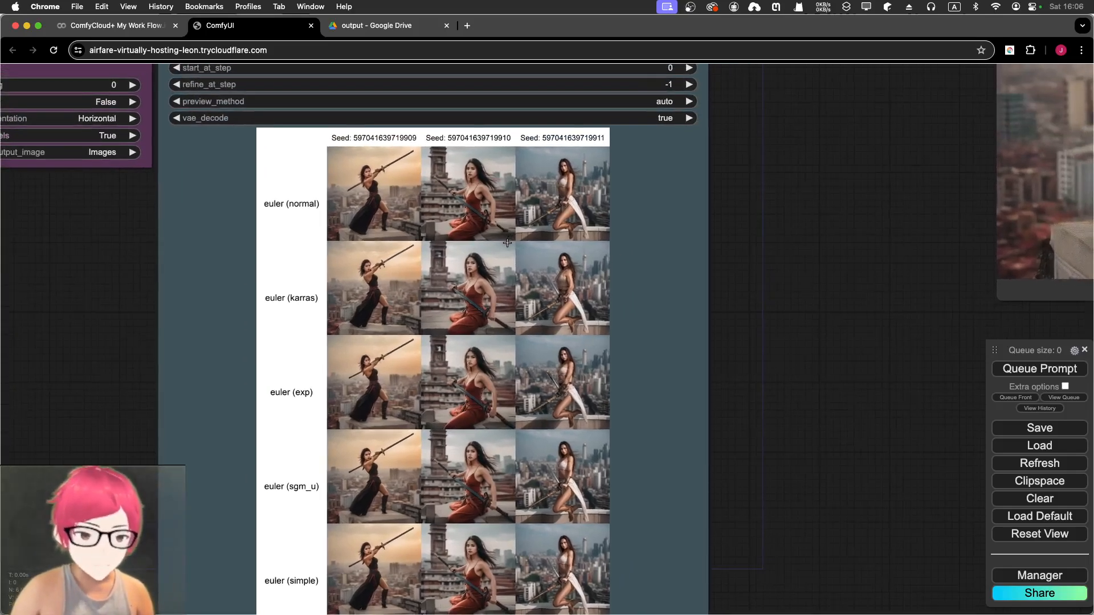
Review the whole workflow and its Eff. Loader SDXL, Seeds++ Batch, Sampler/Scheduler and XY Plot nodes
{"action": "scroll", "coordinate": [507, 243], "scroll_direction": "down", "scroll_amount": 8}
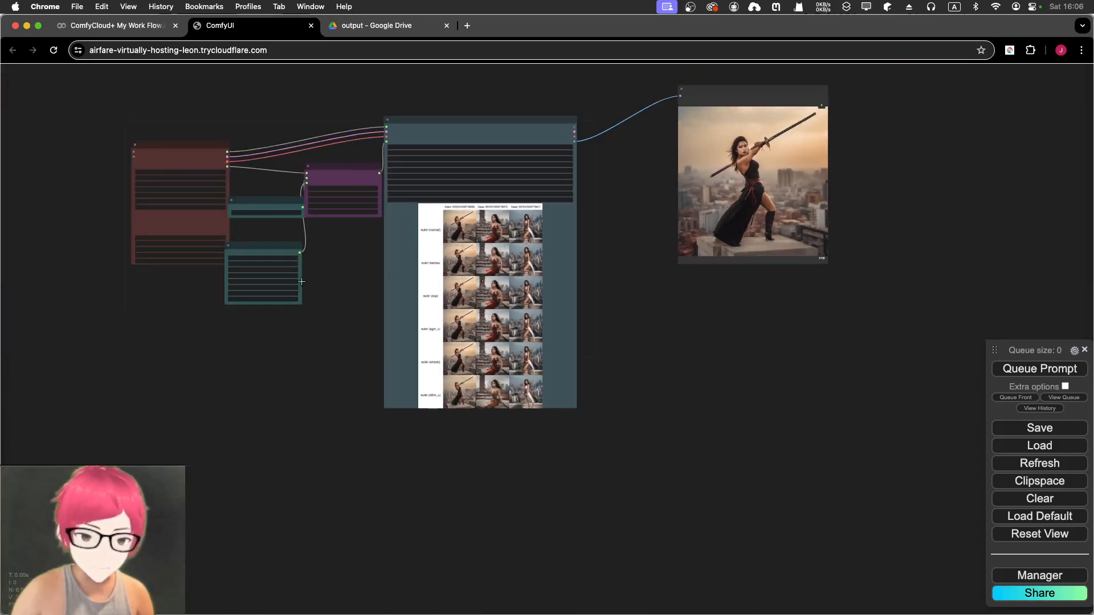
{"action": "left_click_drag", "start_coordinate": [301, 281], "coordinate": [508, 354]}
{"action": "scroll", "coordinate": [505, 349], "scroll_direction": "up", "scroll_amount": 6}
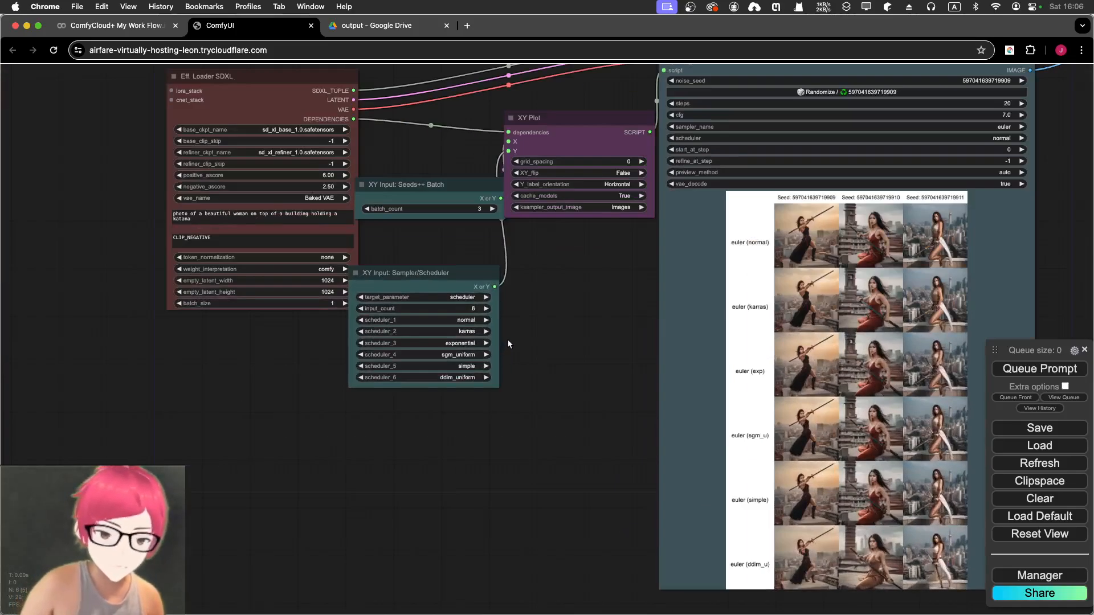
{"action": "scroll", "coordinate": [507, 341], "scroll_direction": "up", "scroll_amount": 5}
{"action": "left_click_drag", "start_coordinate": [374, 204], "coordinate": [550, 344]}
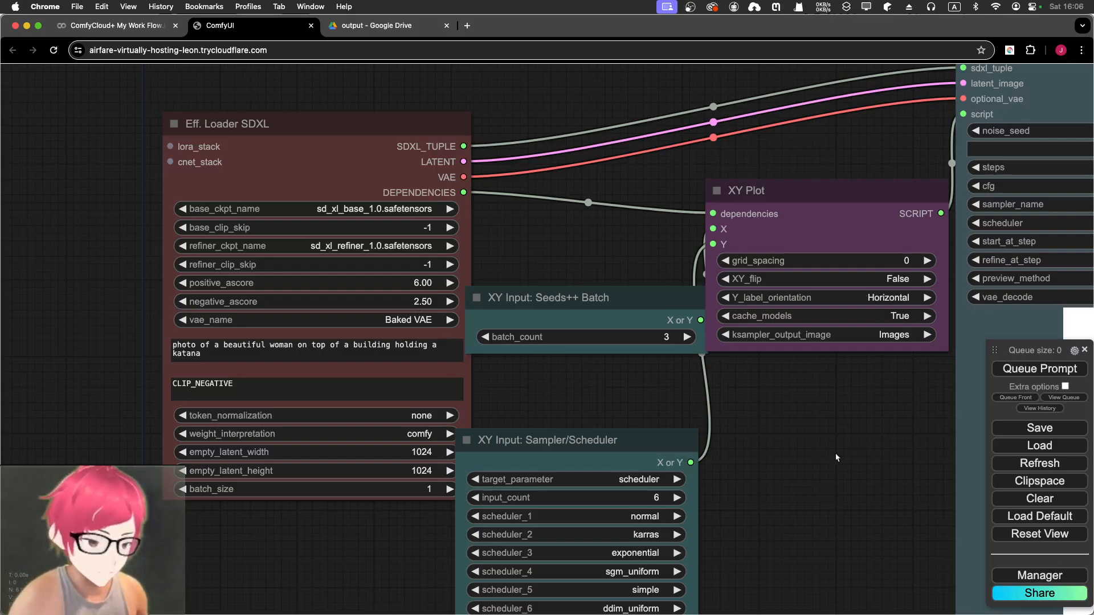
View the ComfyUI Manager's custom node installation options and close the manager
{"action": "left_click", "coordinate": [1006, 574]}
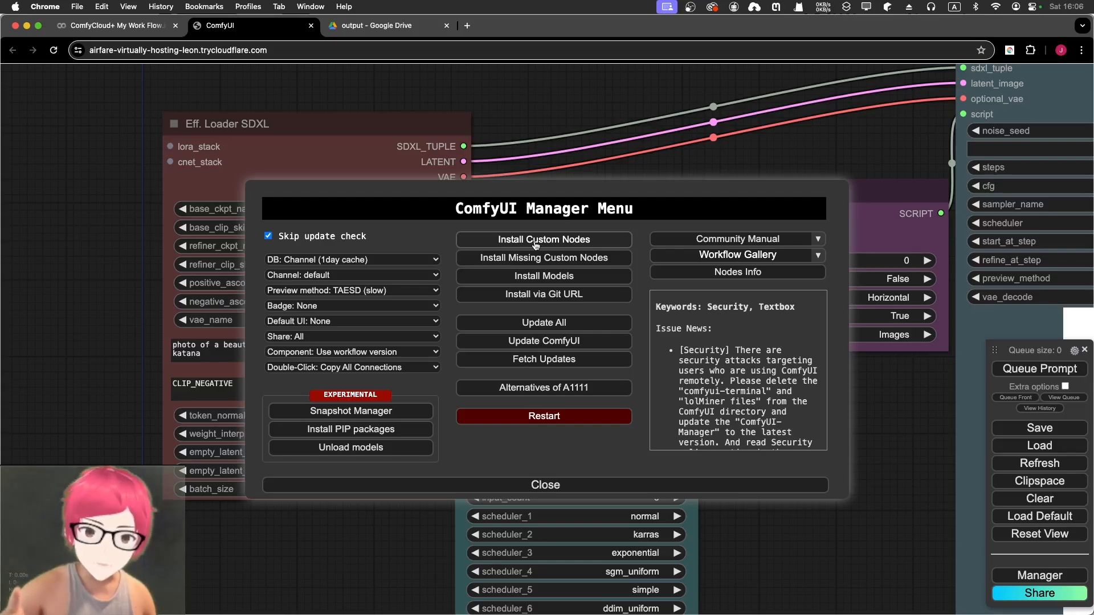
{"action": "left_click", "coordinate": [543, 483]}
Examine the KSampler SDXL (Eff.) node's seed, sampler, scheduler and preview settings above the plot
{"action": "left_click_drag", "start_coordinate": [794, 504], "coordinate": [145, 335]}
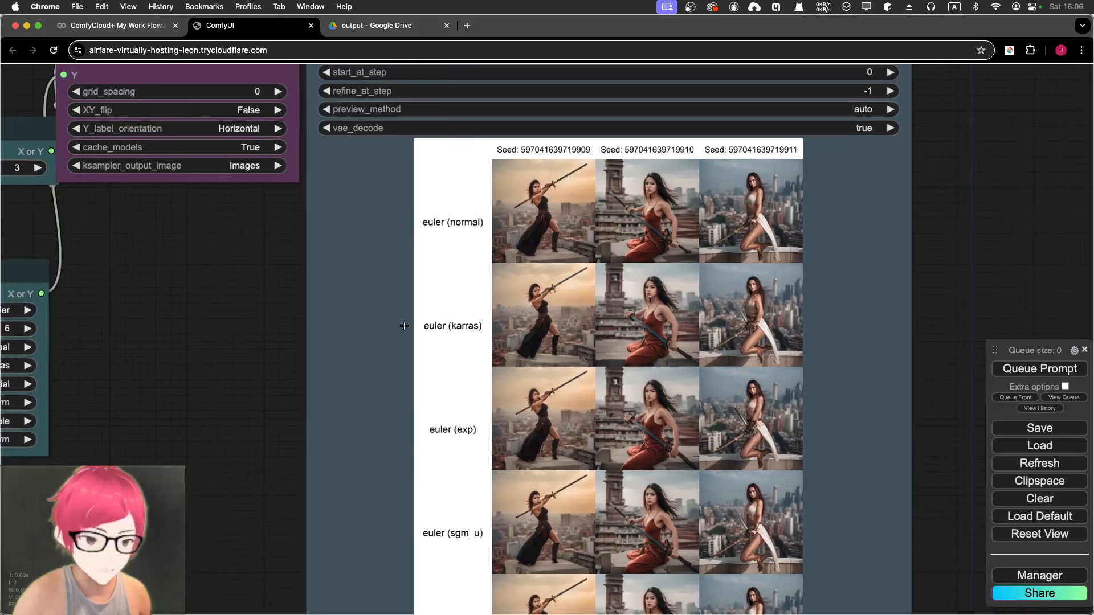
{"action": "scroll", "coordinate": [536, 168], "scroll_direction": "down", "scroll_amount": 3}
{"action": "left_click_drag", "start_coordinate": [648, 115], "coordinate": [563, 342]}
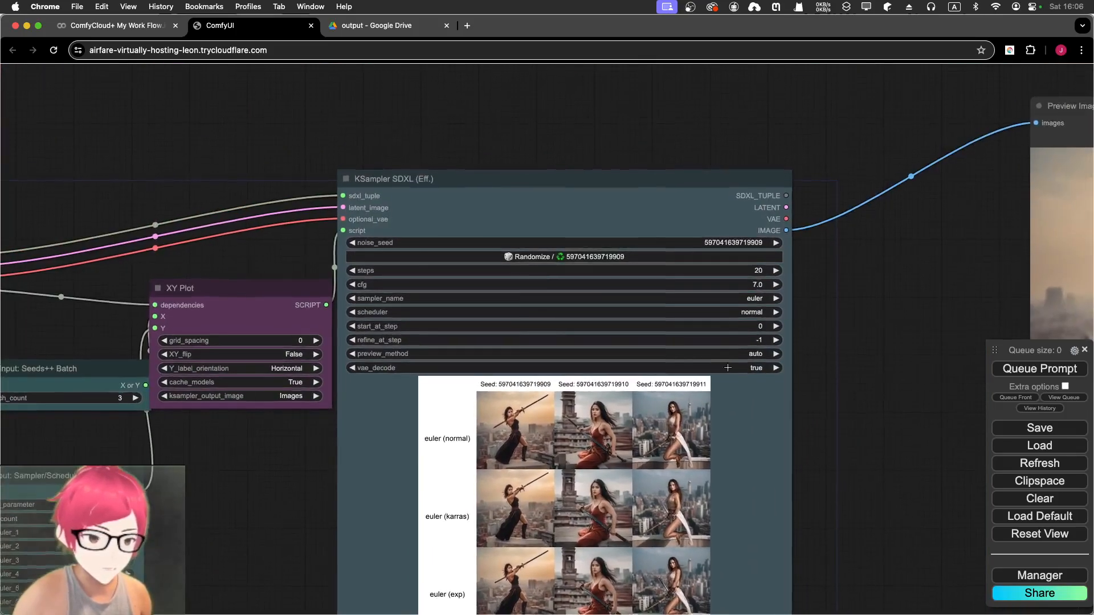
{"action": "scroll", "coordinate": [408, 182], "scroll_direction": "down", "scroll_amount": 3}
{"action": "scroll", "coordinate": [399, 183], "scroll_direction": "up", "scroll_amount": 7}
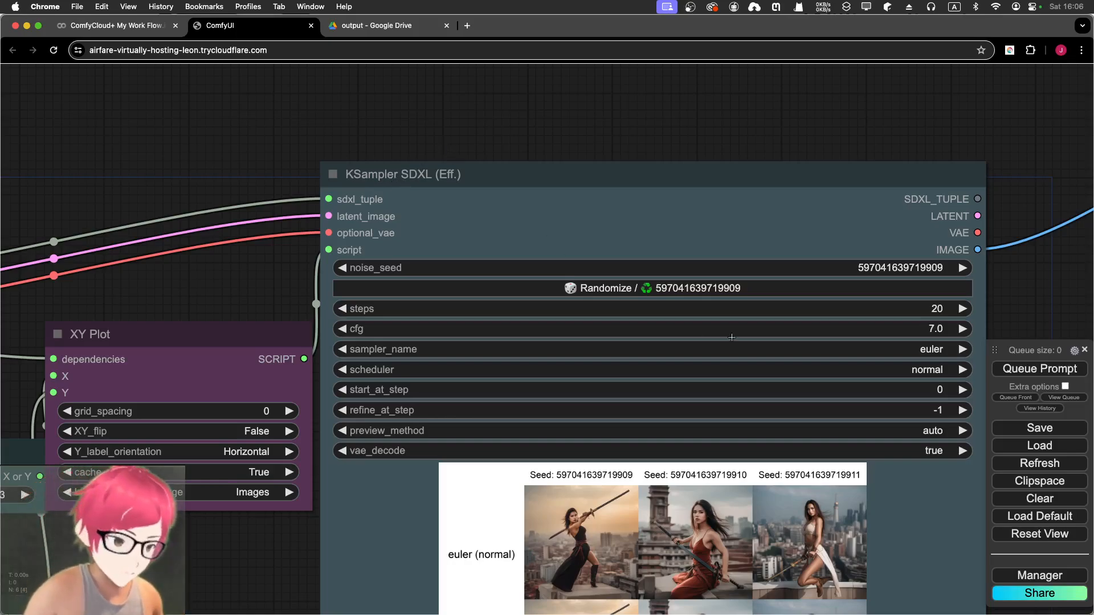
Check the ComfyUI Manager's preview method options, keep TAESD (slow) selected, and close the manager
{"action": "left_click", "coordinate": [1040, 576]}
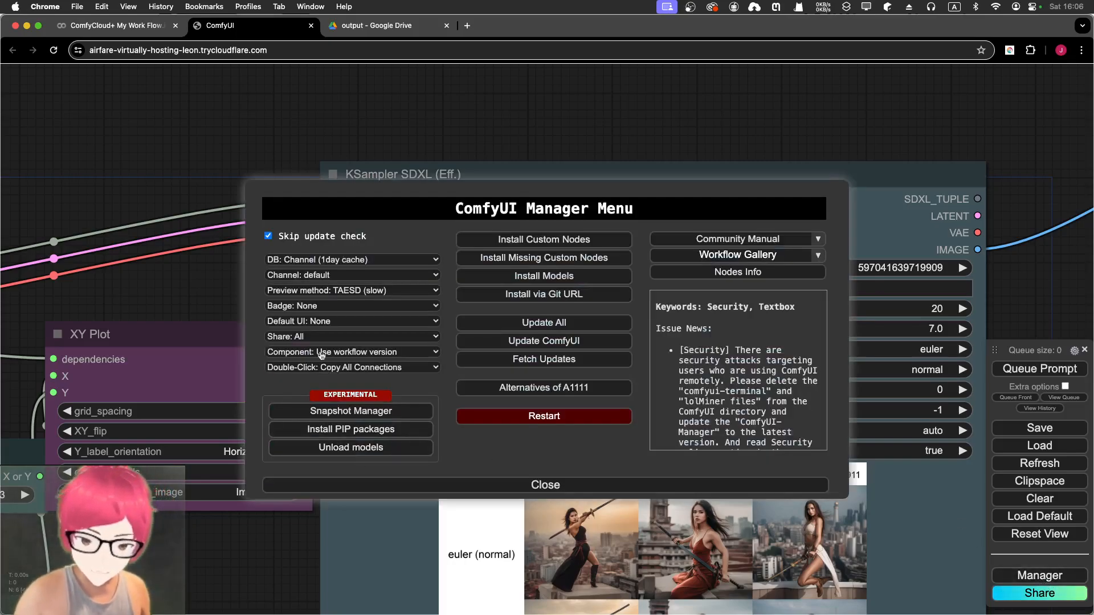
{"action": "left_click", "coordinate": [289, 291]}
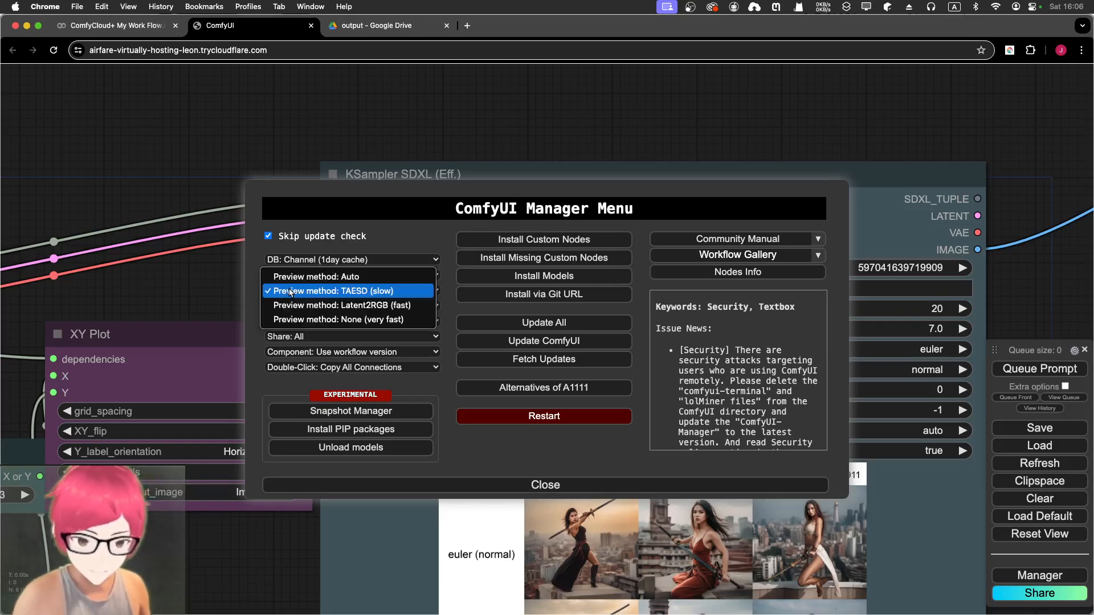
{"action": "left_click", "coordinate": [343, 292]}
{"action": "left_click", "coordinate": [544, 484]}
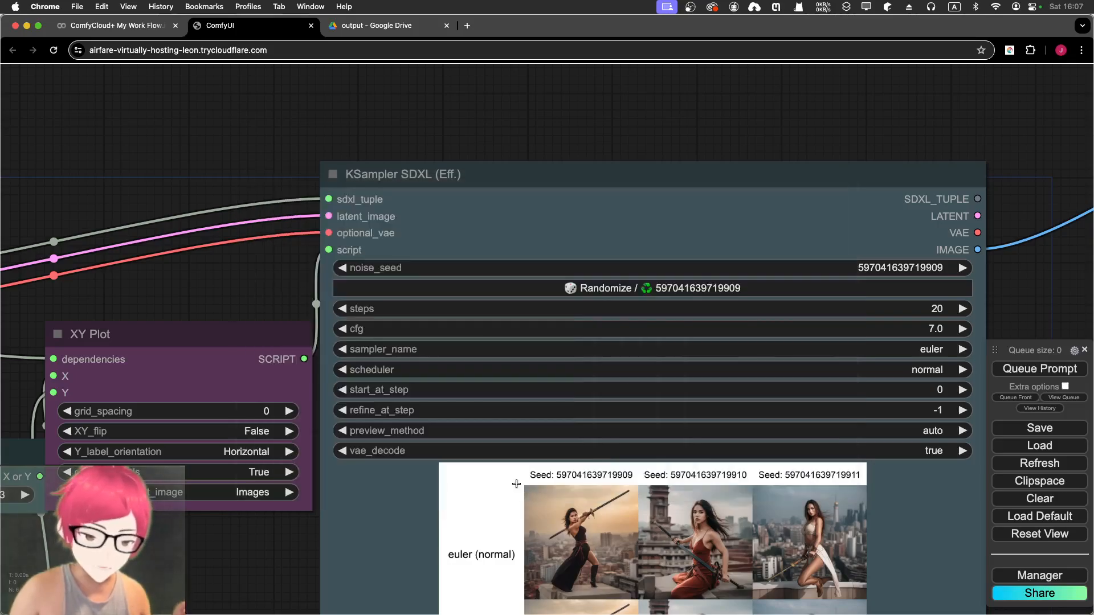
Find the Eff. Loader SDXL node by searching for "eff", add it to the canvas and place it beside the existing loader
{"action": "scroll", "coordinate": [581, 487], "scroll_direction": "up", "scroll_amount": 1}
{"action": "scroll", "coordinate": [581, 488], "scroll_direction": "down", "scroll_amount": 2}
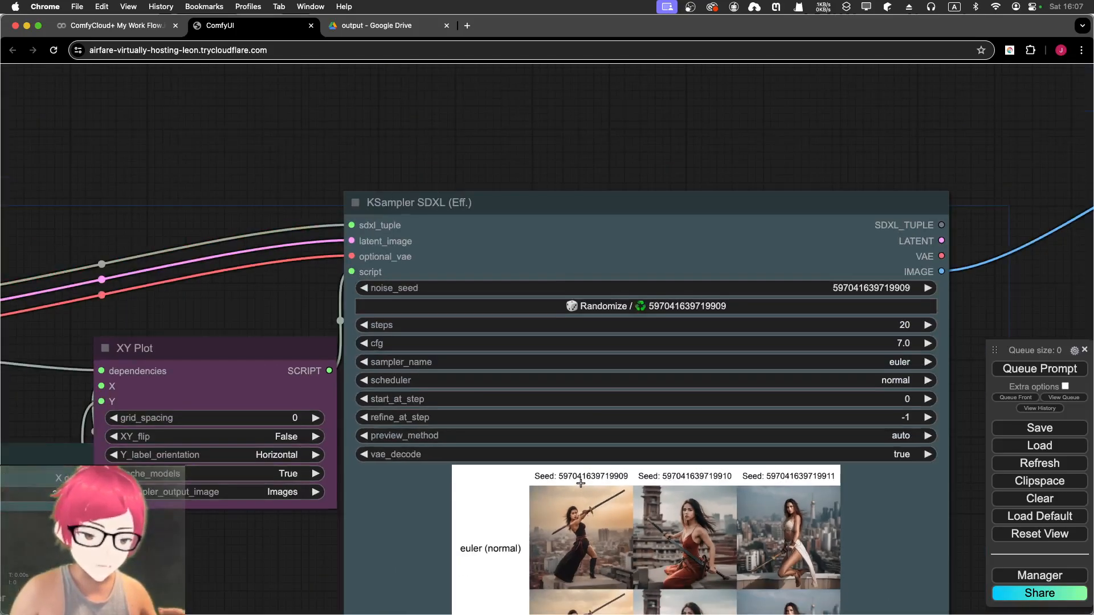
{"action": "left_click_drag", "start_coordinate": [619, 524], "coordinate": [731, 323]}
{"action": "left_click_drag", "start_coordinate": [299, 354], "coordinate": [727, 366]}
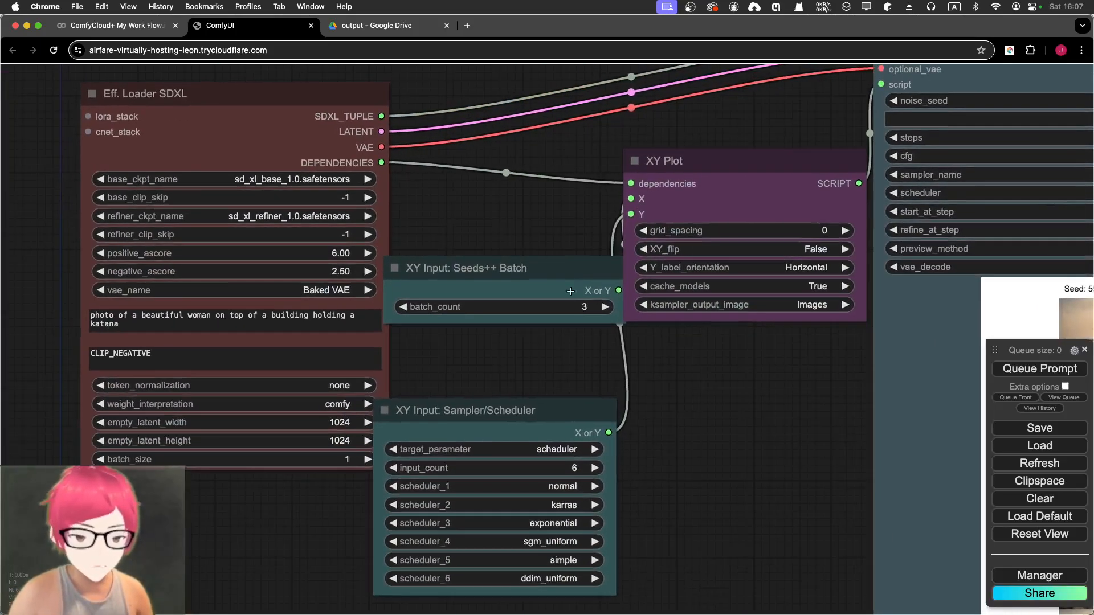
{"action": "left_click_drag", "start_coordinate": [523, 248], "coordinate": [672, 341]}
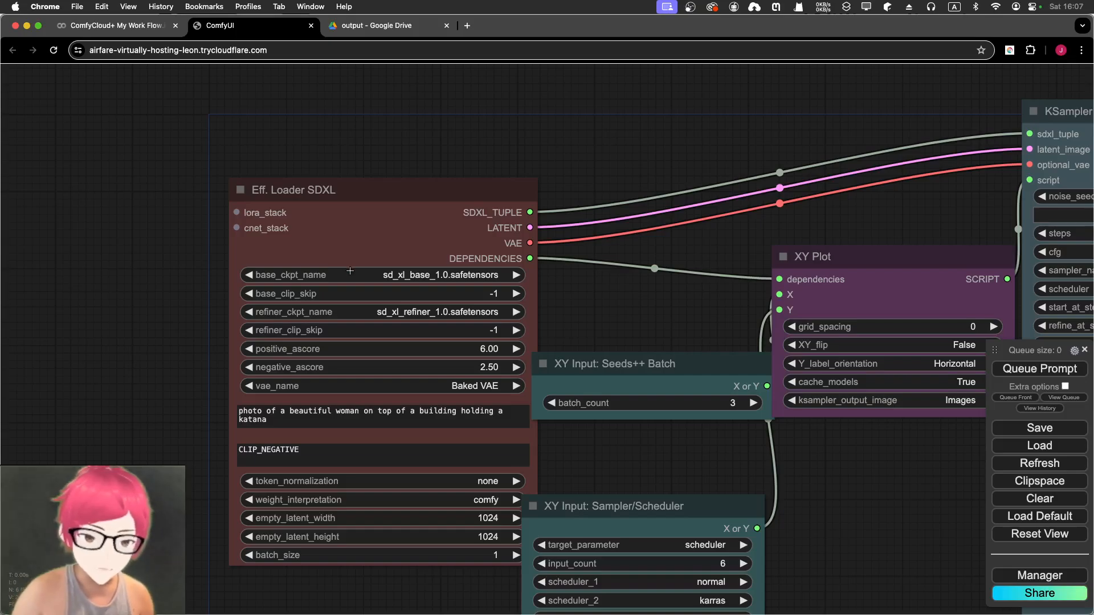
{"action": "left_click_drag", "start_coordinate": [111, 251], "coordinate": [257, 213]}
{"action": "double_click", "coordinate": [139, 220]}
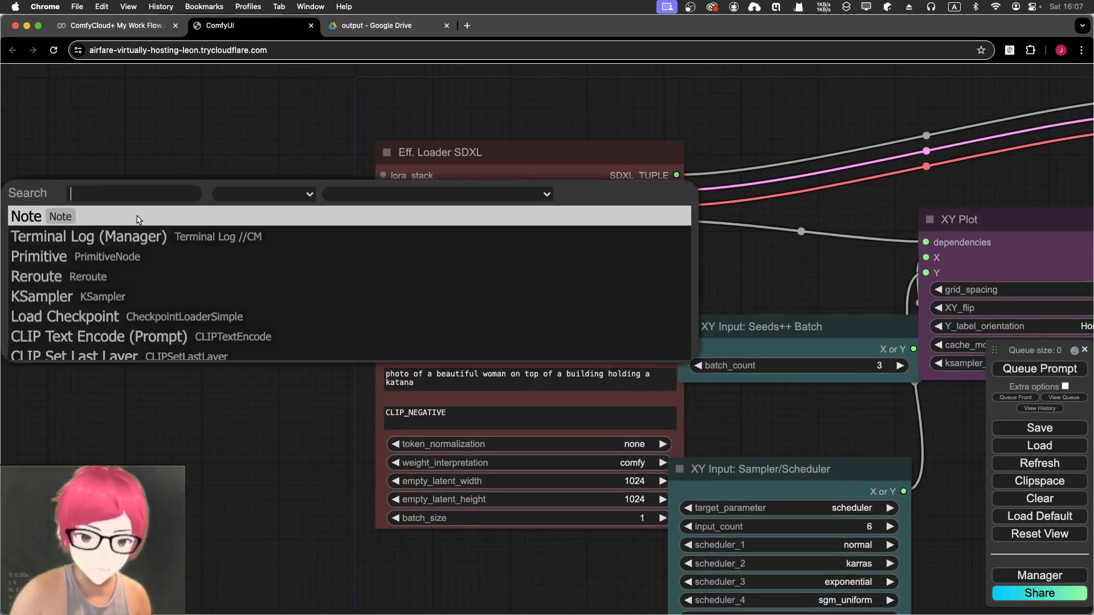
{"action": "type", "text": "eff"}
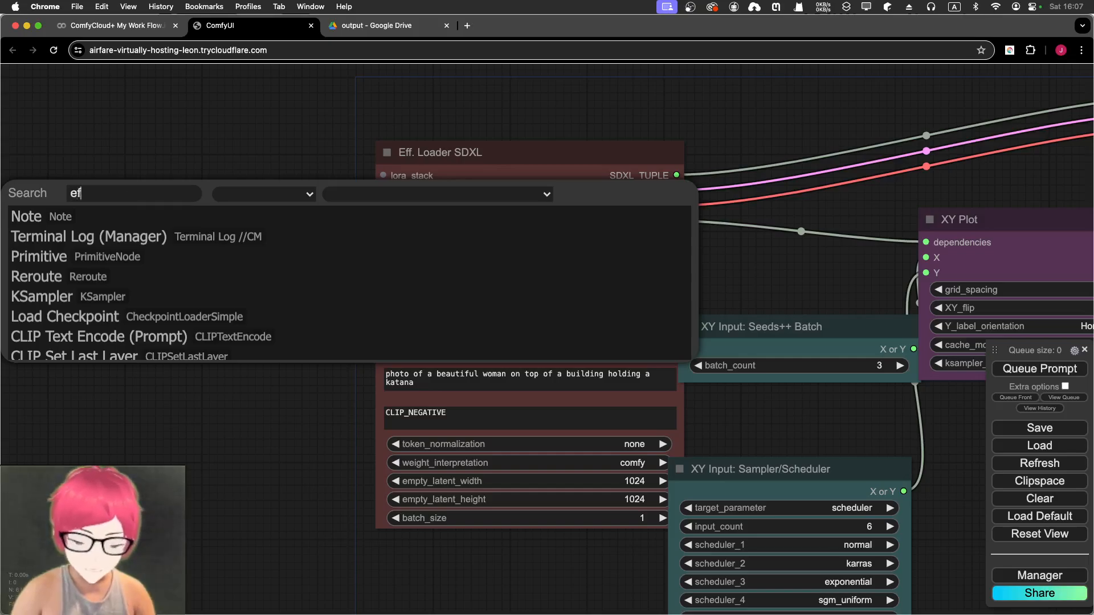
{"action": "key", "text": "Down"}
{"action": "key", "text": "Down"}
{"action": "key", "text": "Down"}
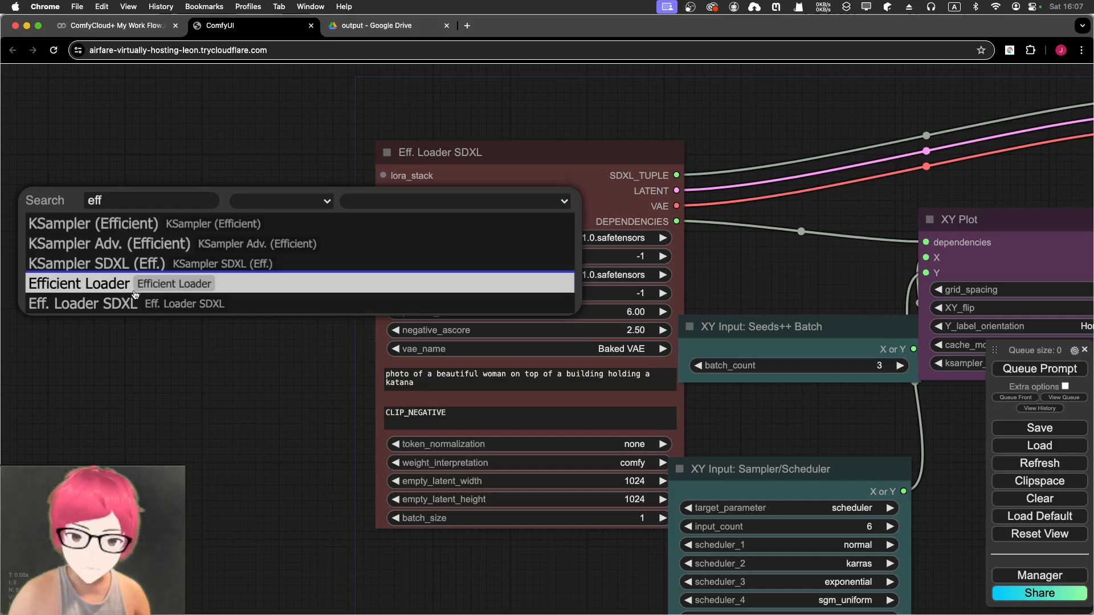
{"action": "left_click", "coordinate": [213, 303]}
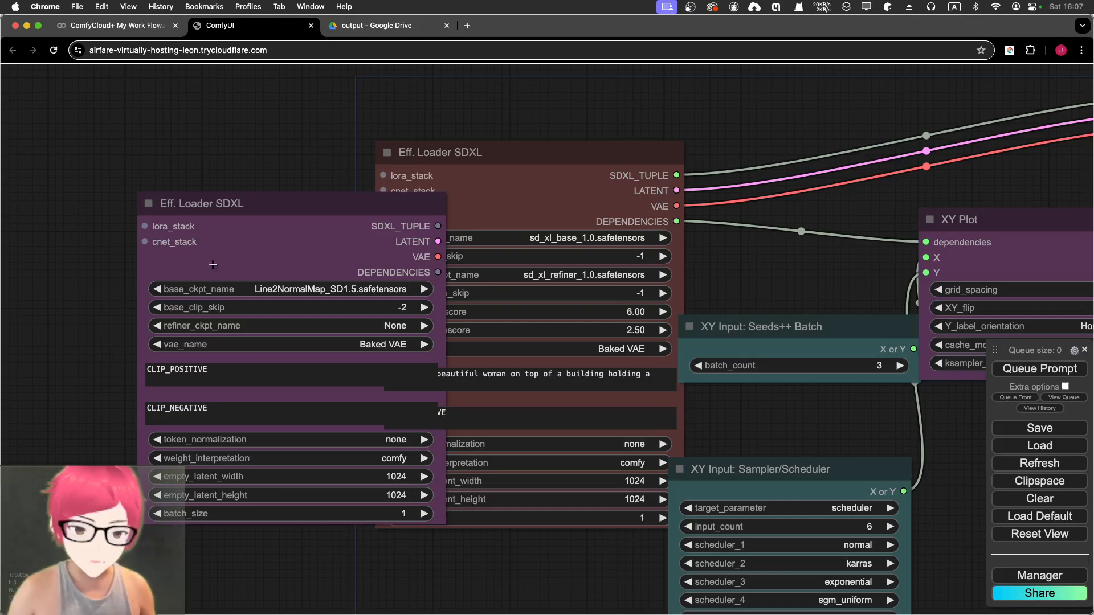
{"action": "left_click_drag", "start_coordinate": [188, 171], "coordinate": [112, 157]}
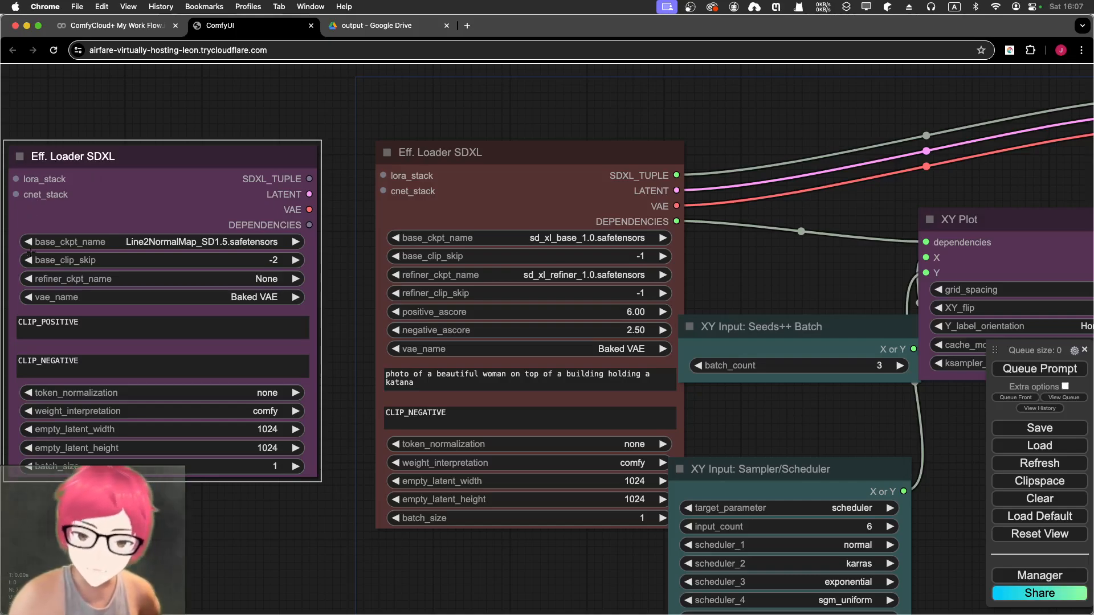
Set the new loader's base checkpoint to sd_xl_base_1.0.safetensors and its refiner checkpoint to sd_xl_refiner_1.0.safetensors
{"action": "left_click", "coordinate": [256, 244]}
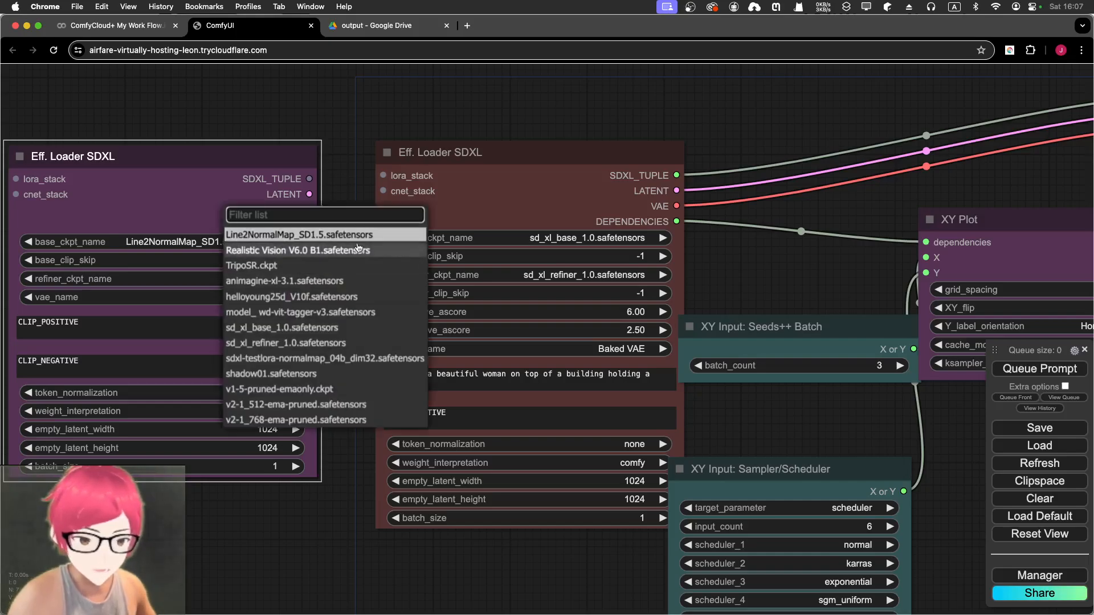
{"action": "type", "text": "s"}
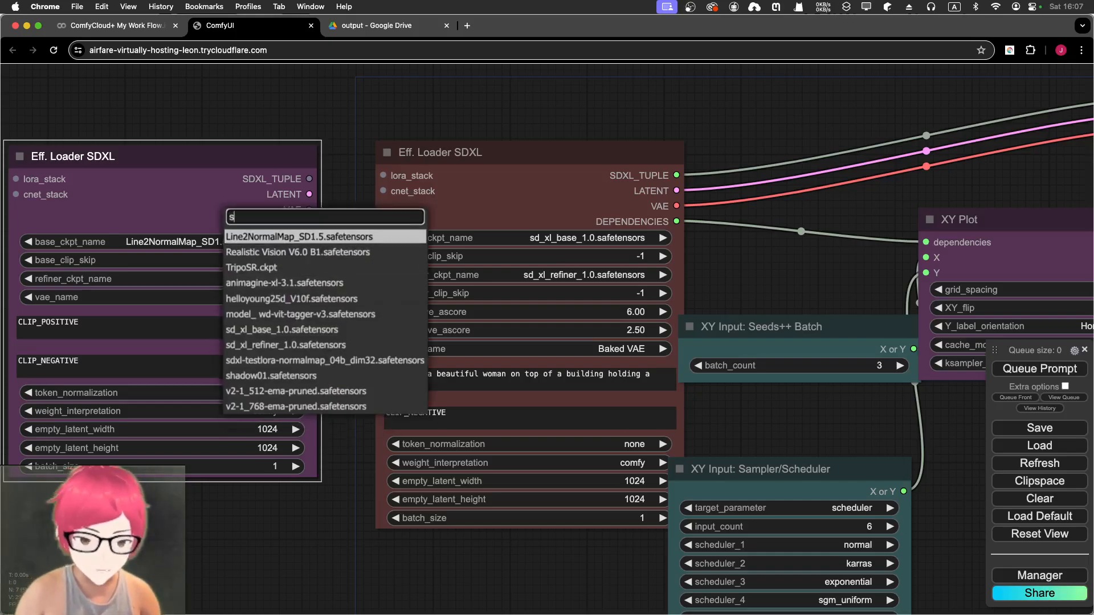
{"action": "key", "text": "BackSpace"}
{"action": "type", "text": "base"}
{"action": "key", "text": "Return"}
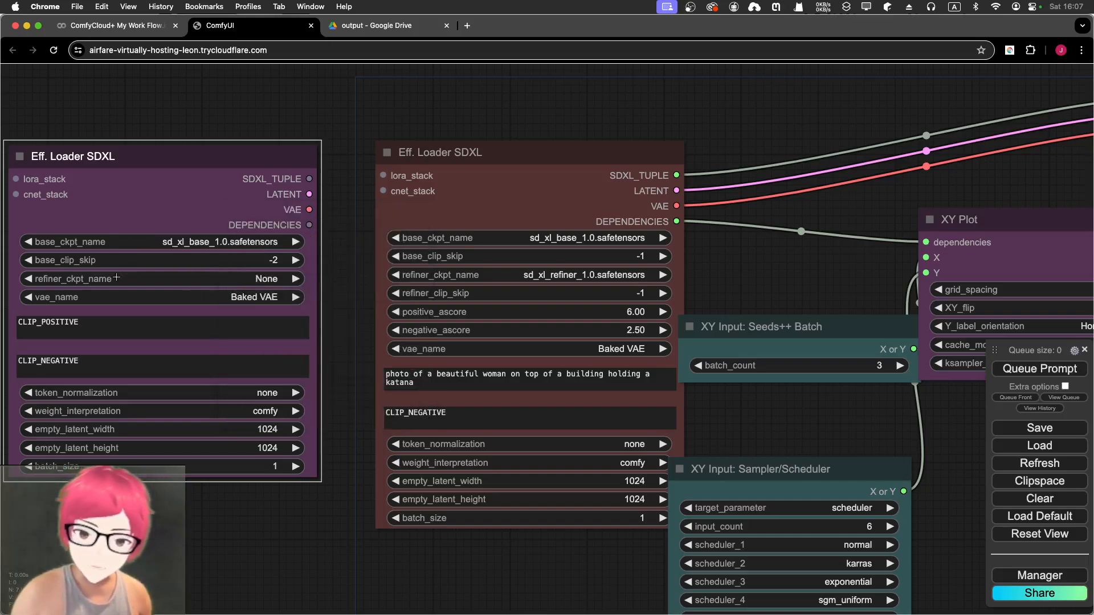
{"action": "left_click", "coordinate": [229, 280]}
{"action": "type", "text": "refine"}
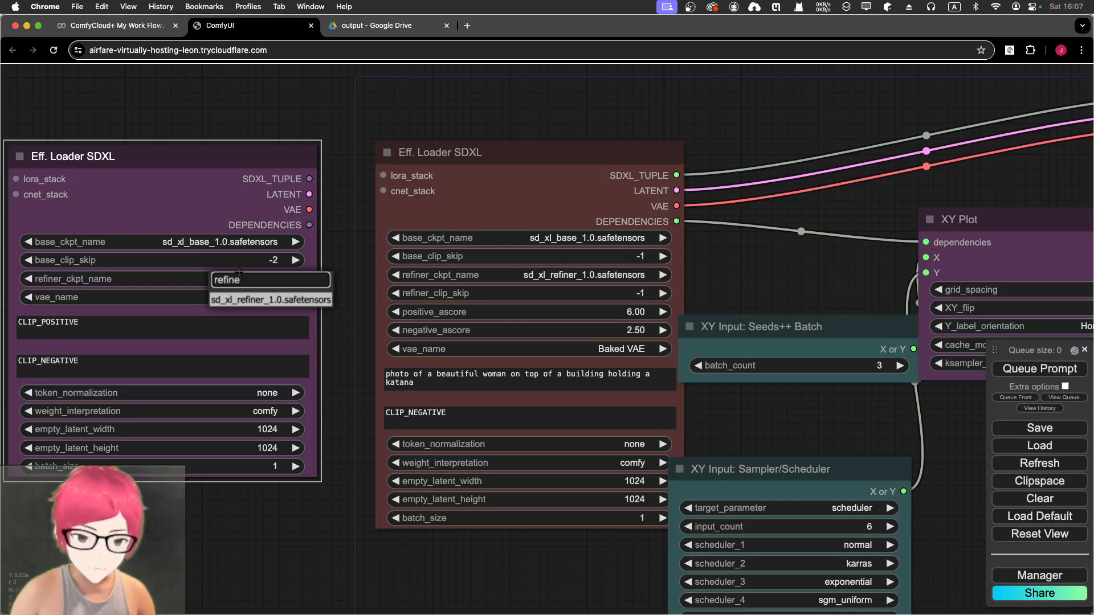
{"action": "key", "text": "Return"}
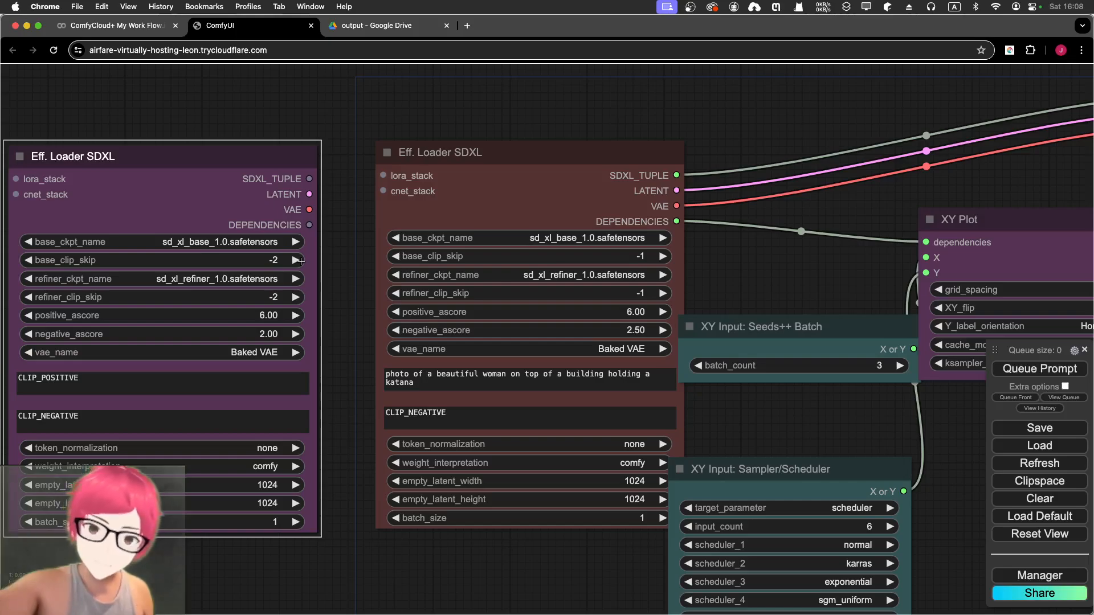
Set the new loader's base and refiner clip skip to -1 and its negative_ascore to 2.5
{"action": "left_click", "coordinate": [296, 261]}
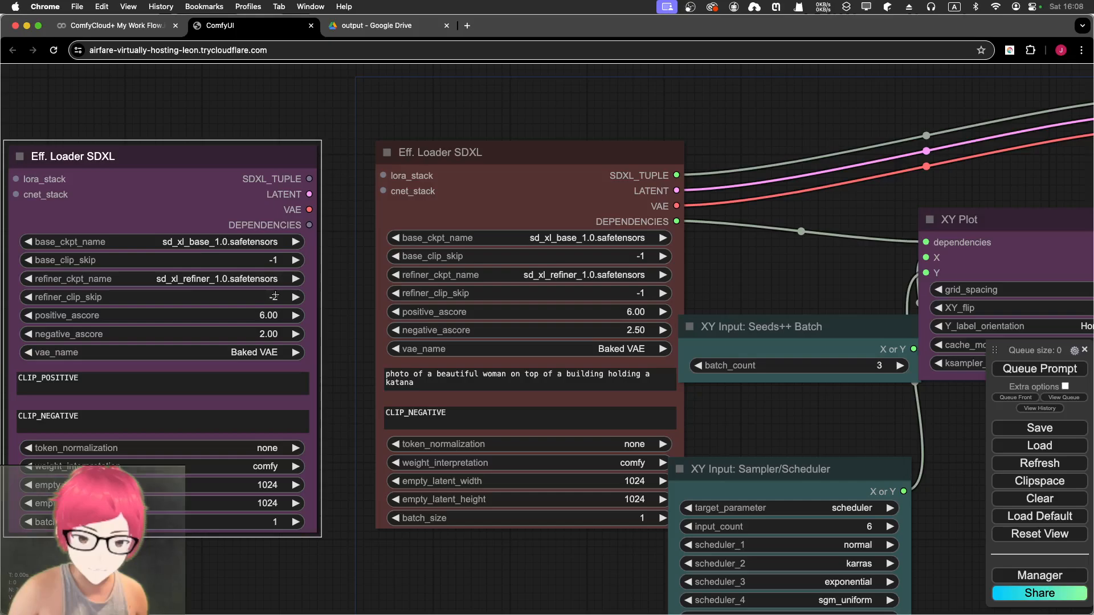
{"action": "left_click", "coordinate": [294, 297]}
{"action": "left_click", "coordinate": [260, 332]}
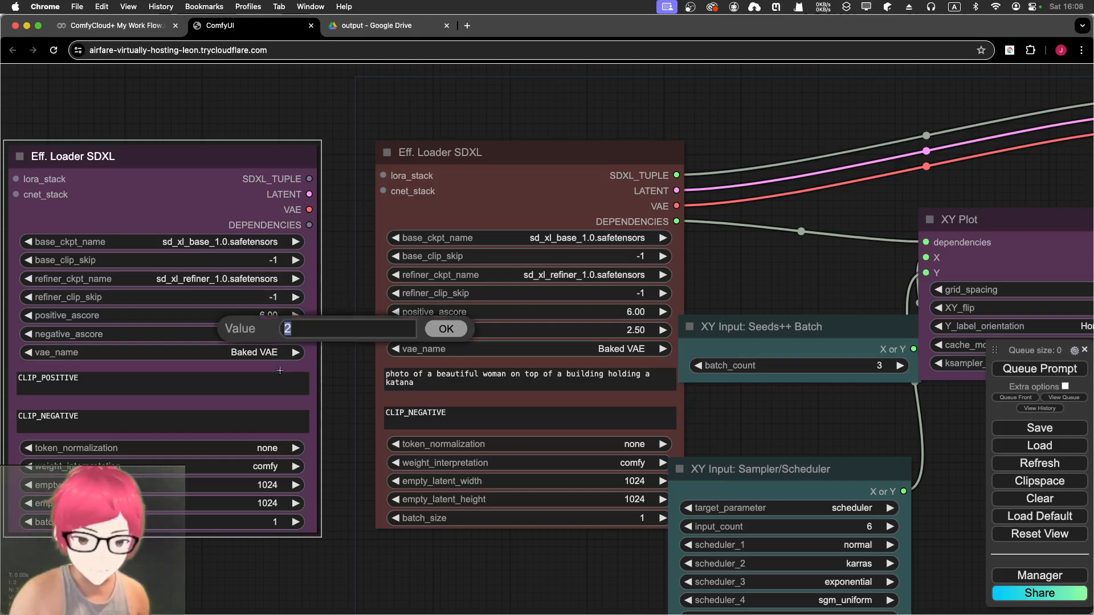
{"action": "type", "text": "2.5"}
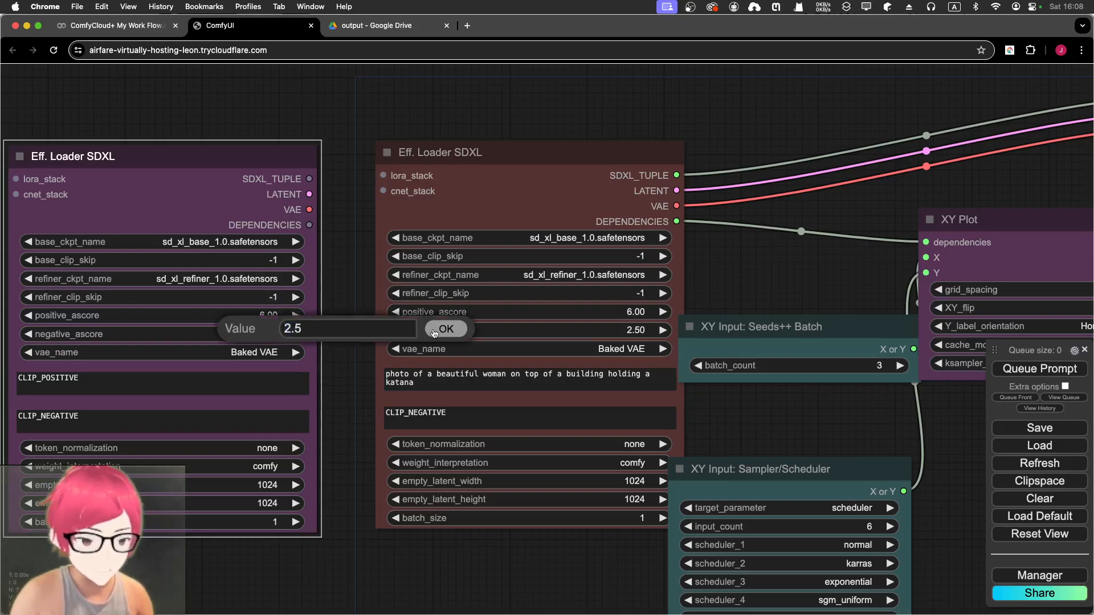
{"action": "left_click", "coordinate": [432, 329]}
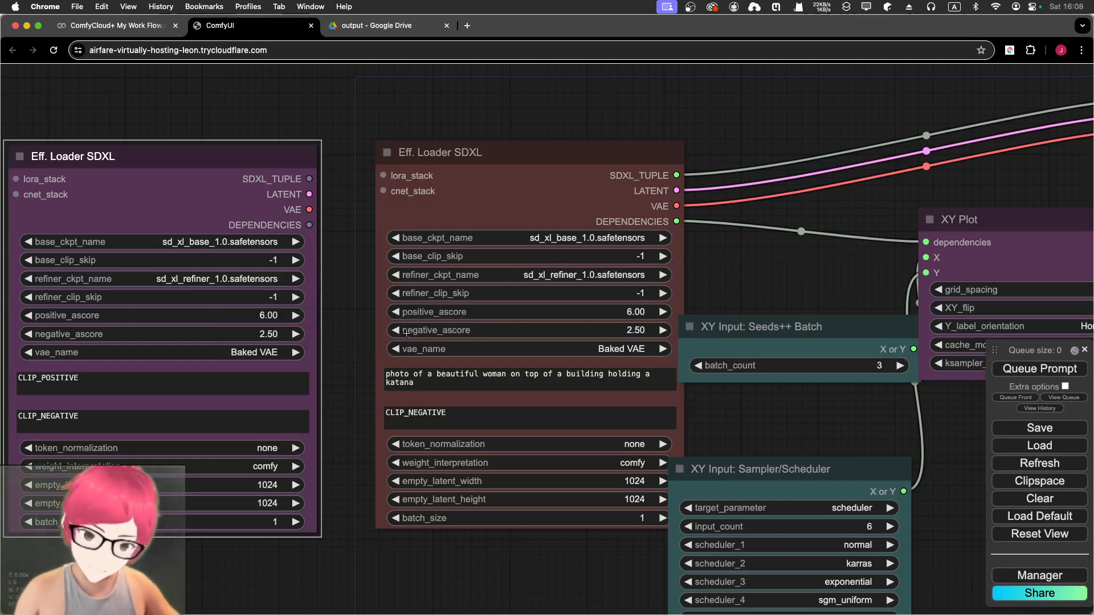
Point out the new loader's positive and negative prompt fields and remove this second Eff. Loader SDXL node
{"action": "left_click_drag", "start_coordinate": [245, 152], "coordinate": [255, 151]}
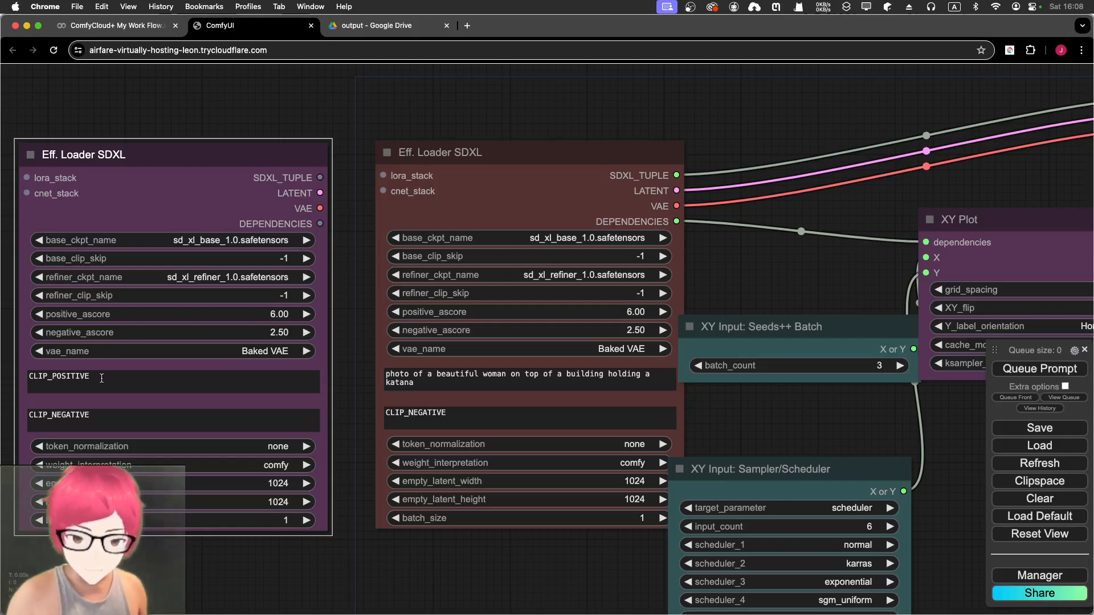
{"action": "left_click_drag", "start_coordinate": [102, 378], "coordinate": [15, 376]}
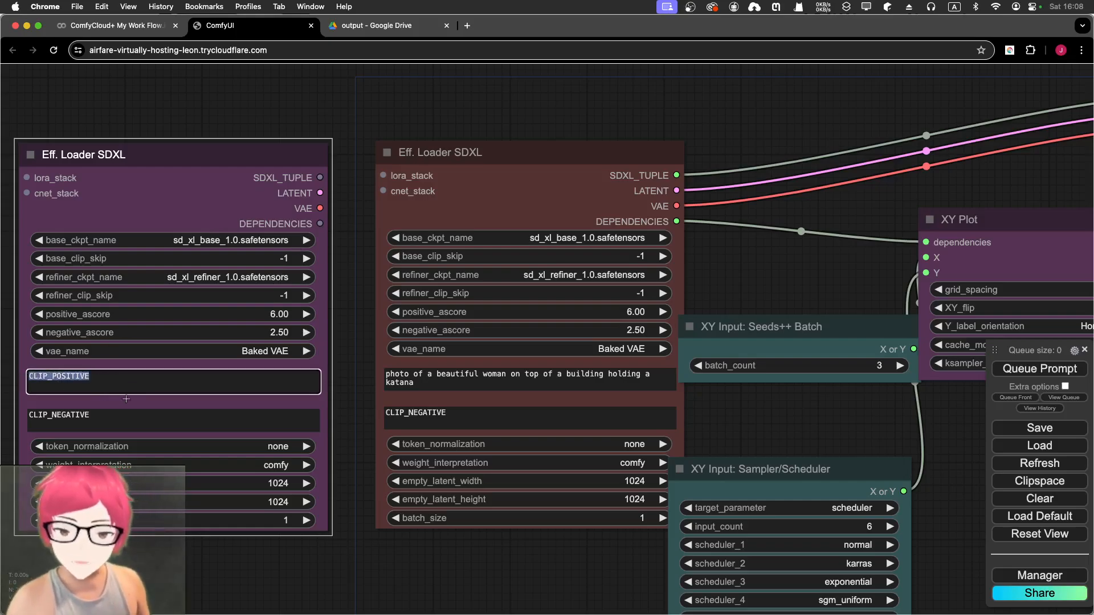
{"action": "left_click_drag", "start_coordinate": [128, 413], "coordinate": [10, 414]}
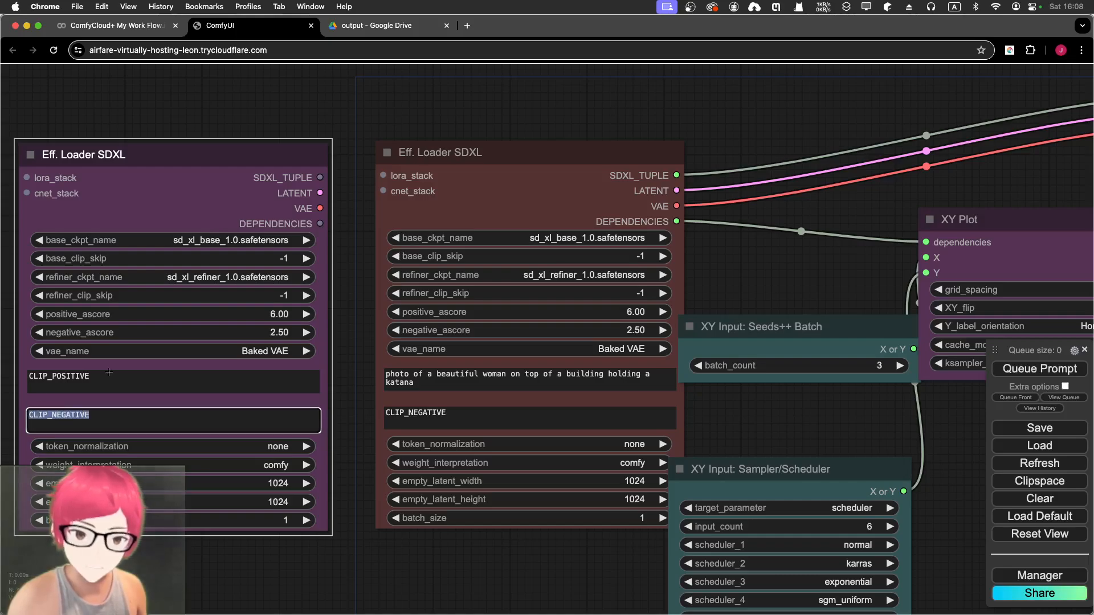
{"action": "left_click", "coordinate": [274, 148]}
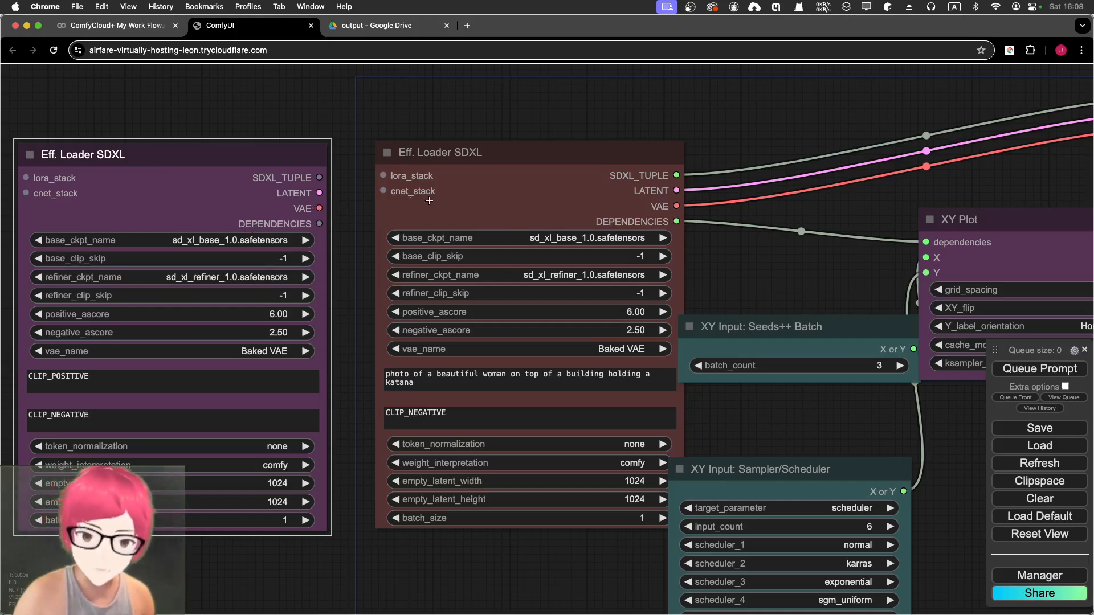
{"action": "right_click", "coordinate": [244, 161]}
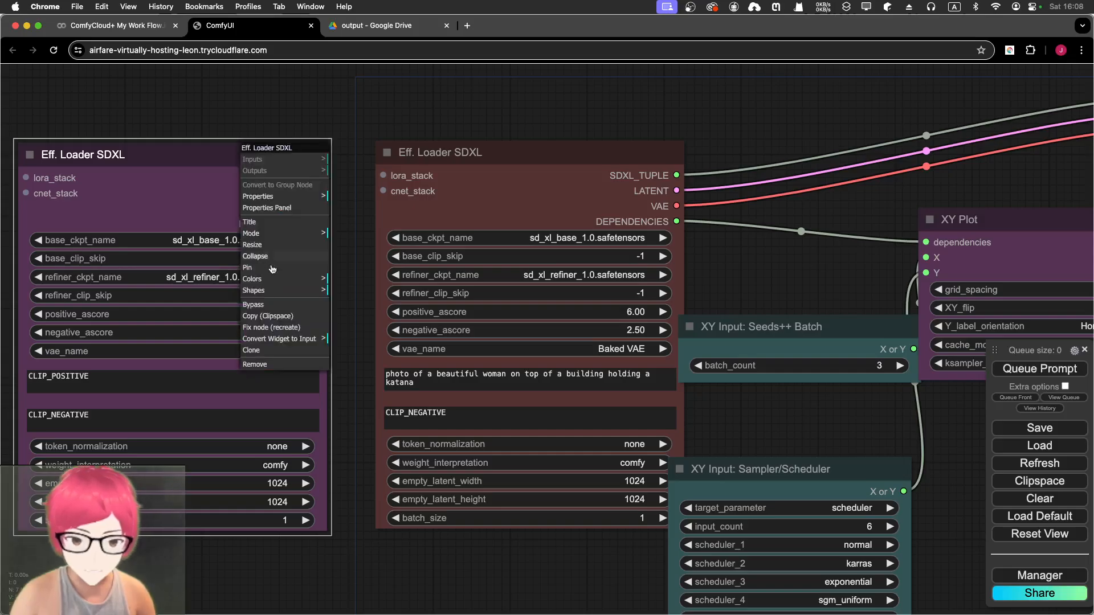
{"action": "left_click", "coordinate": [273, 364]}
Examine how the Eff. Loader SDXL and XY Plot nodes connect to the KSampler SDXL (Eff.) node's inputs
{"action": "left_click_drag", "start_coordinate": [471, 73], "coordinate": [104, 124]}
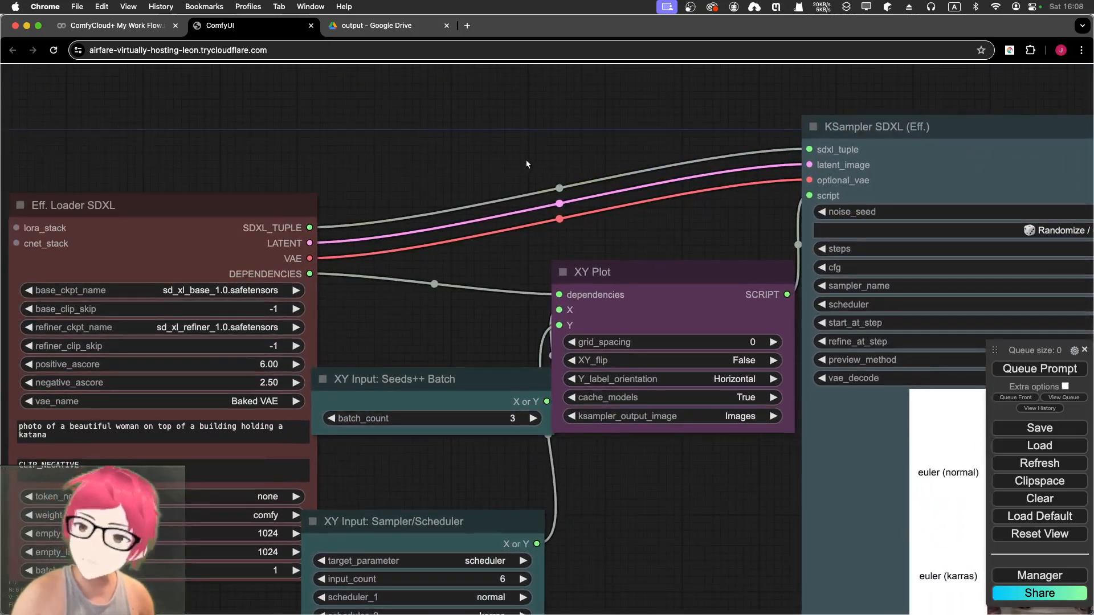
{"action": "left_click_drag", "start_coordinate": [310, 283], "coordinate": [160, 313]}
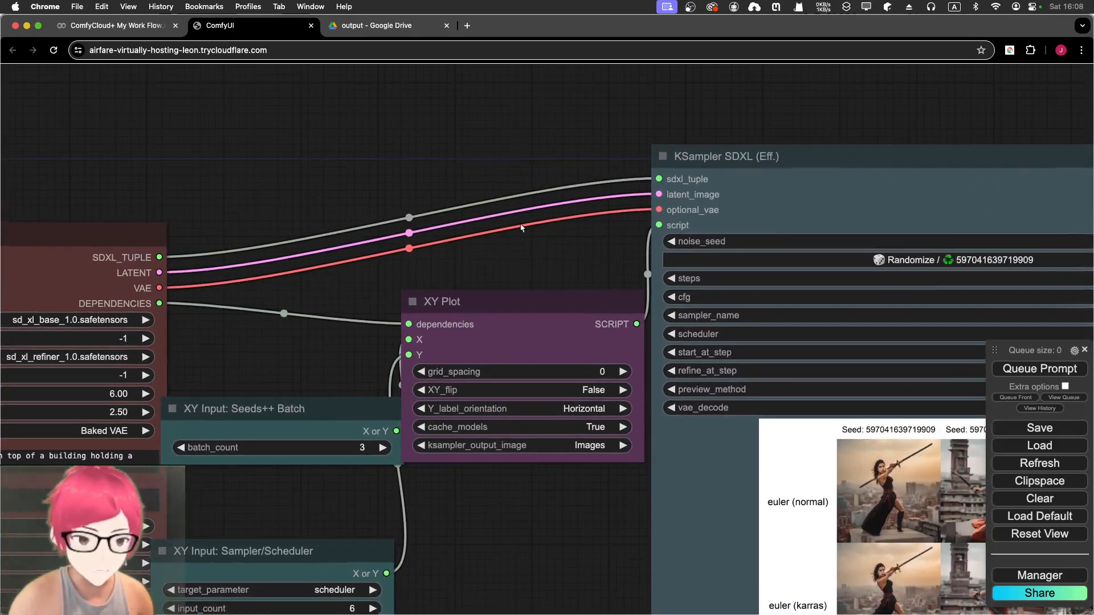
{"action": "scroll", "coordinate": [446, 139], "scroll_direction": "right", "scroll_amount": 5}
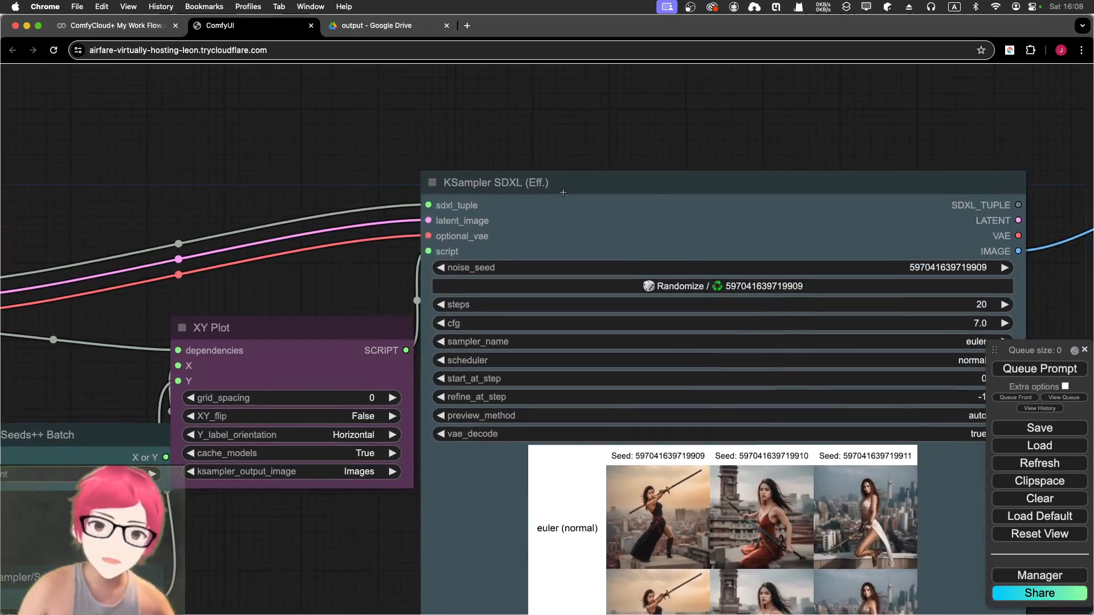
{"action": "left_click_drag", "start_coordinate": [573, 162], "coordinate": [517, 107]}
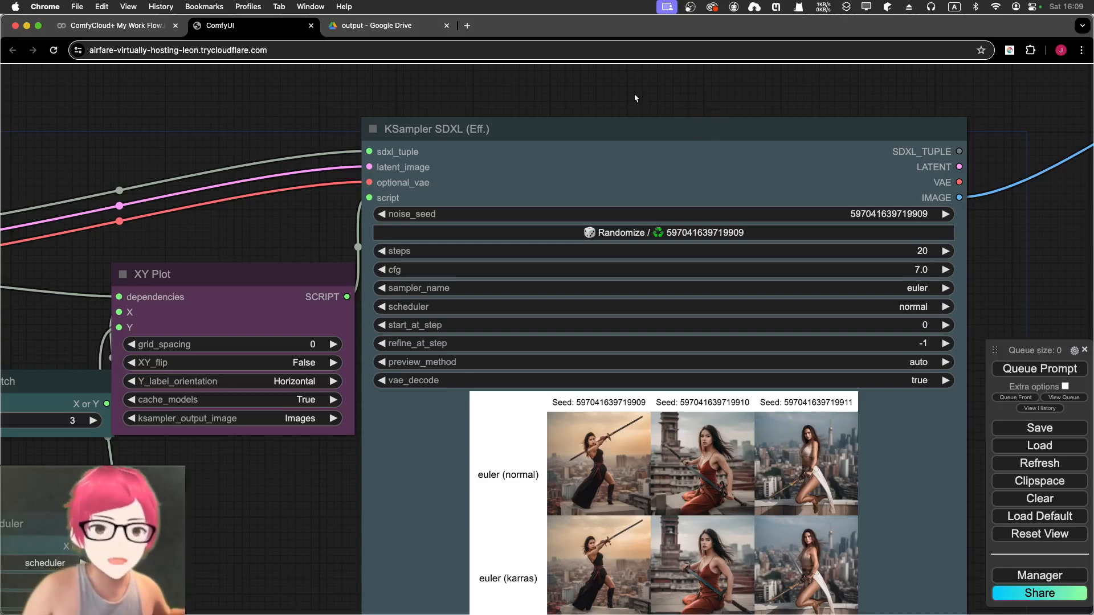
{"action": "left_click_drag", "start_coordinate": [633, 94], "coordinate": [877, 103]}
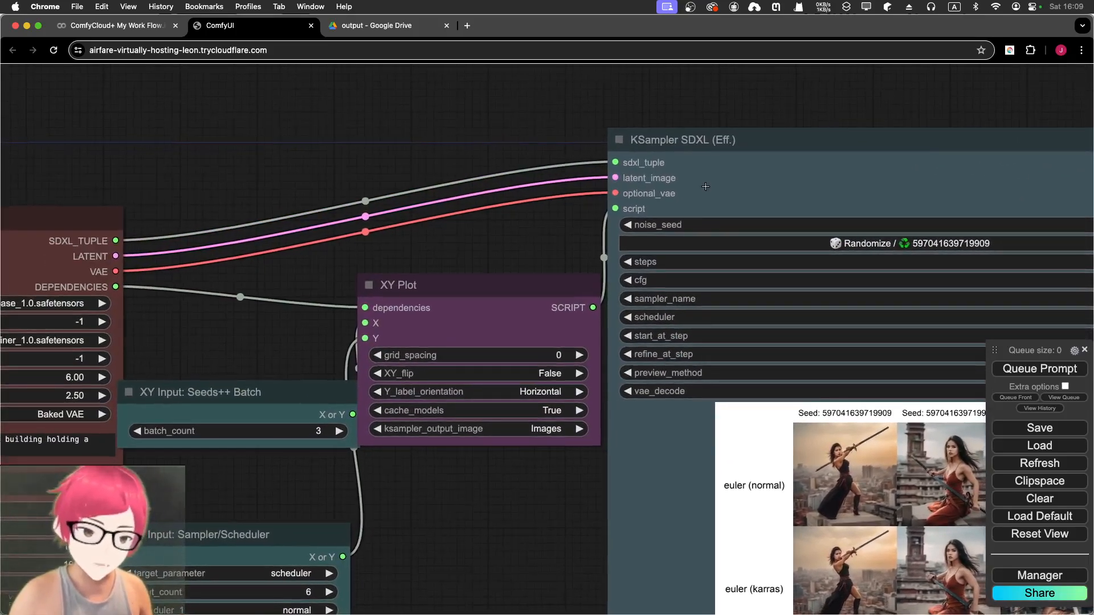
{"action": "left_click_drag", "start_coordinate": [671, 98], "coordinate": [251, 129]}
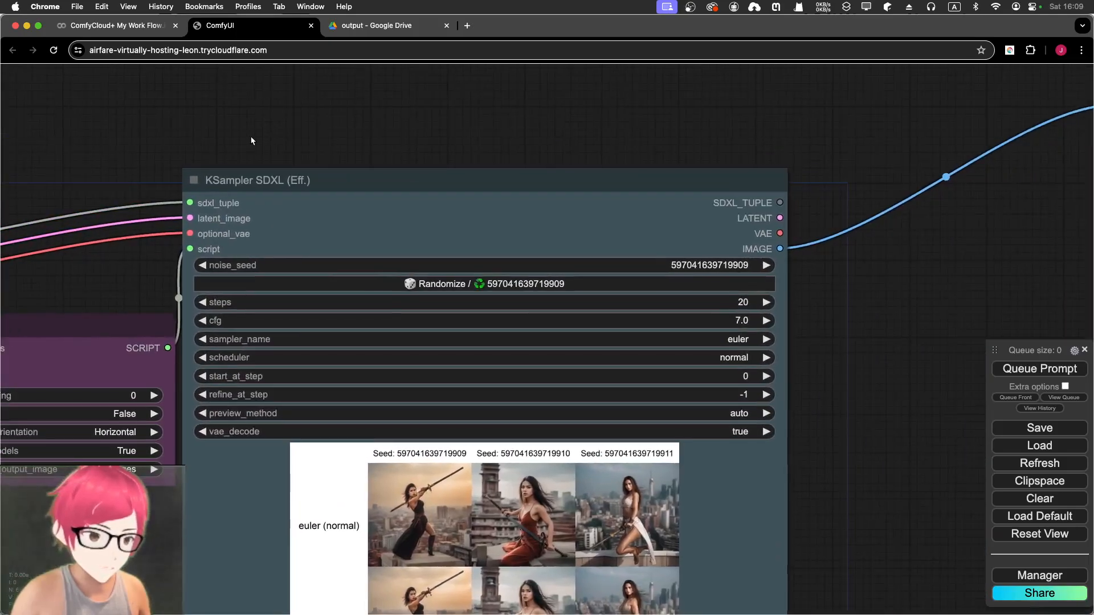
Follow the KSampler's image output to the Preview Image node and view the complete seed and scheduler comparison grid
{"action": "left_click_drag", "start_coordinate": [827, 178], "coordinate": [603, 238]}
{"action": "left_click_drag", "start_coordinate": [854, 171], "coordinate": [782, 177]}
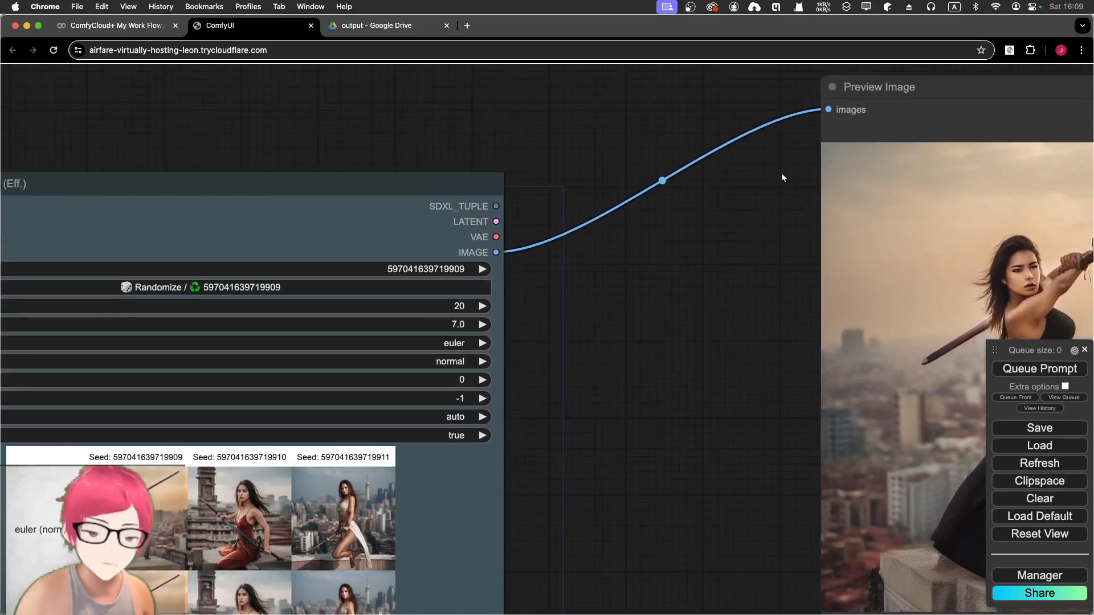
{"action": "left_click_drag", "start_coordinate": [670, 262], "coordinate": [883, 238]}
{"action": "scroll", "coordinate": [786, 376], "scroll_direction": "down", "scroll_amount": 5}
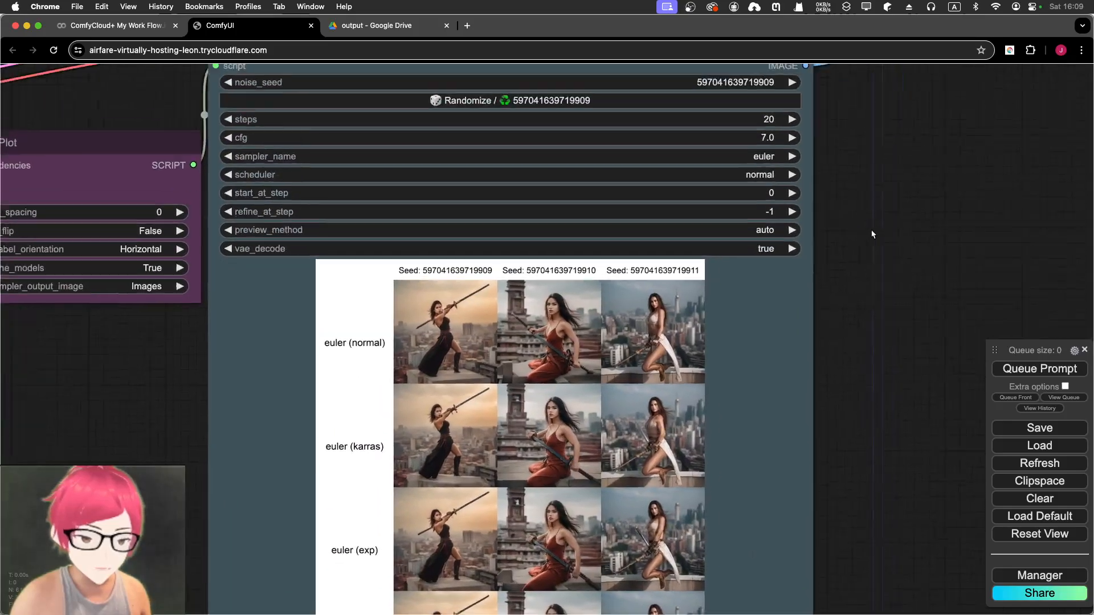
{"action": "scroll", "coordinate": [851, 354], "scroll_direction": "down", "scroll_amount": 3}
{"action": "scroll", "coordinate": [854, 354], "scroll_direction": "down", "scroll_amount": 5}
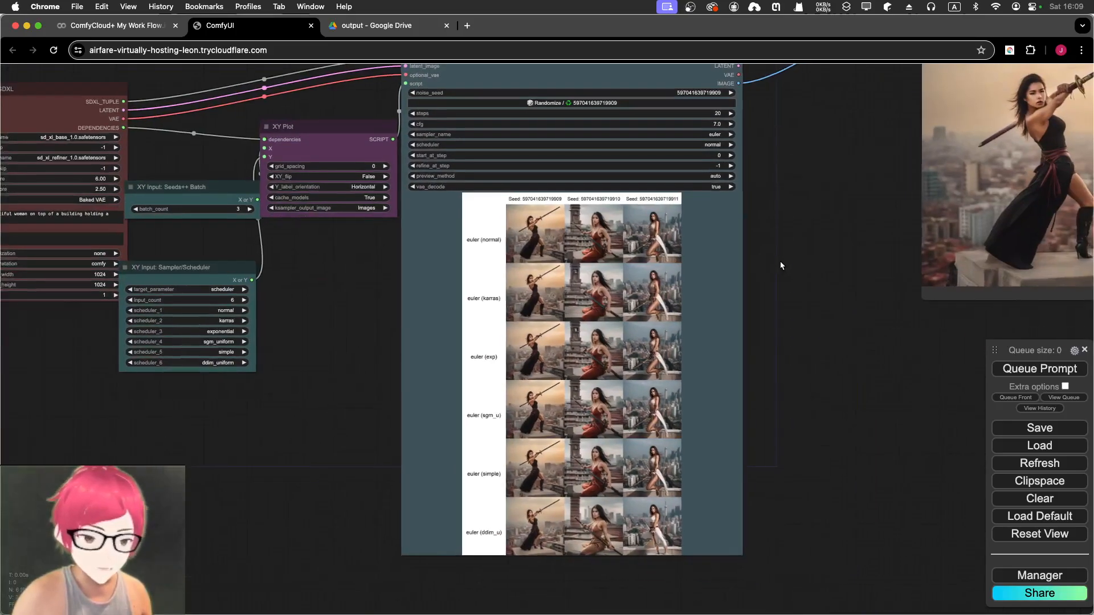
{"action": "left_click_drag", "start_coordinate": [780, 266], "coordinate": [771, 294]}
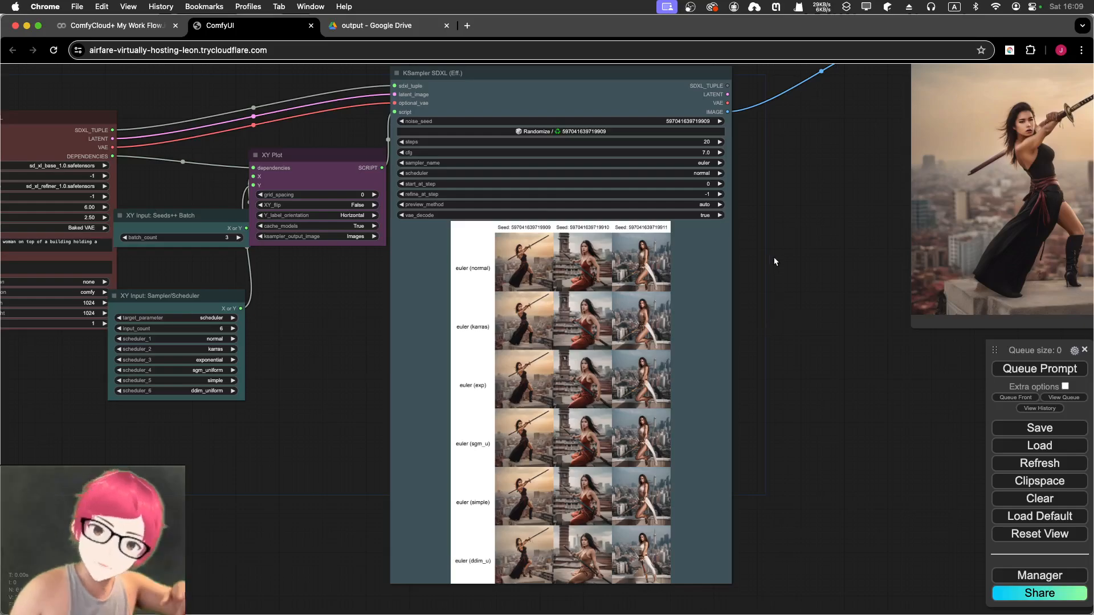
Widen the KSampler SDXL (Eff.) node and inspect its comparison grid of seeds against schedulers up close
{"action": "left_click", "coordinate": [706, 567]}
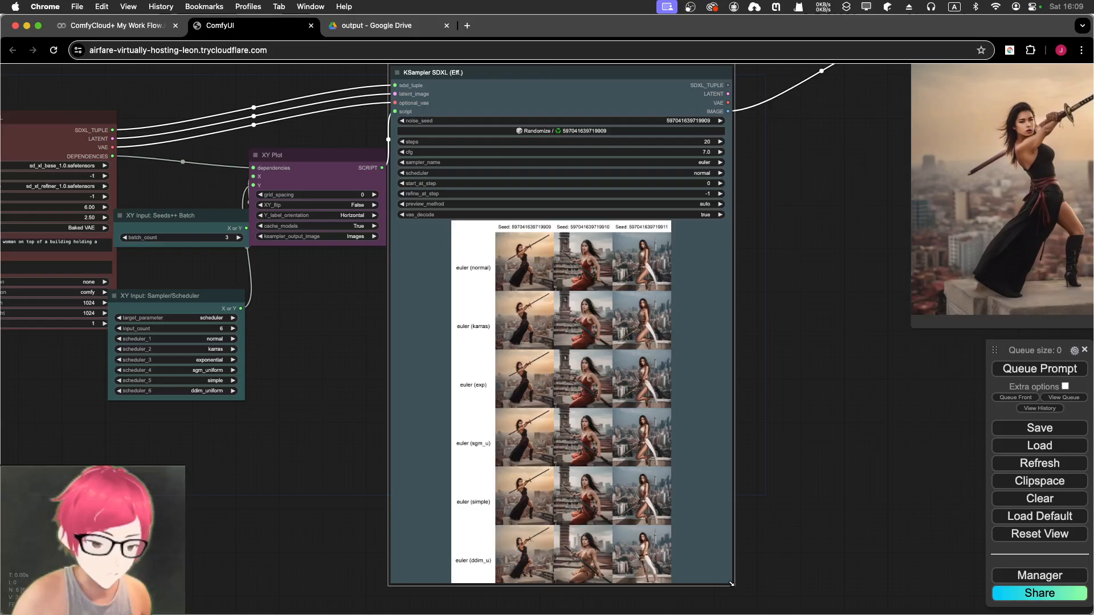
{"action": "left_click_drag", "start_coordinate": [731, 583], "coordinate": [865, 582]}
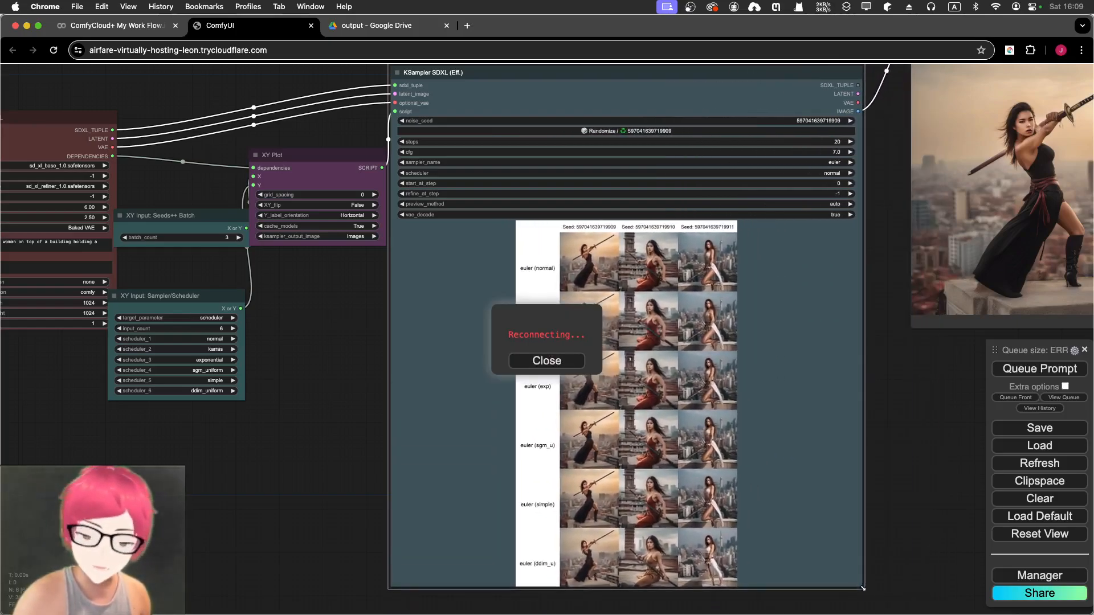
{"action": "scroll", "coordinate": [719, 353], "scroll_direction": "down", "scroll_amount": 4}
{"action": "scroll", "coordinate": [720, 357], "scroll_direction": "up", "scroll_amount": 5}
{"action": "scroll", "coordinate": [719, 357], "scroll_direction": "up", "scroll_amount": 10}
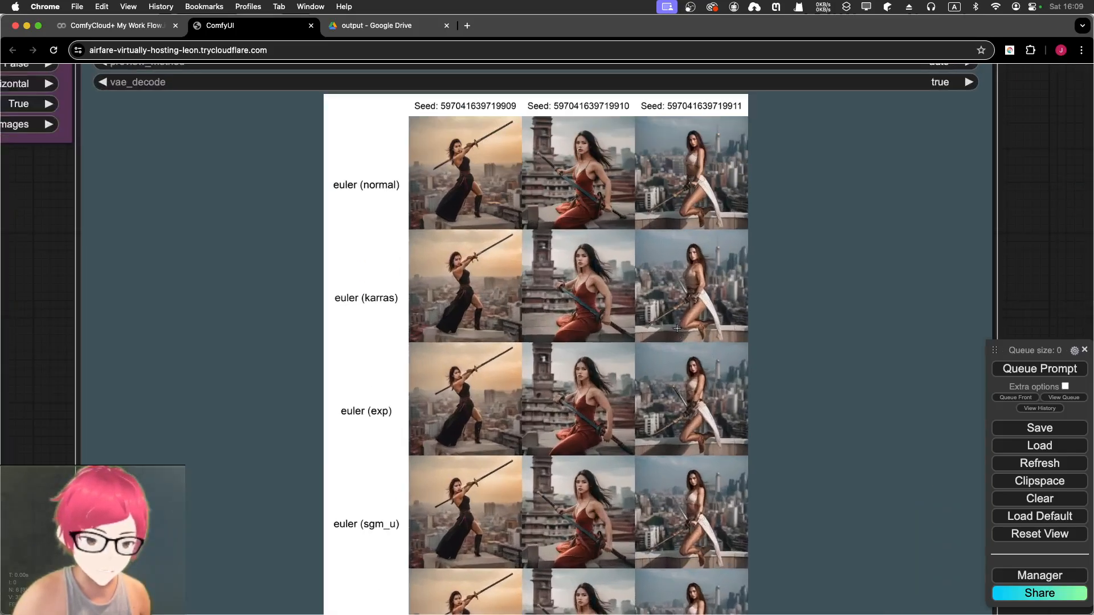
{"action": "scroll", "coordinate": [593, 287], "scroll_direction": "down", "scroll_amount": 2}
{"action": "scroll", "coordinate": [592, 287], "scroll_direction": "down", "scroll_amount": 4}
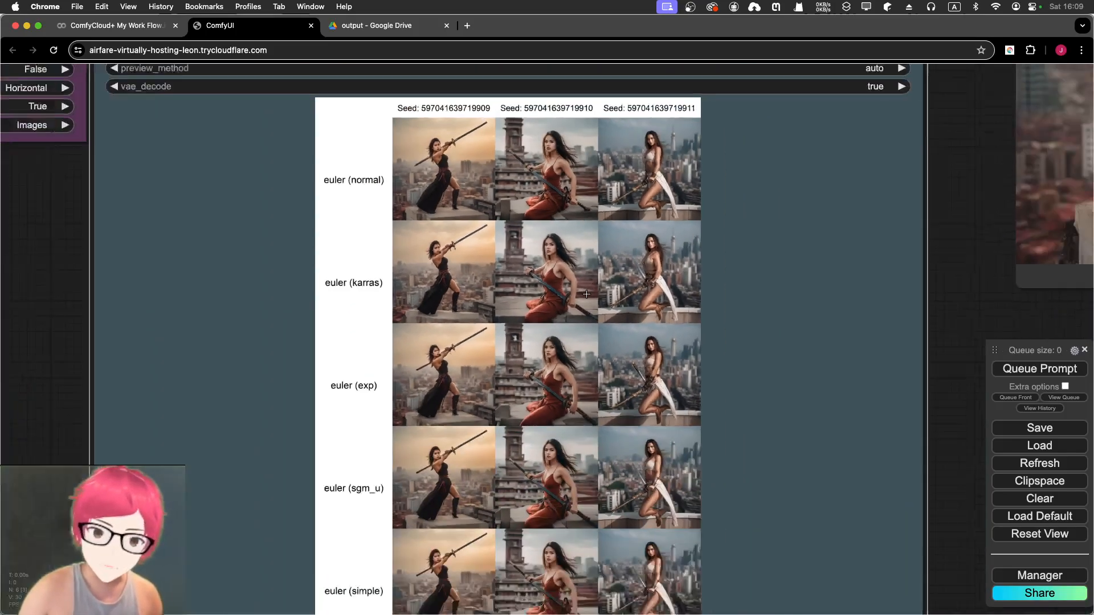
{"action": "scroll", "coordinate": [341, 274], "scroll_direction": "up", "scroll_amount": 4}
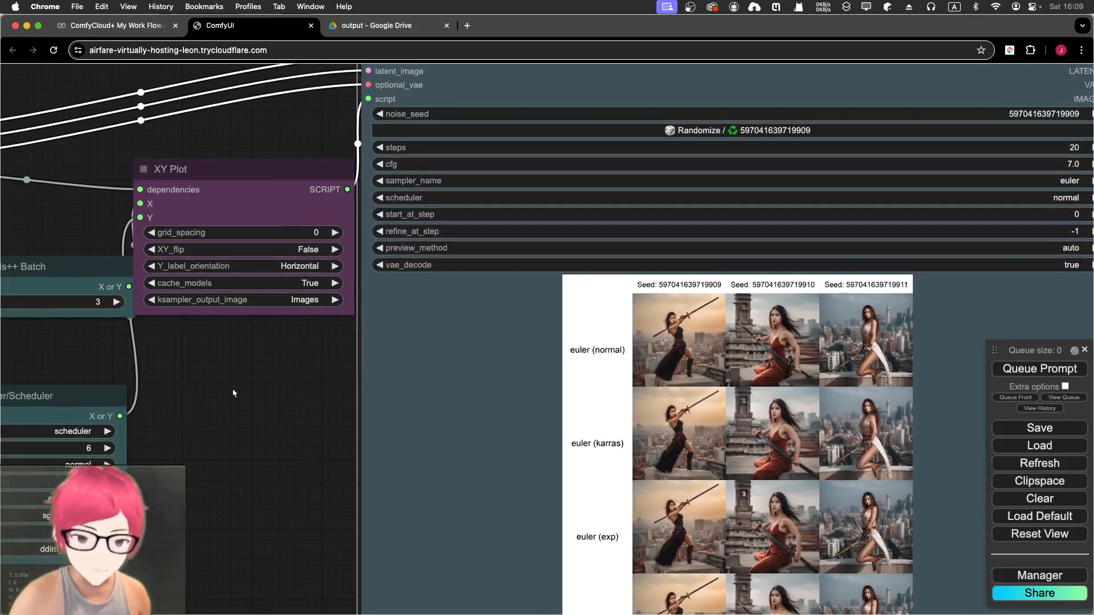
Spread out the Eff. Loader SDXL, Seeds++ Batch and Sampler/Scheduler nodes so their links to the XY Plot node are uncovered
{"action": "left_click_drag", "start_coordinate": [232, 388], "coordinate": [484, 421]}
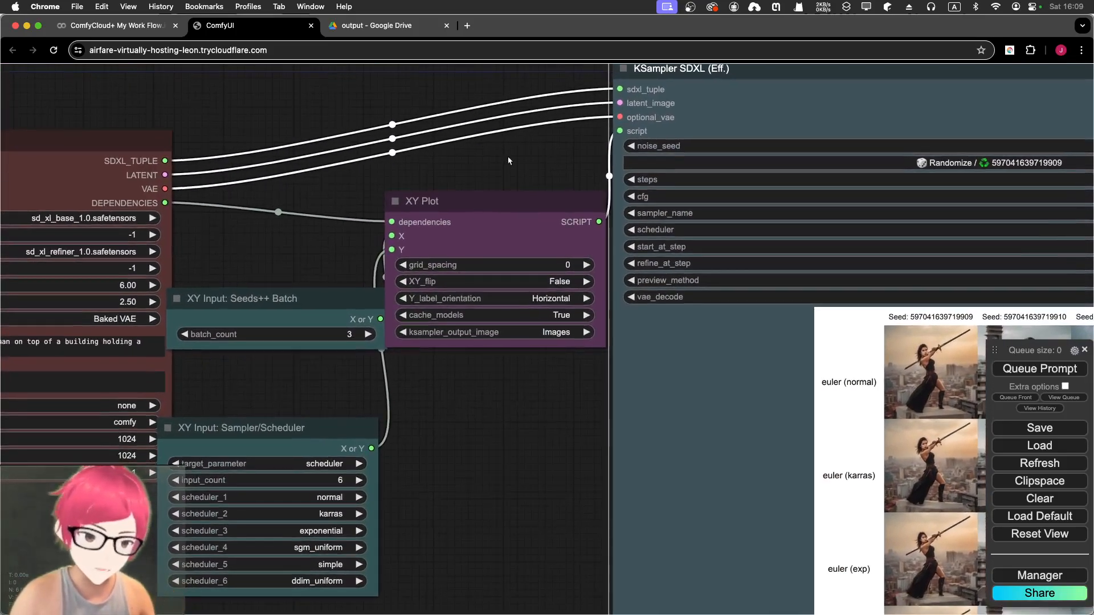
{"action": "left_click_drag", "start_coordinate": [507, 161], "coordinate": [511, 274]}
{"action": "left_click_drag", "start_coordinate": [89, 261], "coordinate": [28, 214]}
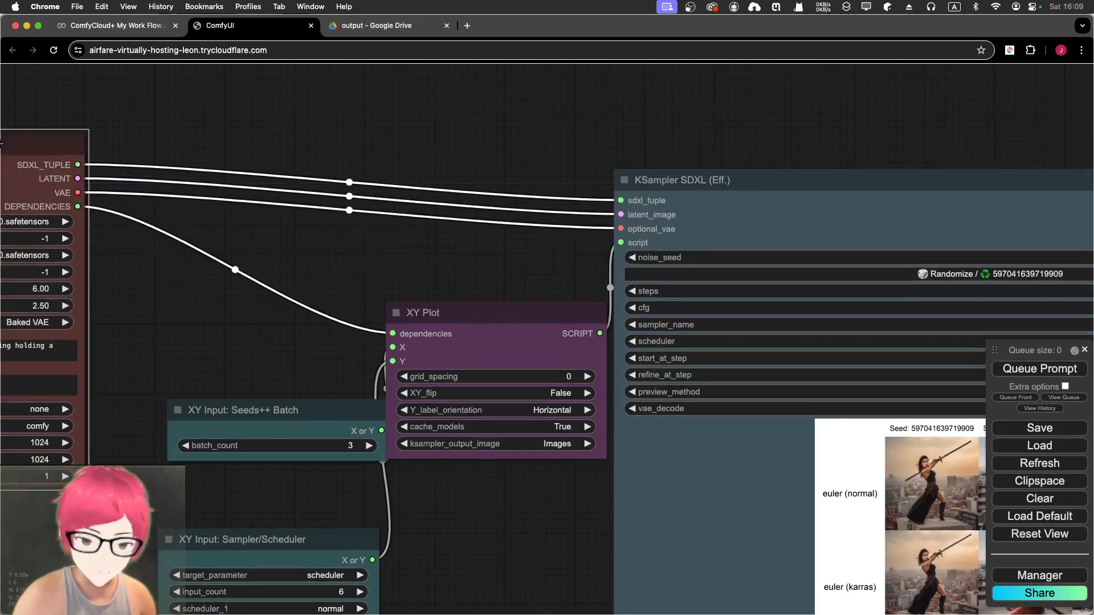
{"action": "left_click_drag", "start_coordinate": [1, 143], "coordinate": [2, 146]}
{"action": "left_click_drag", "start_coordinate": [278, 403], "coordinate": [271, 397]}
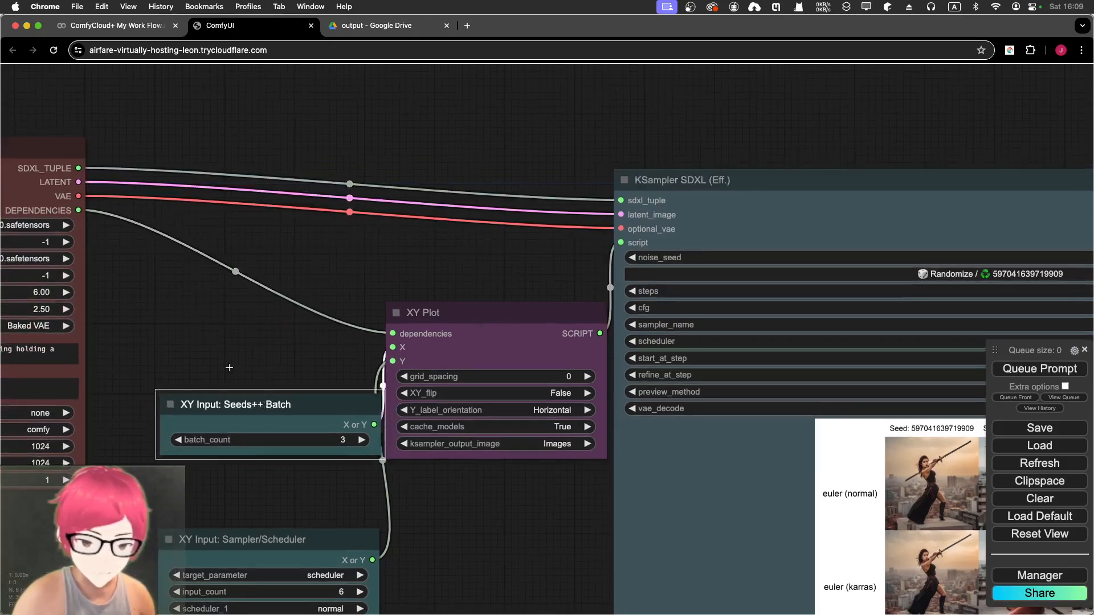
{"action": "left_click_drag", "start_coordinate": [229, 368], "coordinate": [176, 304]}
{"action": "left_click_drag", "start_coordinate": [257, 539], "coordinate": [198, 437]}
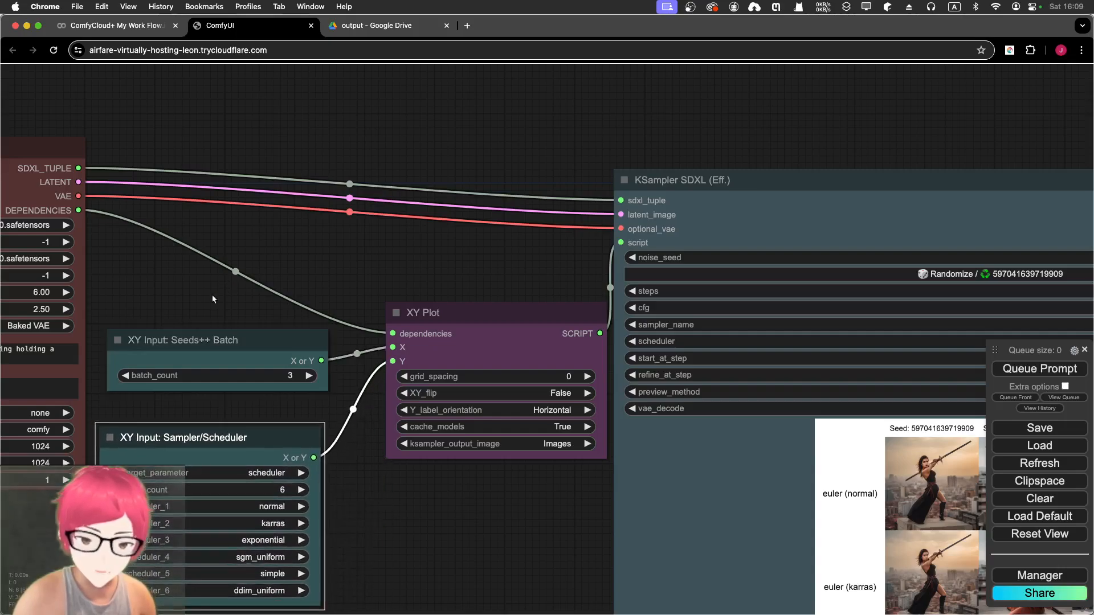
Set the XY Input: Seeds++ Batch node's batch_count to 6
{"action": "left_click_drag", "start_coordinate": [212, 297], "coordinate": [271, 257]}
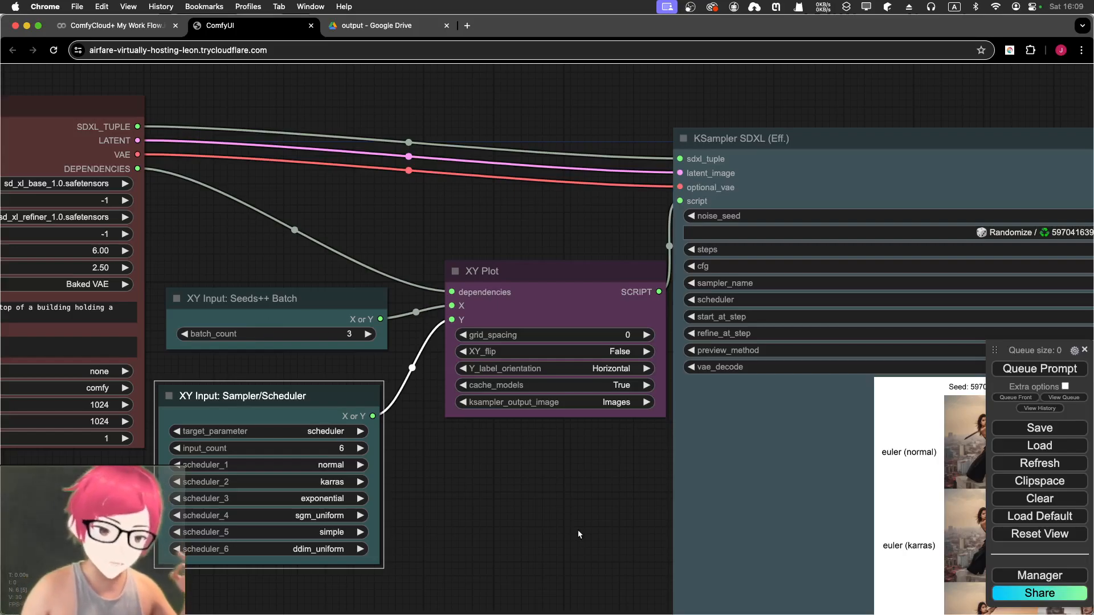
{"action": "scroll", "coordinate": [579, 534], "scroll_direction": "right", "scroll_amount": 8}
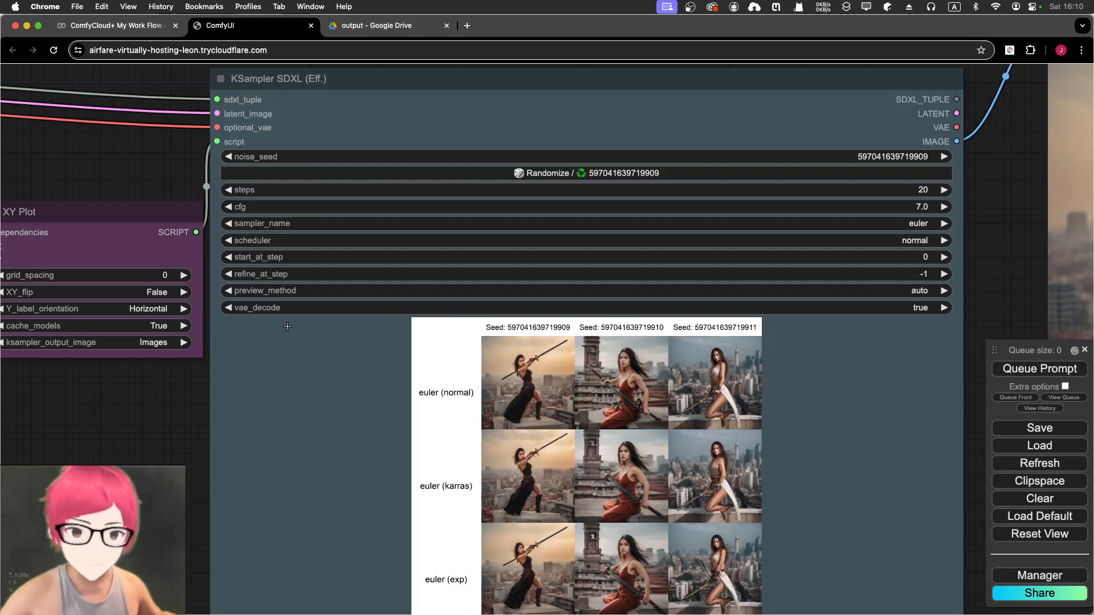
{"action": "left_click_drag", "start_coordinate": [77, 443], "coordinate": [324, 417]}
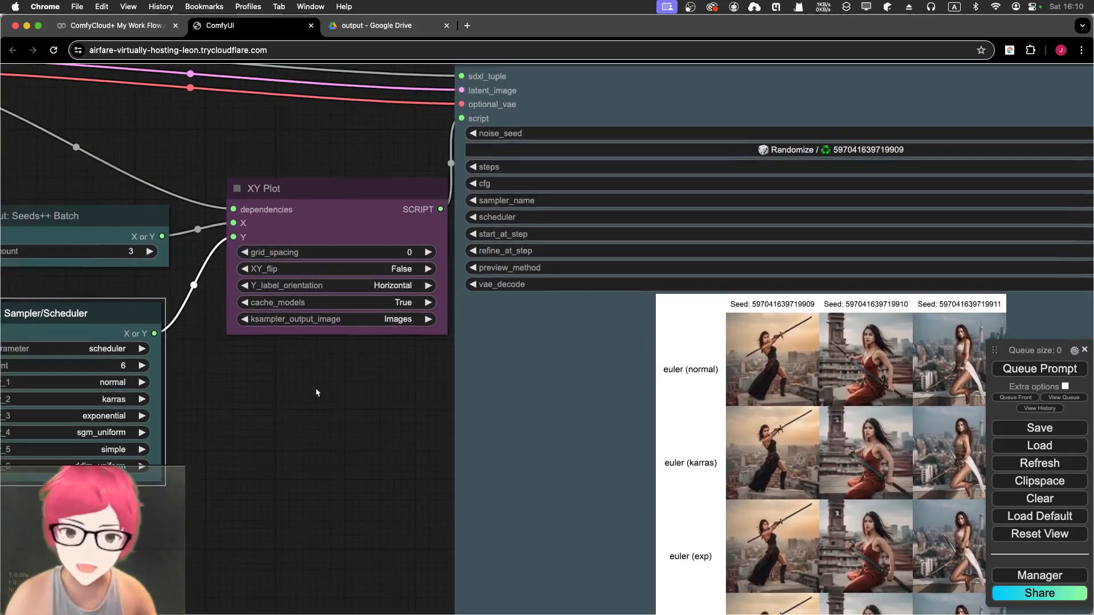
{"action": "left_click_drag", "start_coordinate": [316, 392], "coordinate": [463, 432]}
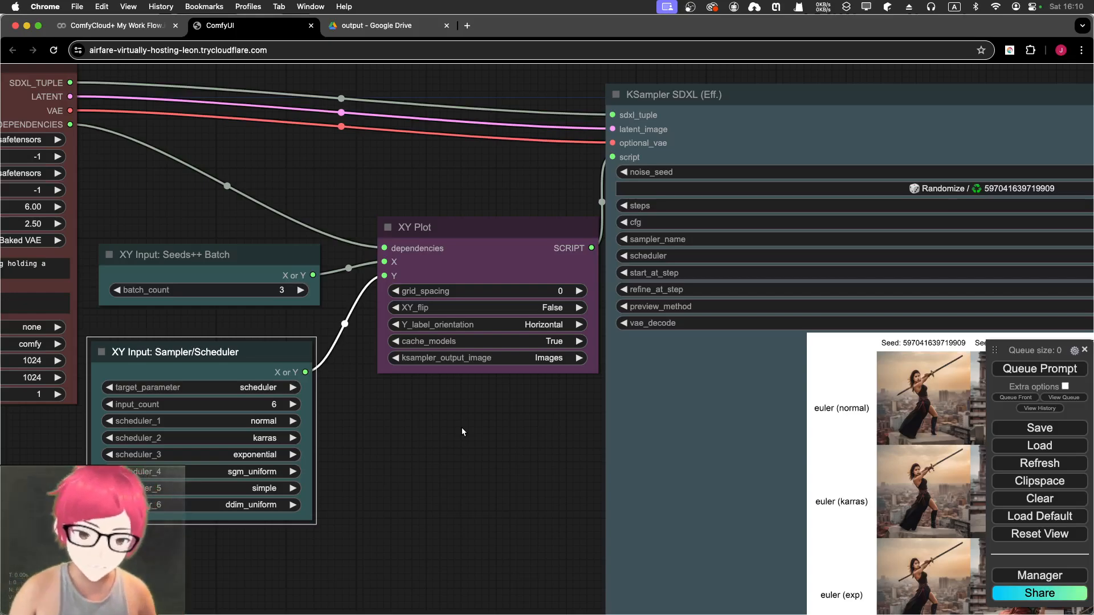
{"action": "scroll", "coordinate": [239, 261], "scroll_direction": "down", "scroll_amount": 1}
{"action": "scroll", "coordinate": [238, 261], "scroll_direction": "up", "scroll_amount": 1}
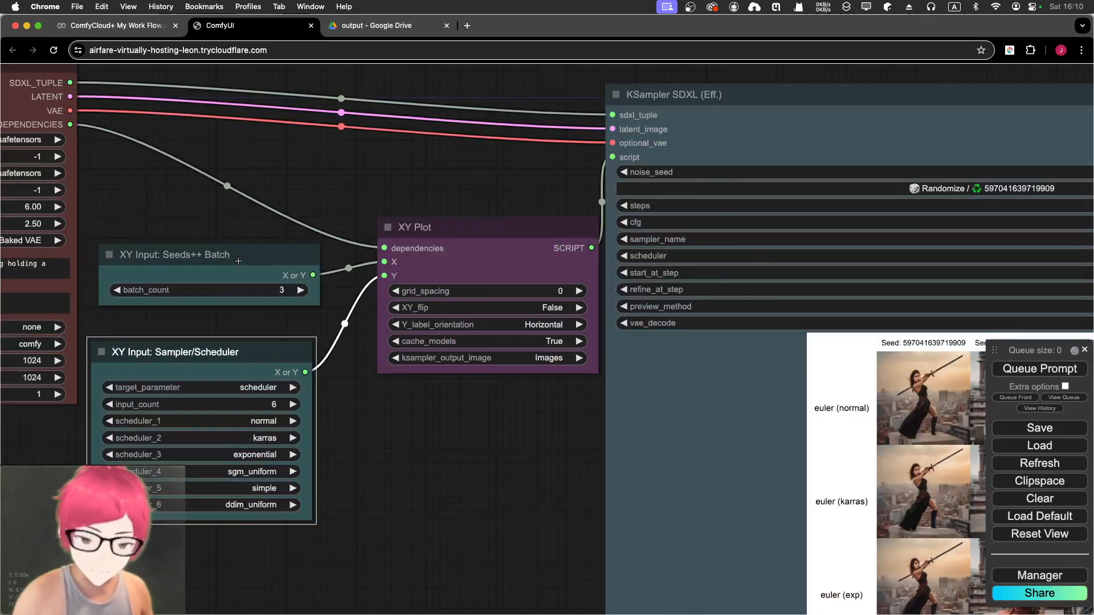
{"action": "scroll", "coordinate": [238, 260], "scroll_direction": "up", "scroll_amount": 4}
{"action": "left_click", "coordinate": [265, 297]}
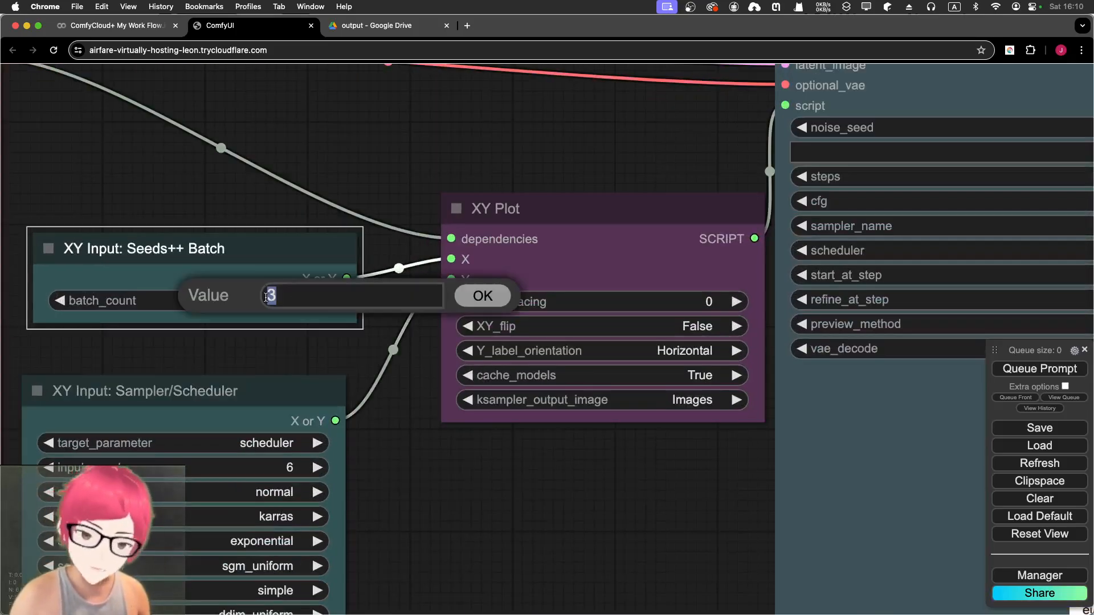
{"action": "type", "text": "6"}
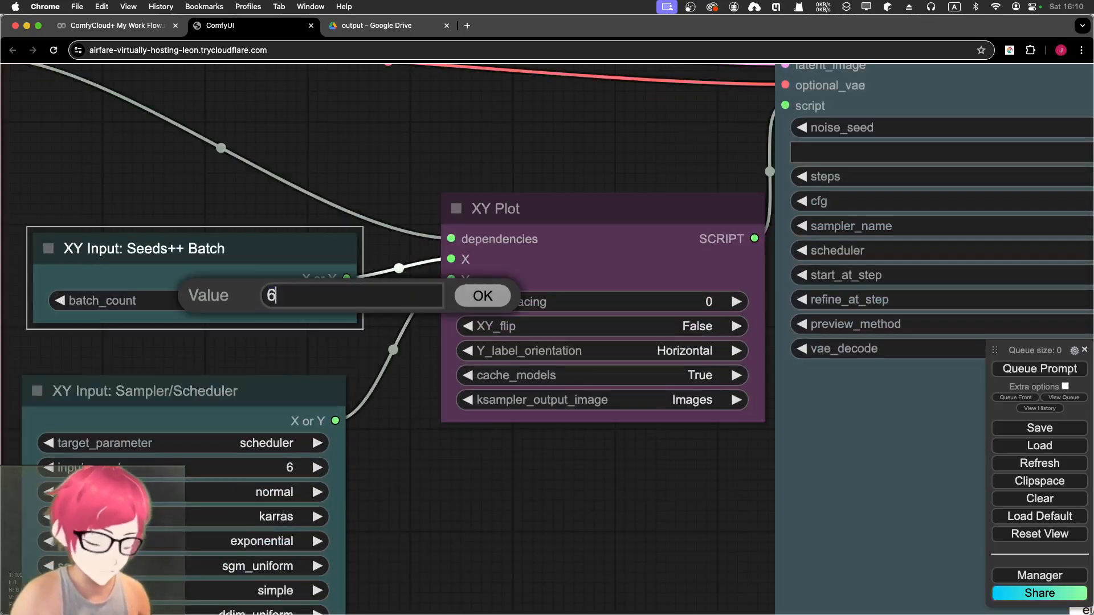
{"action": "left_click", "coordinate": [465, 293]}
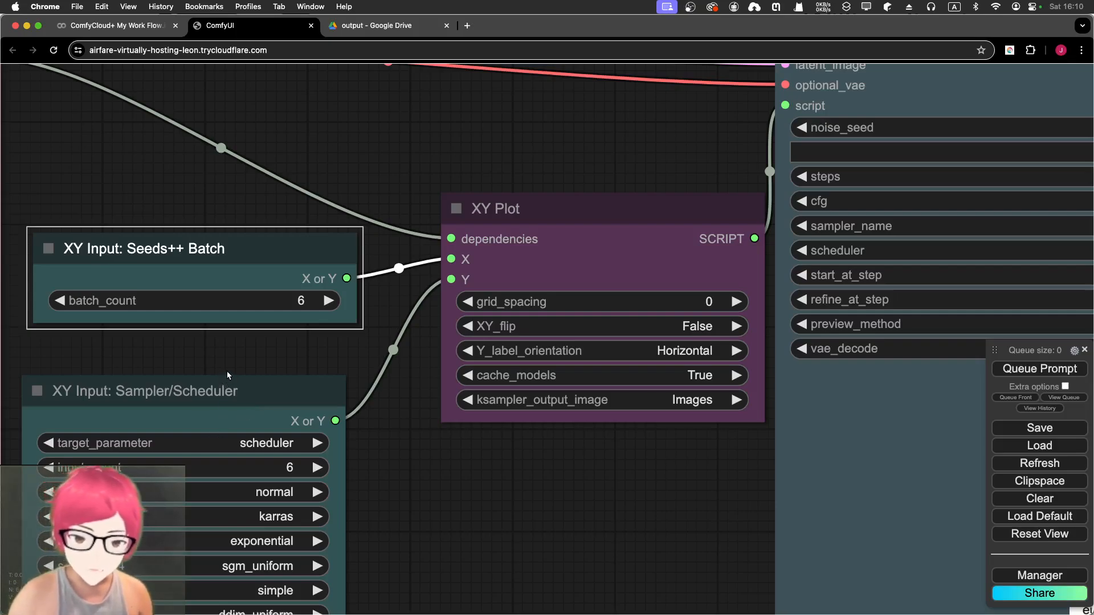
Return the Seeds++ Batch node's batch_count to 3
{"action": "left_click_drag", "start_coordinate": [227, 371], "coordinate": [320, 286]}
{"action": "left_click", "coordinate": [291, 219]}
{"action": "type", "text": "3"}
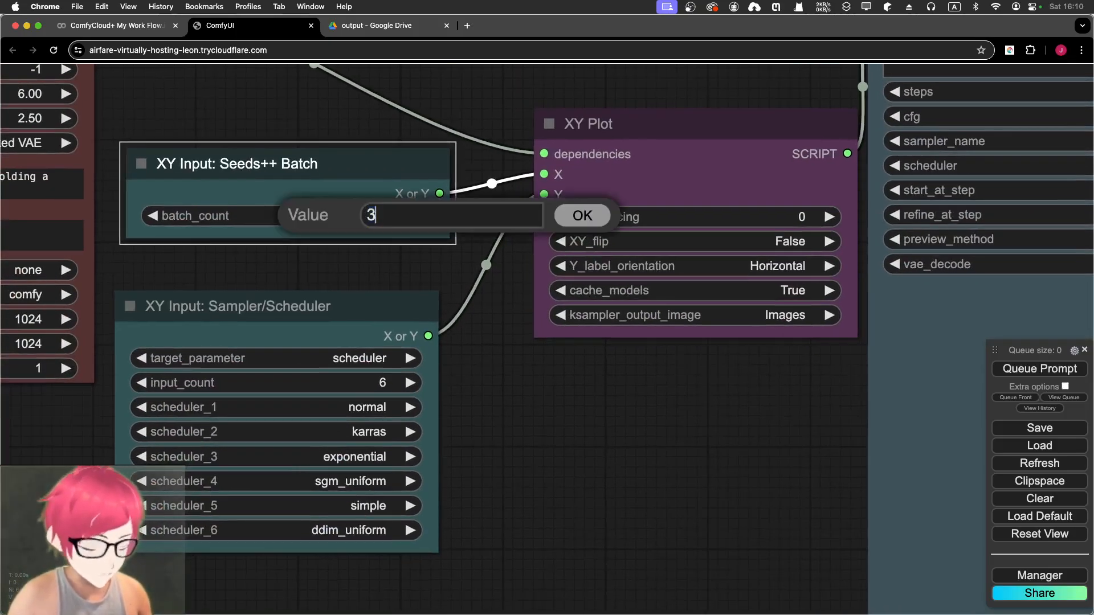
{"action": "key", "text": "Return"}
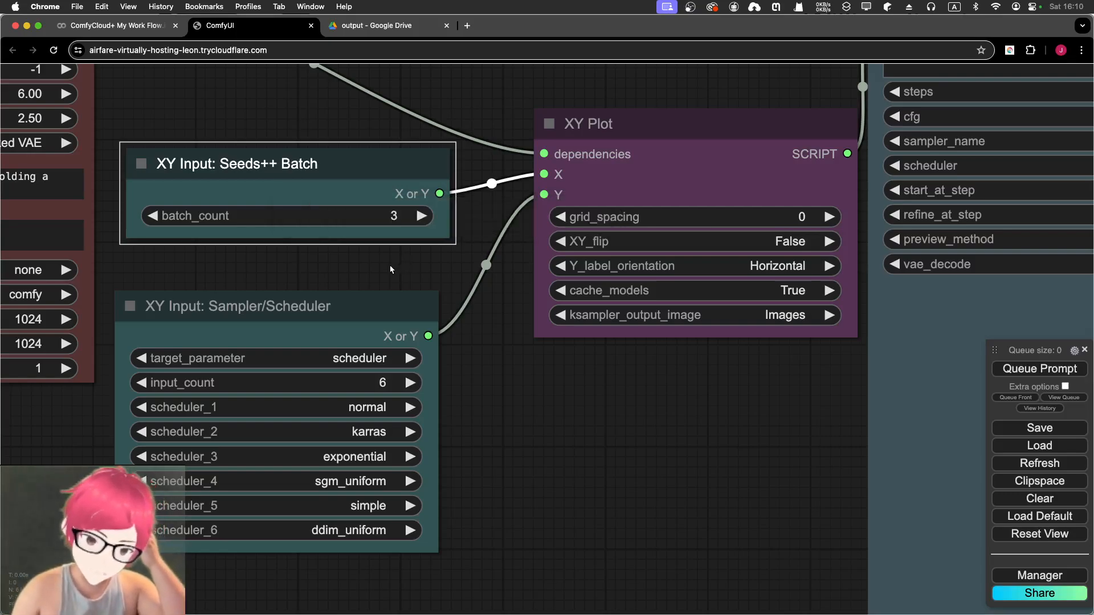
Move the XY Input: Sampler/Scheduler node slightly closer to the XY Plot node and set its input_count to 3
{"action": "left_click_drag", "start_coordinate": [380, 262], "coordinate": [403, 231]}
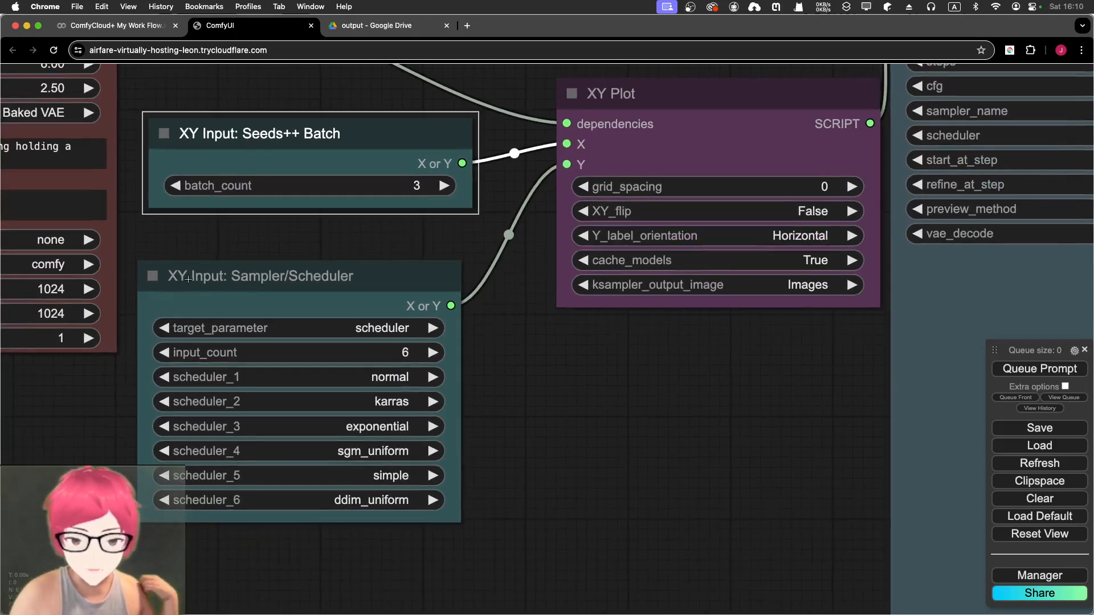
{"action": "left_click_drag", "start_coordinate": [188, 279], "coordinate": [228, 282]}
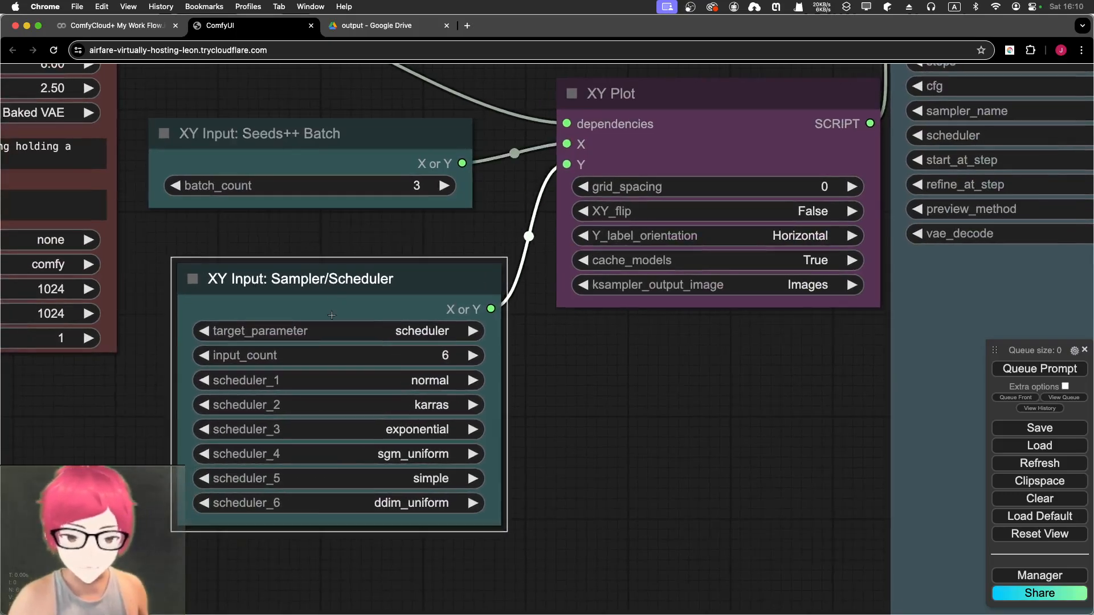
{"action": "left_click", "coordinate": [445, 355]}
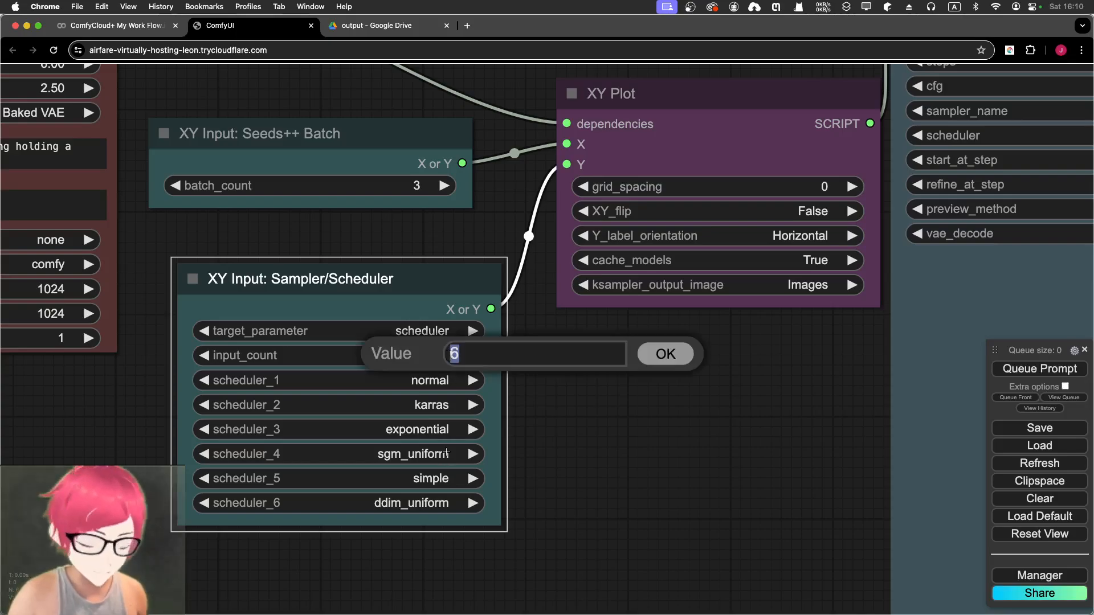
{"action": "type", "text": "3"}
{"action": "key", "text": "Return"}
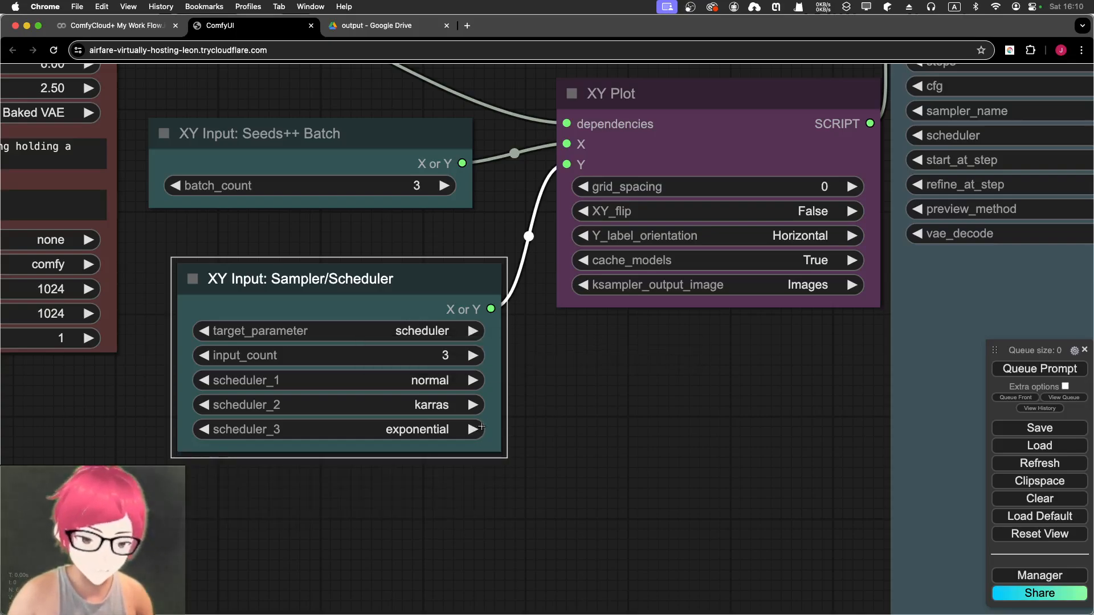
Set the Sampler/Scheduler node's input_count back to 6
{"action": "left_click", "coordinate": [456, 357]}
{"action": "type", "text": "6"}
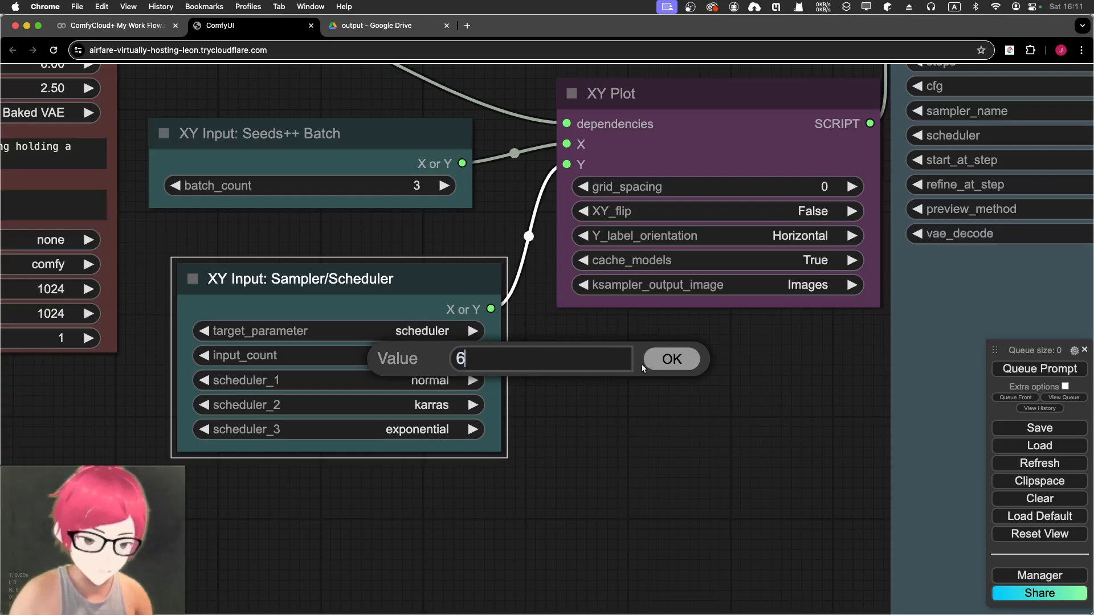
{"action": "left_click", "coordinate": [647, 366]}
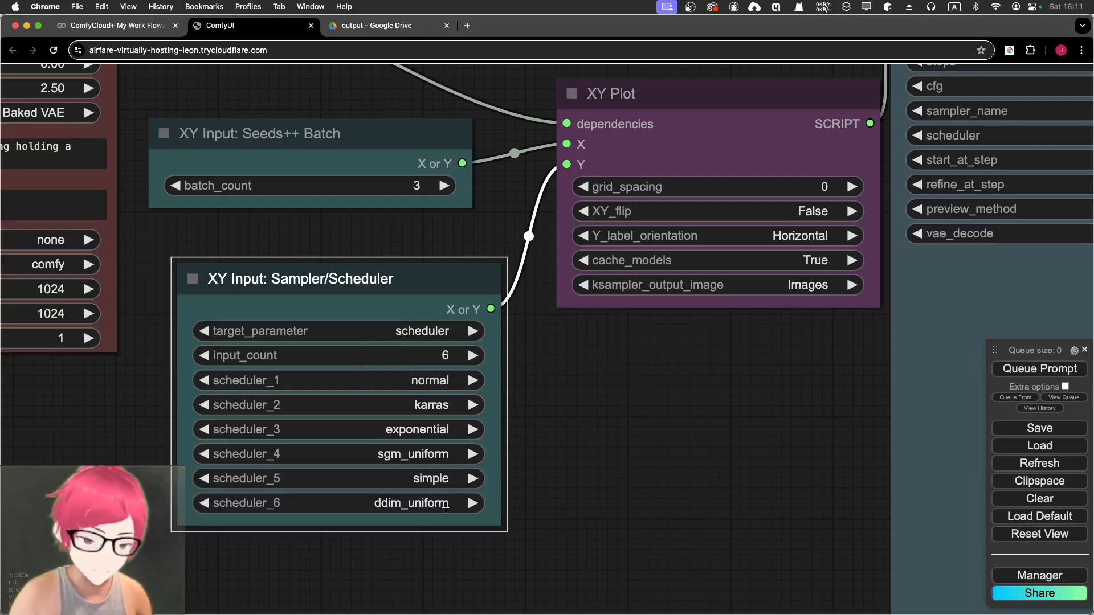
Review the scheduler choices available for scheduler_5 in the Sampler/Scheduler node and keep it on simple
{"action": "left_click", "coordinate": [445, 507]}
{"action": "scroll", "coordinate": [613, 491], "scroll_direction": "down", "scroll_amount": 3}
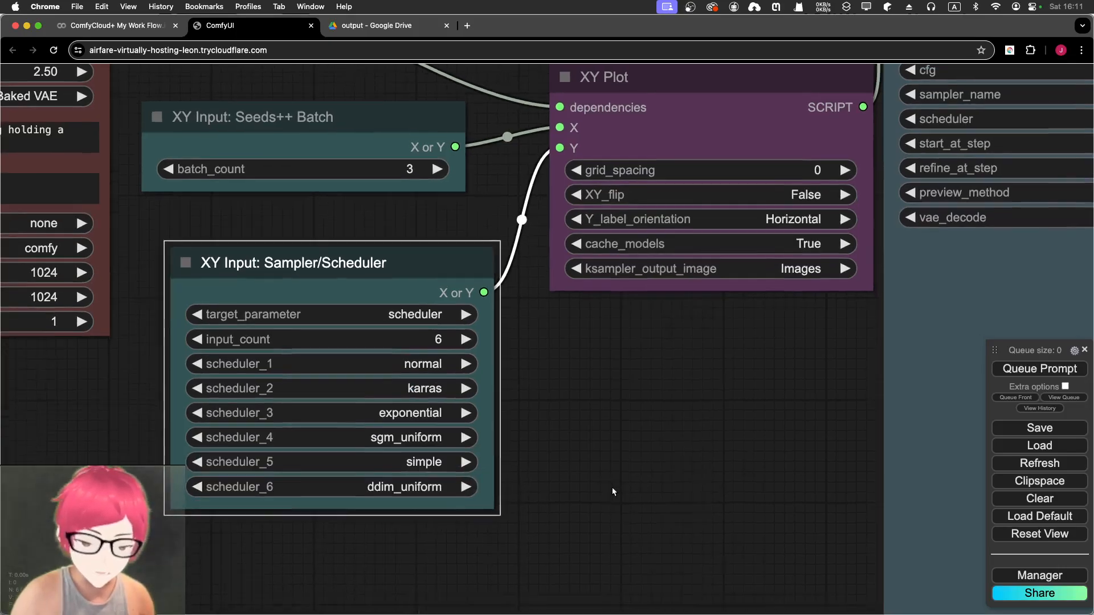
{"action": "scroll", "coordinate": [613, 491], "scroll_direction": "down", "scroll_amount": 1}
{"action": "left_click", "coordinate": [425, 447]}
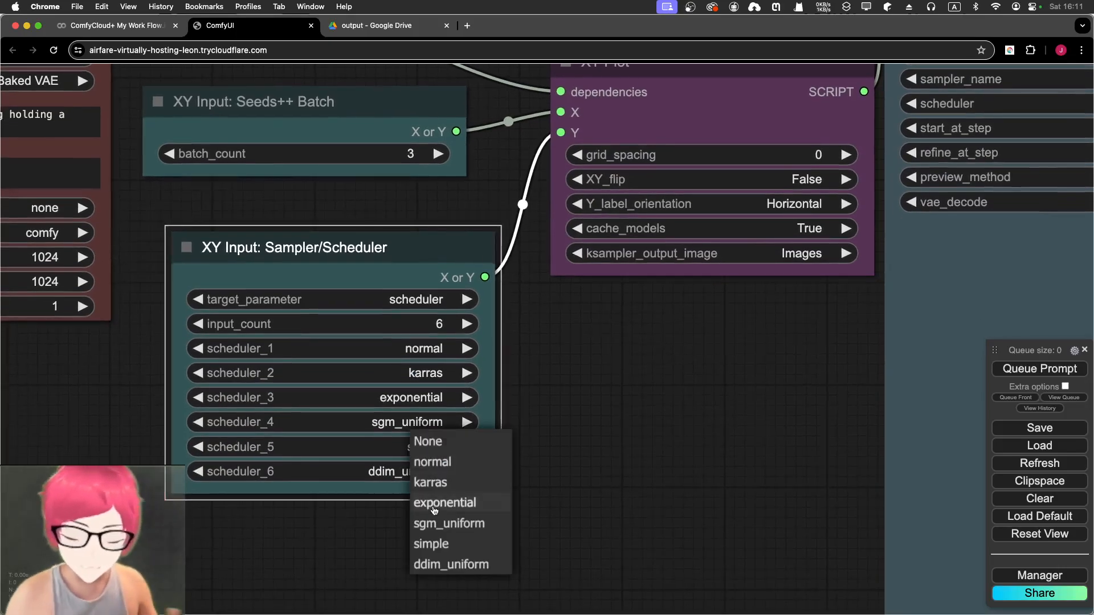
{"action": "left_click", "coordinate": [431, 544]}
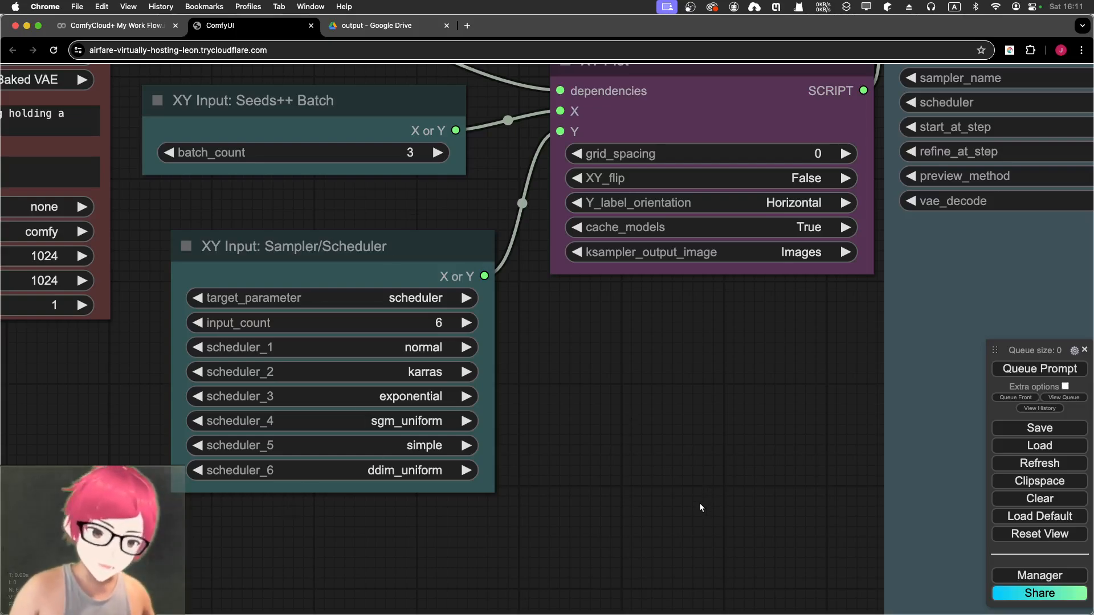
Check the XY Plot node's ksampler_output_image choices and move the node away from the KSampler to uncover its script link
{"action": "scroll", "coordinate": [645, 418], "scroll_direction": "up", "scroll_amount": 7}
{"action": "scroll", "coordinate": [644, 418], "scroll_direction": "right", "scroll_amount": 8}
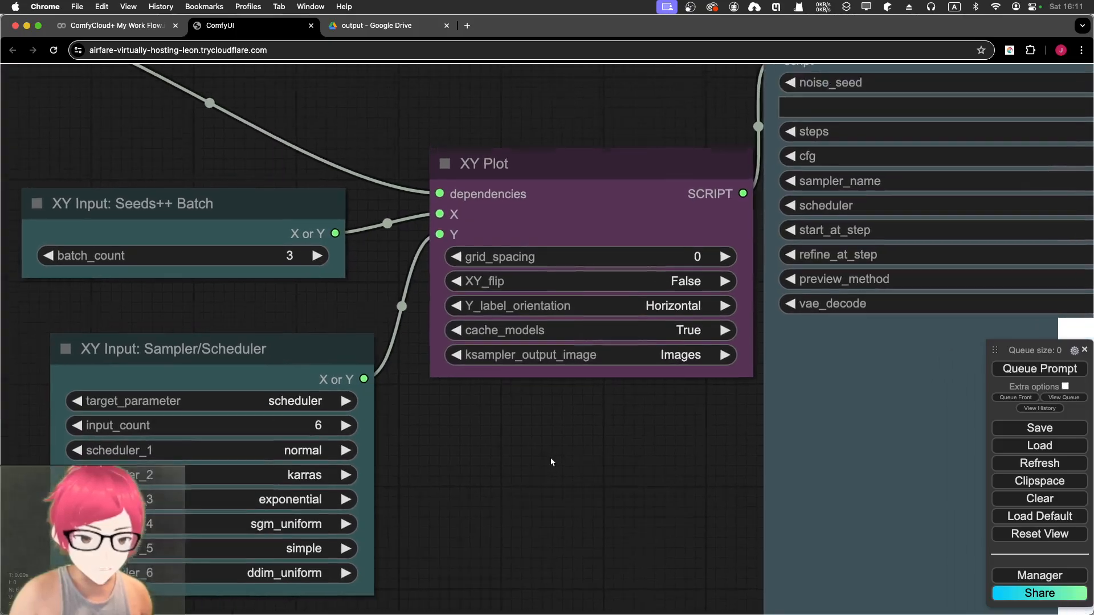
{"action": "scroll", "coordinate": [370, 274], "scroll_direction": "up", "scroll_amount": 3}
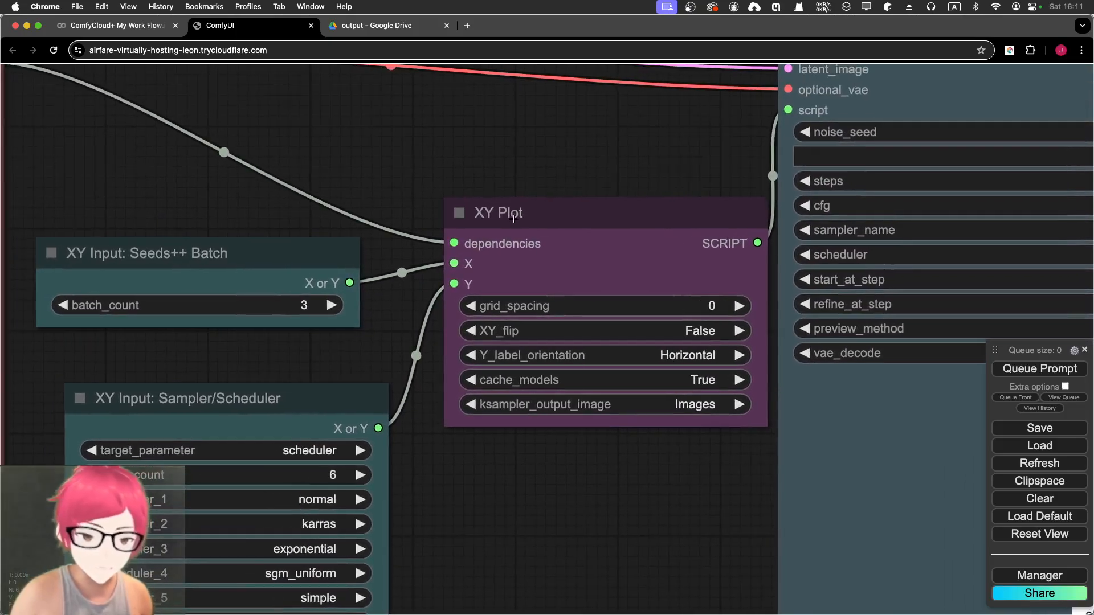
{"action": "scroll", "coordinate": [485, 302], "scroll_direction": "down", "scroll_amount": 2}
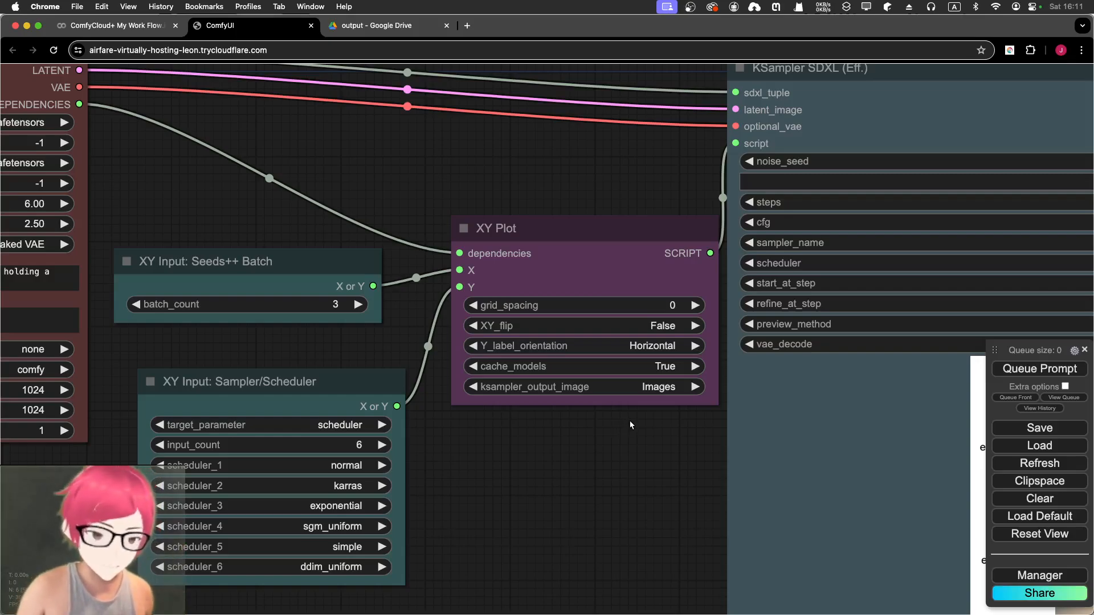
{"action": "left_click_drag", "start_coordinate": [688, 427], "coordinate": [563, 493]}
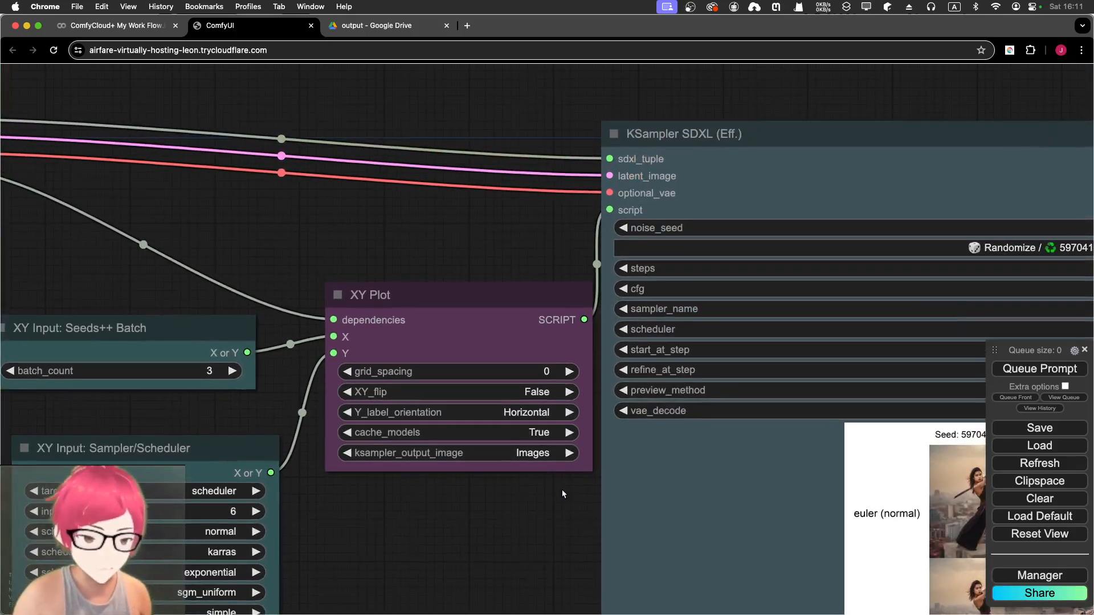
{"action": "left_click", "coordinate": [547, 455]}
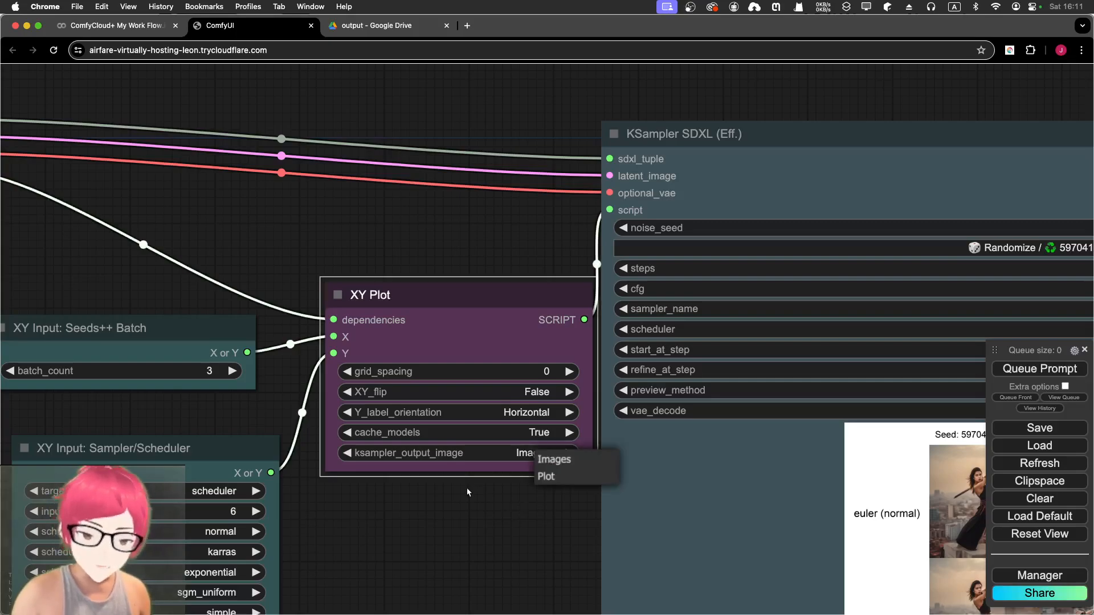
{"action": "left_click_drag", "start_coordinate": [483, 298], "coordinate": [458, 273]}
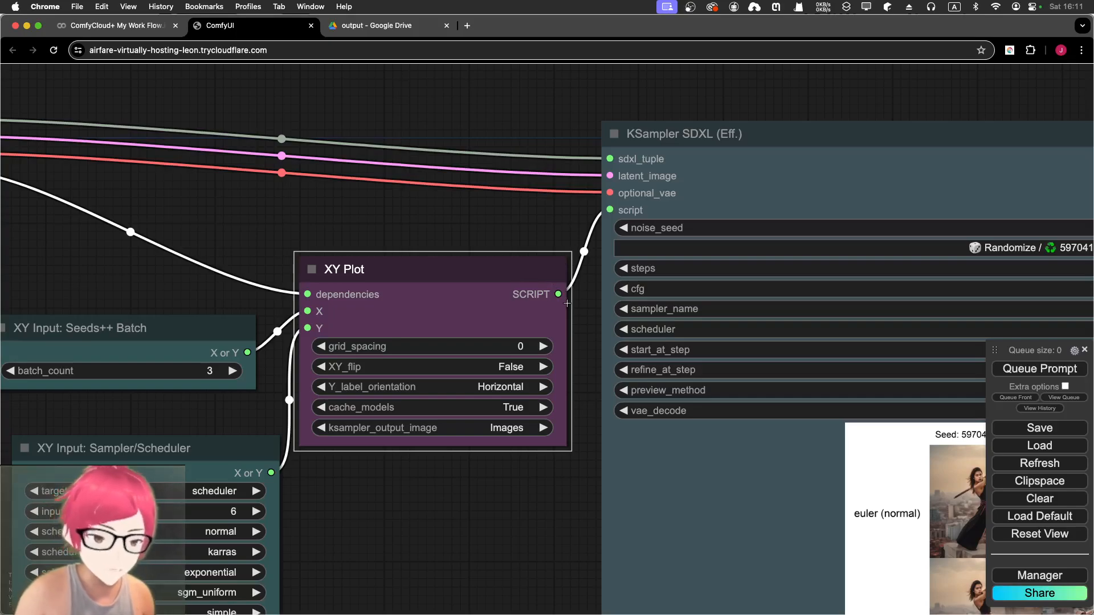
{"action": "left_click_drag", "start_coordinate": [551, 219], "coordinate": [407, 192]}
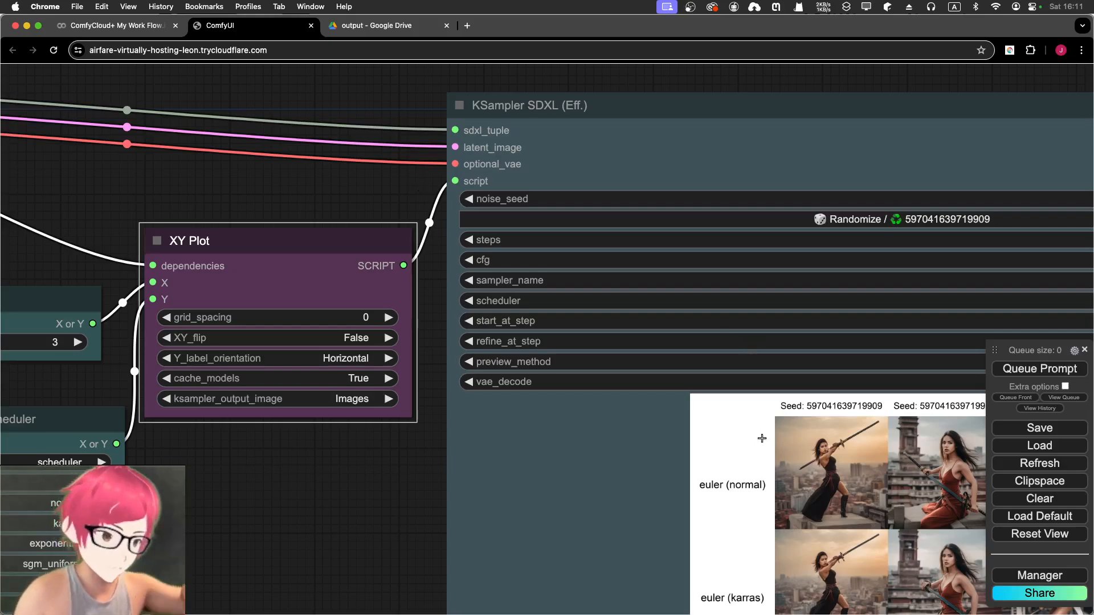
Examine the KSampler SDXL settings and the generated image grid comparing three seeds across the schedulers
{"action": "scroll", "coordinate": [376, 511], "scroll_direction": "right", "scroll_amount": 5}
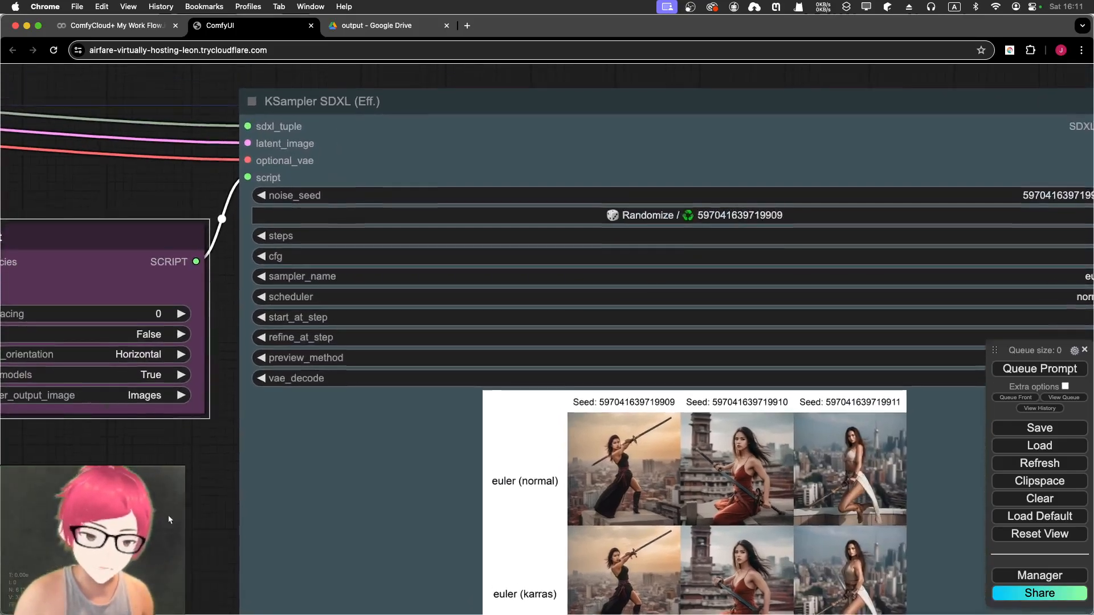
{"action": "scroll", "coordinate": [452, 388], "scroll_direction": "down", "scroll_amount": 5}
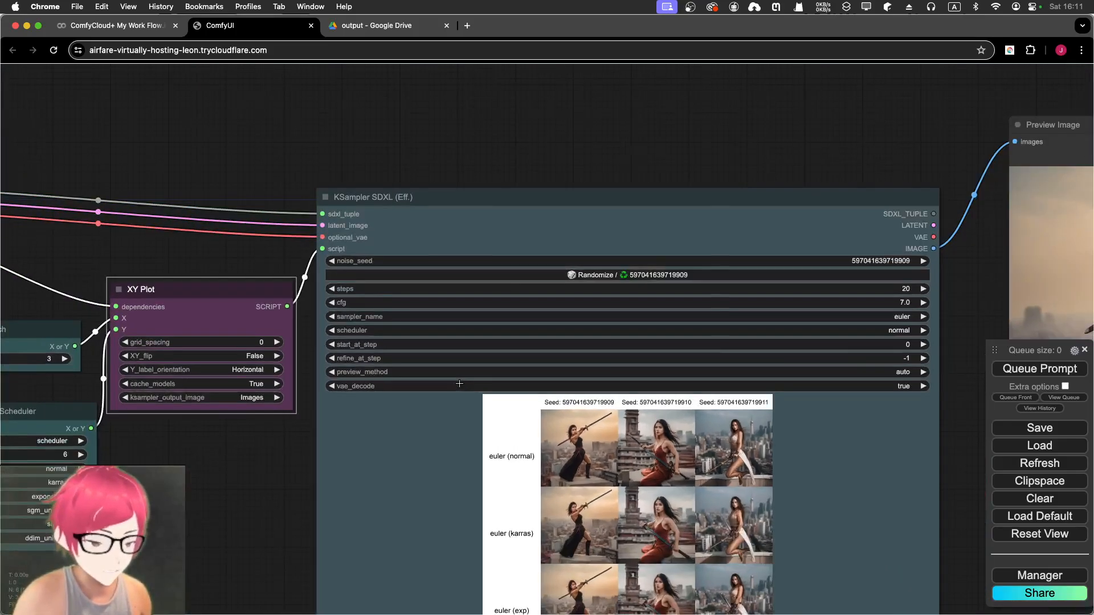
{"action": "scroll", "coordinate": [453, 387], "scroll_direction": "up", "scroll_amount": 3}
{"action": "scroll", "coordinate": [166, 505], "scroll_direction": "down", "scroll_amount": 10}
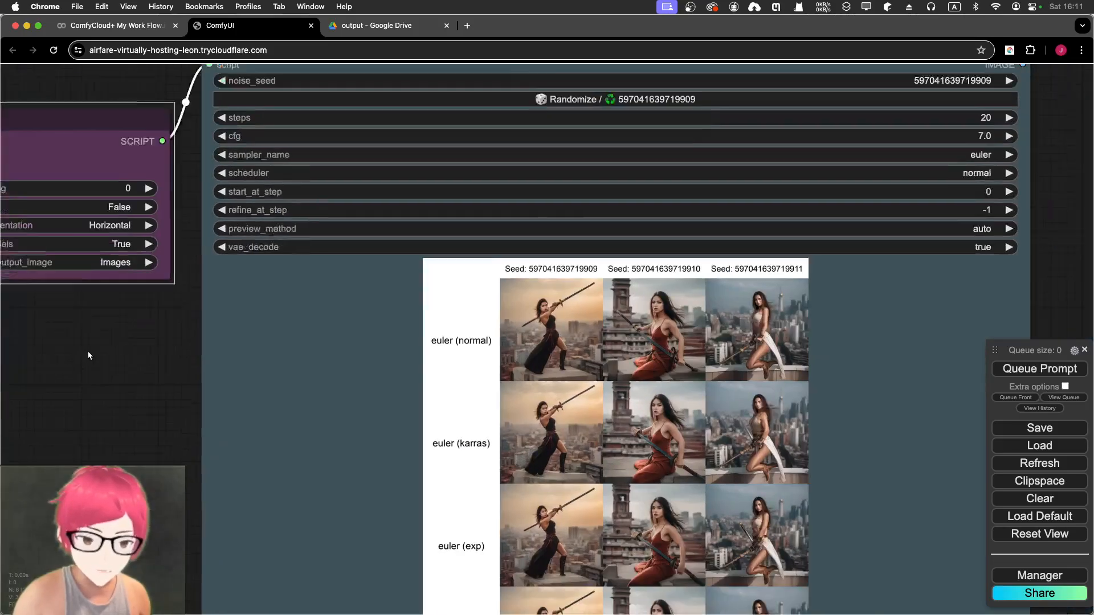
{"action": "scroll", "coordinate": [261, 350], "scroll_direction": "up", "scroll_amount": 1}
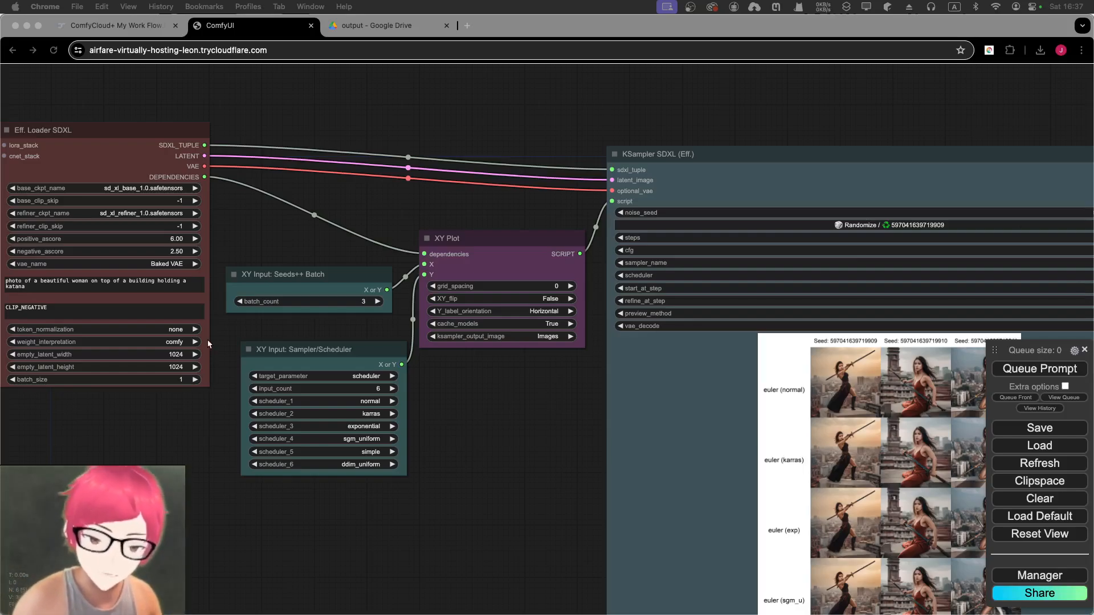
Remove the XY Input: Sampler/Scheduler node and nudge the XY Input: Seeds++ Batch node slightly upward
{"action": "left_click", "coordinate": [337, 360]}
{"action": "left_click", "coordinate": [338, 352]}
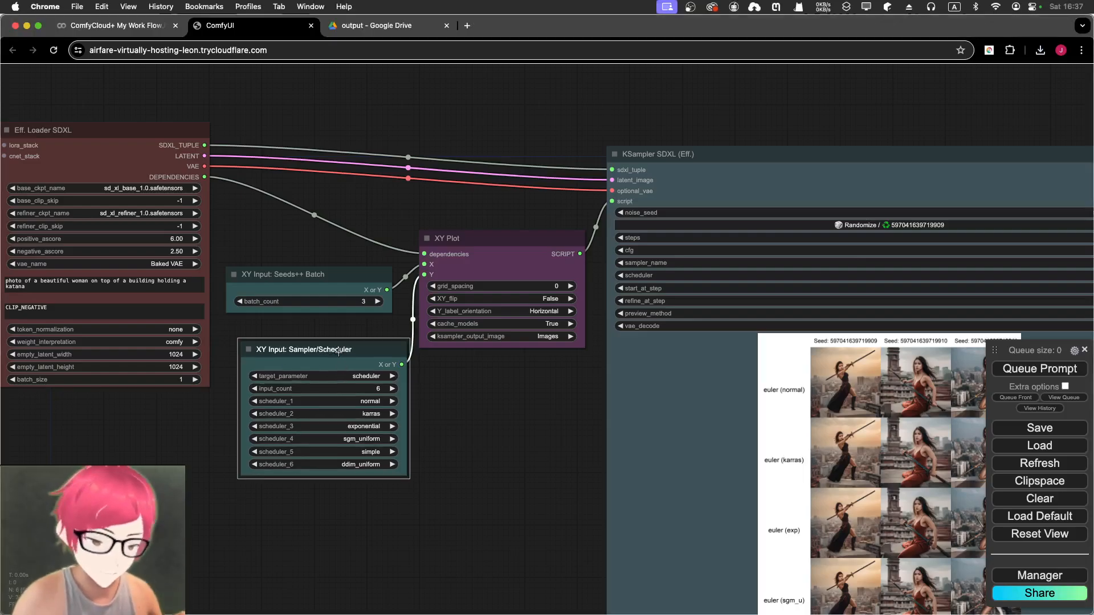
{"action": "left_click_drag", "start_coordinate": [339, 352], "coordinate": [329, 356]}
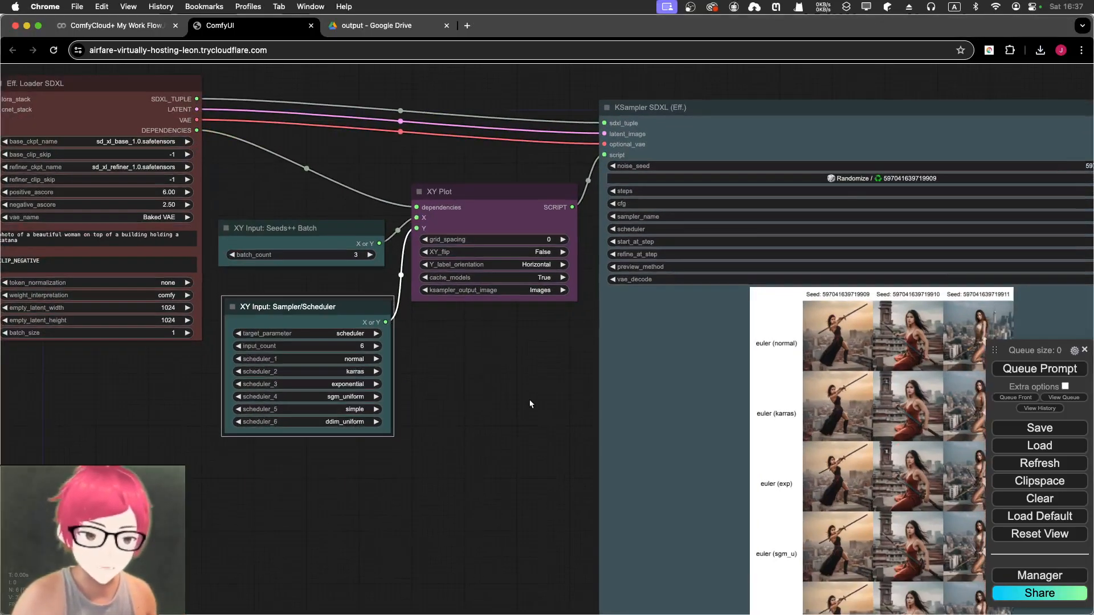
{"action": "scroll", "coordinate": [528, 399], "scroll_direction": "down", "scroll_amount": 2}
{"action": "scroll", "coordinate": [530, 406], "scroll_direction": "up", "scroll_amount": 1}
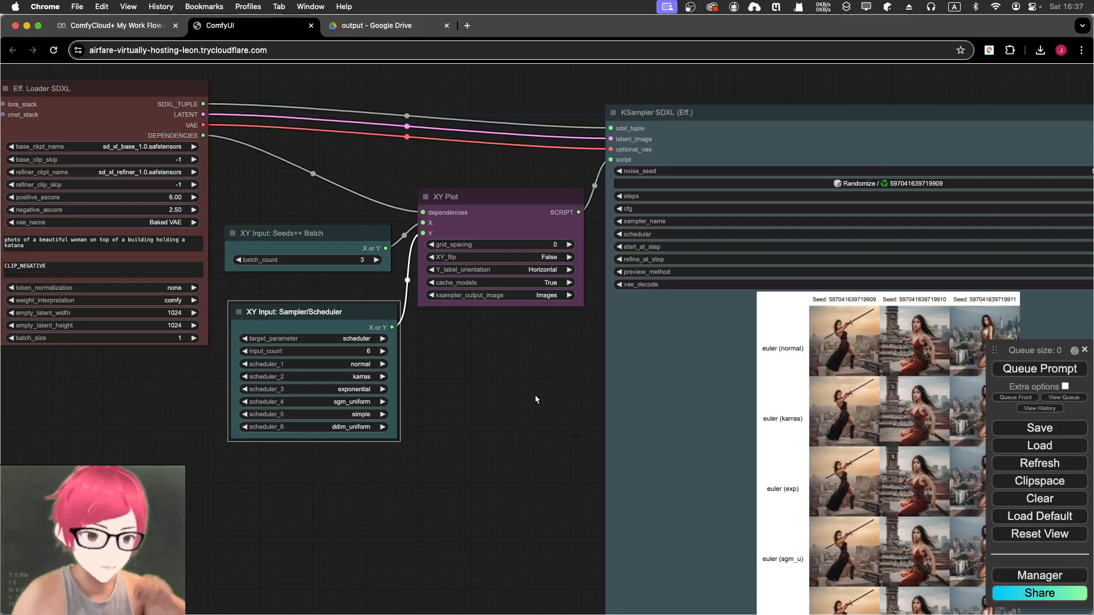
{"action": "right_click", "coordinate": [321, 319]}
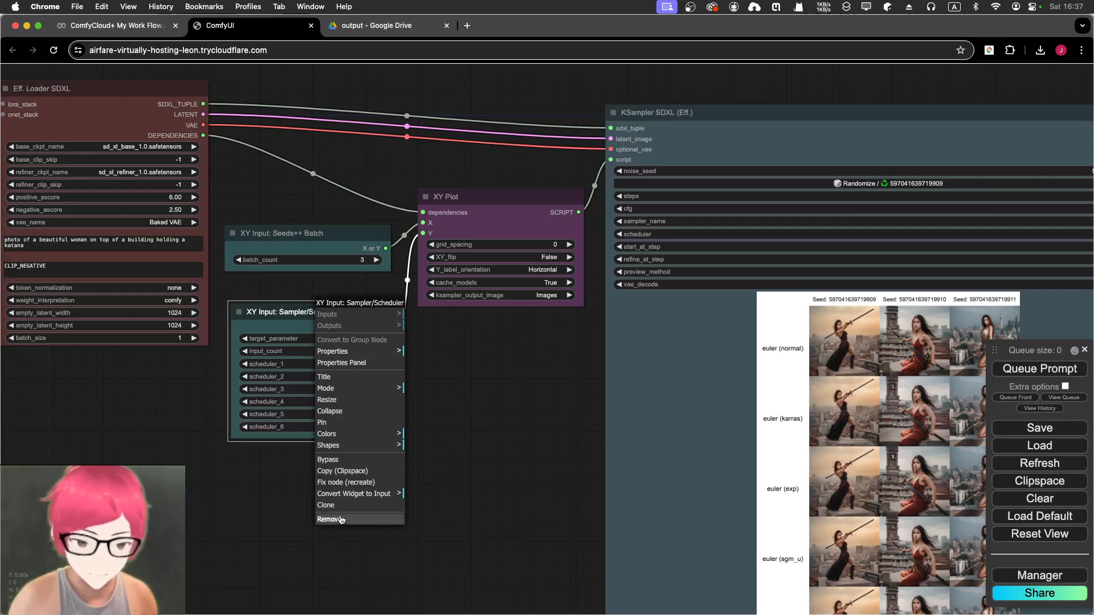
{"action": "left_click", "coordinate": [338, 519]}
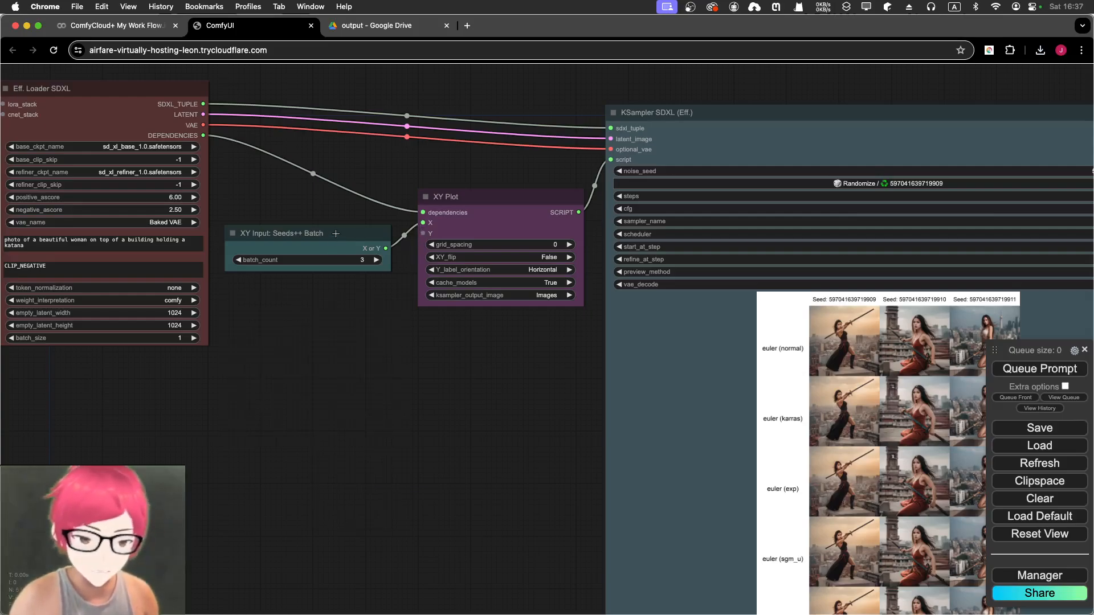
{"action": "left_click_drag", "start_coordinate": [335, 246], "coordinate": [335, 241]}
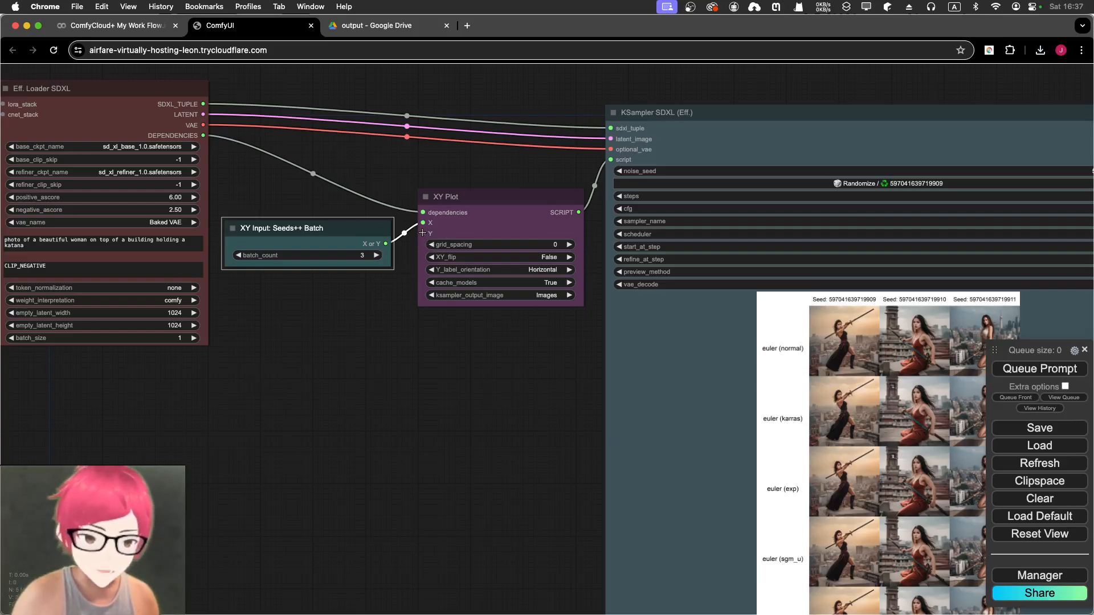
Add an XY Input: Checkpoint node from the XY Plot's Y input and place it below the Seeds++ Batch node
{"action": "left_click_drag", "start_coordinate": [423, 233], "coordinate": [343, 397]}
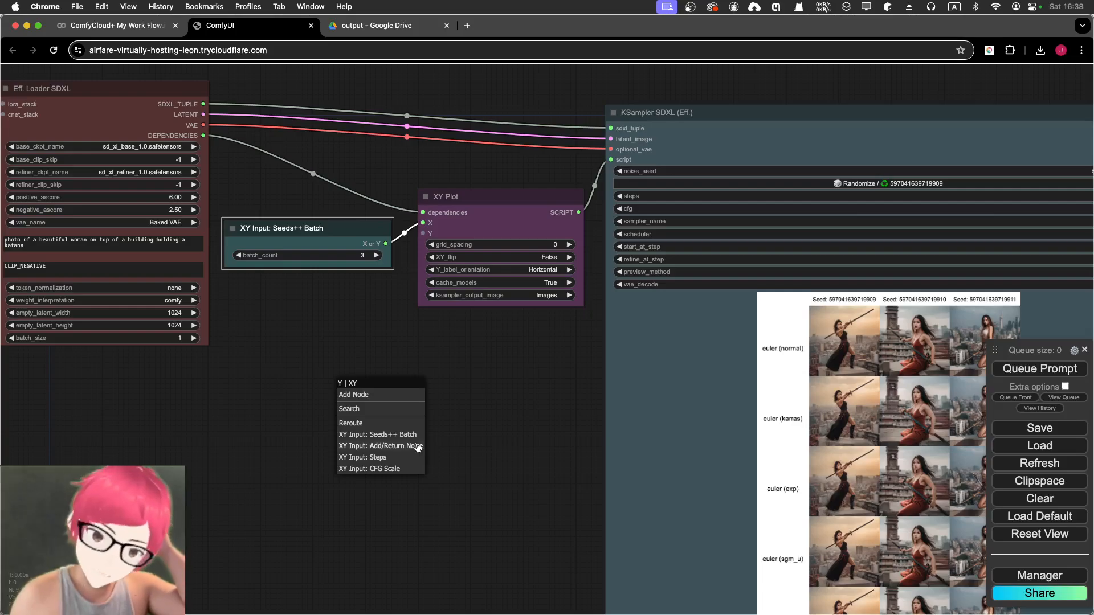
{"action": "left_click", "coordinate": [365, 410]}
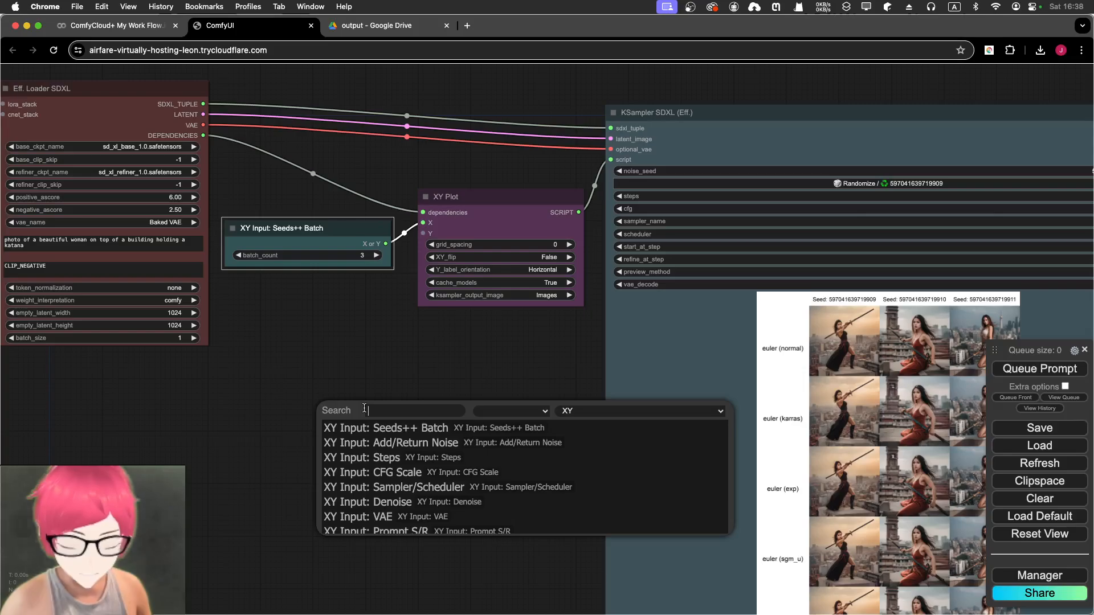
{"action": "type", "text": "XY"}
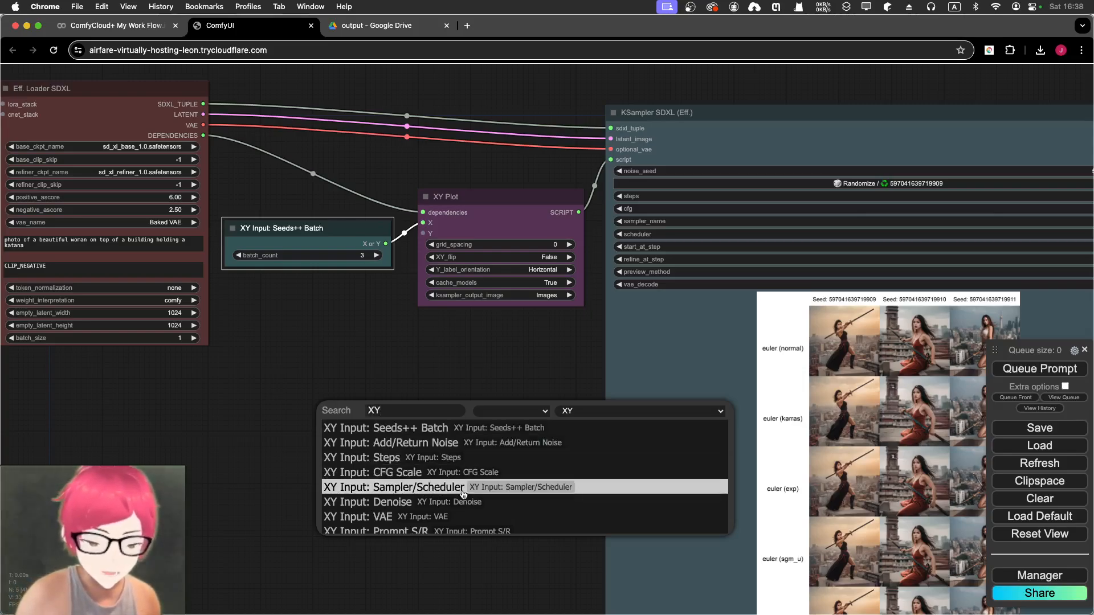
{"action": "scroll", "coordinate": [463, 494], "scroll_direction": "down", "scroll_amount": 3}
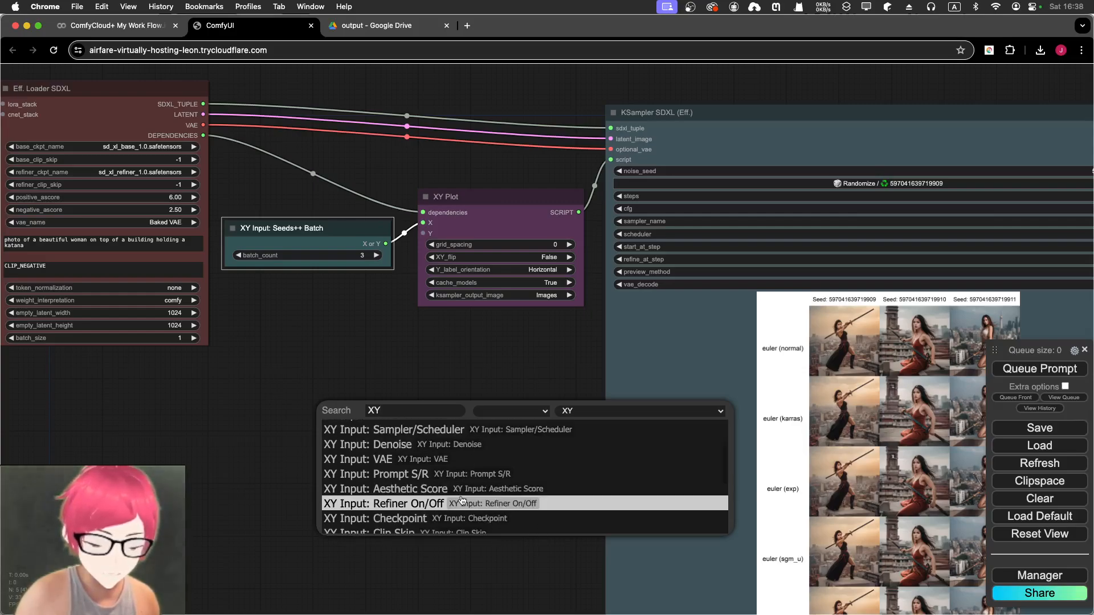
{"action": "scroll", "coordinate": [462, 495], "scroll_direction": "down", "scroll_amount": 3}
{"action": "left_click", "coordinate": [451, 474]}
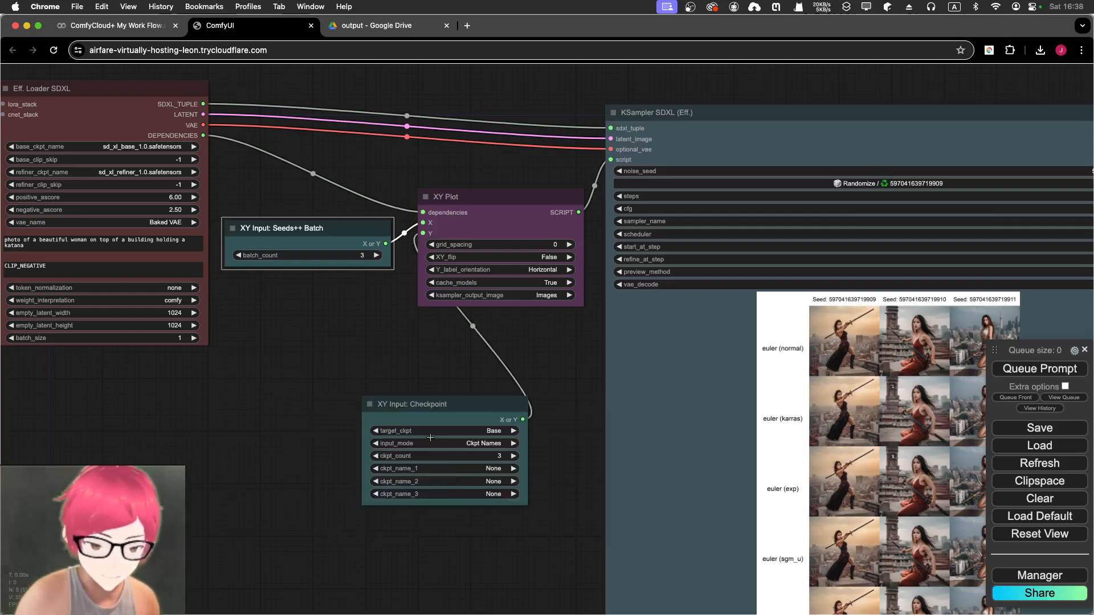
{"action": "left_click_drag", "start_coordinate": [461, 401], "coordinate": [338, 336]}
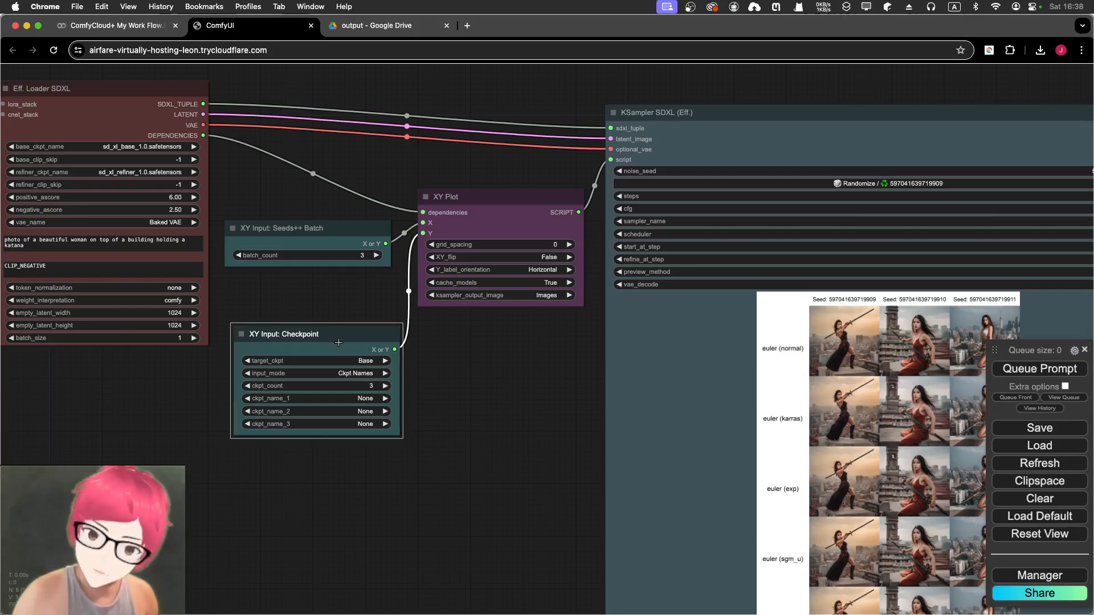
Check the Checkpoint node's target_ckpt choices, keeping Base, and try the Ckpt Names+ClipSkip input_mode before restoring Ckpt Names
{"action": "scroll", "coordinate": [329, 349], "scroll_direction": "up", "scroll_amount": 3}
{"action": "scroll", "coordinate": [329, 351], "scroll_direction": "up", "scroll_amount": 2}
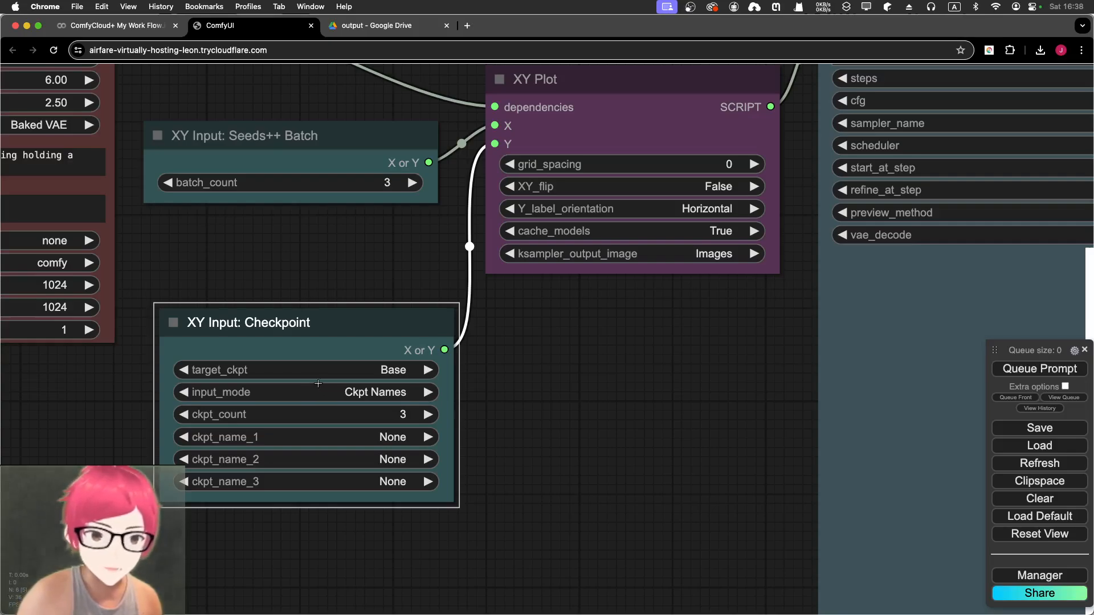
{"action": "left_click", "coordinate": [336, 372]}
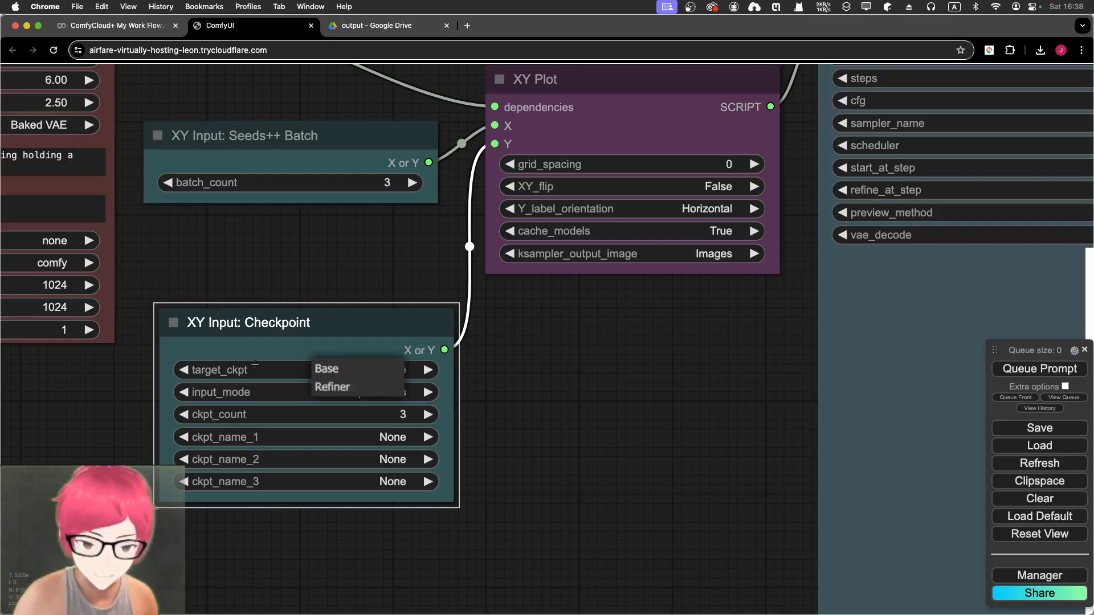
{"action": "left_click", "coordinate": [336, 371]}
{"action": "left_click", "coordinate": [257, 372]}
{"action": "left_click", "coordinate": [416, 398]}
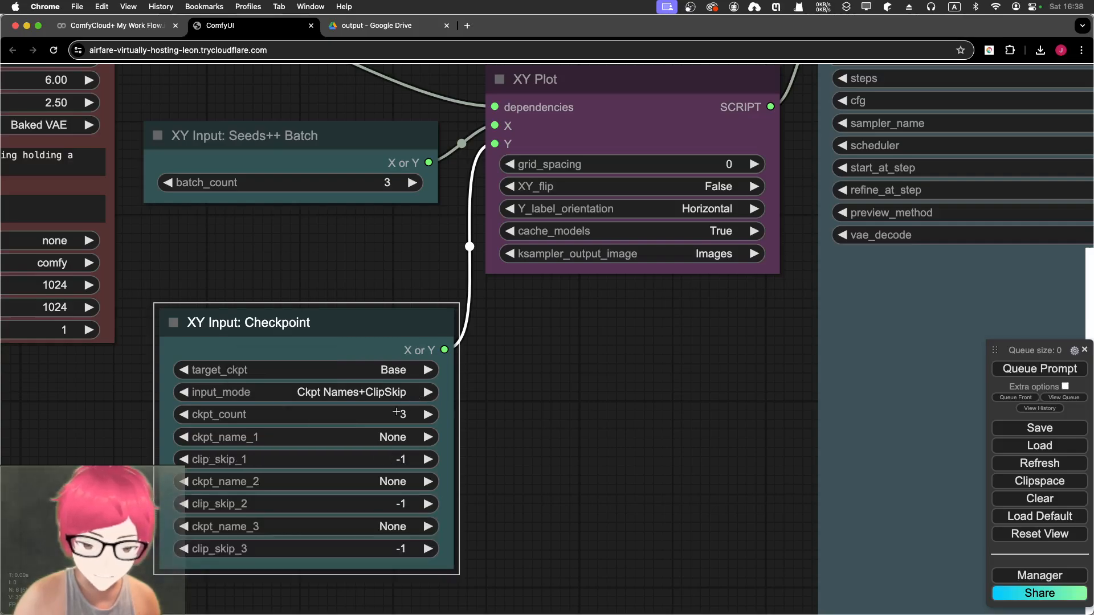
{"action": "left_click", "coordinate": [184, 392]}
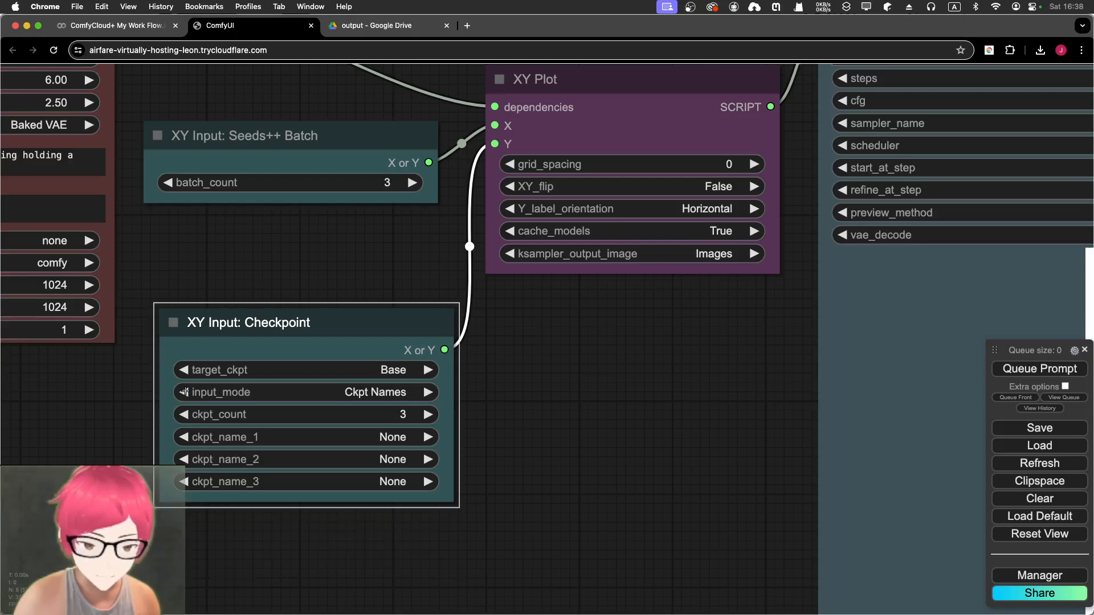
Set the Checkpoint node's ckpt_name_1 to animagine-xl-3.1.safetensors and ckpt_name_2 to sd_xl_base_1.0.safetensors
{"action": "left_click", "coordinate": [374, 436]}
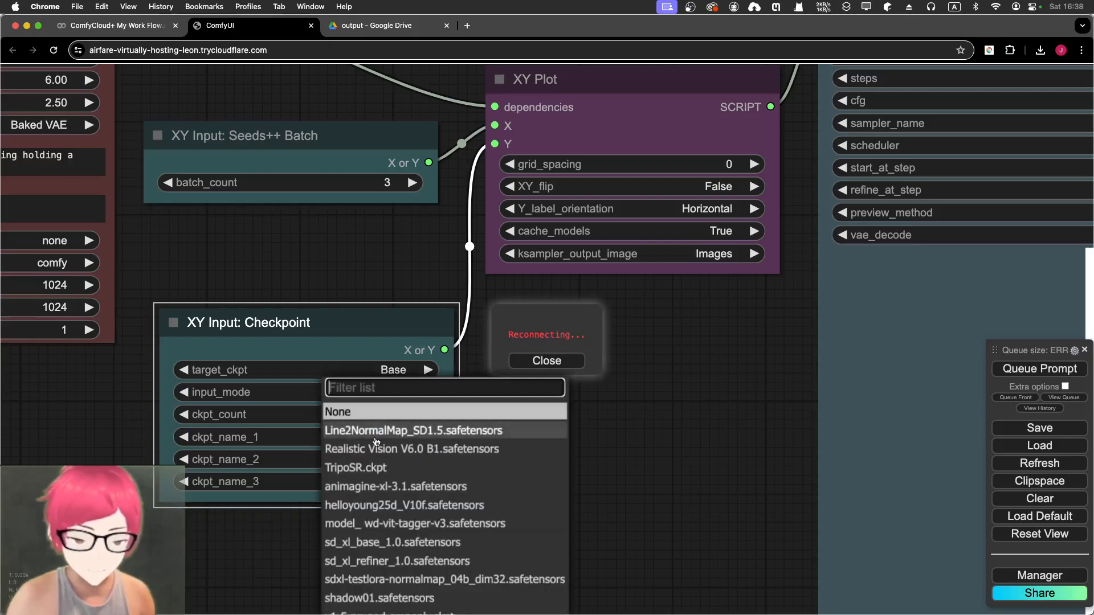
{"action": "left_click", "coordinate": [345, 486]}
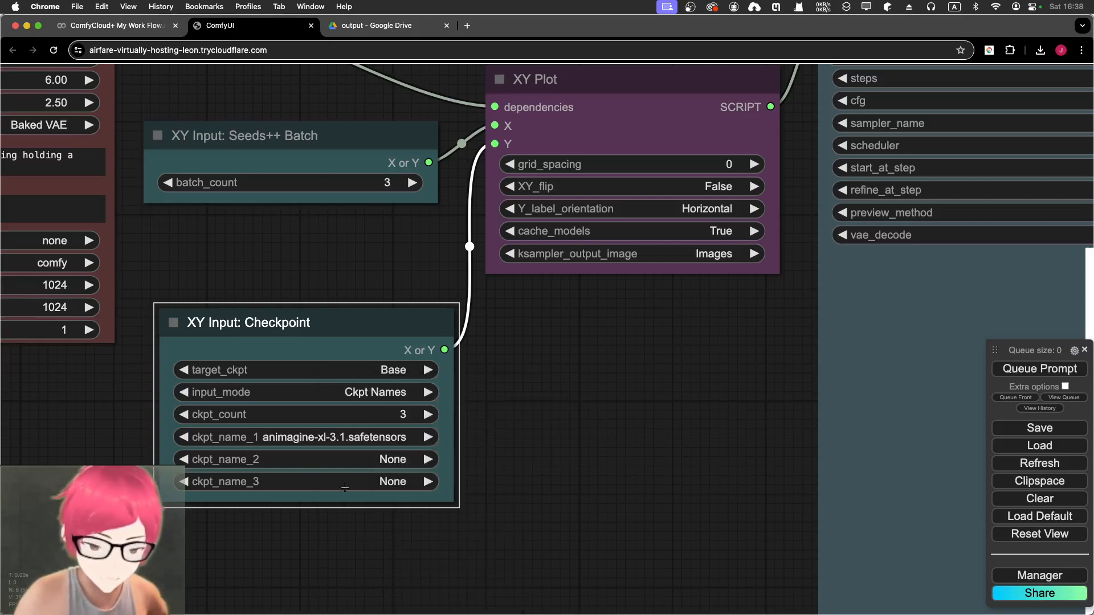
{"action": "left_click", "coordinate": [357, 458]}
{"action": "left_click", "coordinate": [402, 559]}
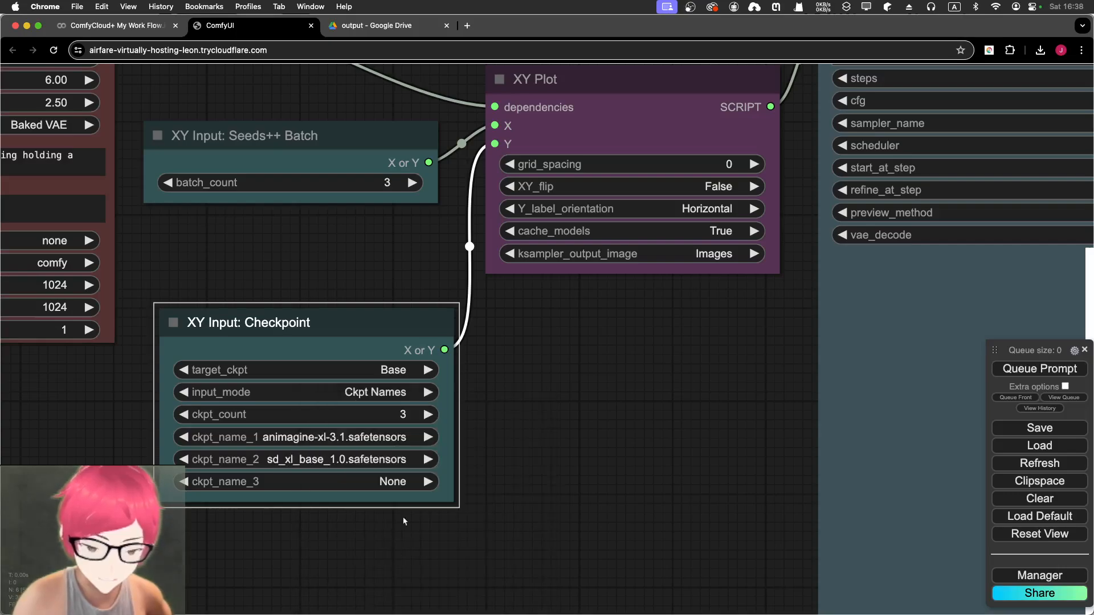
Set the Checkpoint node's ckpt_name_3 to Realistic Vision V6.0 B1.safetensors
{"action": "left_click", "coordinate": [402, 481]}
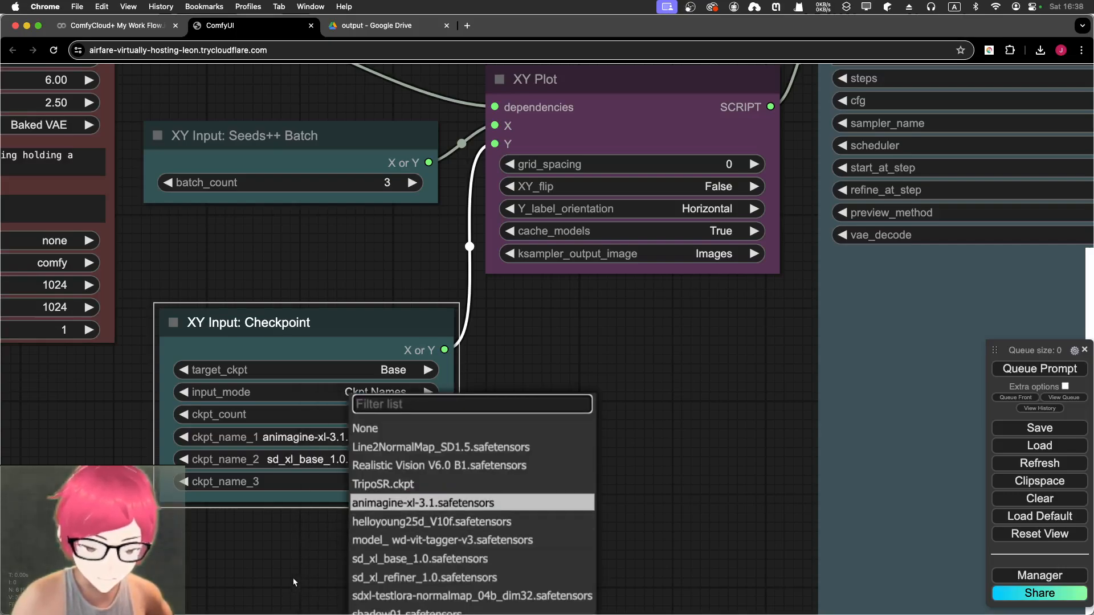
{"action": "left_click_drag", "start_coordinate": [336, 481], "coordinate": [345, 465]}
{"action": "left_click", "coordinate": [345, 465]}
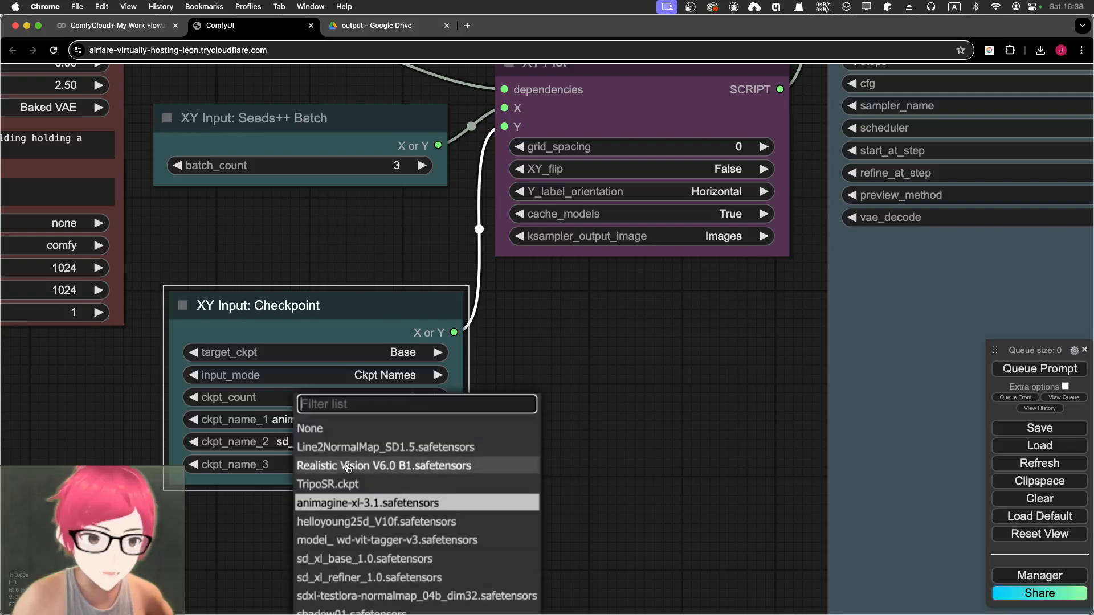
{"action": "scroll", "coordinate": [430, 595], "scroll_direction": "down", "scroll_amount": 2}
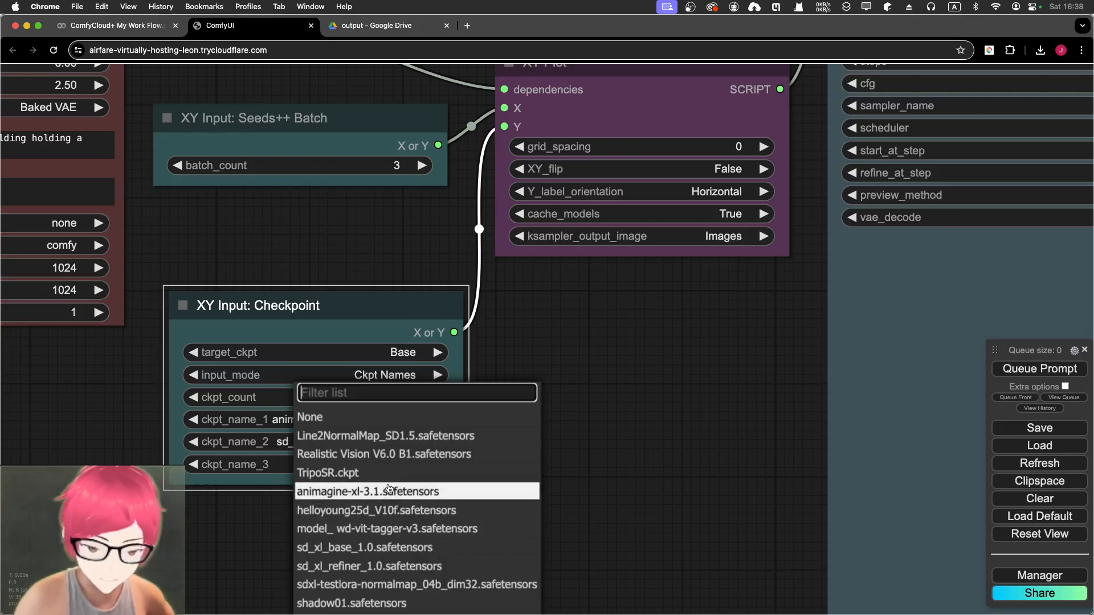
{"action": "left_click", "coordinate": [372, 453]}
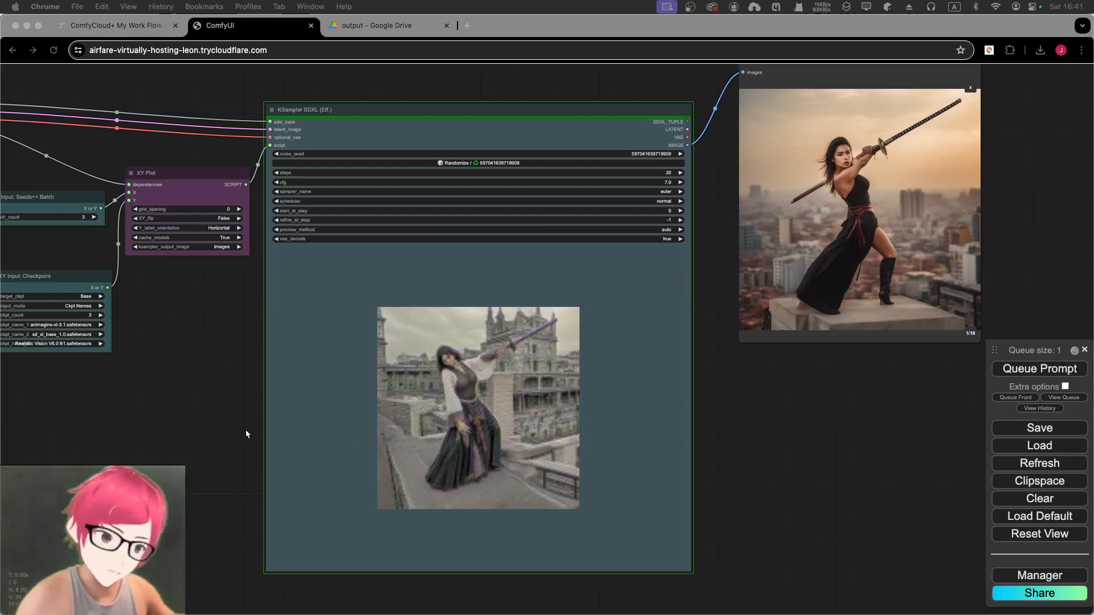
Examine the KSampler's live previews during the checkpoint comparison run, alongside the Preview Image node
{"action": "scroll", "coordinate": [424, 421], "scroll_direction": "down", "scroll_amount": 2}
{"action": "scroll", "coordinate": [423, 421], "scroll_direction": "up", "scroll_amount": 6}
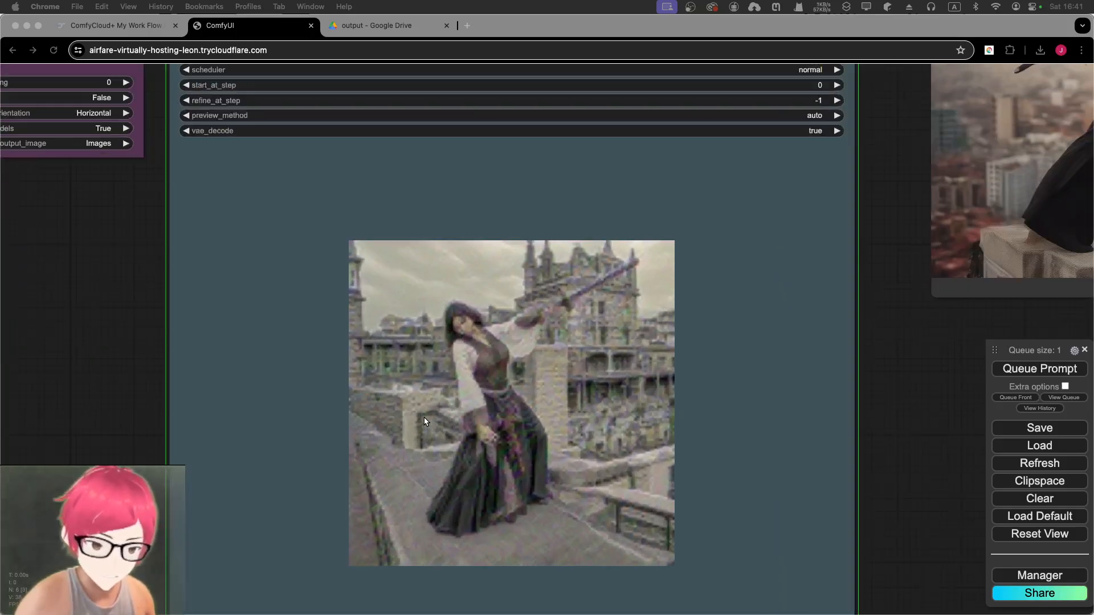
{"action": "scroll", "coordinate": [431, 419], "scroll_direction": "up", "scroll_amount": 1}
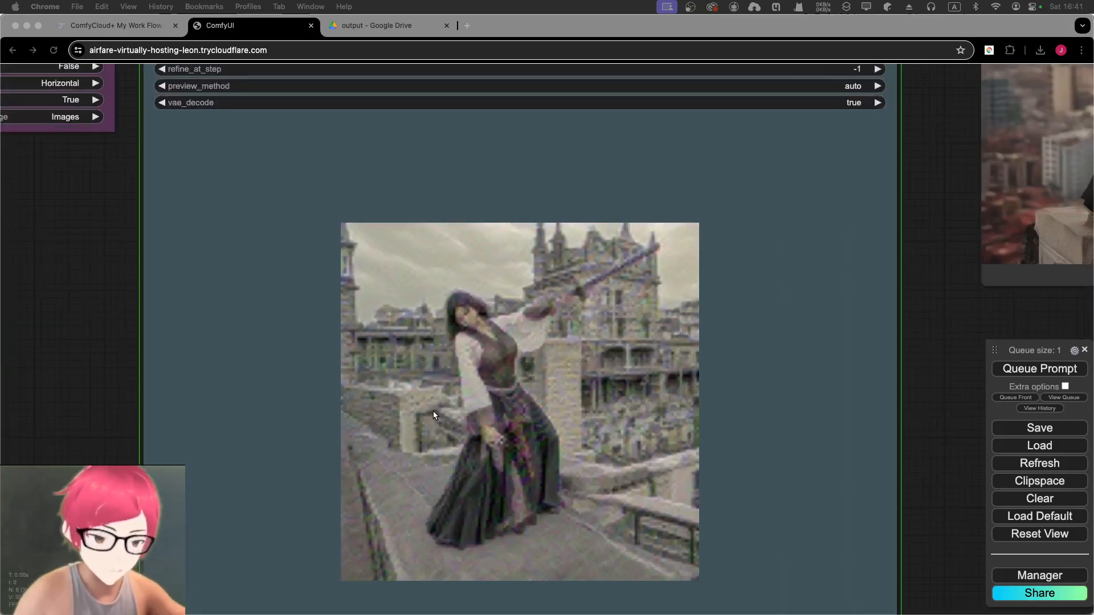
{"action": "scroll", "coordinate": [434, 411], "scroll_direction": "down", "scroll_amount": 5}
{"action": "scroll", "coordinate": [434, 409], "scroll_direction": "up", "scroll_amount": 2}
{"action": "scroll", "coordinate": [398, 412], "scroll_direction": "right", "scroll_amount": 2}
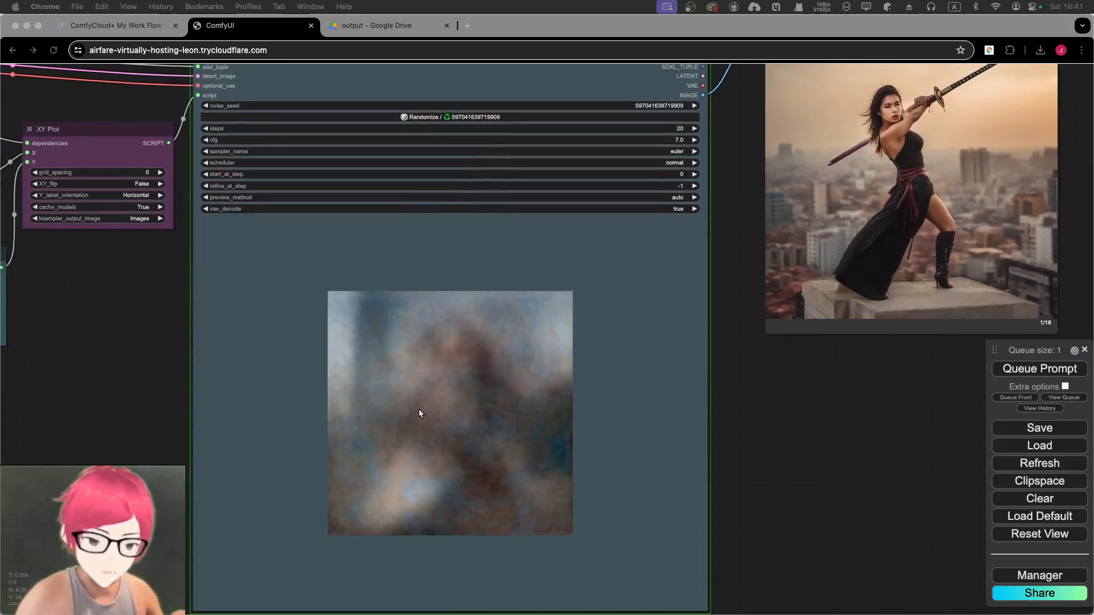
{"action": "scroll", "coordinate": [420, 415], "scroll_direction": "up", "scroll_amount": 4}
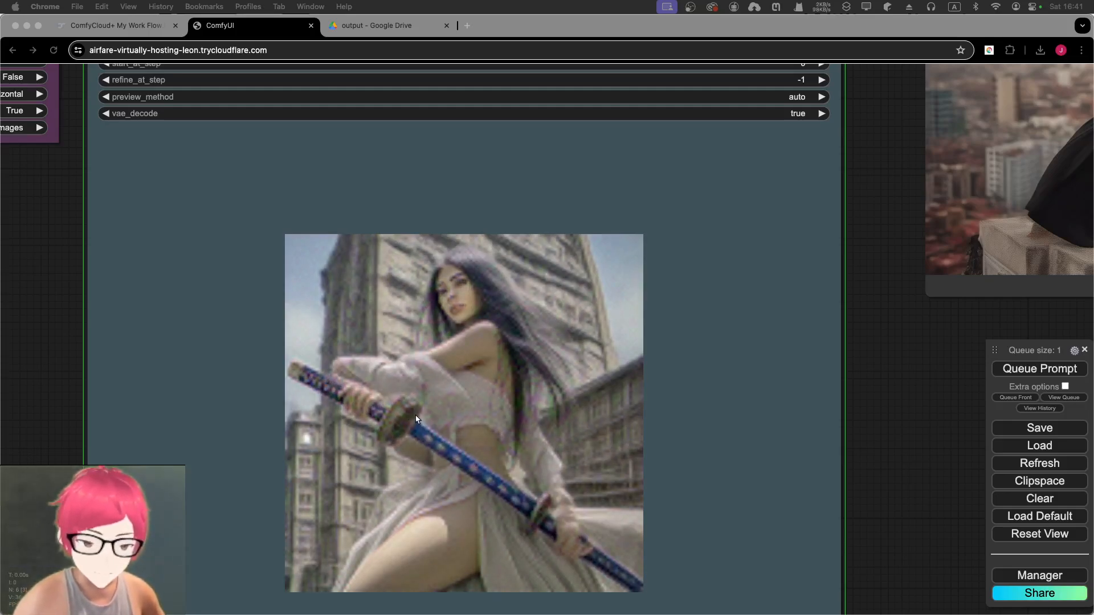
{"action": "left_click_drag", "start_coordinate": [241, 371], "coordinate": [160, 358]}
{"action": "scroll", "coordinate": [261, 391], "scroll_direction": "down", "scroll_amount": 10}
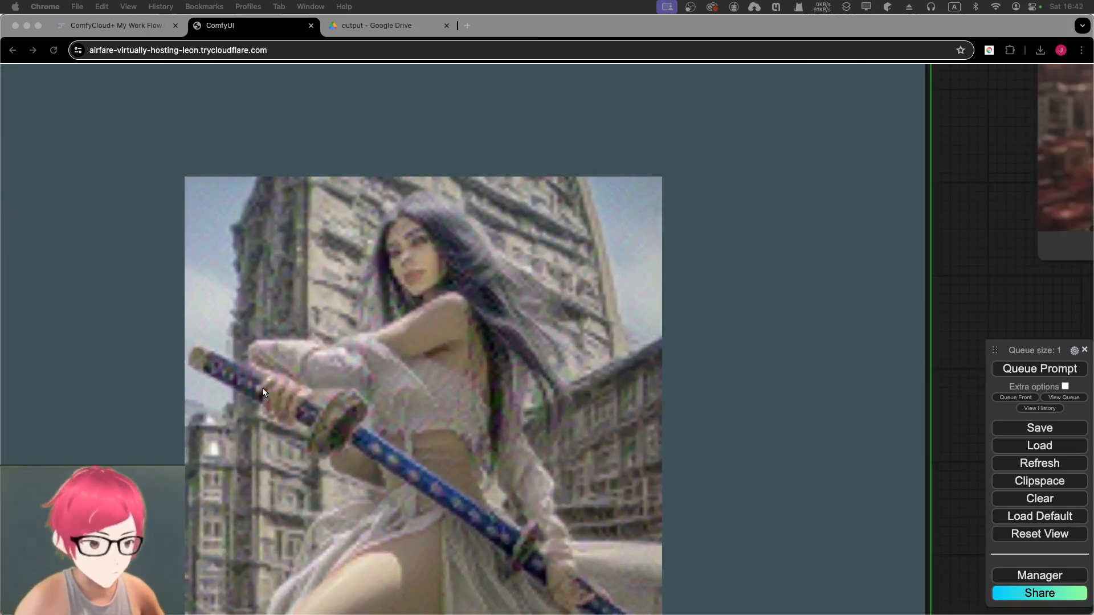
{"action": "scroll", "coordinate": [262, 388], "scroll_direction": "up", "scroll_amount": 5}
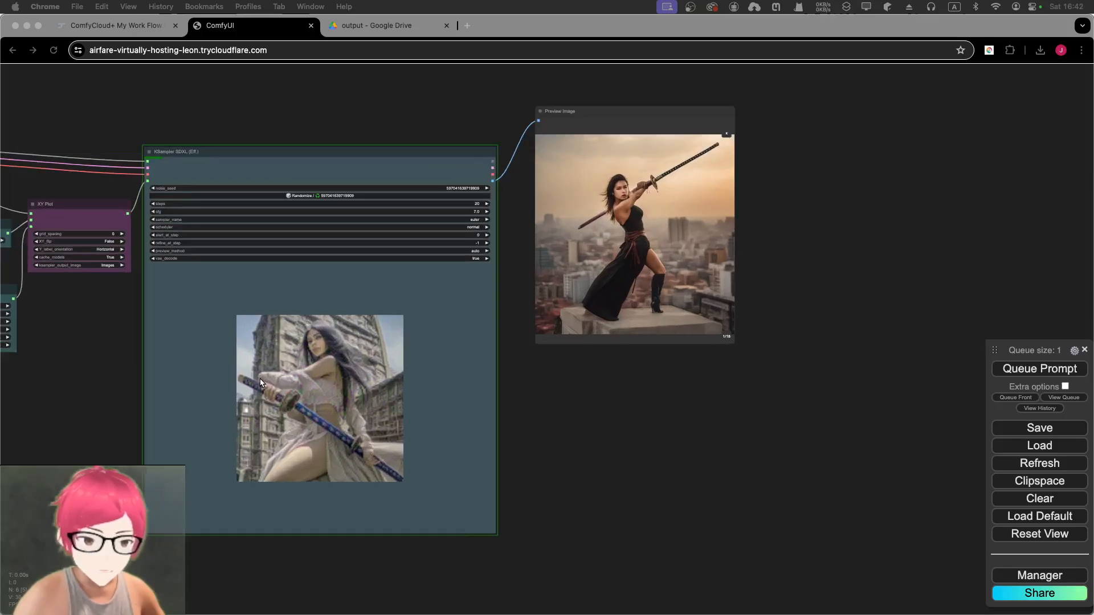
{"action": "left_click_drag", "start_coordinate": [215, 374], "coordinate": [293, 371]}
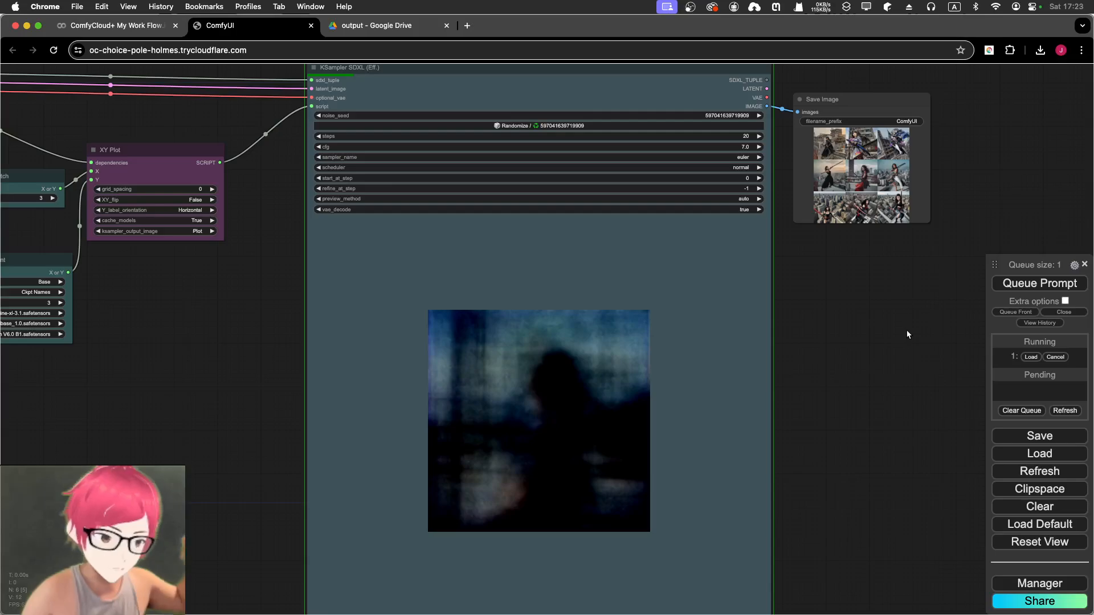
Enlarge the Save Image node so its nine-picture comparison grid is shown at a larger size
{"action": "scroll", "coordinate": [714, 245], "scroll_direction": "right", "scroll_amount": 5}
{"action": "left_click", "coordinate": [714, 246]}
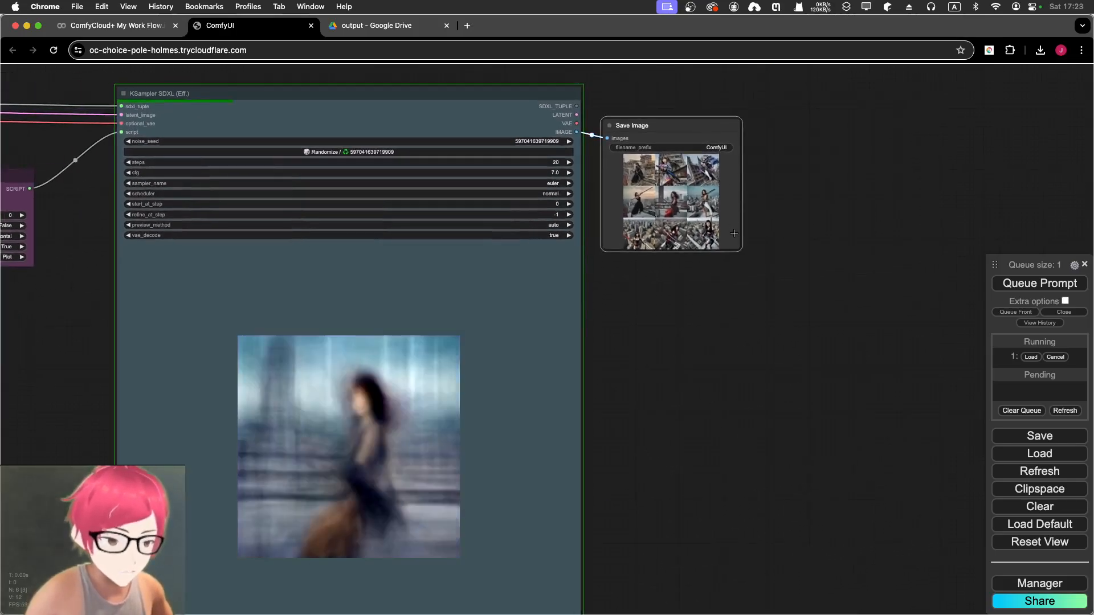
{"action": "left_click_drag", "start_coordinate": [737, 250], "coordinate": [1033, 547]}
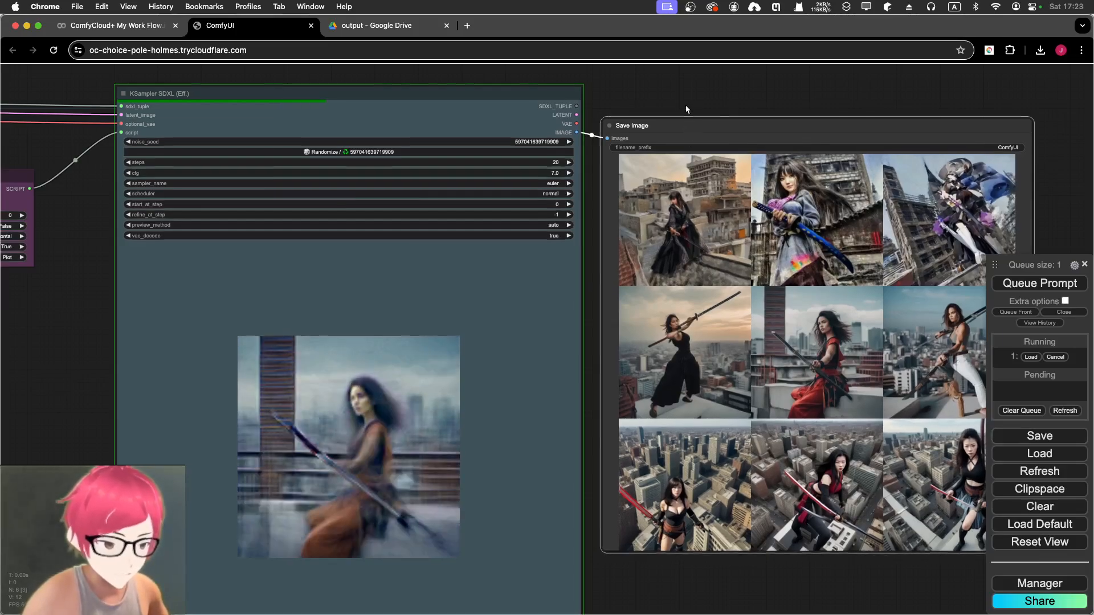
{"action": "left_click_drag", "start_coordinate": [686, 105], "coordinate": [543, 111]}
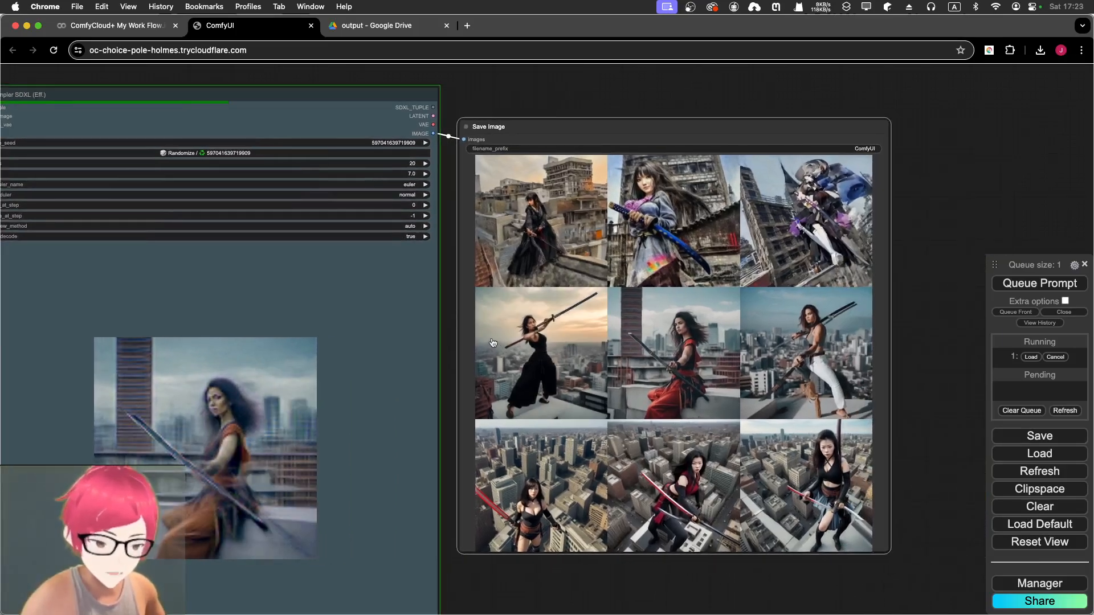
Examine the Seeds++ Batch and Checkpoint inputs of the XY Plot and how they map to the Save Image grid
{"action": "left_click_drag", "start_coordinate": [450, 140], "coordinate": [912, 102]}
{"action": "scroll", "coordinate": [142, 151], "scroll_direction": "down", "scroll_amount": 5}
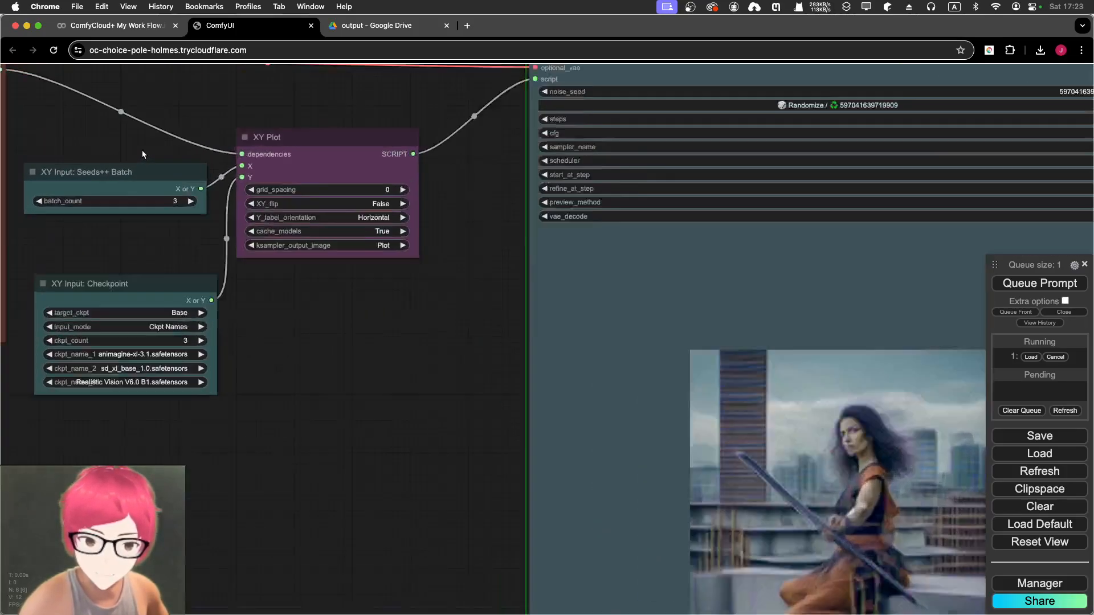
{"action": "scroll", "coordinate": [143, 149], "scroll_direction": "up", "scroll_amount": 10}
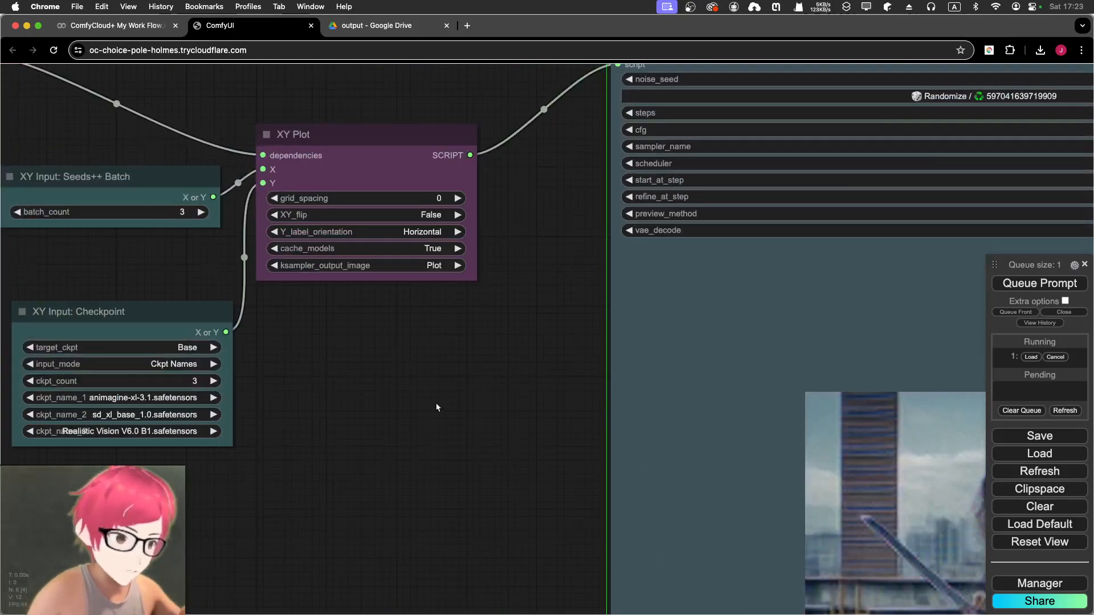
{"action": "left_click_drag", "start_coordinate": [437, 407], "coordinate": [193, 353]}
{"action": "left_click_drag", "start_coordinate": [697, 359], "coordinate": [162, 260]}
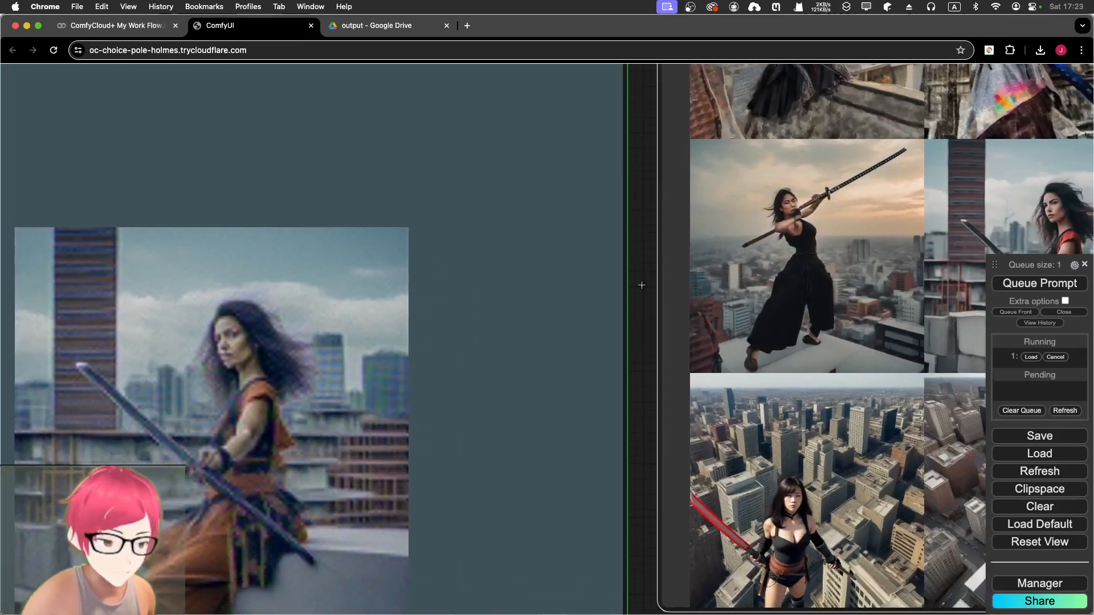
{"action": "left_click_drag", "start_coordinate": [641, 285], "coordinate": [245, 317]}
{"action": "scroll", "coordinate": [626, 315], "scroll_direction": "up", "scroll_amount": 2}
{"action": "scroll", "coordinate": [627, 315], "scroll_direction": "down", "scroll_amount": 4}
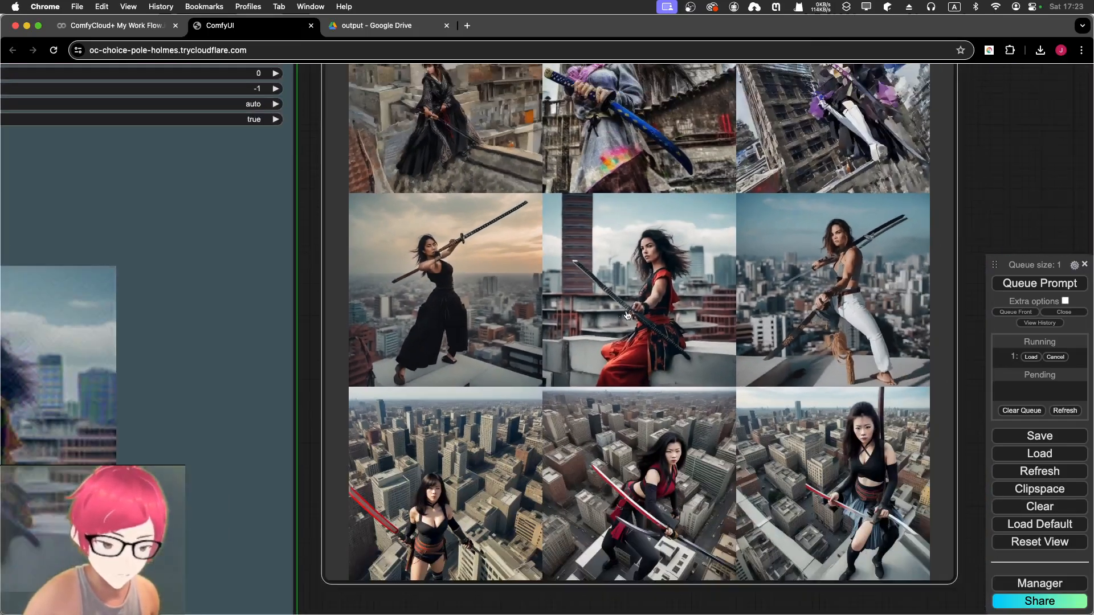
Examine the Save Image grid row by row, comparing the pictures made by the three checkpoints
{"action": "scroll", "coordinate": [627, 285], "scroll_direction": "up", "scroll_amount": 5}
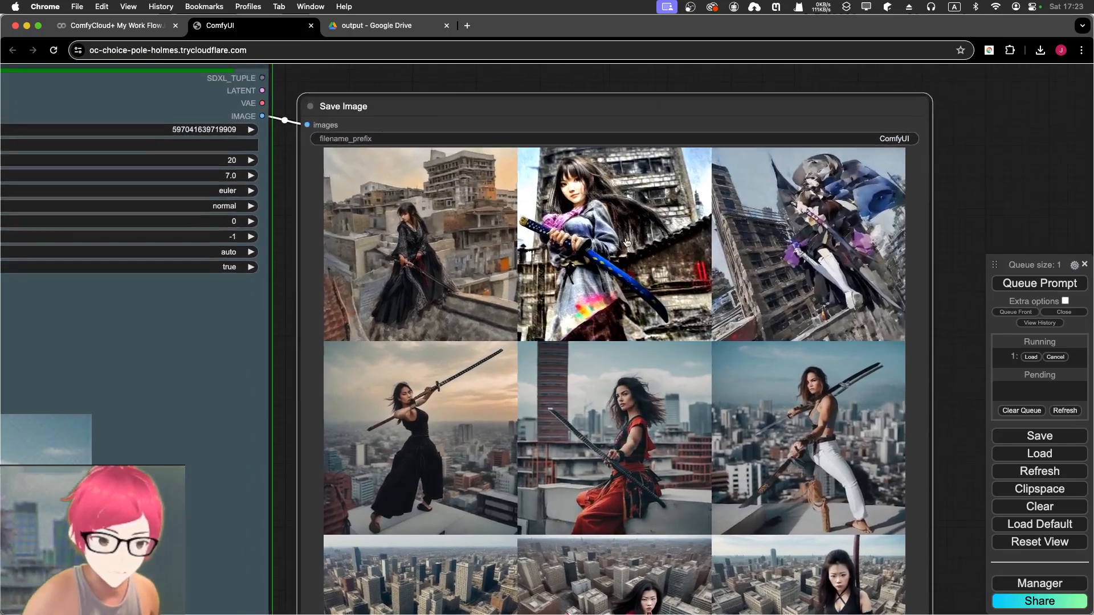
{"action": "scroll", "coordinate": [706, 251], "scroll_direction": "right", "scroll_amount": 3}
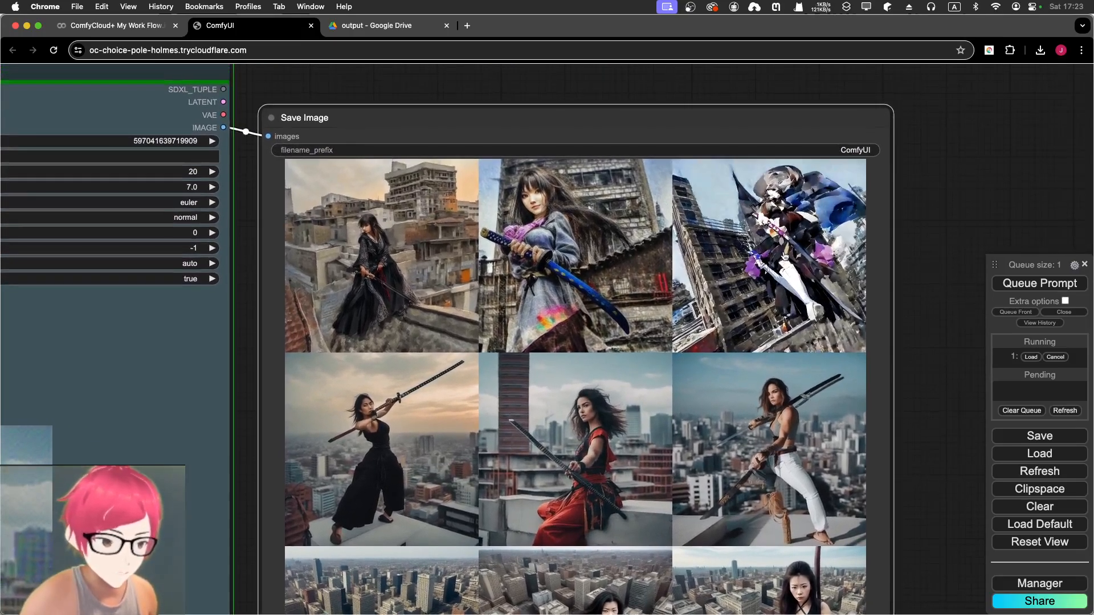
{"action": "scroll", "coordinate": [784, 256], "scroll_direction": "down", "scroll_amount": 2}
{"action": "scroll", "coordinate": [740, 250], "scroll_direction": "up", "scroll_amount": 5}
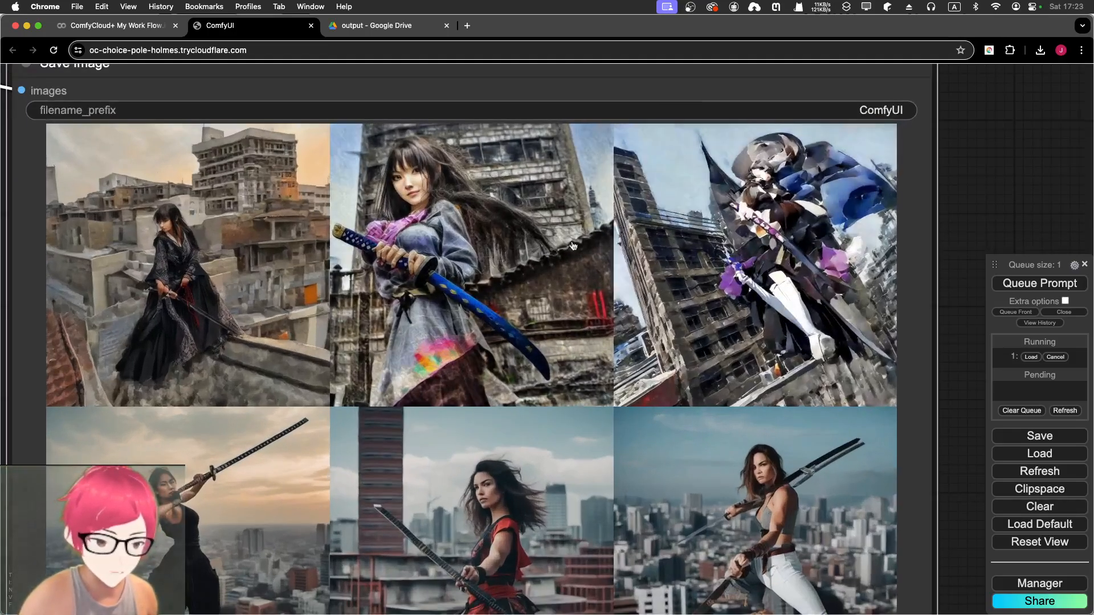
{"action": "scroll", "coordinate": [573, 246], "scroll_direction": "down", "scroll_amount": 5}
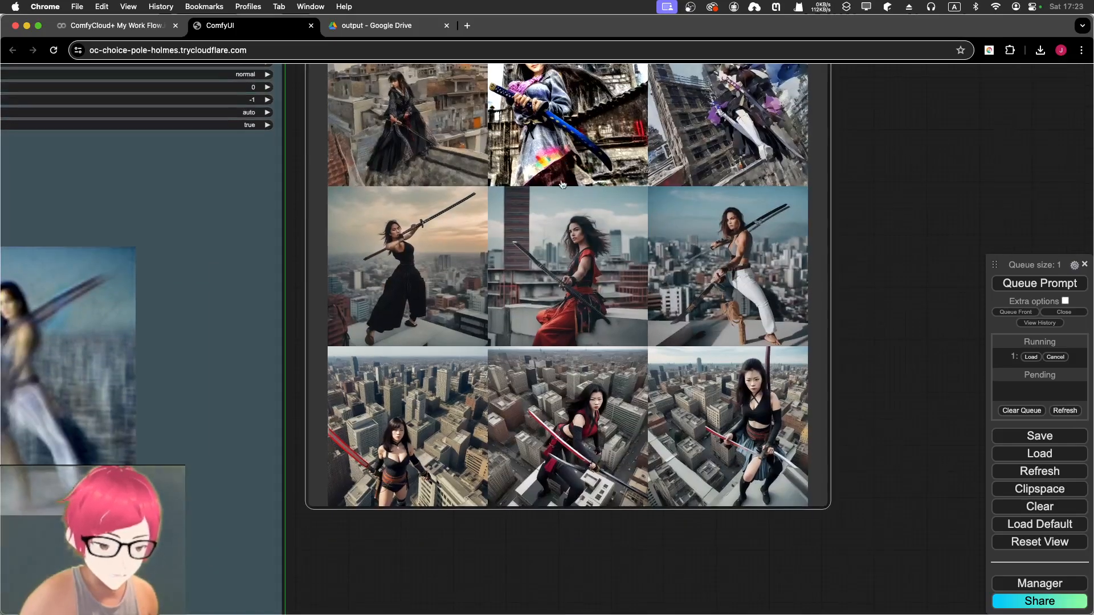
{"action": "scroll", "coordinate": [580, 344], "scroll_direction": "up", "scroll_amount": 5}
{"action": "scroll", "coordinate": [581, 336], "scroll_direction": "down", "scroll_amount": 7}
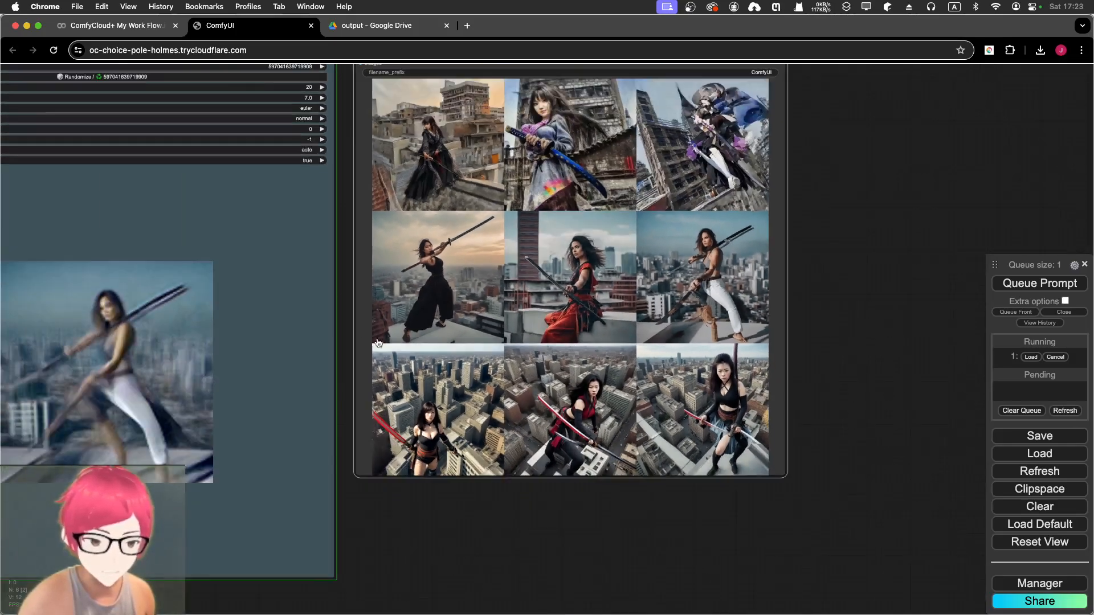
{"action": "scroll", "coordinate": [378, 342], "scroll_direction": "left", "scroll_amount": 10}
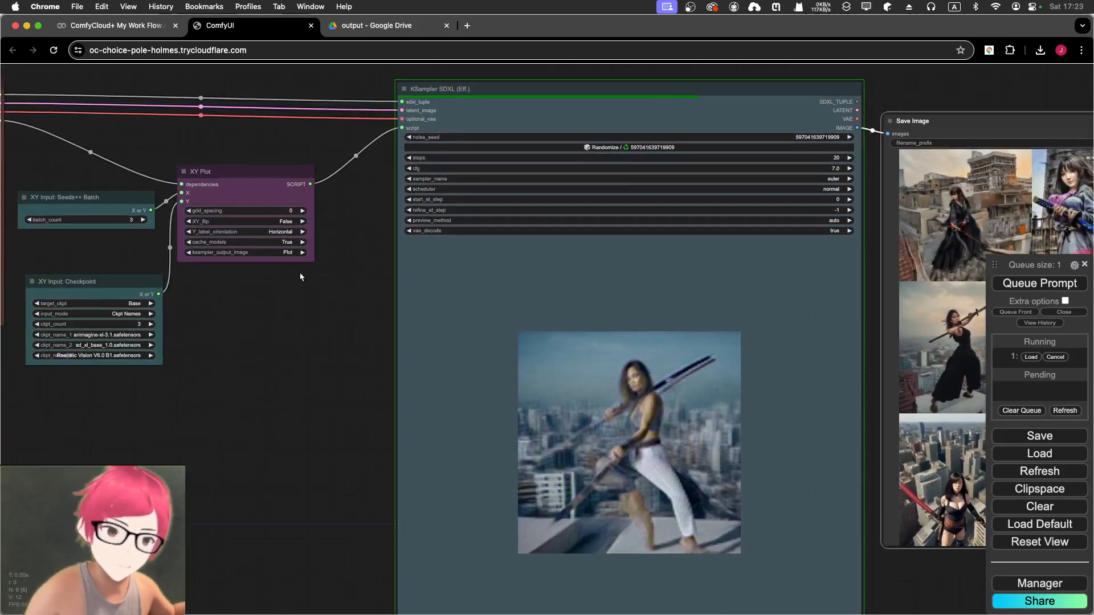
Check the XY Plot node's ksampler_output_image choices, keeping Plot
{"action": "scroll", "coordinate": [296, 276], "scroll_direction": "up", "scroll_amount": 8}
{"action": "left_click_drag", "start_coordinate": [300, 270], "coordinate": [506, 375]}
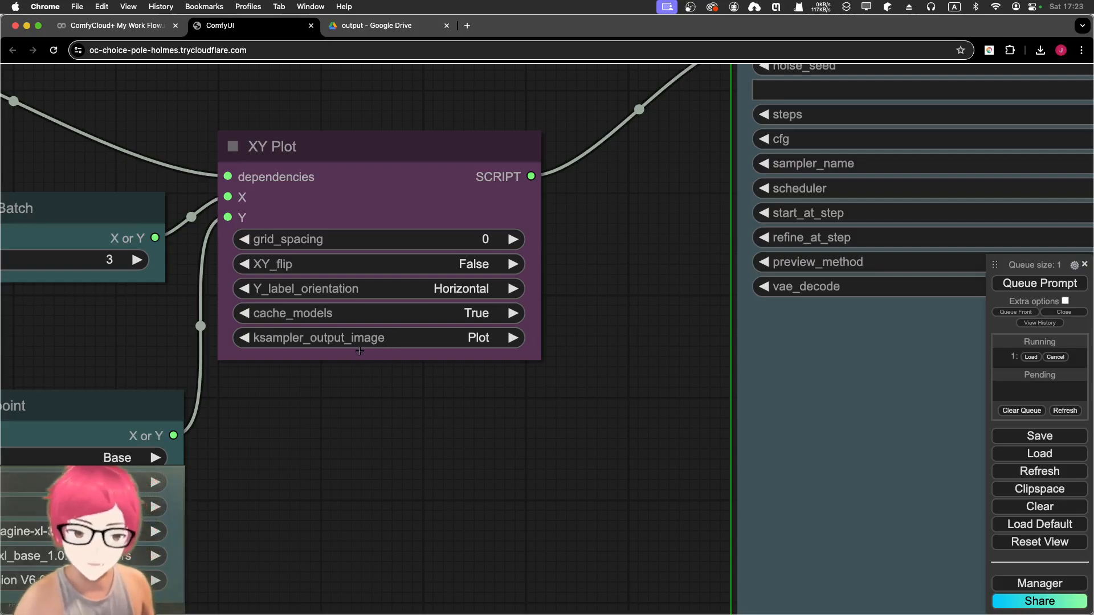
{"action": "left_click", "coordinate": [400, 339]}
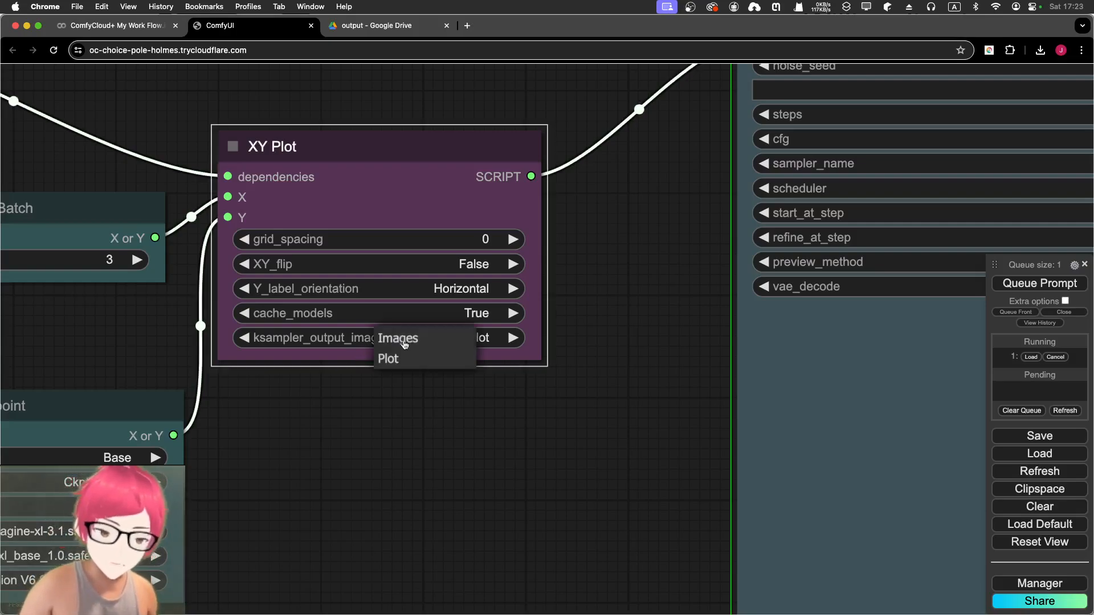
{"action": "left_click", "coordinate": [424, 403]}
{"action": "scroll", "coordinate": [457, 399], "scroll_direction": "down", "scroll_amount": 5}
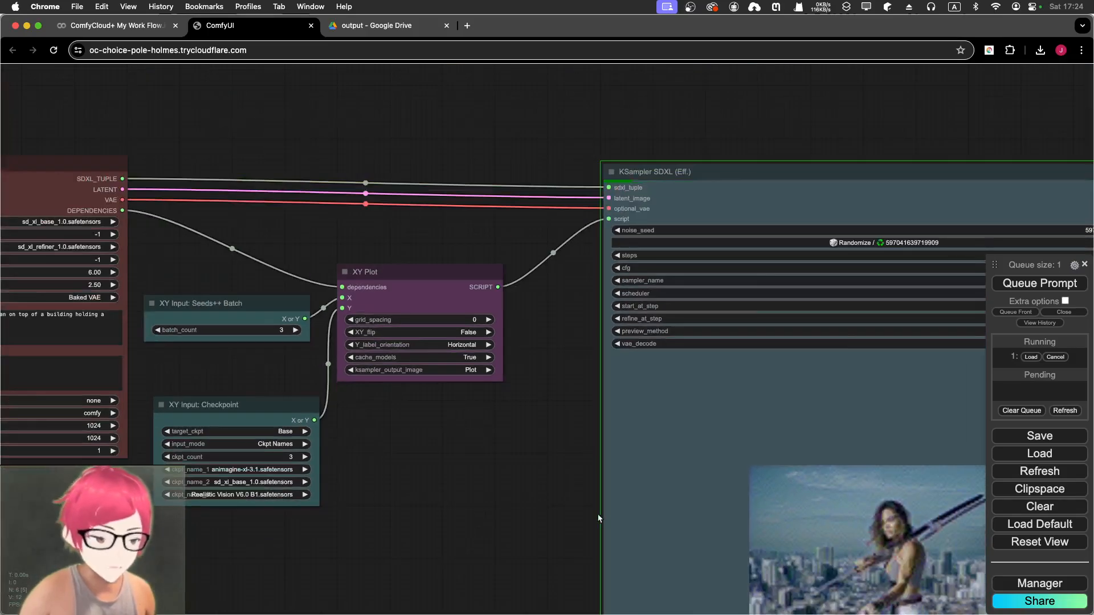
Watch the KSampler's live preview of the running comparison beside the Save Image grid
{"action": "scroll", "coordinate": [281, 324], "scroll_direction": "right", "scroll_amount": 10}
{"action": "scroll", "coordinate": [280, 324], "scroll_direction": "down", "scroll_amount": 4}
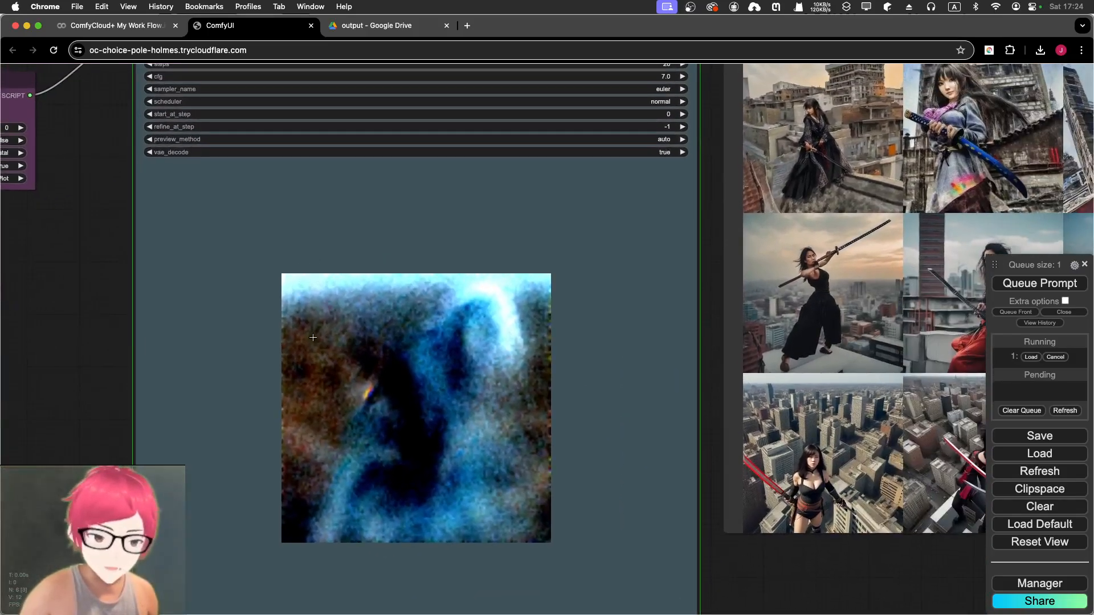
{"action": "scroll", "coordinate": [357, 323], "scroll_direction": "up", "scroll_amount": 3}
{"action": "scroll", "coordinate": [370, 353], "scroll_direction": "down", "scroll_amount": 7}
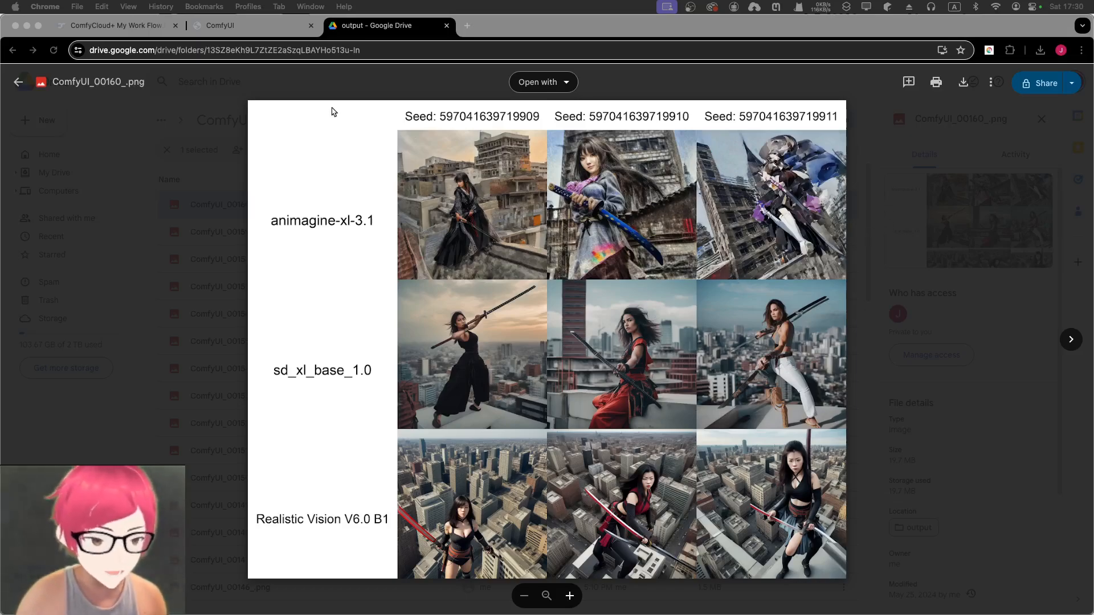
View the finished run's grid in ComfyUI, then return to the labelled plot ComfyUI_00160_.png in Google Drive
{"action": "left_click", "coordinate": [267, 29]}
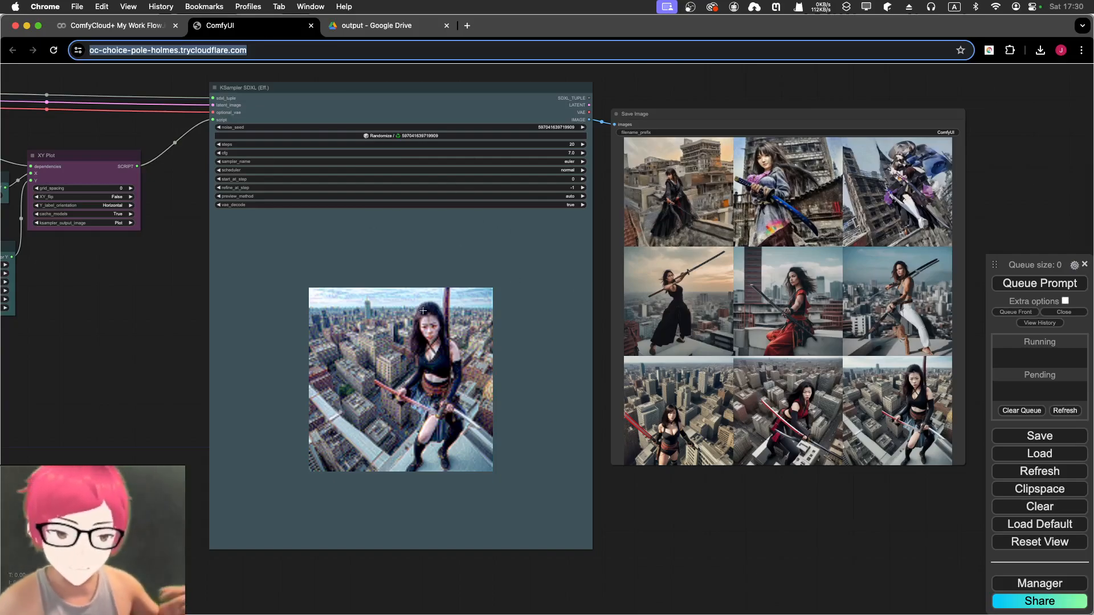
{"action": "left_click", "coordinate": [1014, 190]}
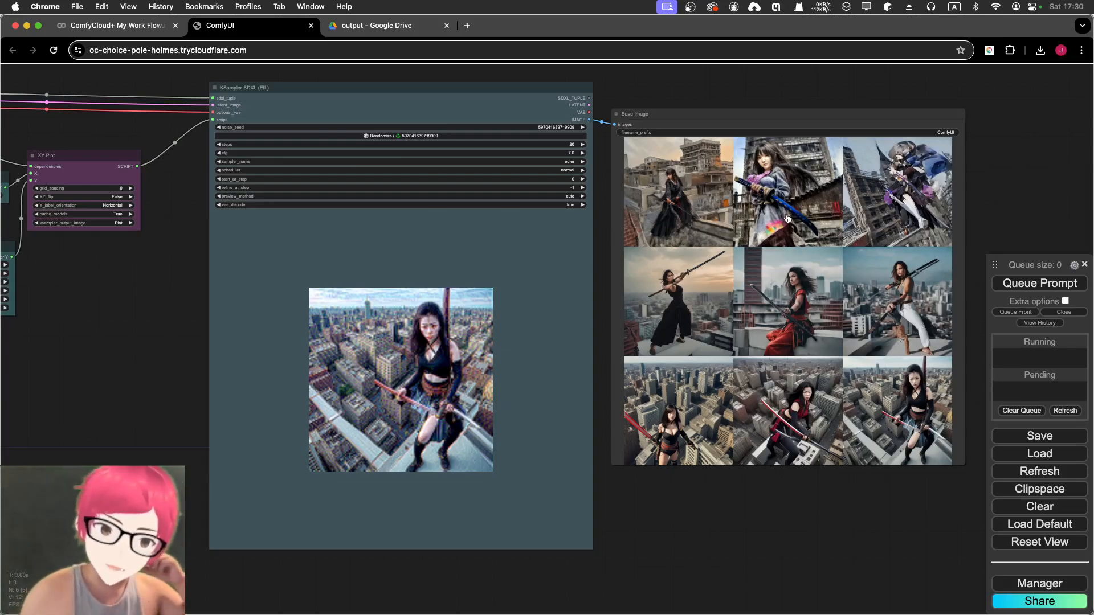
{"action": "left_click", "coordinate": [382, 25]}
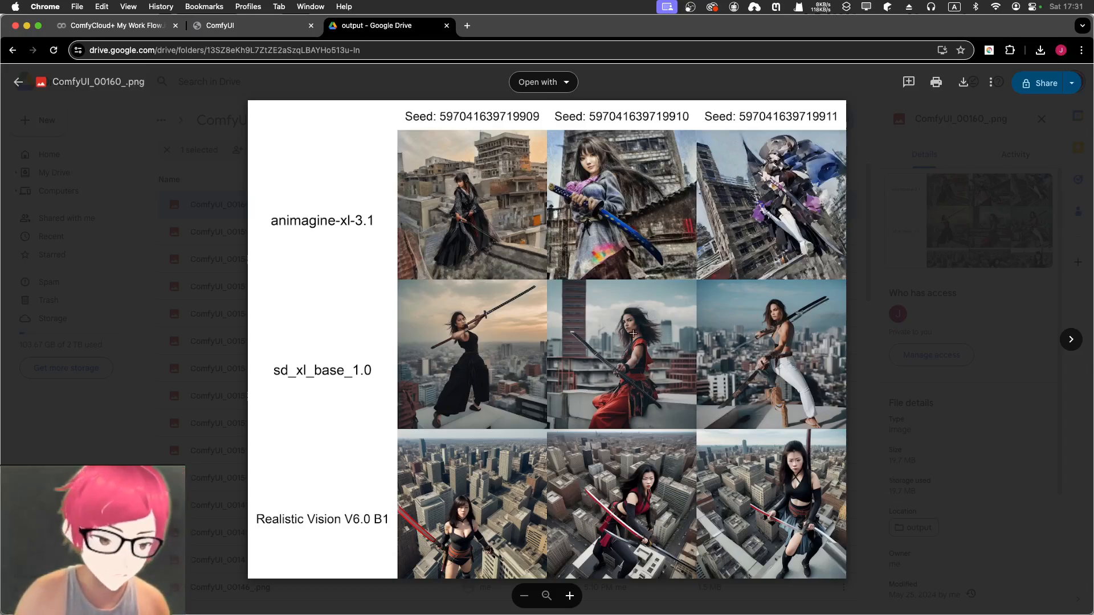
Examine the animagine-xl-3.1 row of the labelled plot across its three seeds
{"action": "left_click", "coordinate": [569, 596]}
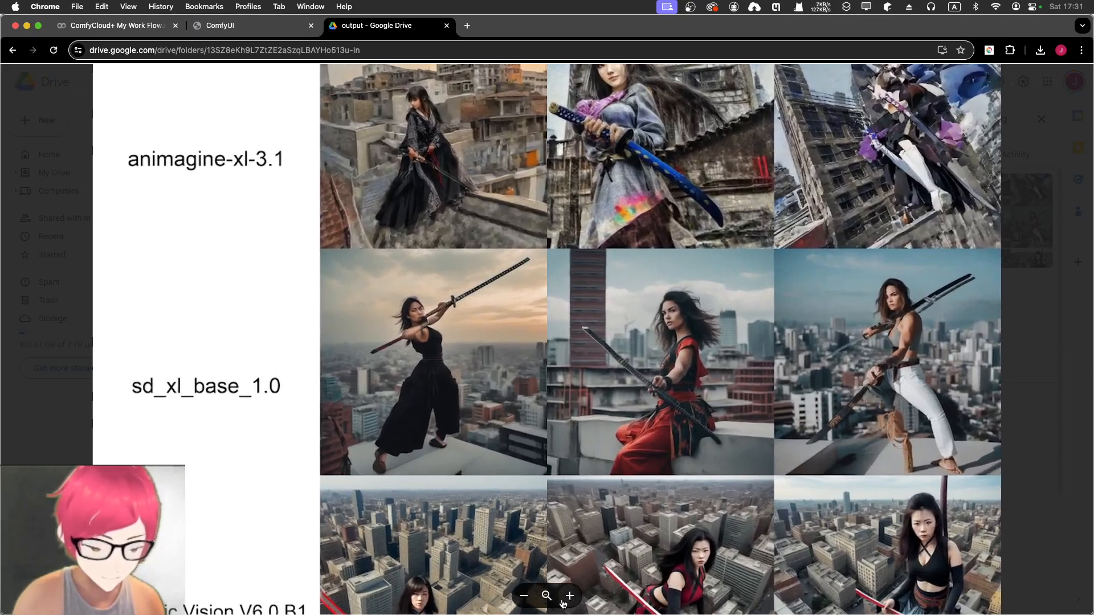
{"action": "left_click", "coordinate": [524, 596]}
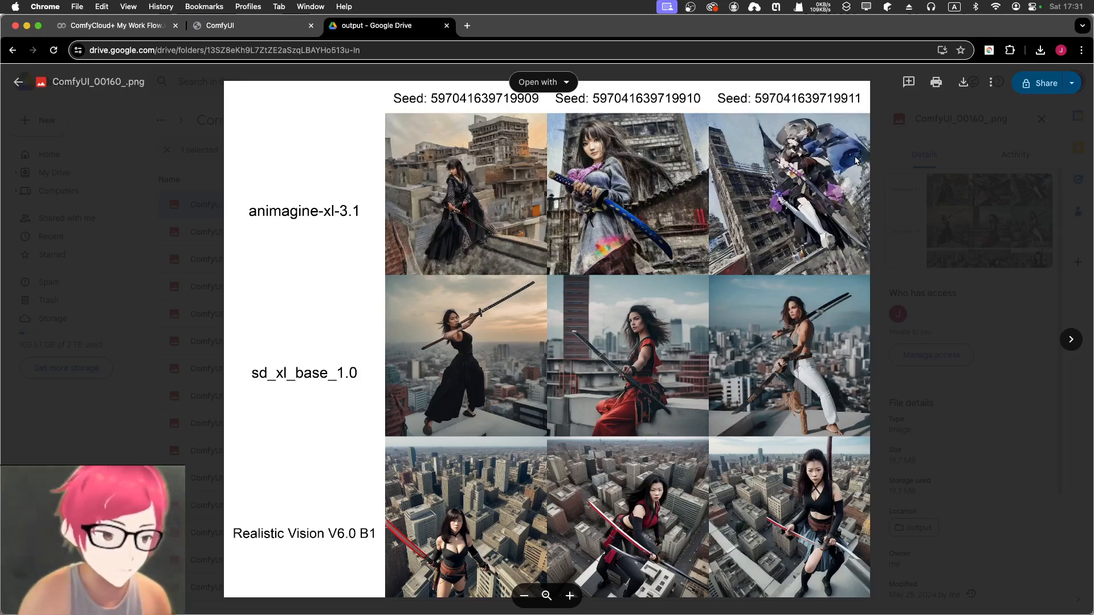
{"action": "left_click", "coordinate": [568, 596]}
{"action": "left_click", "coordinate": [568, 597]}
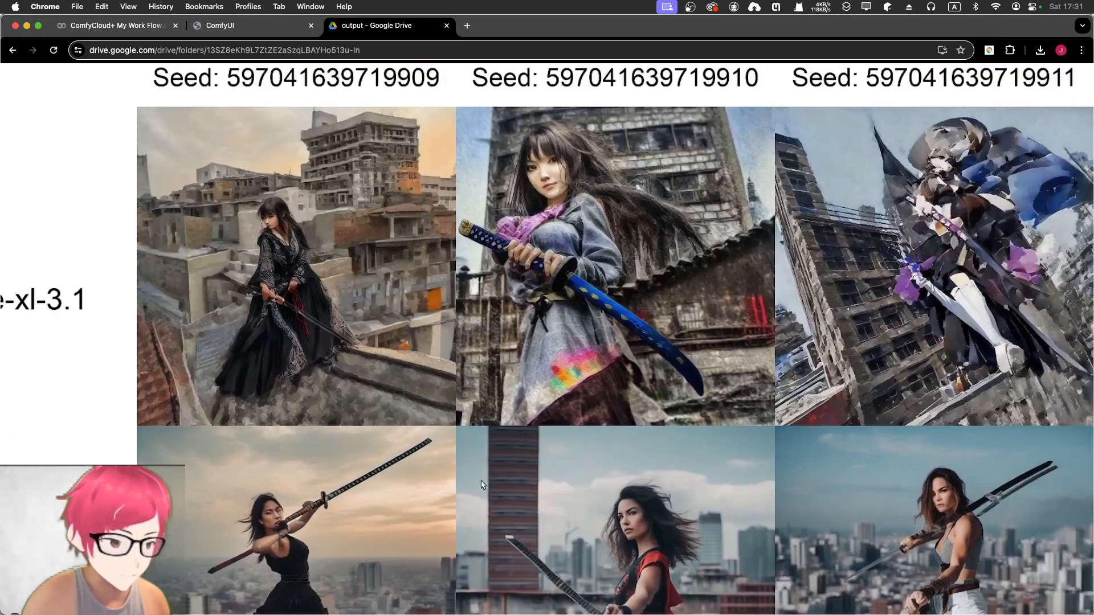
{"action": "scroll", "coordinate": [481, 485], "scroll_direction": "down", "scroll_amount": 1}
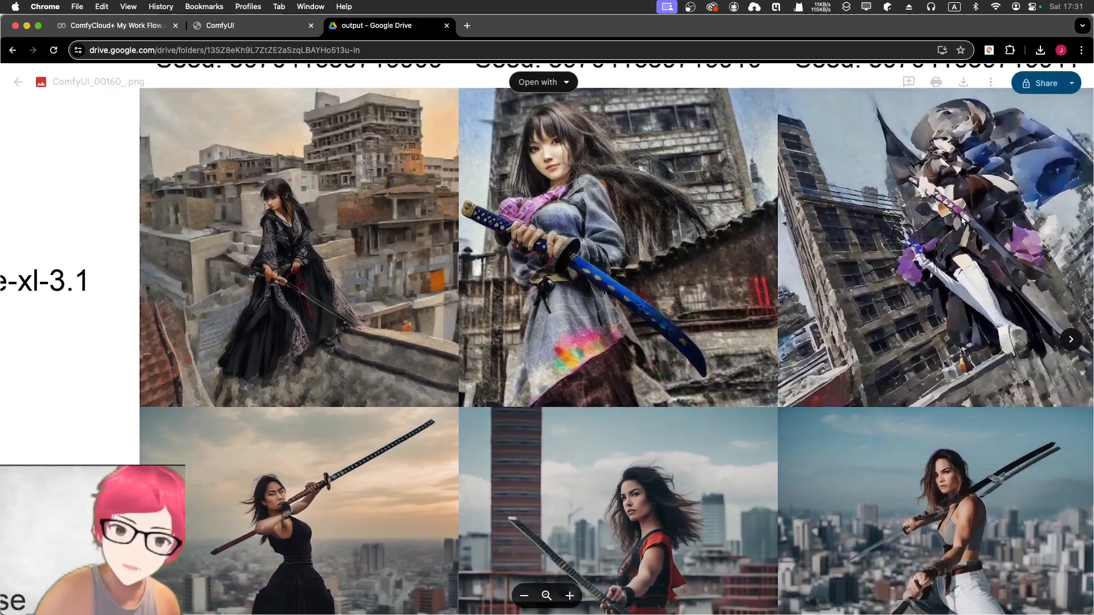
{"action": "scroll", "coordinate": [539, 203], "scroll_direction": "left", "scroll_amount": 4}
{"action": "scroll", "coordinate": [538, 204], "scroll_direction": "up", "scroll_amount": 1}
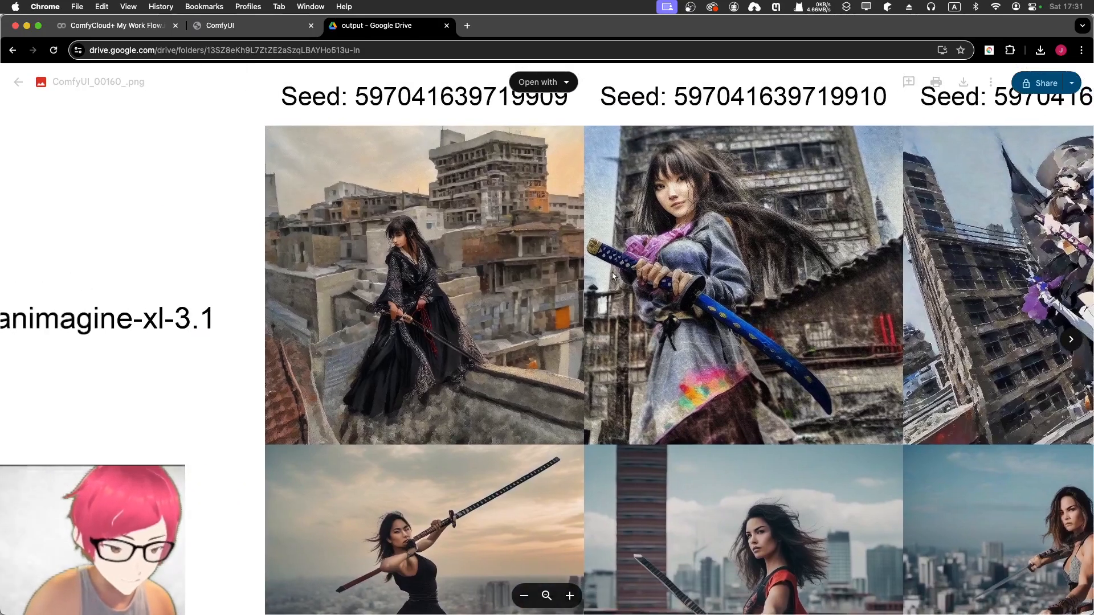
{"action": "scroll", "coordinate": [547, 257], "scroll_direction": "left", "scroll_amount": 2}
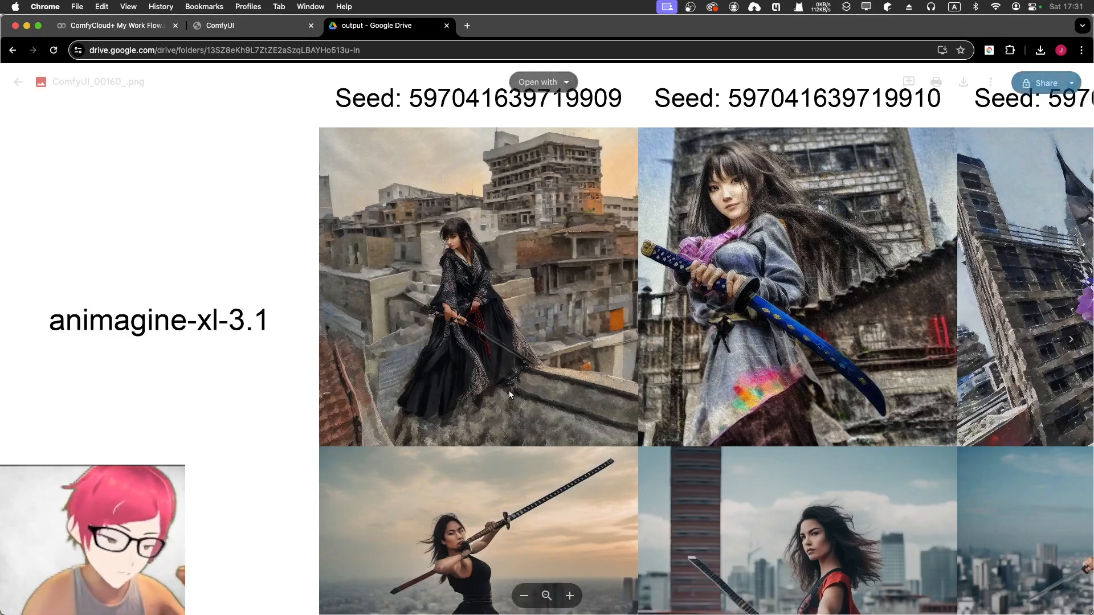
Compare the sd_xl_base_1.0 and Realistic Vision V6.0 B1 rows of the labelled plot
{"action": "left_click_drag", "start_coordinate": [520, 385], "coordinate": [419, 190]}
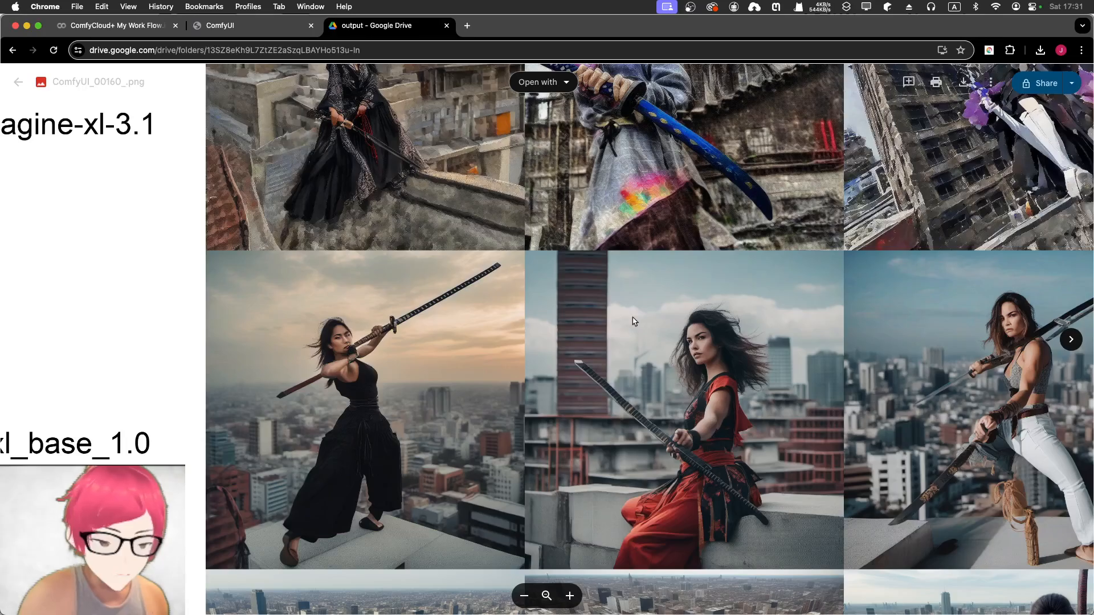
{"action": "scroll", "coordinate": [632, 323], "scroll_direction": "down", "scroll_amount": 5}
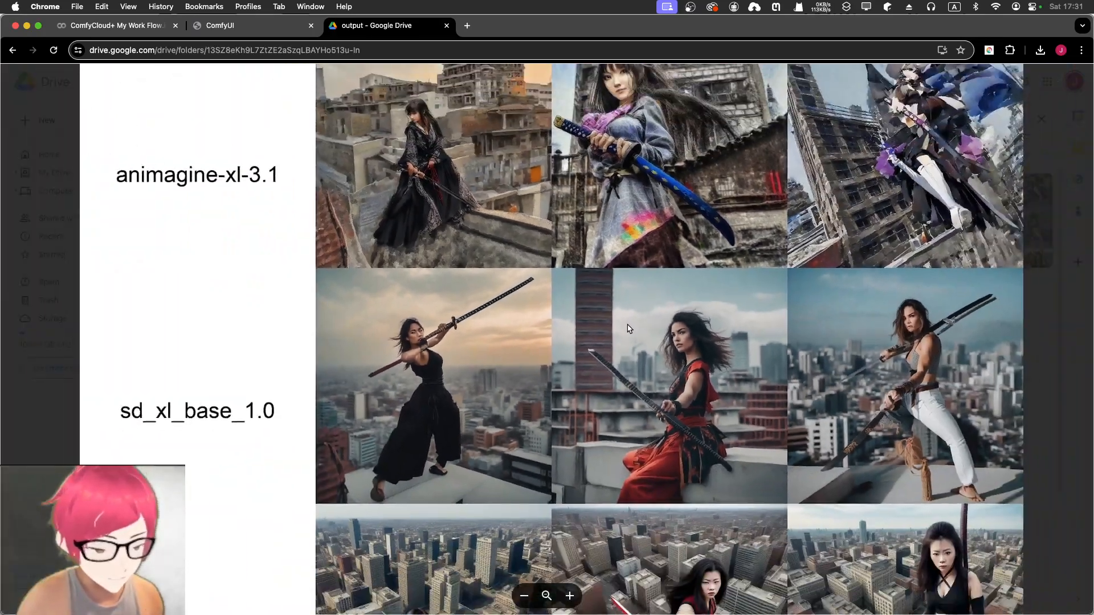
{"action": "scroll", "coordinate": [629, 329], "scroll_direction": "down", "scroll_amount": 2}
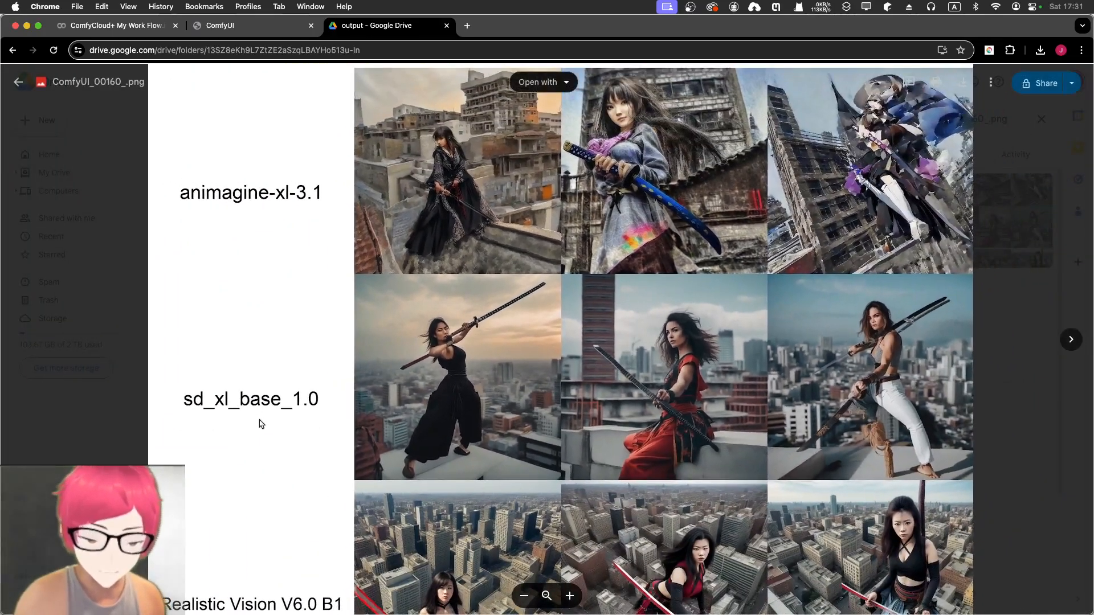
{"action": "scroll", "coordinate": [260, 424], "scroll_direction": "down", "scroll_amount": 2}
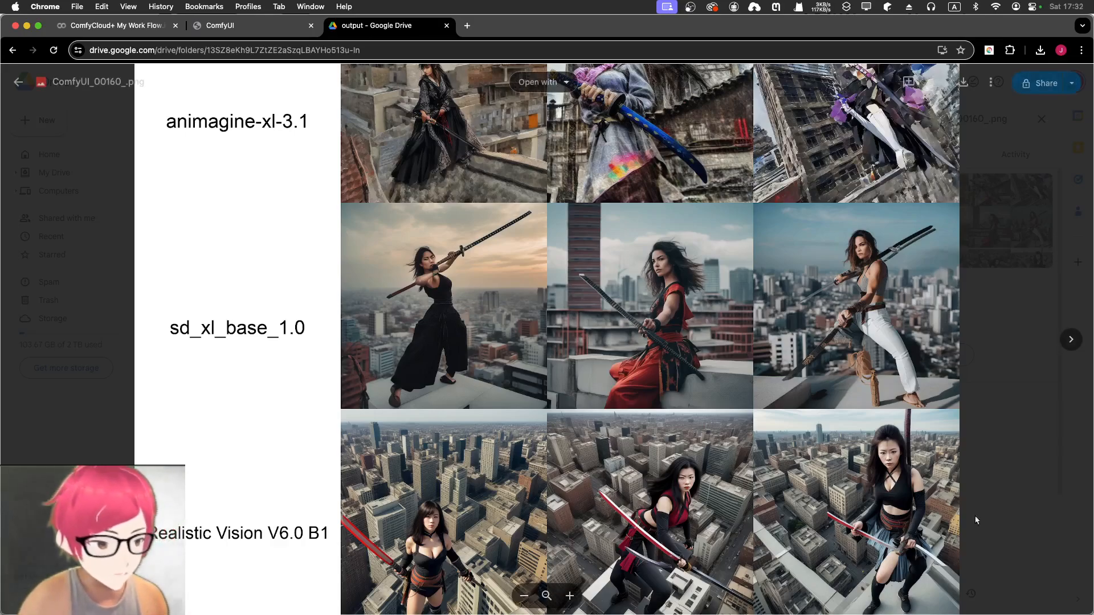
Return to the ComfyUI workflow and look at the XY Plot node with its Seeds++ Batch and Checkpoint inputs
{"action": "left_click", "coordinate": [235, 33]}
{"action": "left_click_drag", "start_coordinate": [108, 397], "coordinate": [111, 394]}
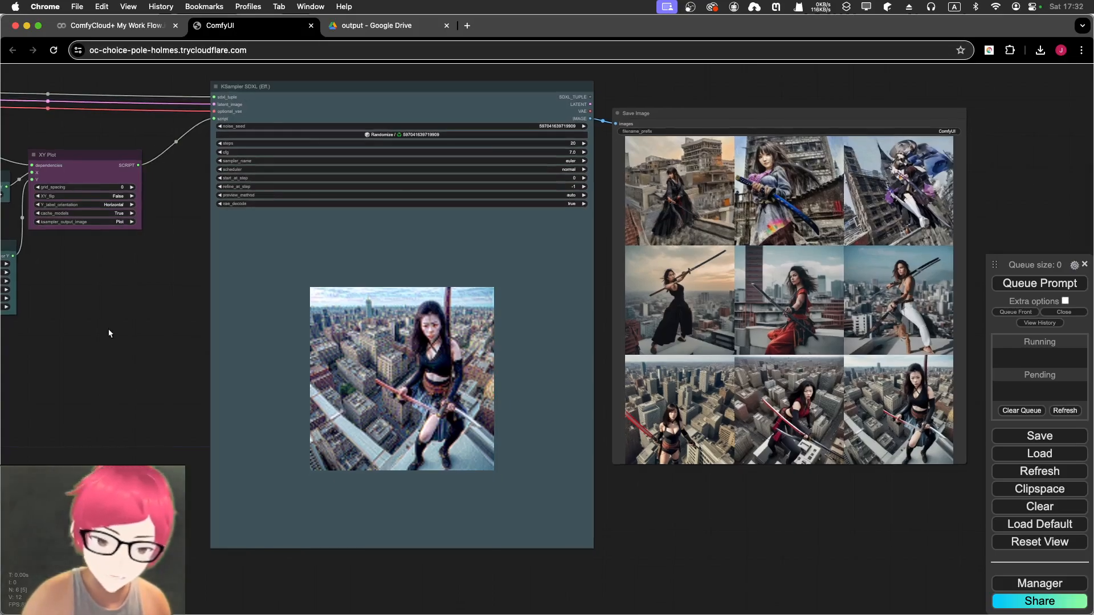
{"action": "left_click_drag", "start_coordinate": [109, 333], "coordinate": [420, 358]}
{"action": "scroll", "coordinate": [388, 299], "scroll_direction": "down", "scroll_amount": 3}
{"action": "scroll", "coordinate": [389, 299], "scroll_direction": "up", "scroll_amount": 8}
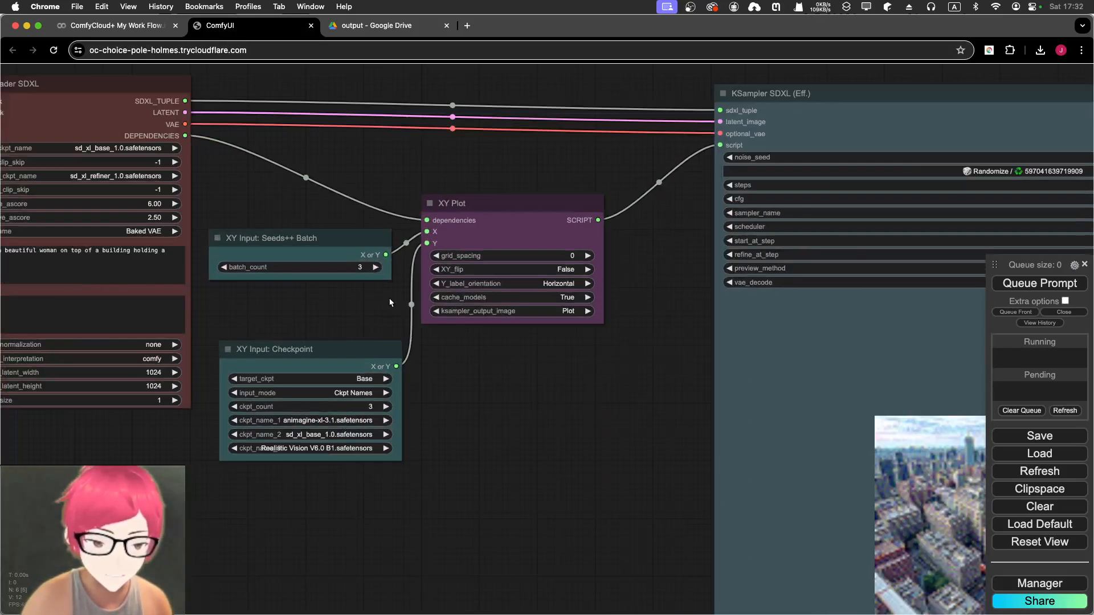
{"action": "scroll", "coordinate": [389, 298], "scroll_direction": "up", "scroll_amount": 3}
{"action": "left_click", "coordinate": [310, 213]}
{"action": "right_click", "coordinate": [238, 171]}
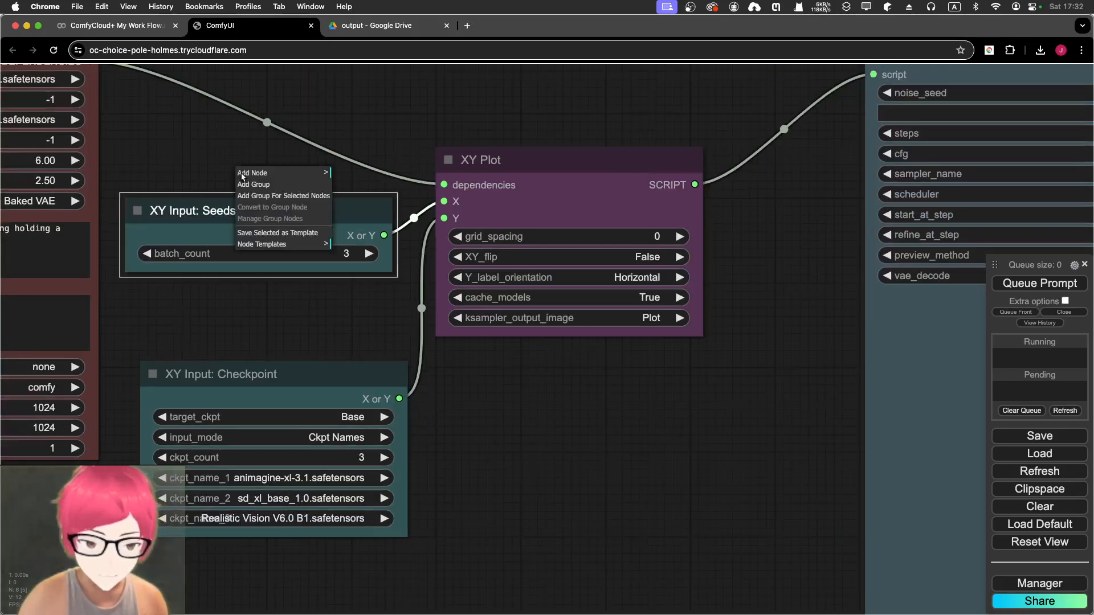
{"action": "double_click", "coordinate": [231, 161]}
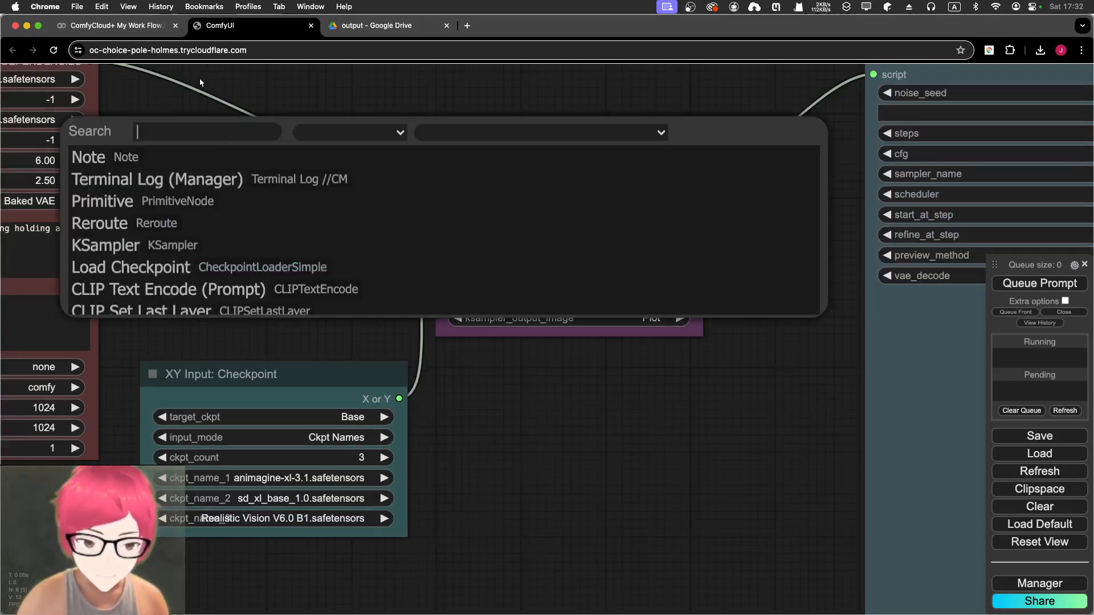
{"action": "right_click", "coordinate": [214, 158]}
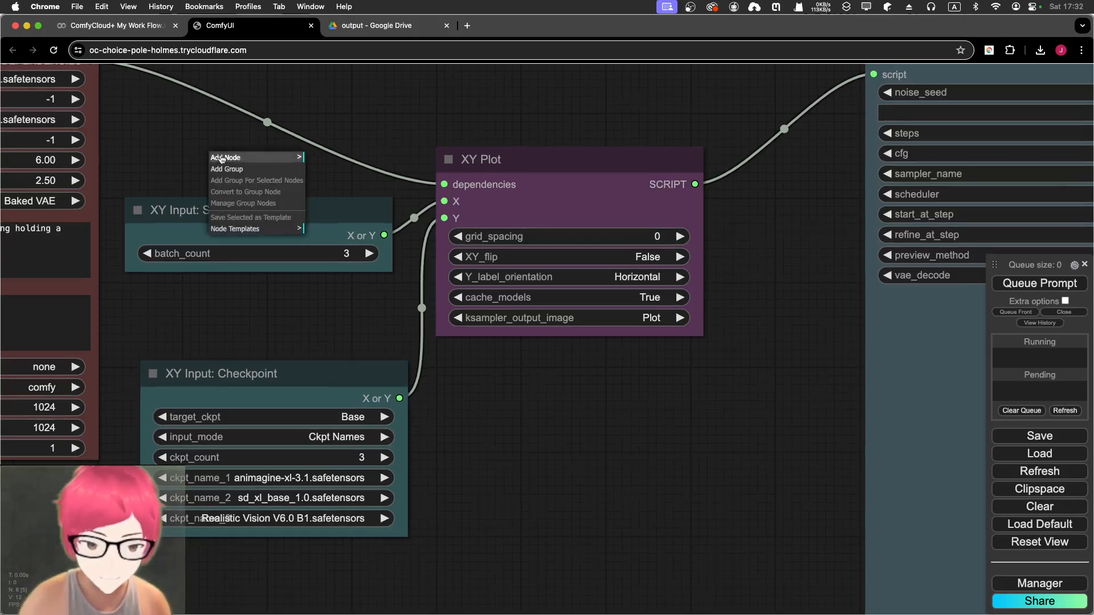
{"action": "left_click", "coordinate": [221, 158]}
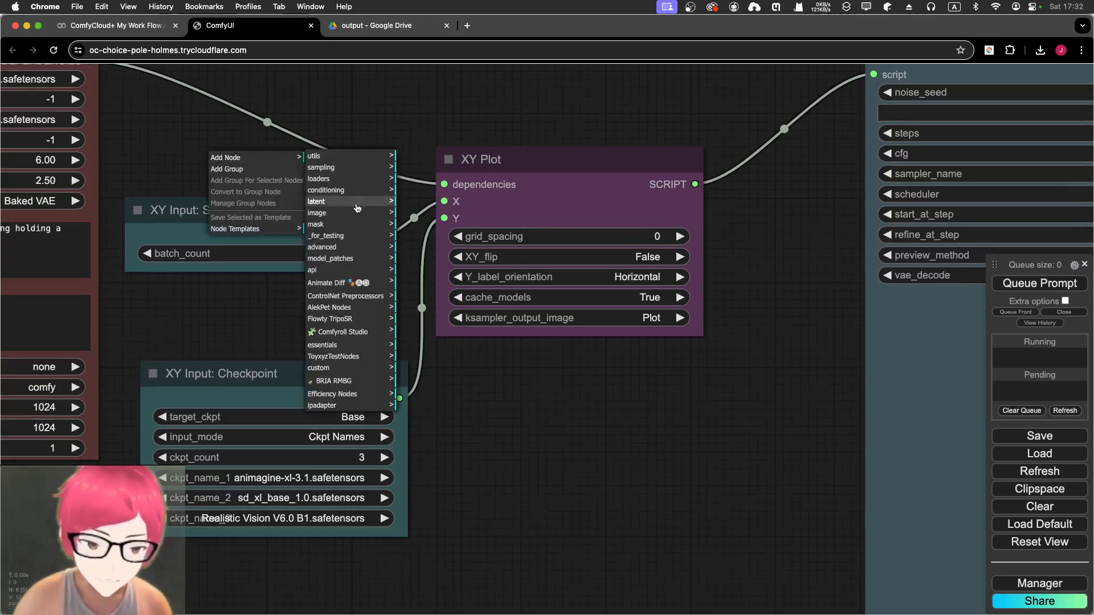
{"action": "left_click", "coordinate": [359, 185]}
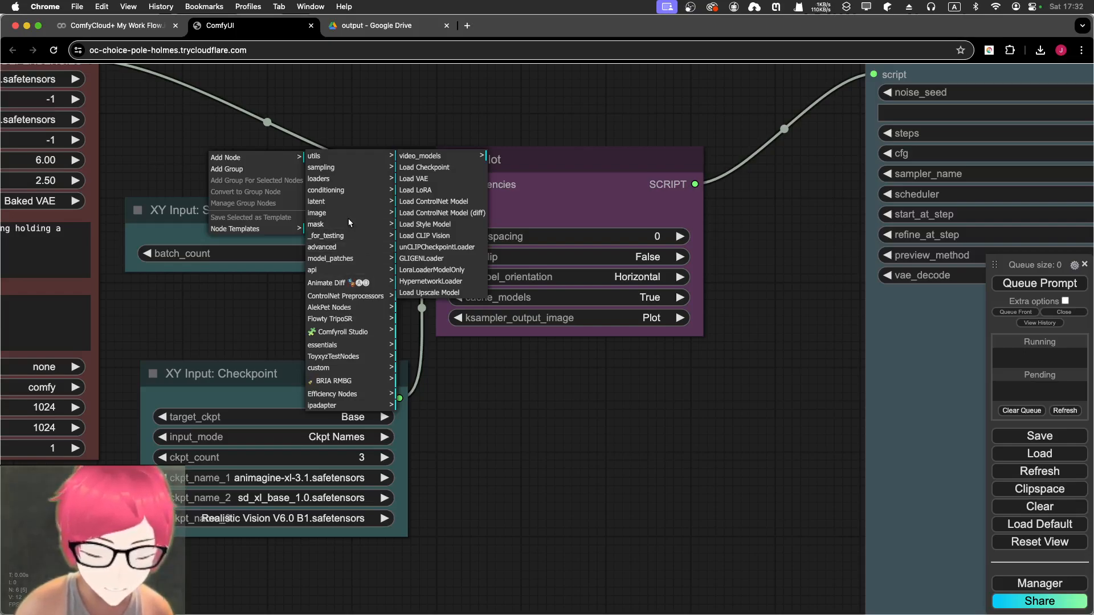
{"action": "right_click", "coordinate": [192, 141]}
{"action": "left_click", "coordinate": [201, 138]}
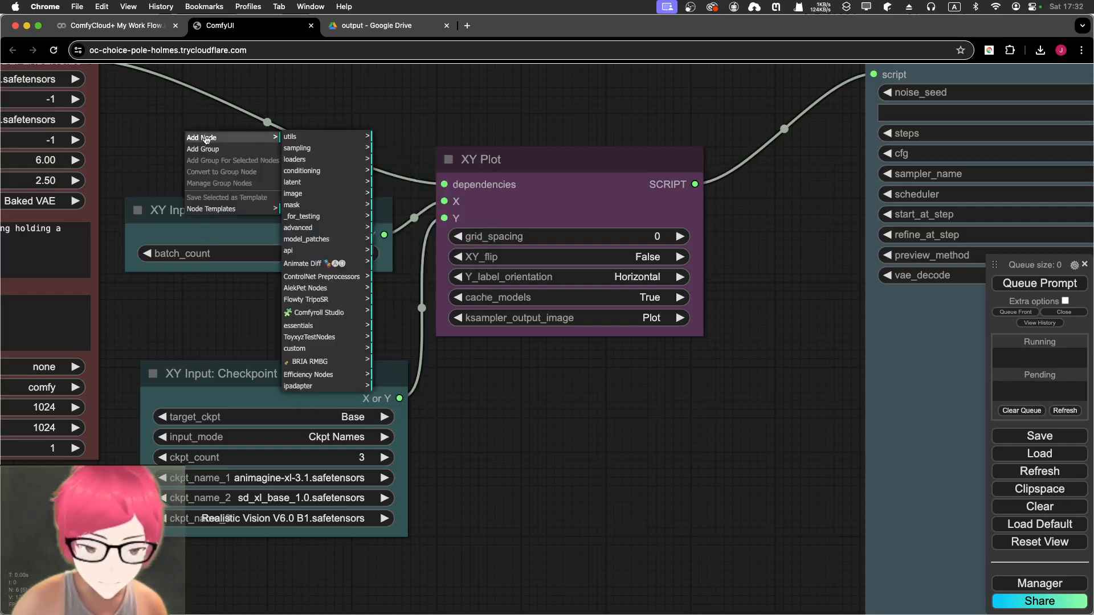
{"action": "left_click", "coordinate": [336, 160]}
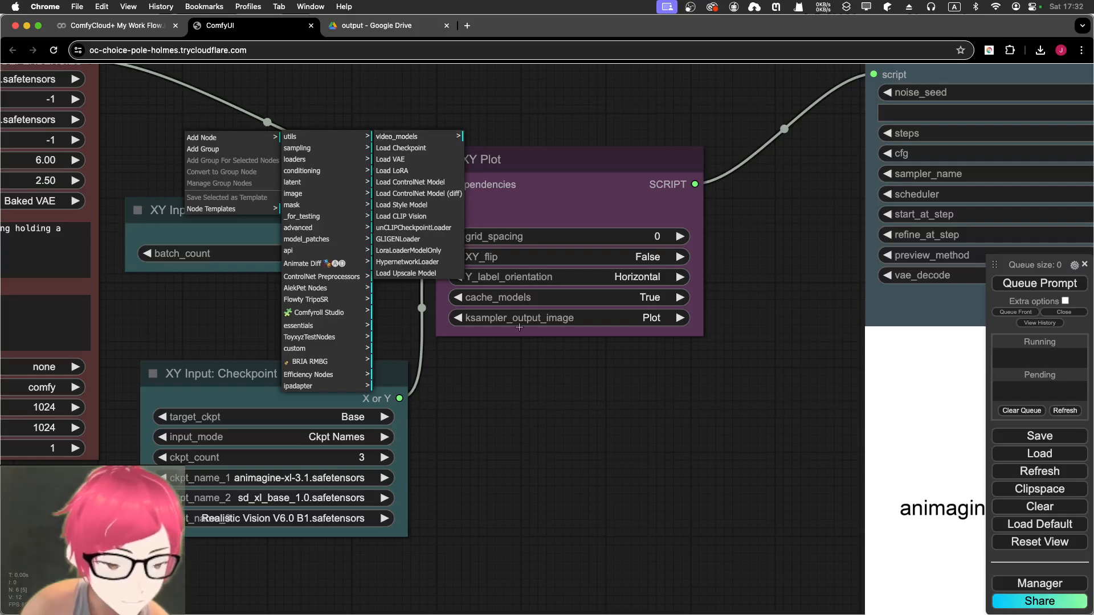
{"action": "left_click", "coordinate": [605, 442]}
Examine the finished labelled plot inside the KSampler SDXL node beside the Save Image node
{"action": "left_click_drag", "start_coordinate": [605, 442], "coordinate": [227, 349]}
{"action": "scroll", "coordinate": [415, 425], "scroll_direction": "up", "scroll_amount": 2}
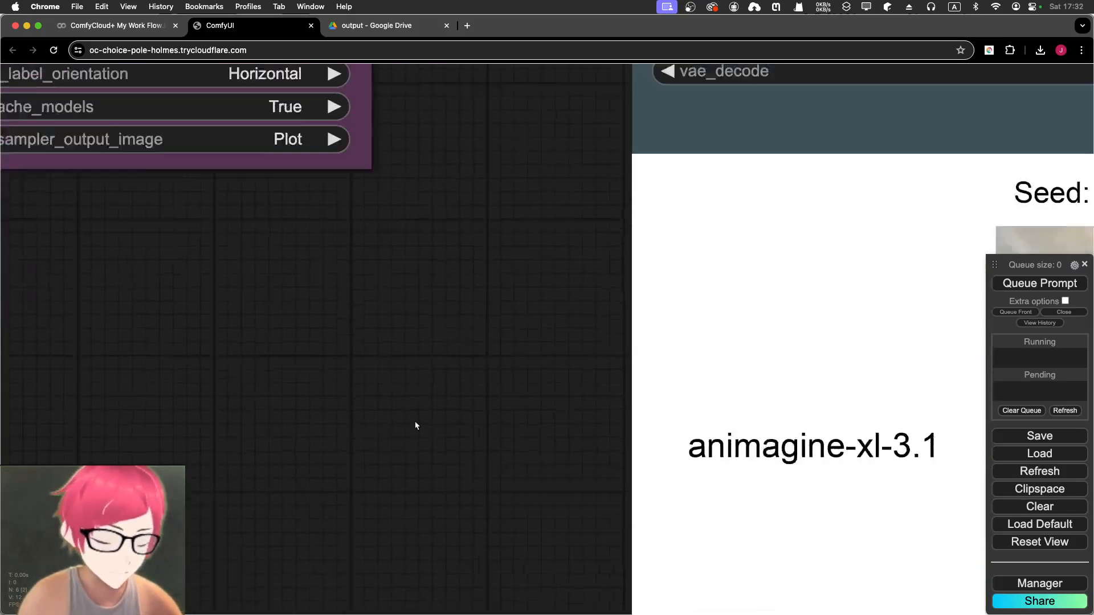
{"action": "scroll", "coordinate": [419, 415], "scroll_direction": "down", "scroll_amount": 4}
{"action": "scroll", "coordinate": [234, 281], "scroll_direction": "up", "scroll_amount": 4}
{"action": "scroll", "coordinate": [415, 339], "scroll_direction": "down", "scroll_amount": 3}
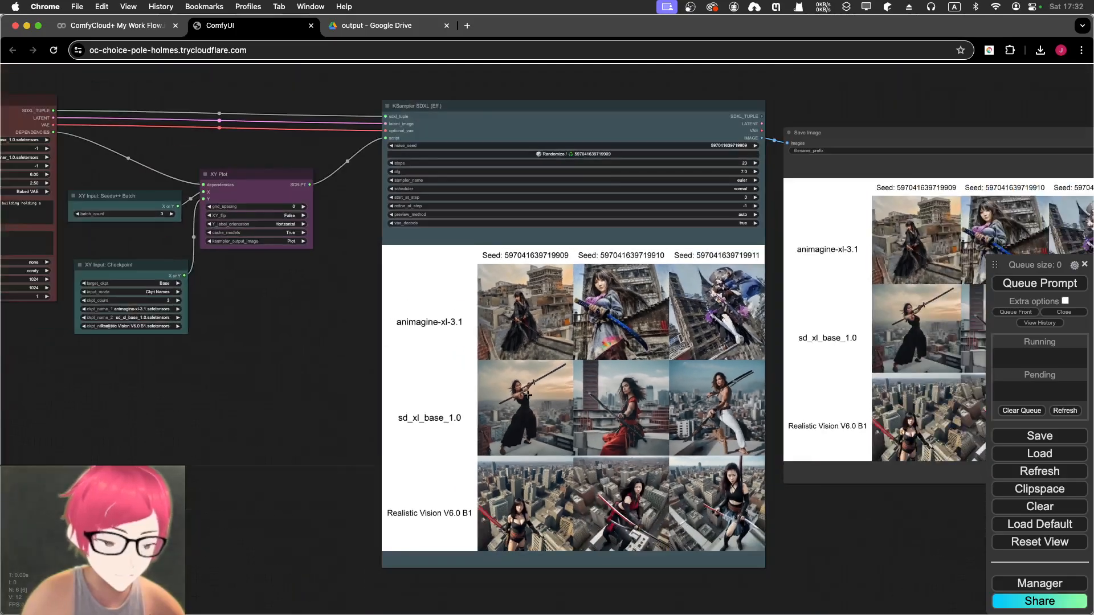
{"action": "scroll", "coordinate": [524, 393], "scroll_direction": "up", "scroll_amount": 2}
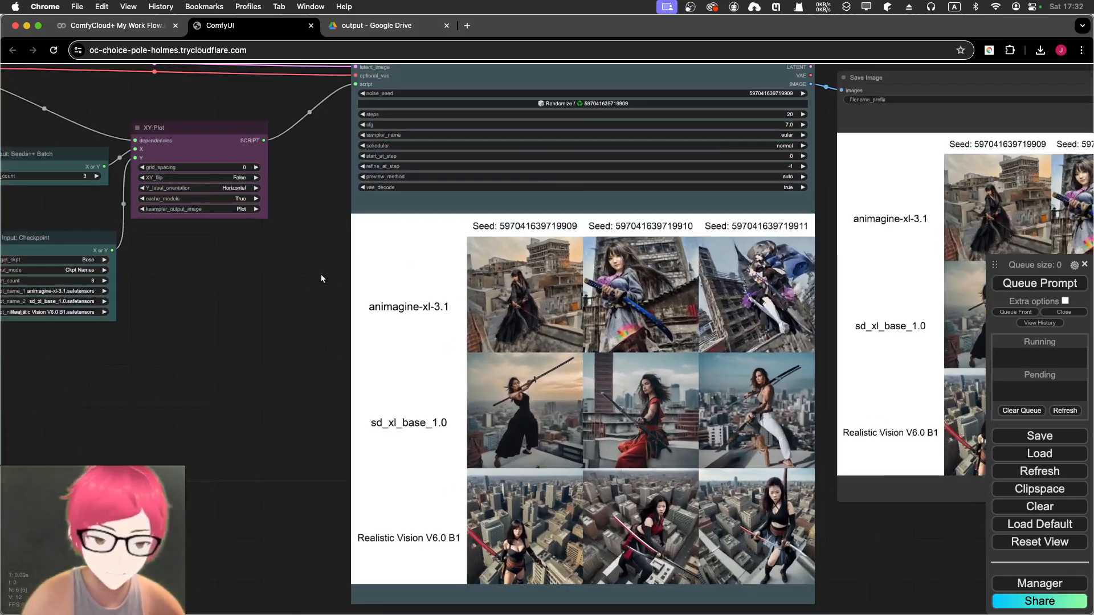
Find the XY nodes and add an XY Input: CFG Scale node, placing it below the XY Plot node
{"action": "left_click_drag", "start_coordinate": [291, 286], "coordinate": [582, 363]}
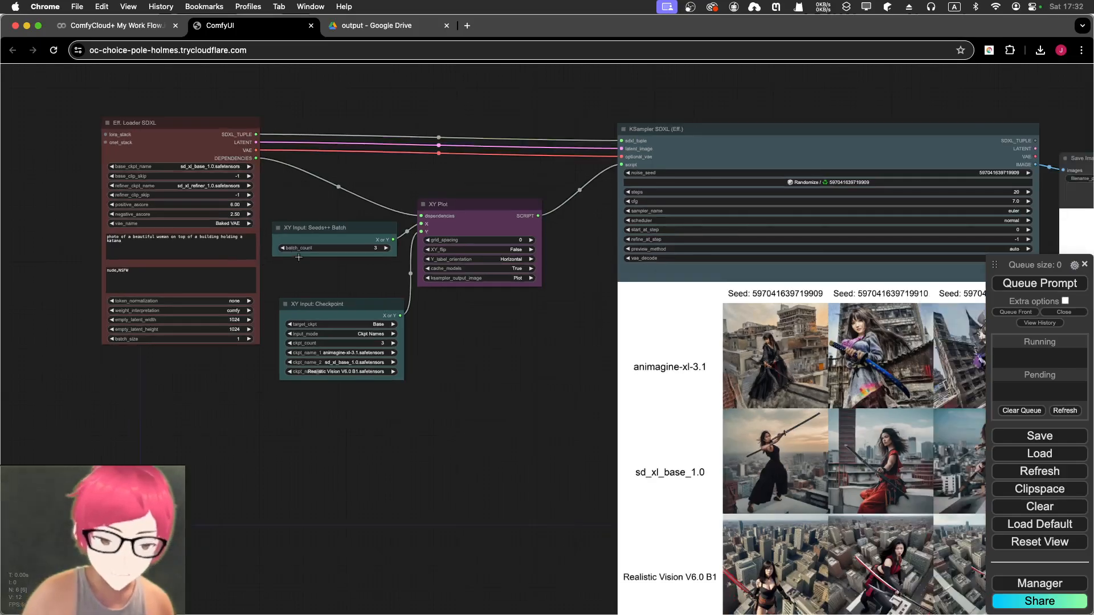
{"action": "scroll", "coordinate": [298, 257], "scroll_direction": "up", "scroll_amount": 5}
{"action": "double_click", "coordinate": [262, 132]}
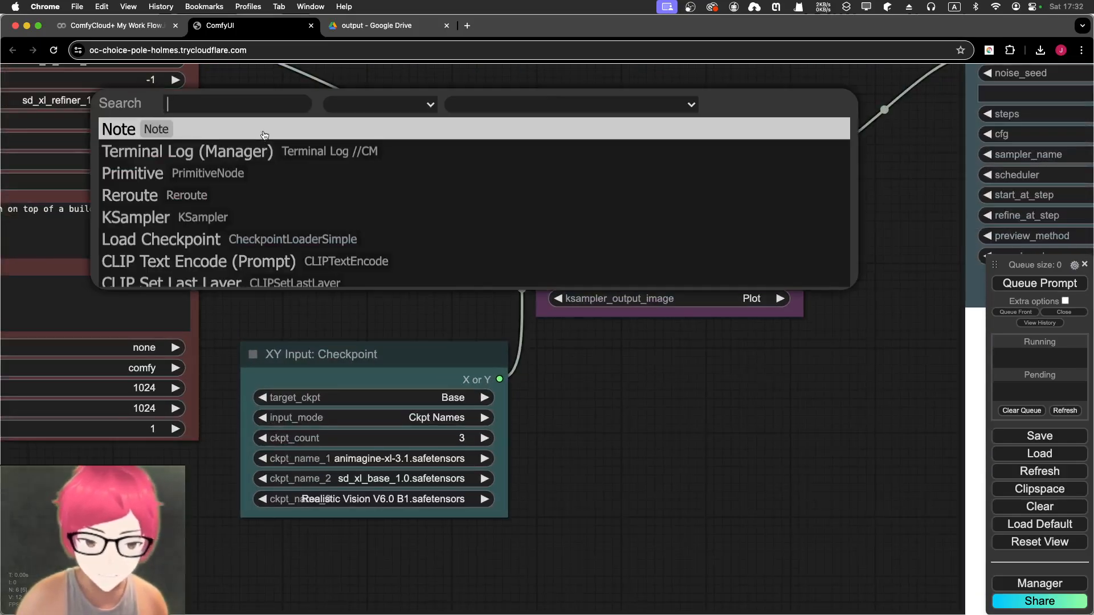
{"action": "type", "text": "XY"}
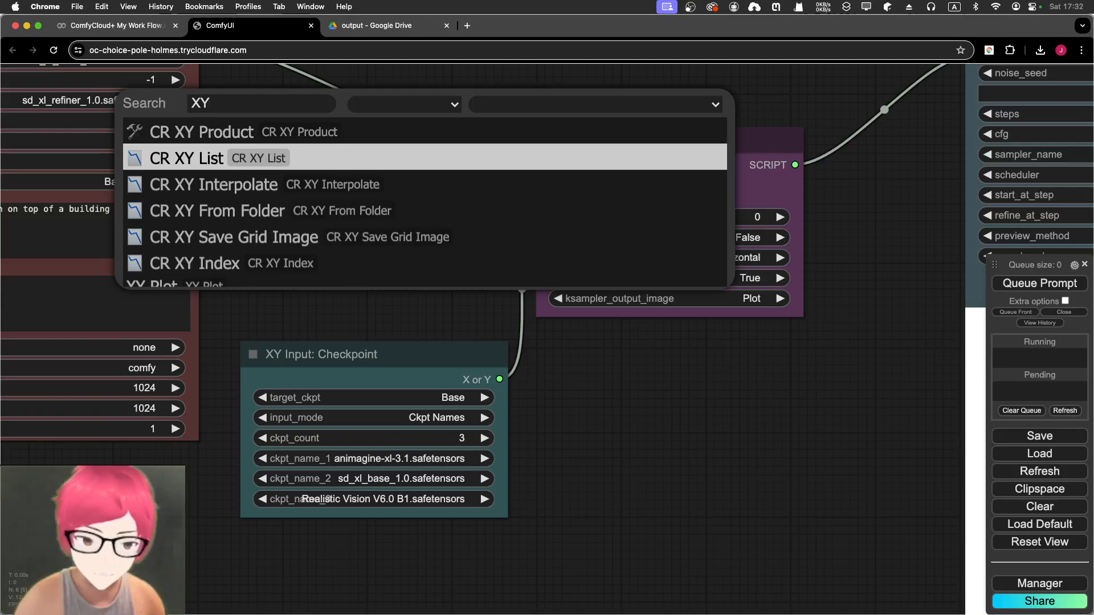
{"action": "scroll", "coordinate": [331, 236], "scroll_direction": "down", "scroll_amount": 3}
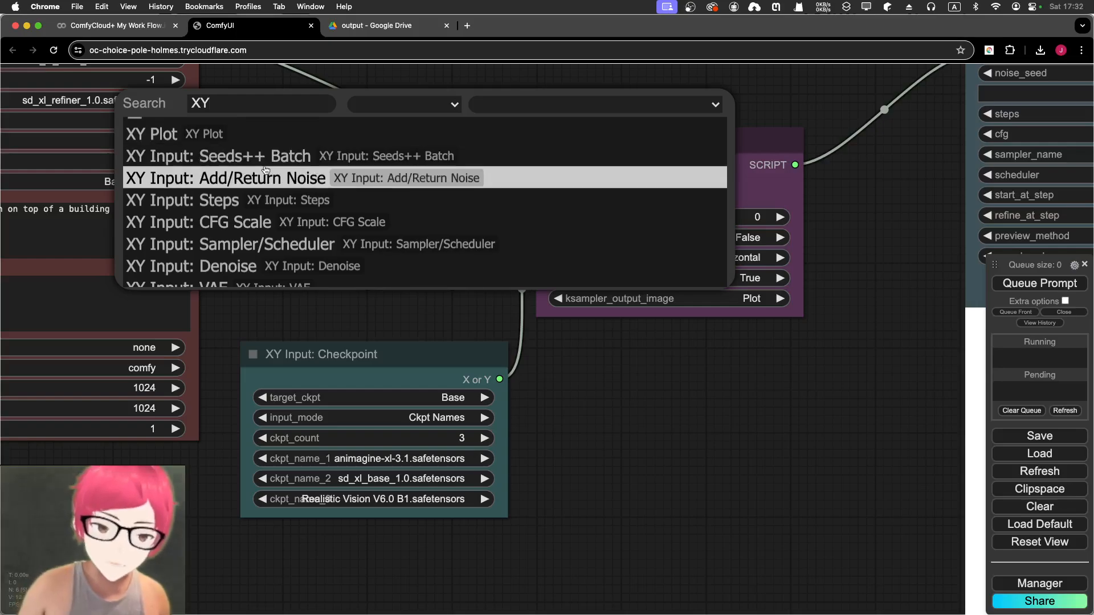
{"action": "left_click", "coordinate": [255, 226]}
{"action": "left_click_drag", "start_coordinate": [317, 122], "coordinate": [644, 445]}
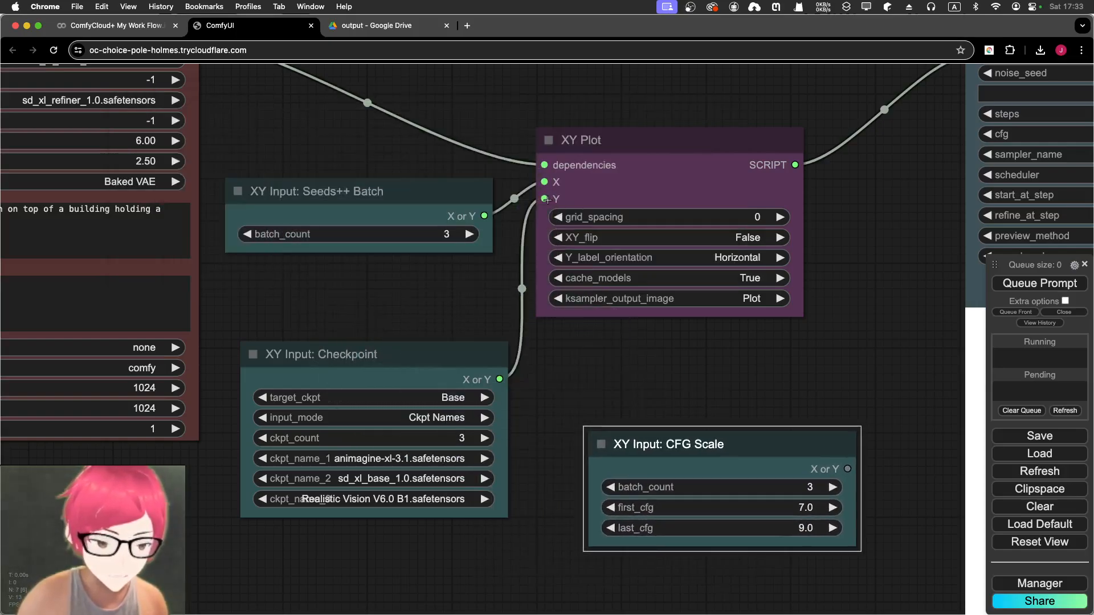
Disconnect XY Input: Checkpoint from the XY Plot's Y input, move it aside, and put the CFG Scale node in its place
{"action": "left_click_drag", "start_coordinate": [543, 195], "coordinate": [431, 294]}
{"action": "left_click", "coordinate": [385, 336]}
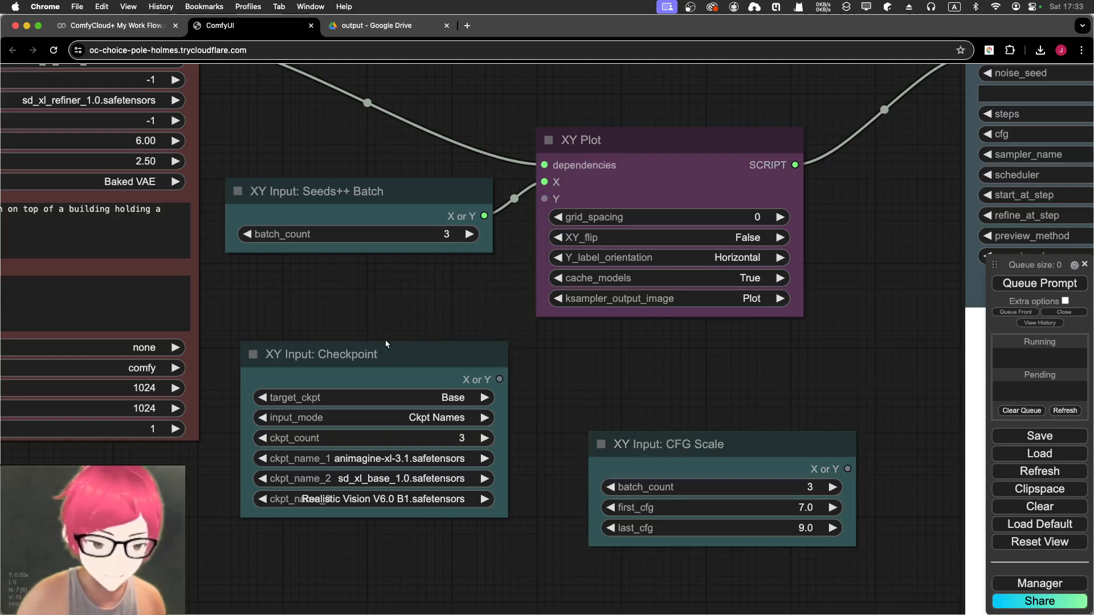
{"action": "left_click_drag", "start_coordinate": [385, 351], "coordinate": [241, 470]}
{"action": "left_click_drag", "start_coordinate": [705, 463], "coordinate": [383, 328]}
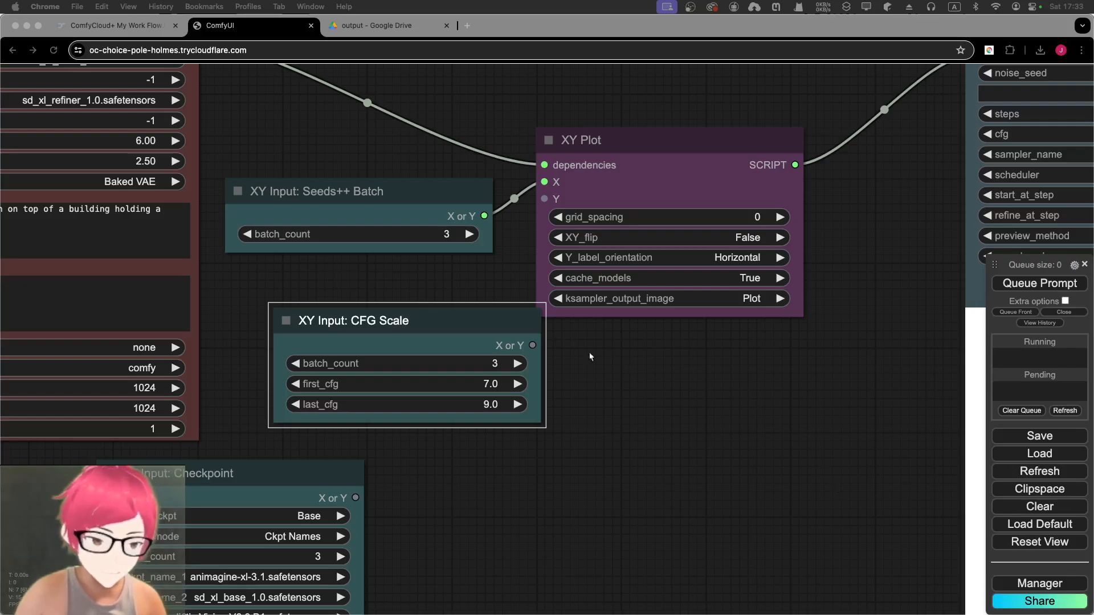
Disconnect and move away the Seeds++ Batch node, and connect the CFG Scale node to the XY Plot's Y input
{"action": "left_click", "coordinate": [519, 189]}
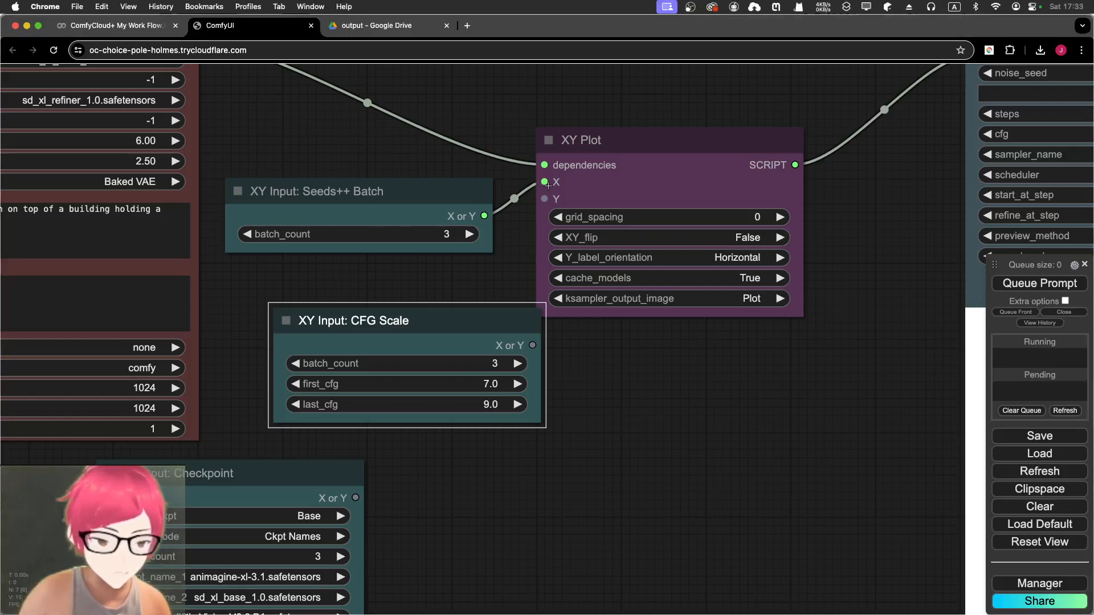
{"action": "left_click_drag", "start_coordinate": [544, 181], "coordinate": [252, 477]}
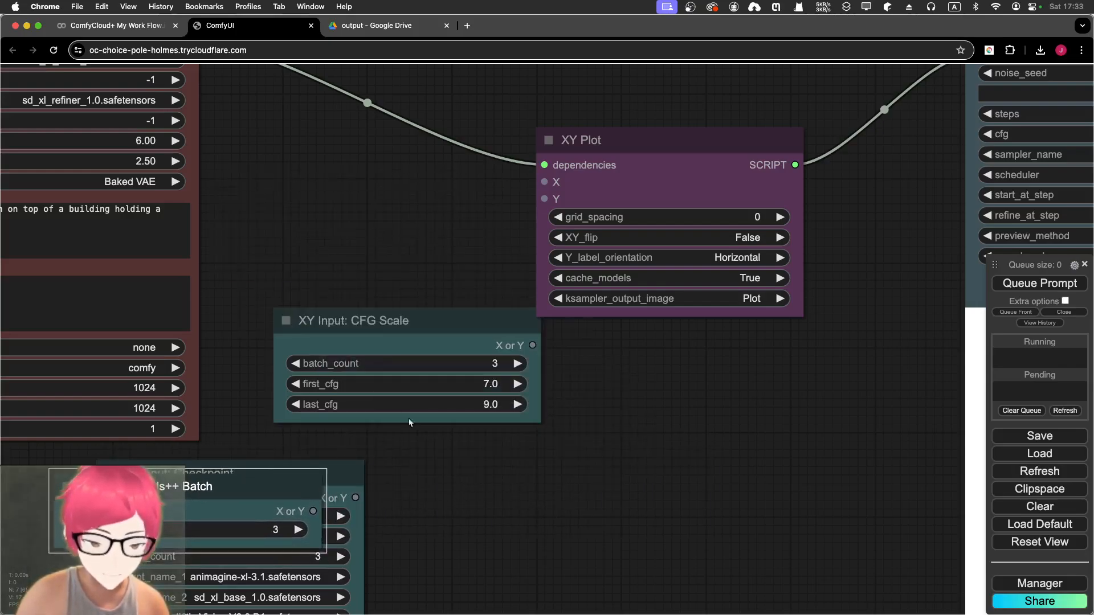
{"action": "left_click_drag", "start_coordinate": [418, 314], "coordinate": [372, 286]}
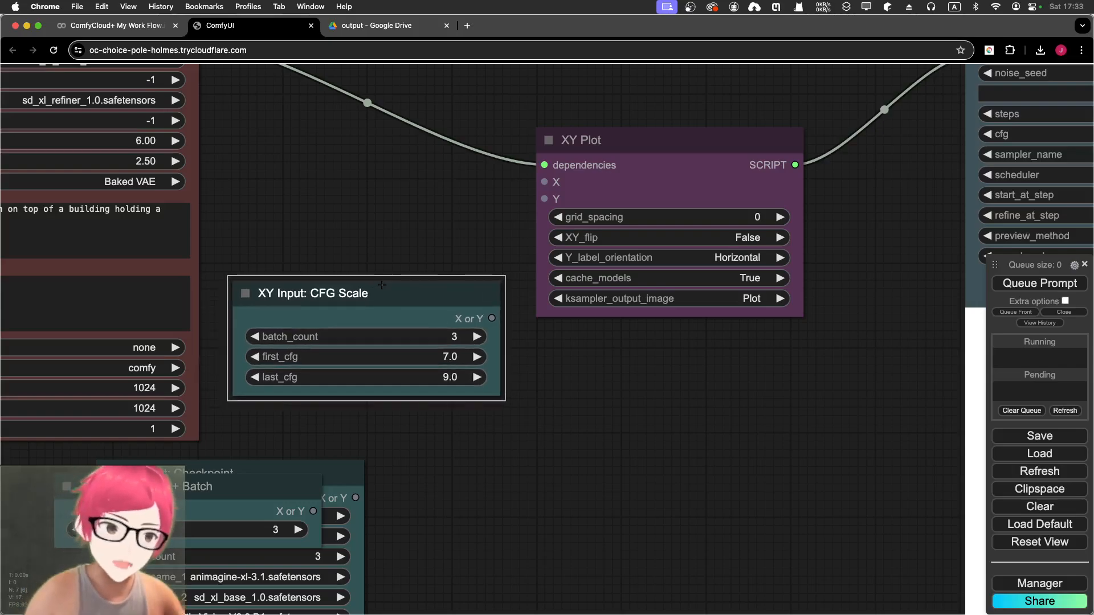
{"action": "left_click_drag", "start_coordinate": [492, 317], "coordinate": [545, 199]}
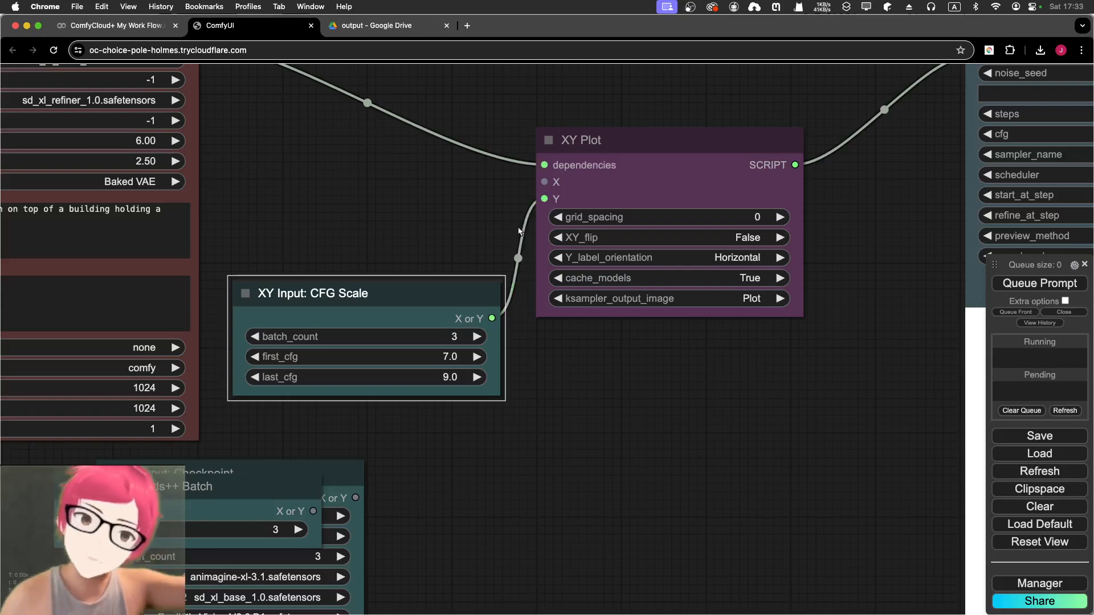
Add an XY Input: Steps node above the CFG Scale node and connect it to the XY Plot's X input
{"action": "double_click", "coordinate": [307, 194]}
{"action": "type", "text": "XY"}
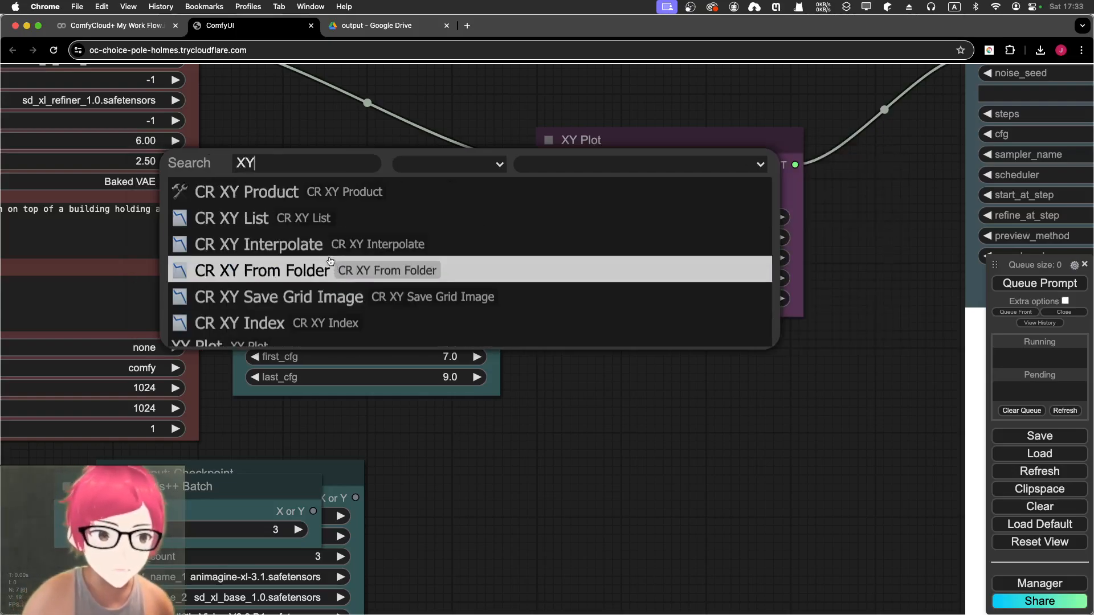
{"action": "scroll", "coordinate": [330, 261], "scroll_direction": "down", "scroll_amount": 1}
{"action": "scroll", "coordinate": [329, 261], "scroll_direction": "down", "scroll_amount": 2}
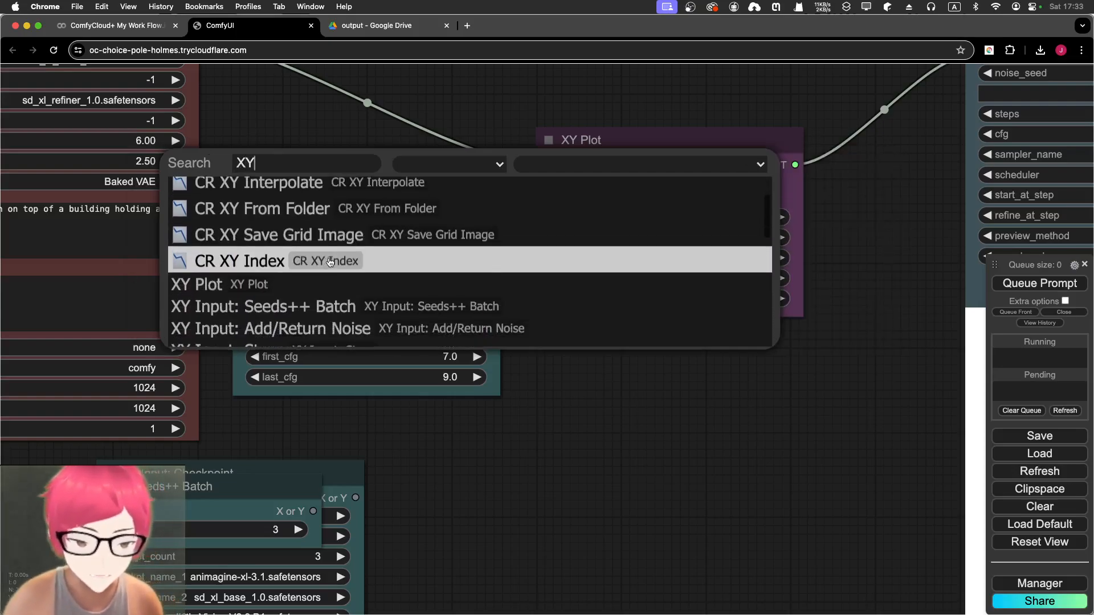
{"action": "scroll", "coordinate": [327, 302], "scroll_direction": "down", "scroll_amount": 1}
{"action": "scroll", "coordinate": [328, 302], "scroll_direction": "down", "scroll_amount": 1}
{"action": "left_click", "coordinate": [327, 300]}
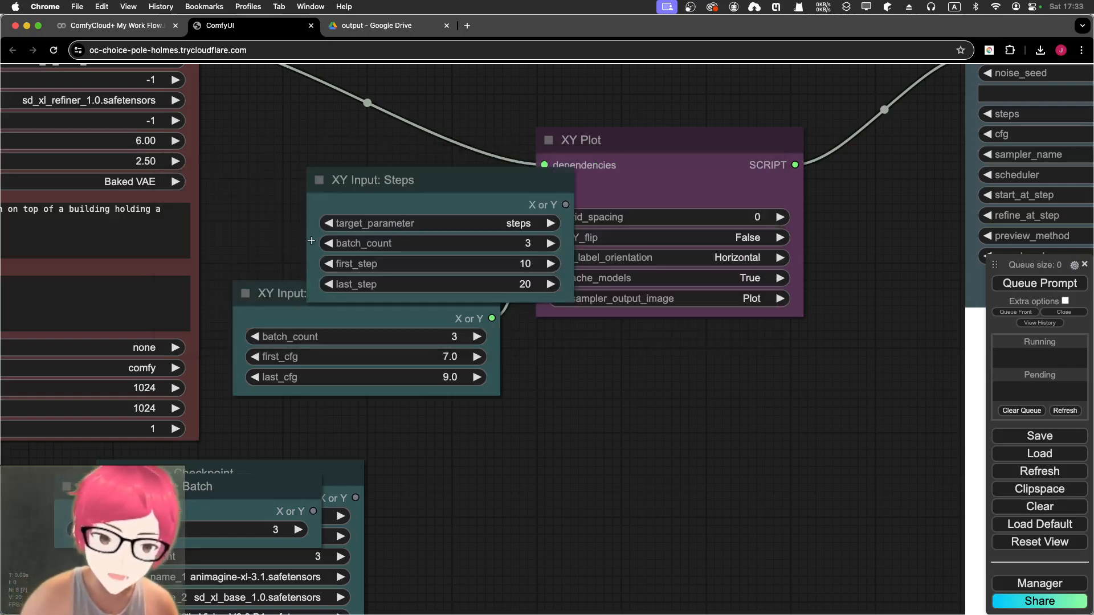
{"action": "left_click_drag", "start_coordinate": [387, 180], "coordinate": [324, 133]}
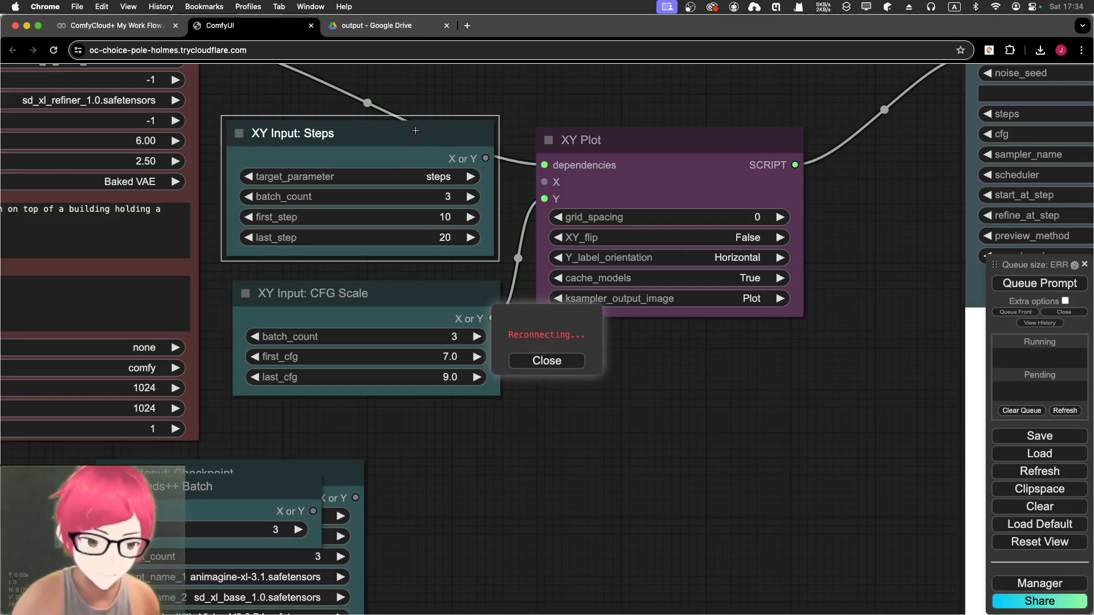
{"action": "left_click_drag", "start_coordinate": [458, 146], "coordinate": [545, 181]}
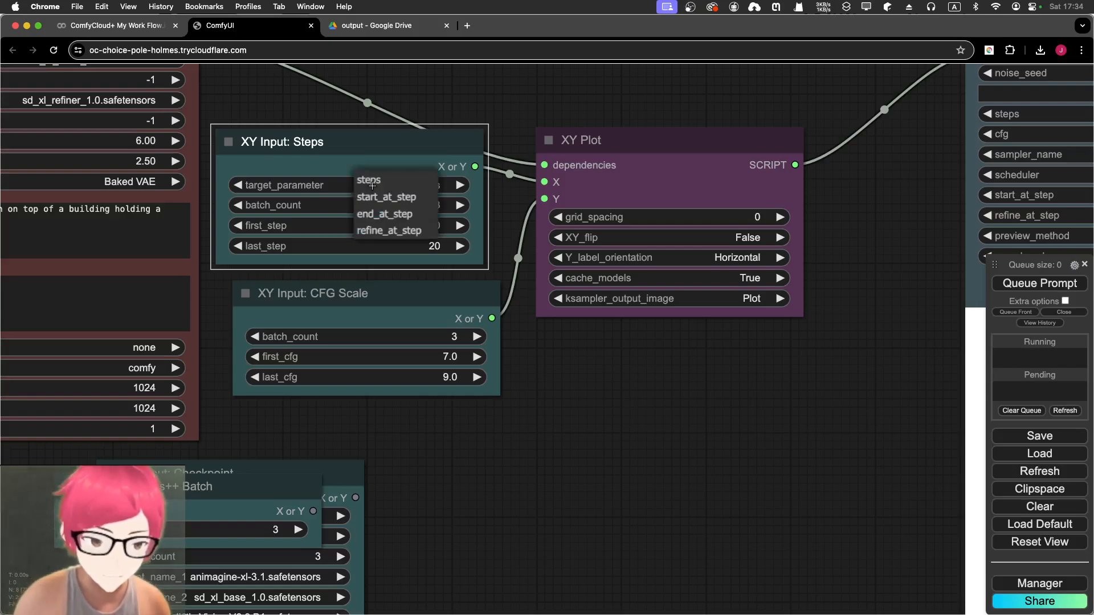
In XY Input: Steps, keep target_parameter on steps and set batch_count to 10 and last_step to 100
{"action": "left_click", "coordinate": [369, 185]}
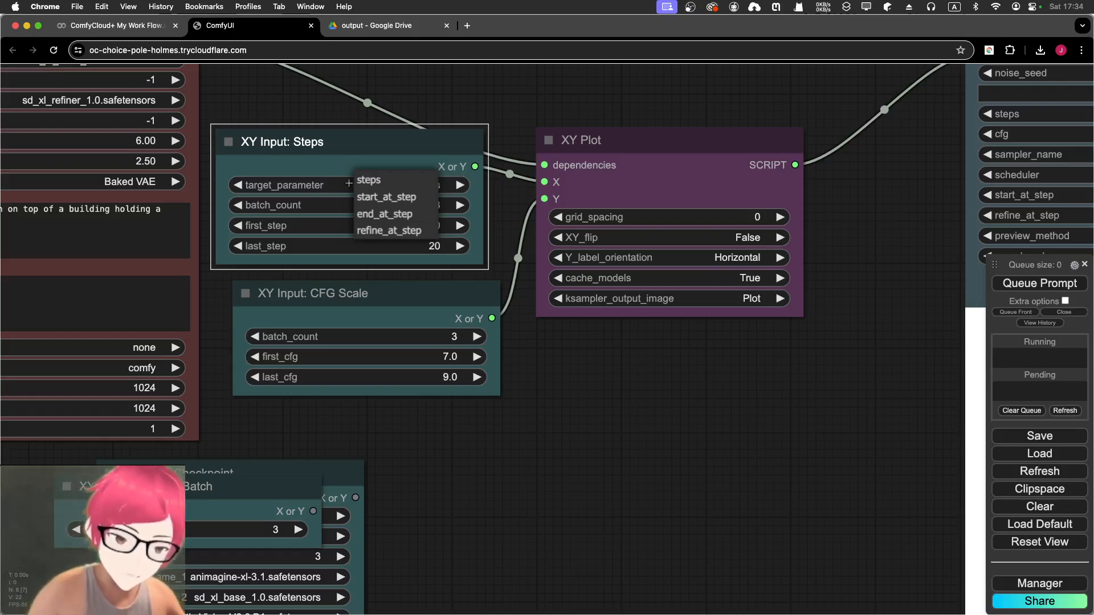
{"action": "left_click", "coordinate": [329, 166]}
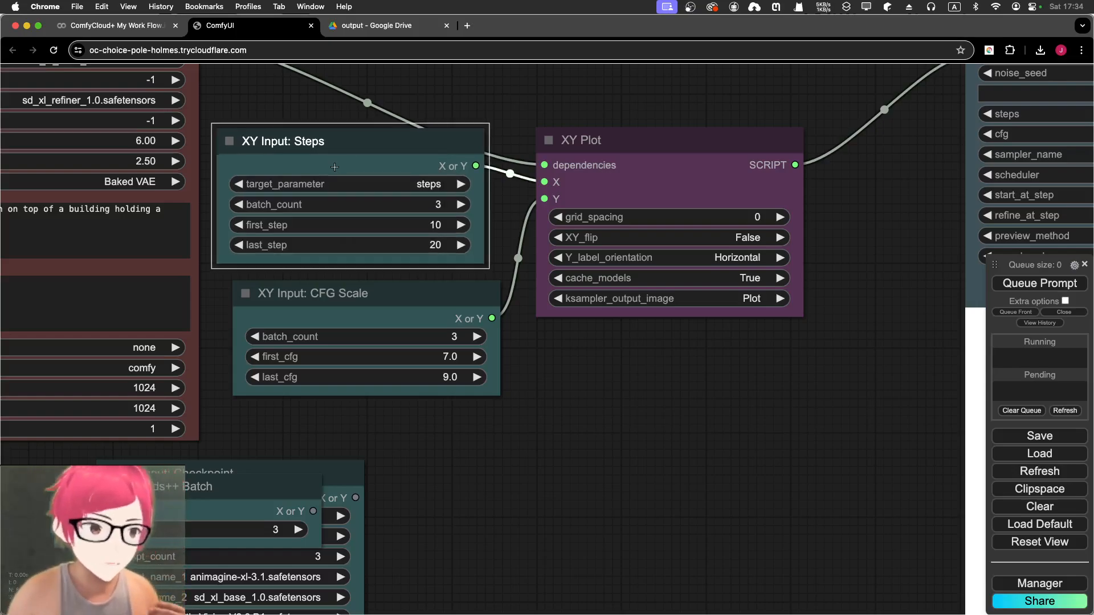
{"action": "left_click", "coordinate": [410, 207]}
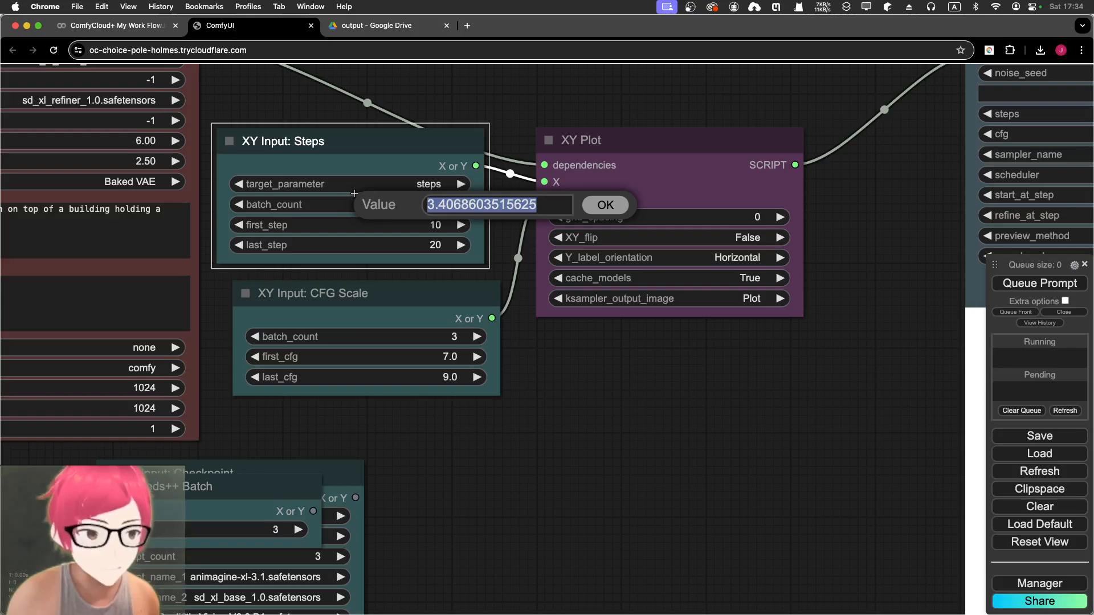
{"action": "type", "text": "10"}
{"action": "key", "text": "Return"}
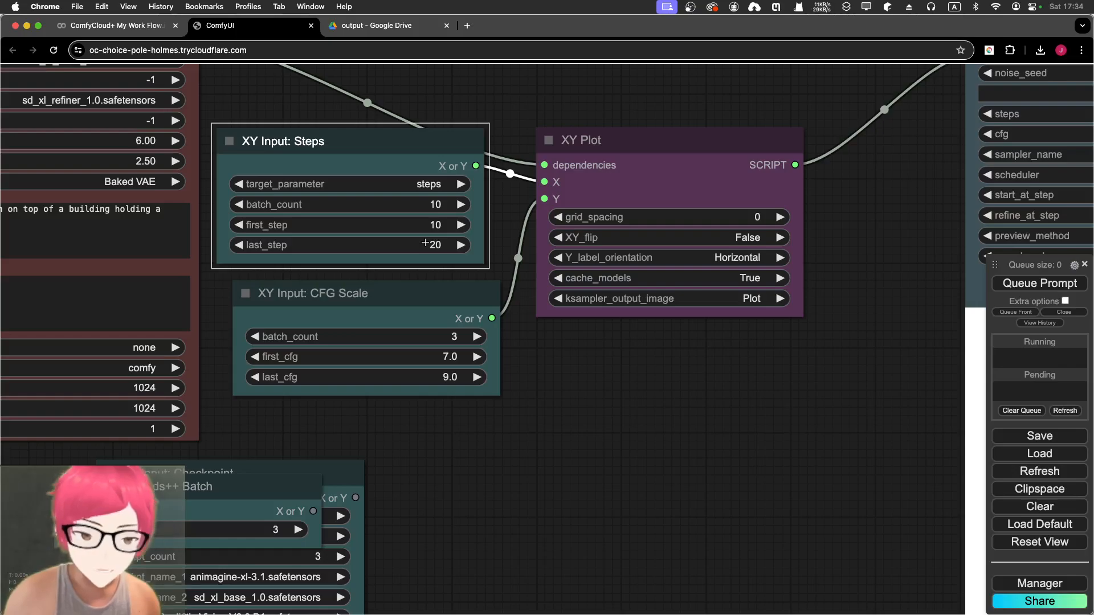
{"action": "left_click", "coordinate": [425, 243]}
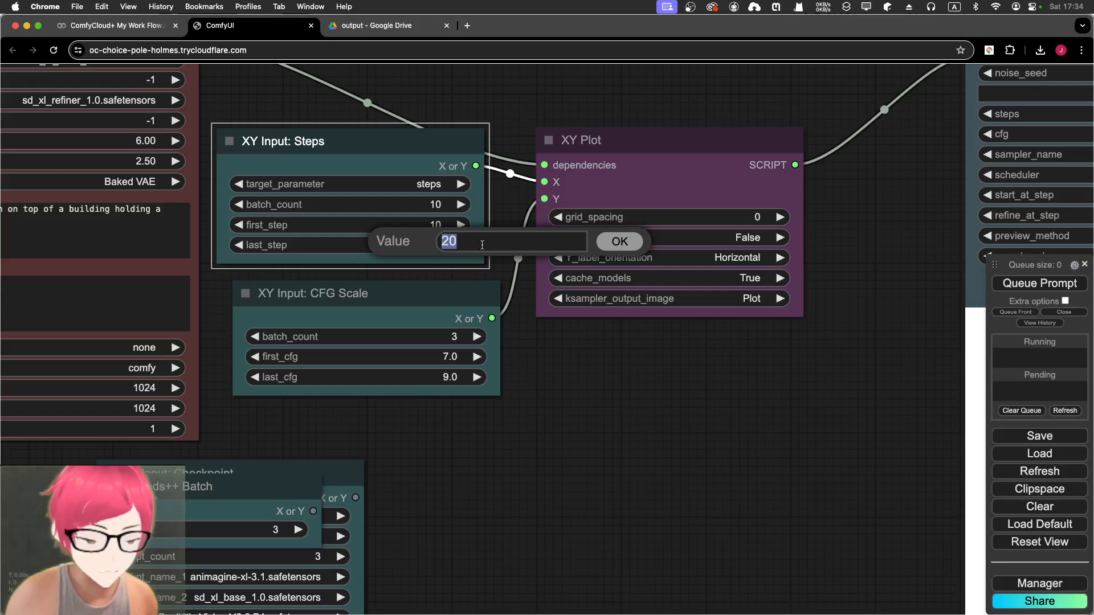
{"action": "type", "text": "100"}
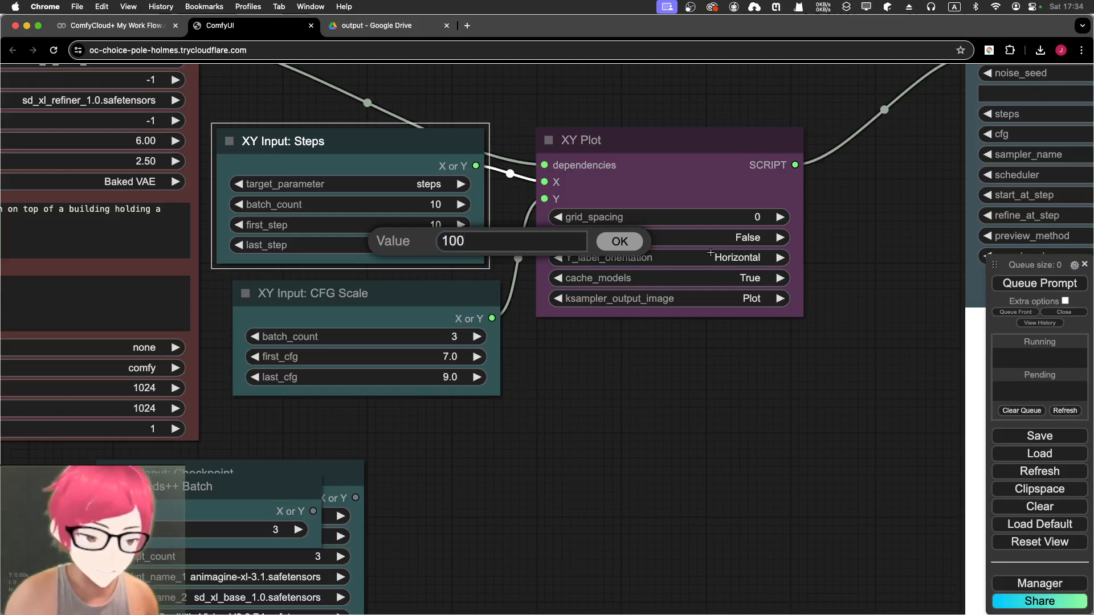
{"action": "left_click", "coordinate": [608, 238]}
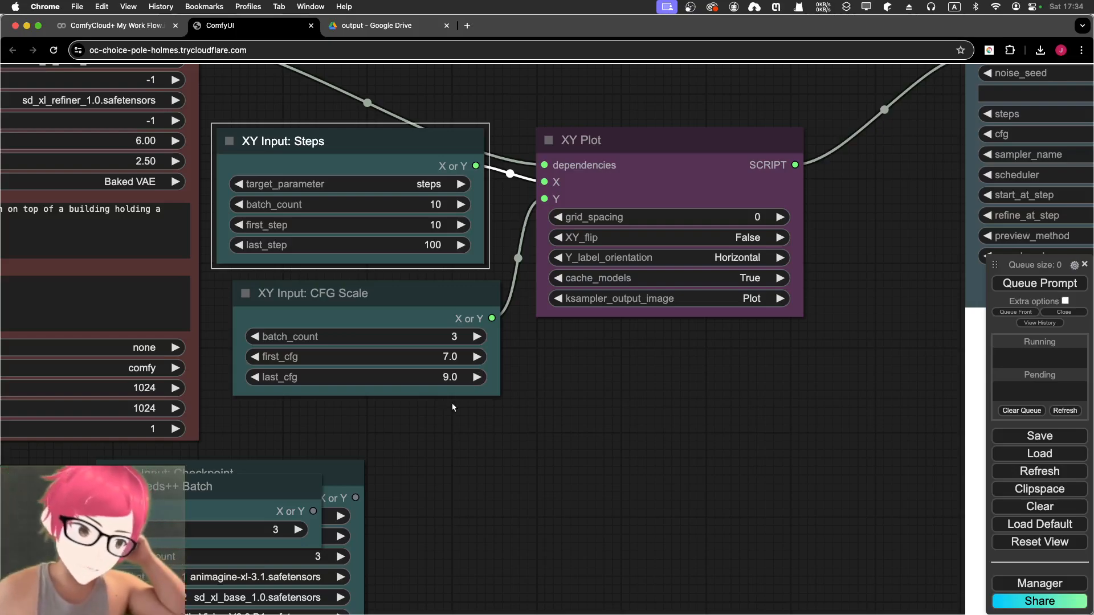
In XY Input: CFG Scale, set batch_count to 10, first_cfg to 2.0 and last_cfg to 20.0
{"action": "left_click", "coordinate": [447, 337]}
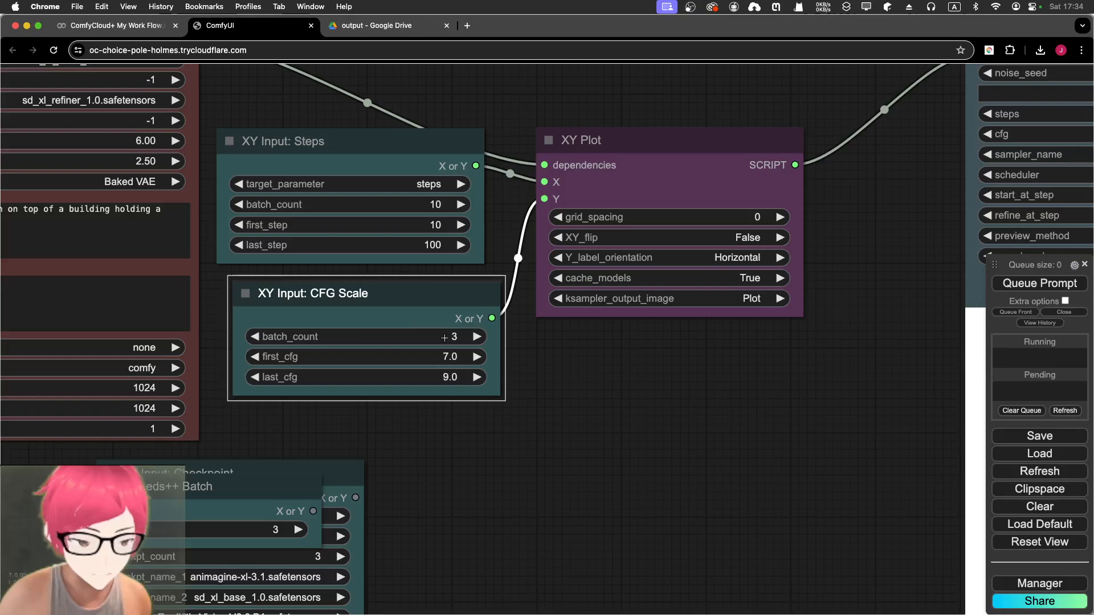
{"action": "type", "text": "10"}
{"action": "key", "text": "Return"}
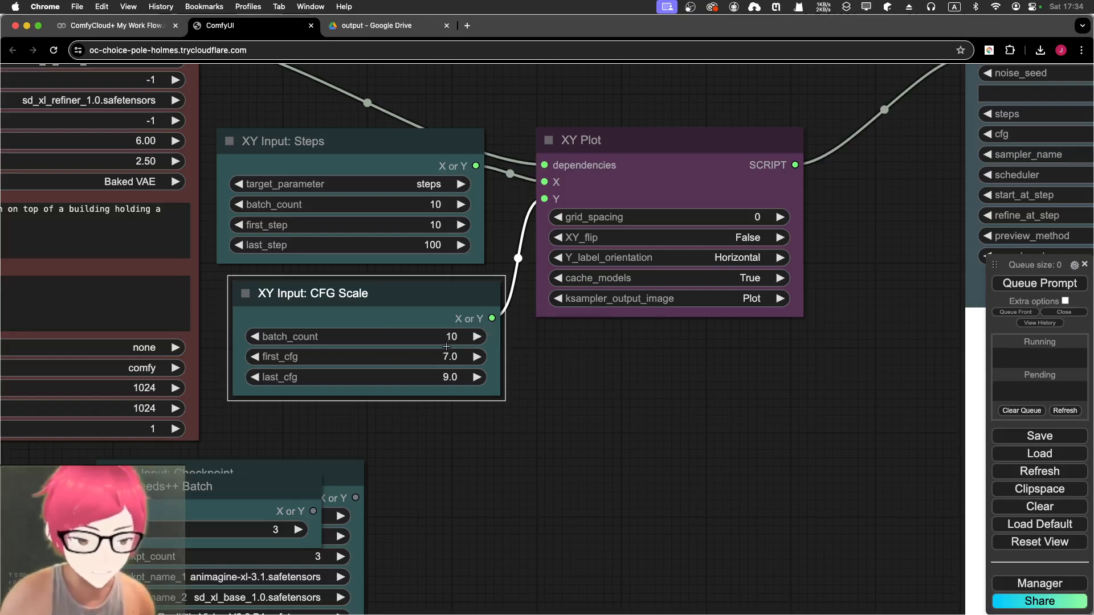
{"action": "left_click", "coordinate": [447, 357]}
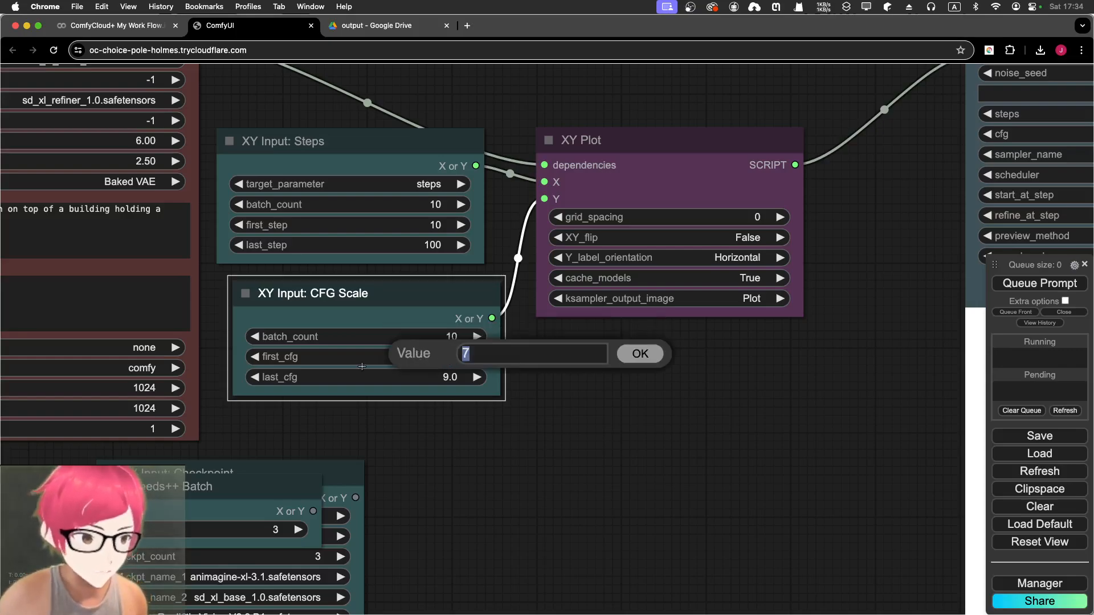
{"action": "type", "text": "2"}
{"action": "key", "text": "Return"}
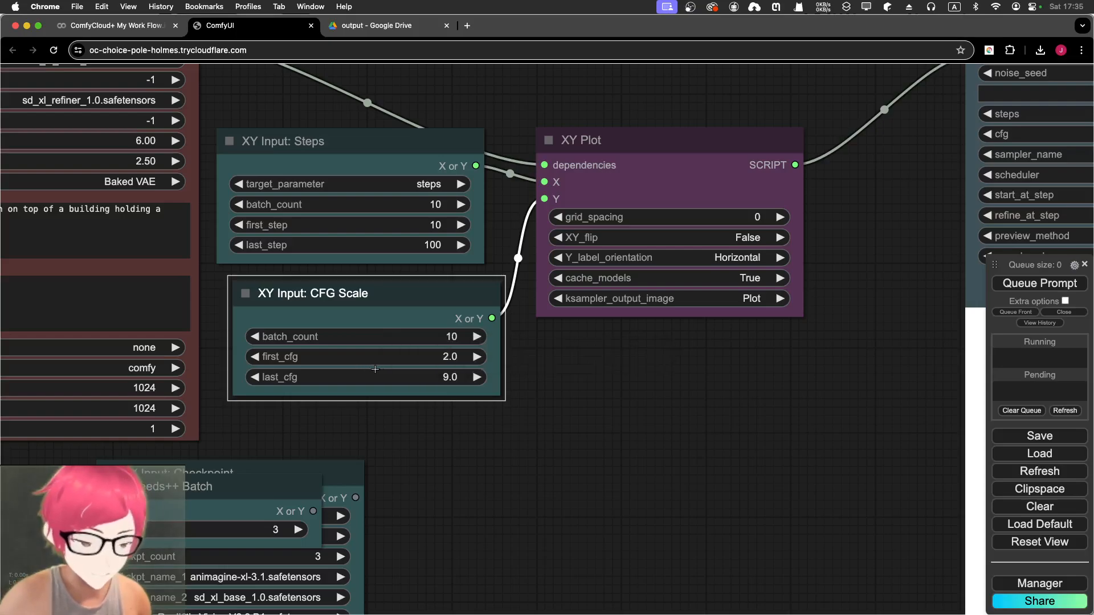
{"action": "left_click", "coordinate": [408, 377]}
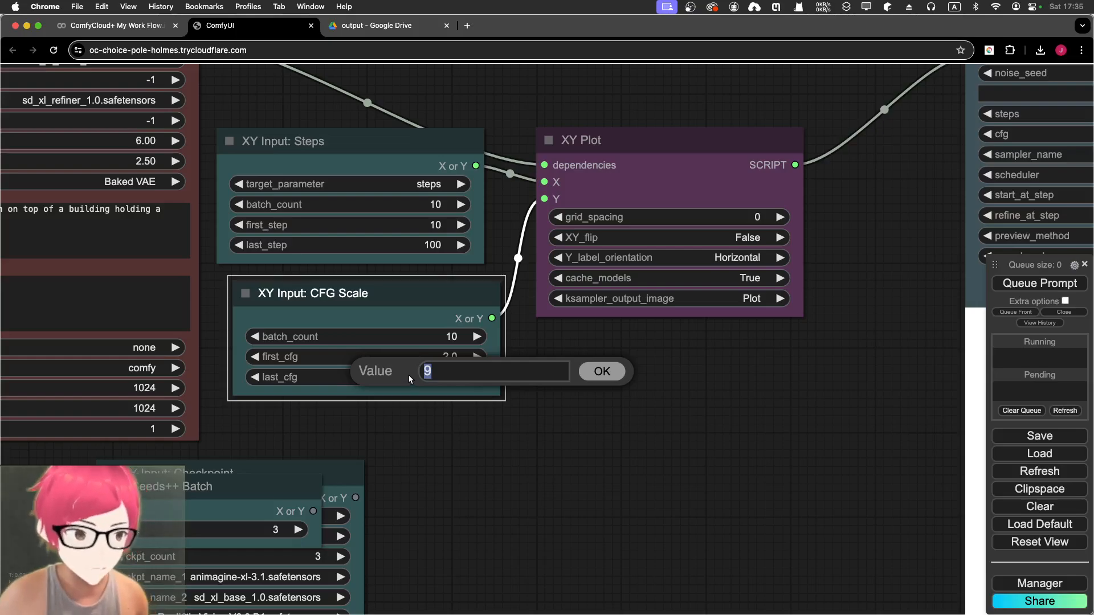
{"action": "type", "text": "20"}
{"action": "key", "text": "Return"}
{"action": "left_click", "coordinate": [470, 290]}
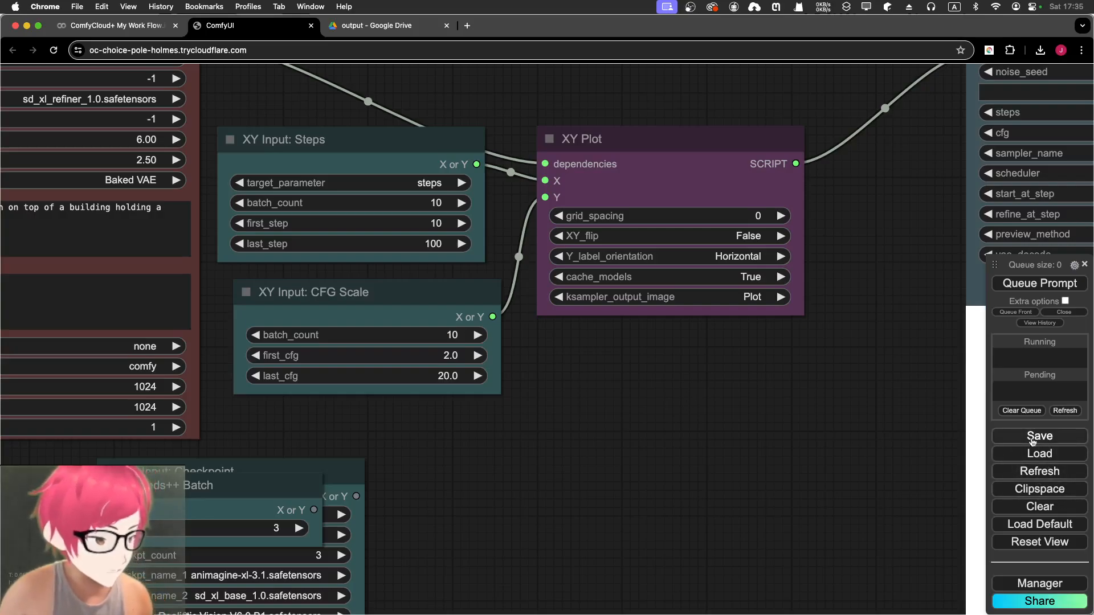
Queue the prompt to generate the XY plot of step counts against CFG scale
{"action": "left_click_drag", "start_coordinate": [865, 385], "coordinate": [493, 317]}
{"action": "scroll", "coordinate": [760, 373], "scroll_direction": "up", "scroll_amount": 5}
{"action": "scroll", "coordinate": [760, 373], "scroll_direction": "down", "scroll_amount": 10}
{"action": "scroll", "coordinate": [440, 283], "scroll_direction": "up", "scroll_amount": 5}
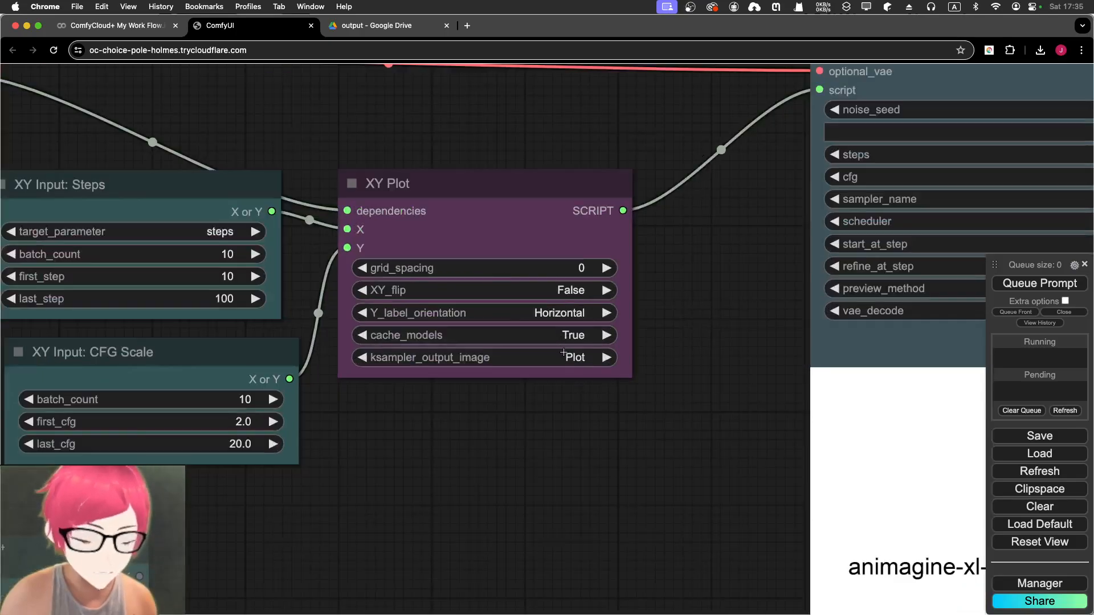
{"action": "left_click_drag", "start_coordinate": [874, 465], "coordinate": [515, 323]}
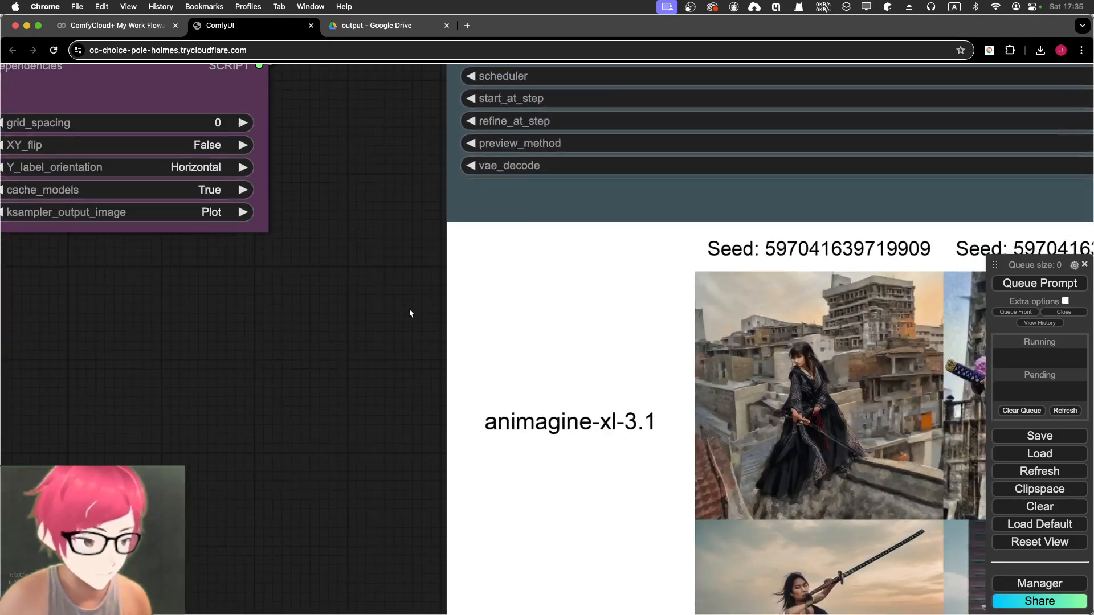
{"action": "left_click", "coordinate": [1020, 286]}
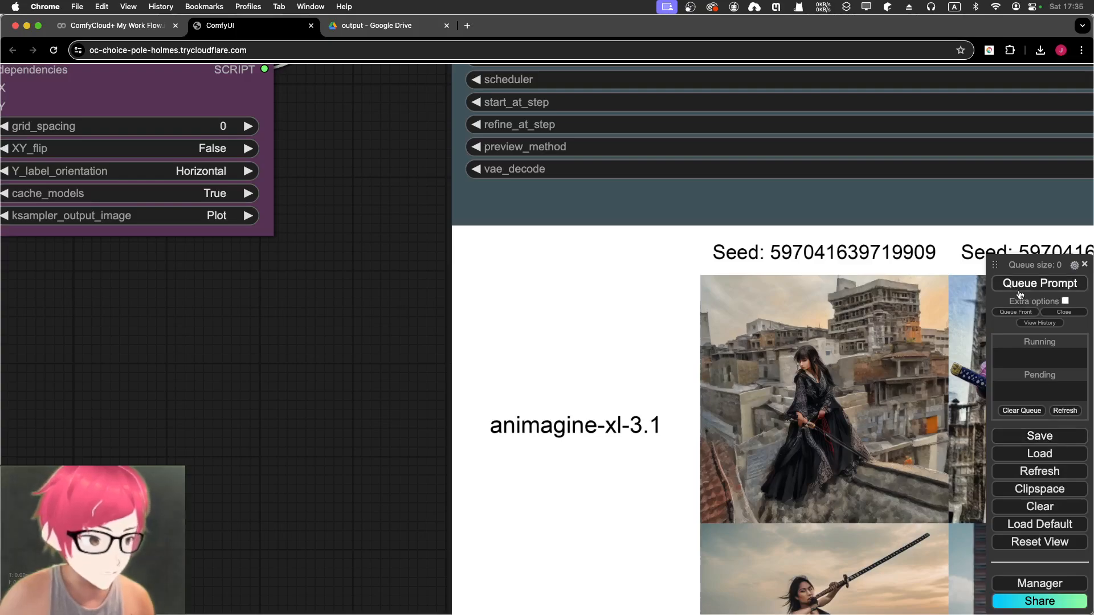
{"action": "scroll", "coordinate": [825, 308], "scroll_direction": "up", "scroll_amount": 2}
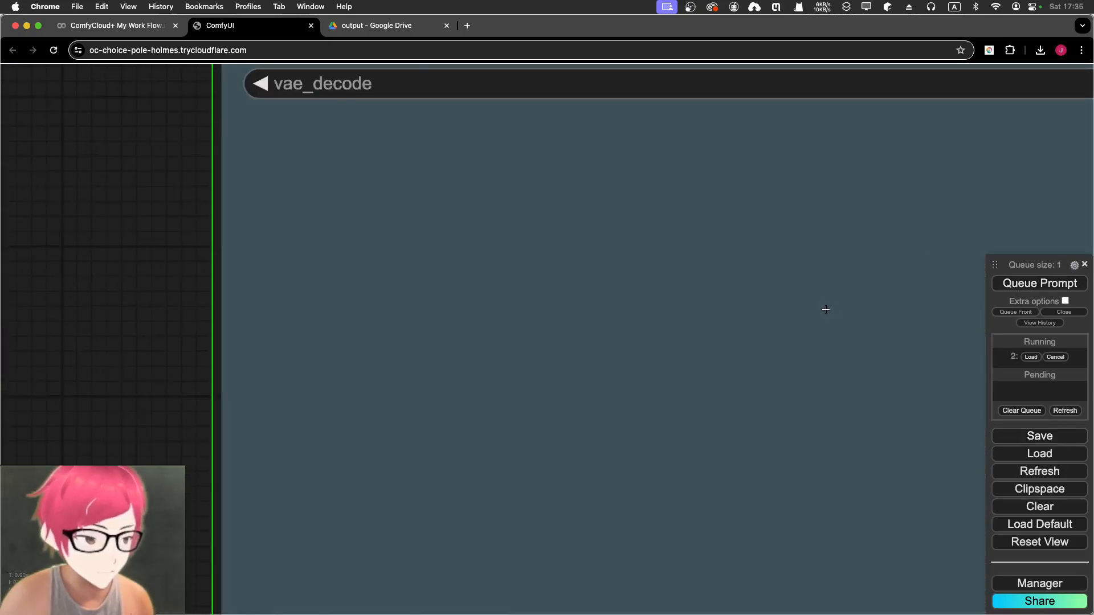
{"action": "scroll", "coordinate": [819, 307], "scroll_direction": "down", "scroll_amount": 6}
{"action": "left_click_drag", "start_coordinate": [695, 367], "coordinate": [371, 350]}
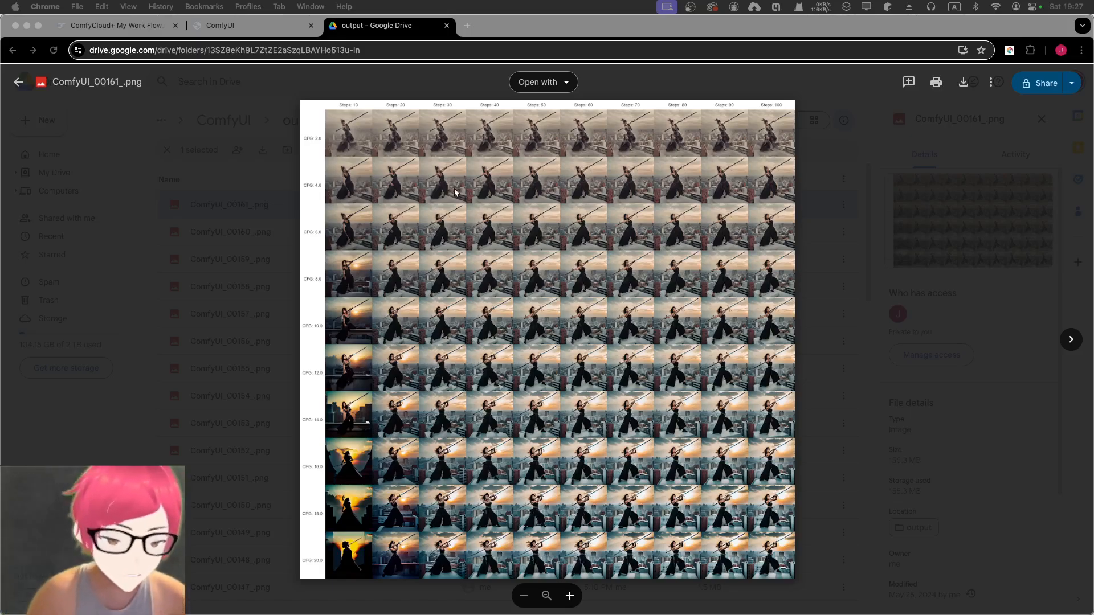
Check the KSampler preview and the Save Image node in ComfyUI, and return to the plot image in Google Drive
{"action": "left_click", "coordinate": [220, 30]}
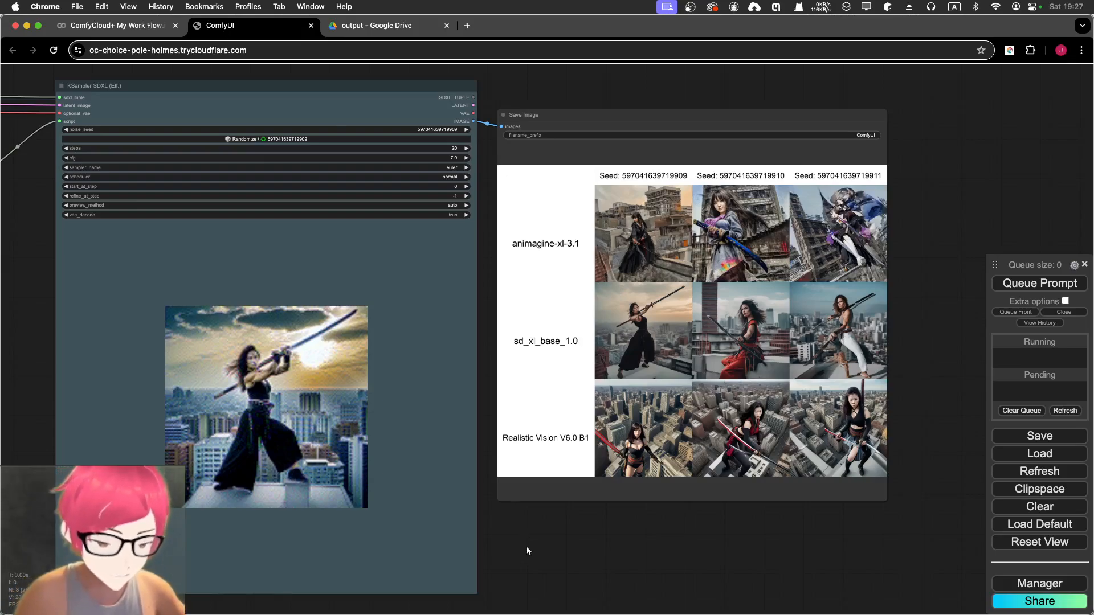
{"action": "scroll", "coordinate": [526, 545], "scroll_direction": "up", "scroll_amount": 1}
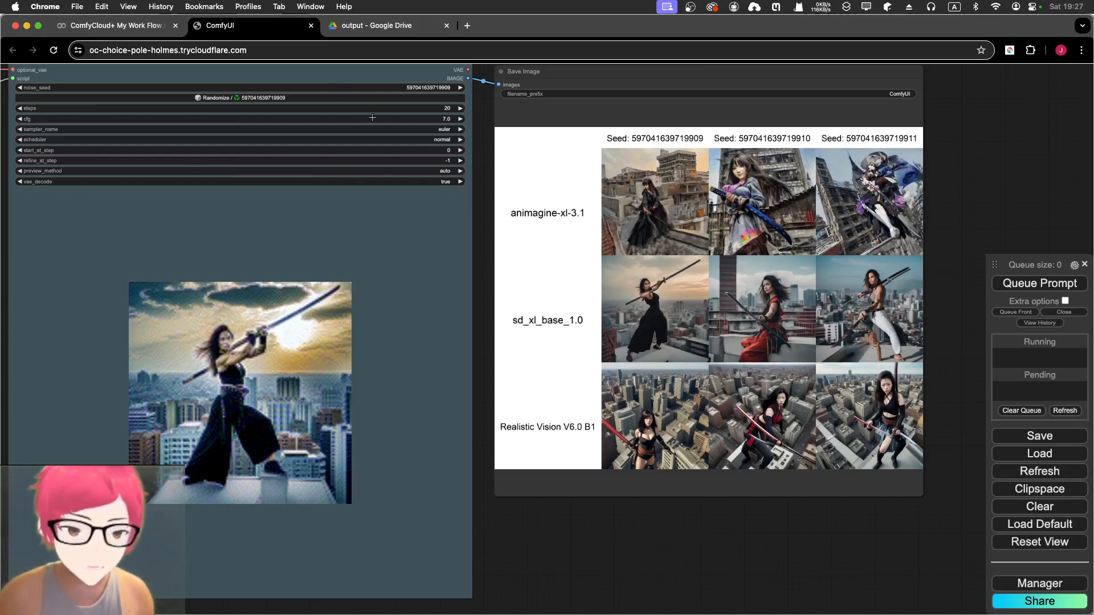
{"action": "left_click", "coordinate": [350, 29]}
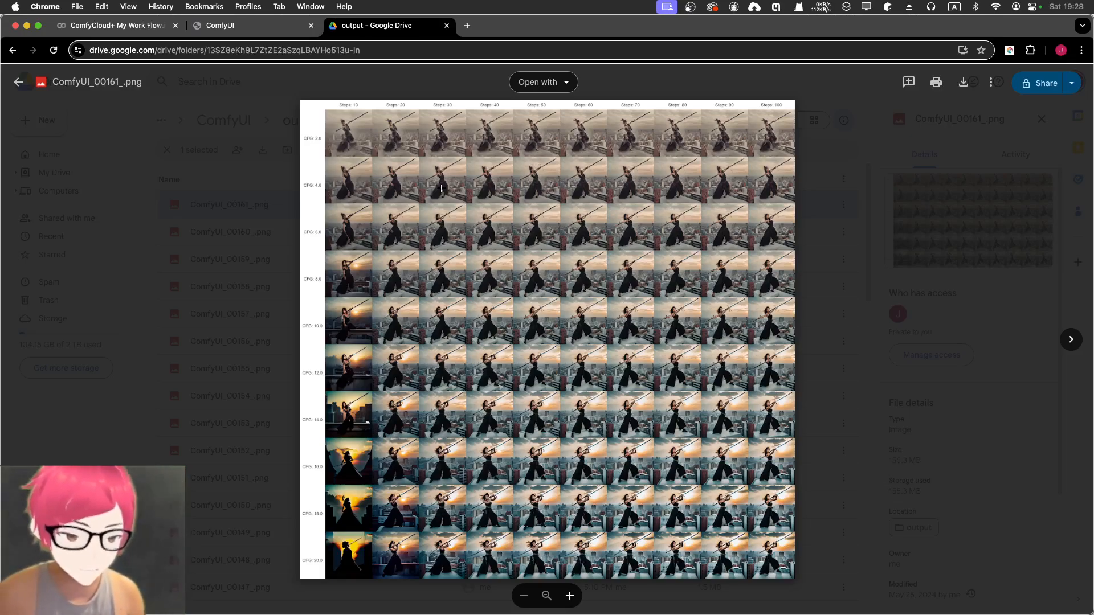
Inspect individual images in the ComfyUI_00161_.png grid close up, and return to the full grid
{"action": "left_click", "coordinate": [570, 595]}
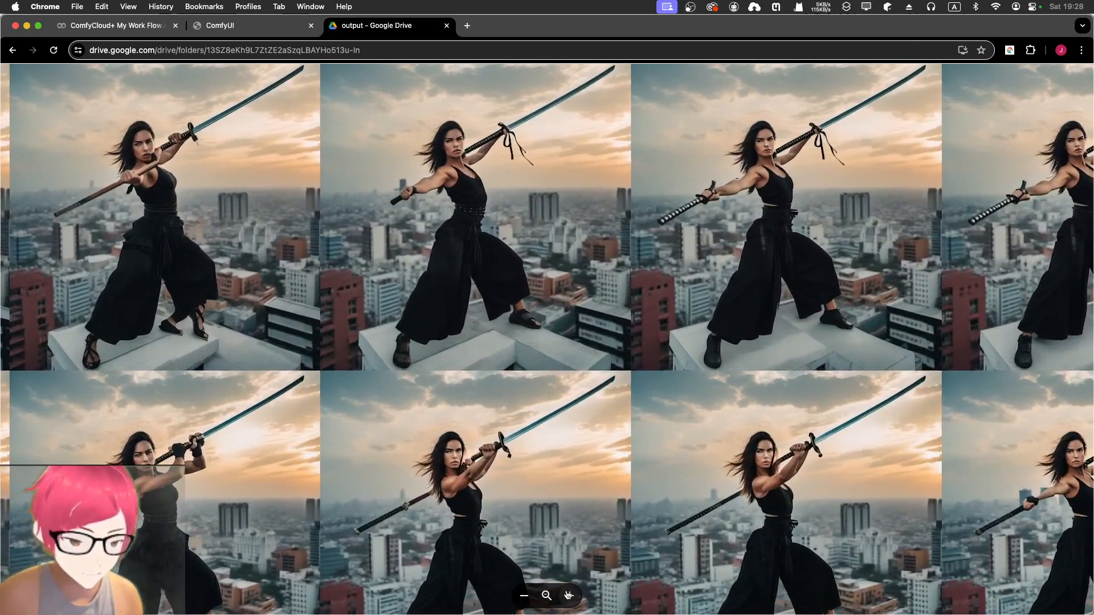
{"action": "left_click", "coordinate": [568, 596]}
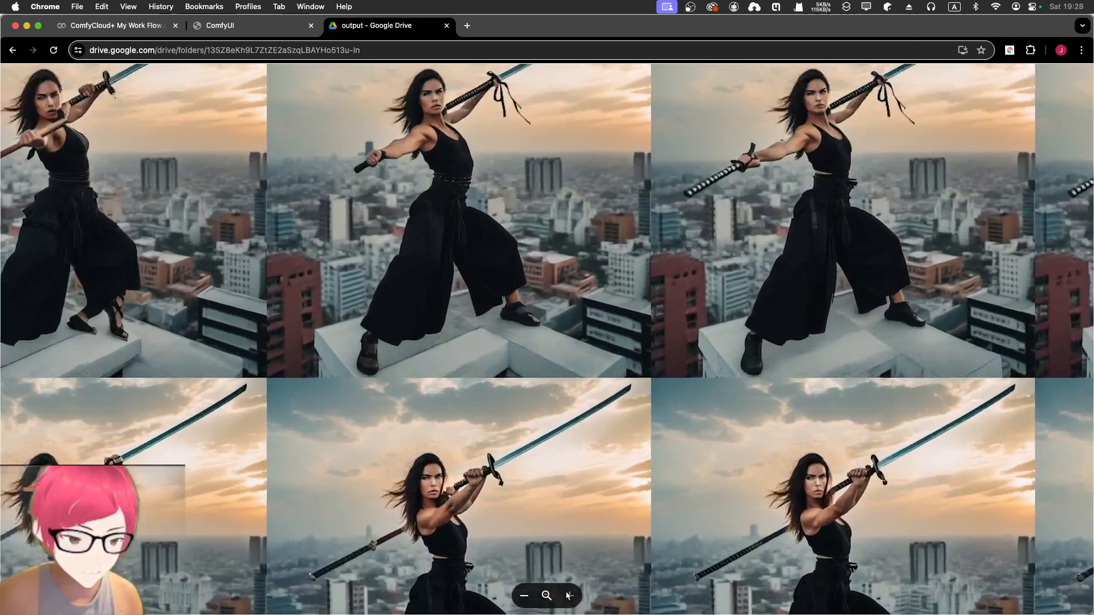
{"action": "left_click", "coordinate": [568, 596]}
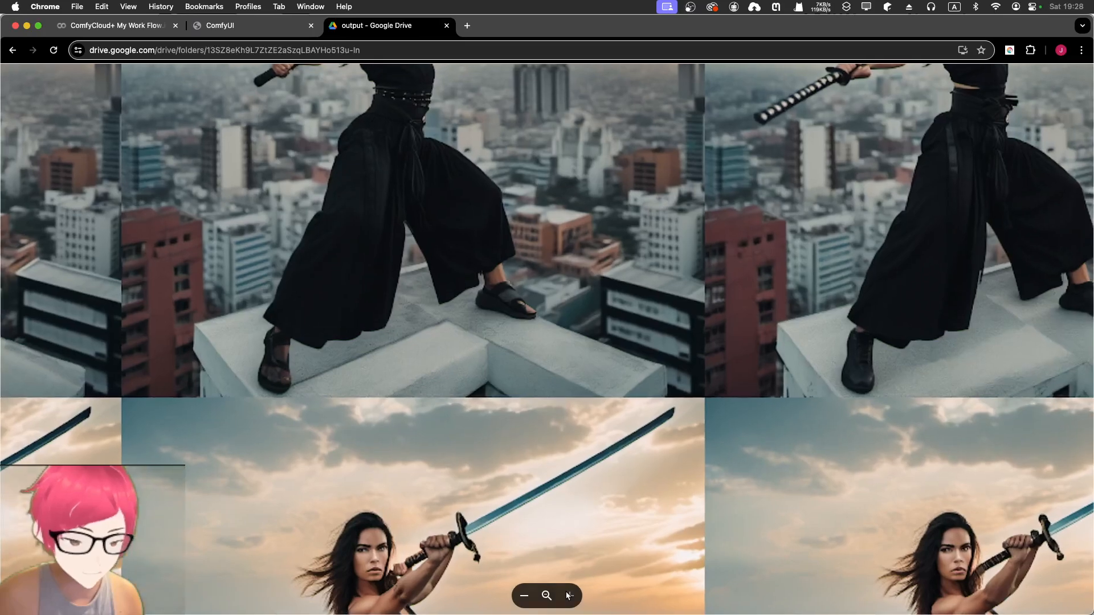
{"action": "left_click", "coordinate": [525, 595]}
{"action": "left_click", "coordinate": [527, 596]}
{"action": "left_click", "coordinate": [524, 596]}
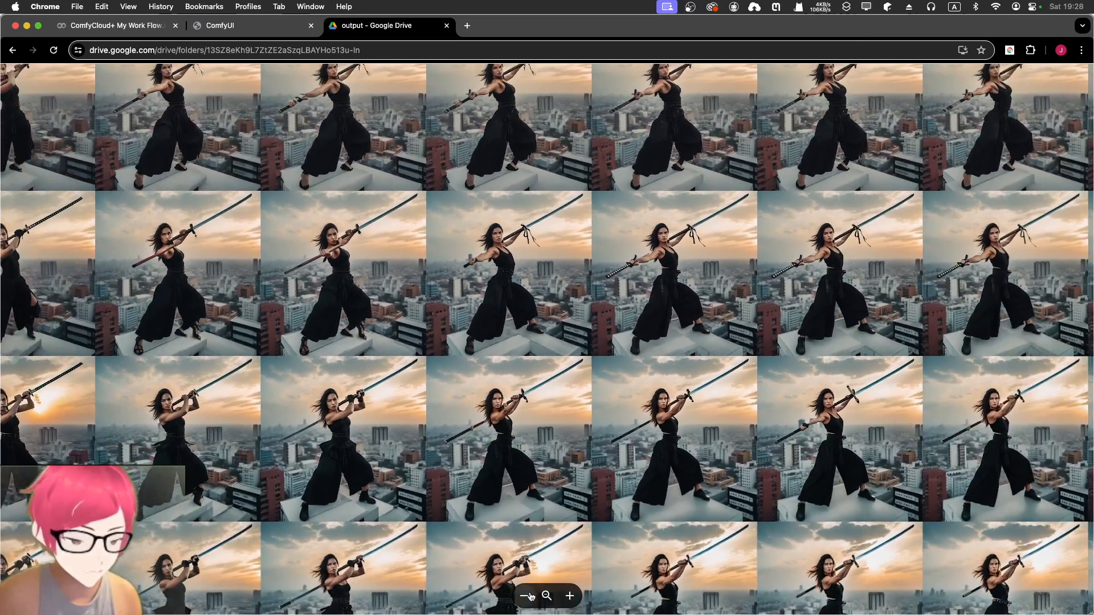
{"action": "left_click", "coordinate": [527, 596]}
{"action": "left_click", "coordinate": [527, 596]}
{"action": "left_click", "coordinate": [527, 596]}
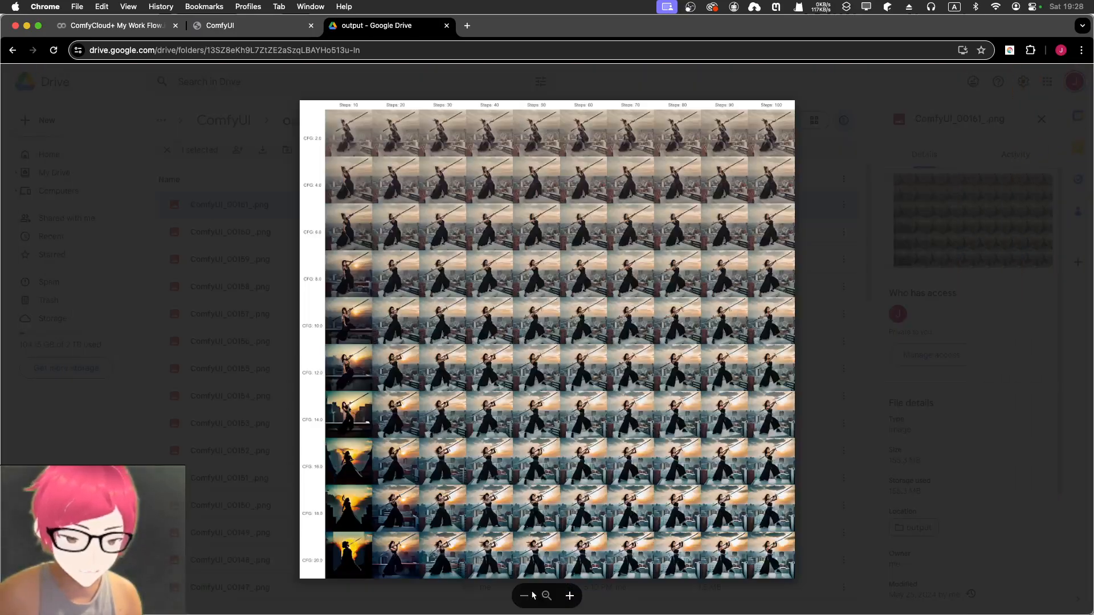
Compare the grid's CFG rows, starting from CFG 2.0, across the columns from 10 to 100 steps
{"action": "left_click", "coordinate": [570, 596]}
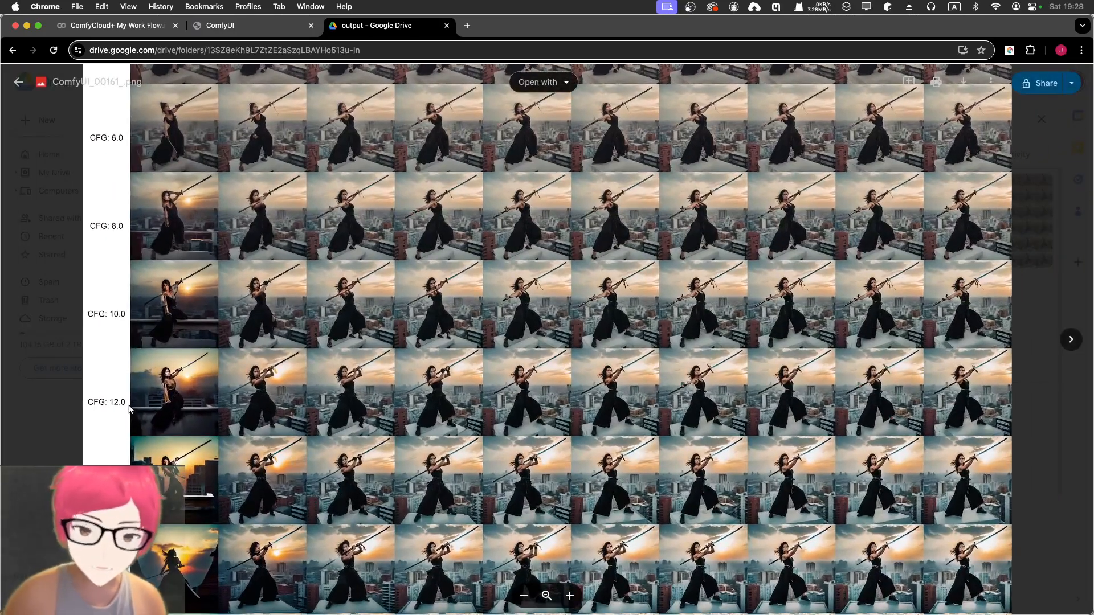
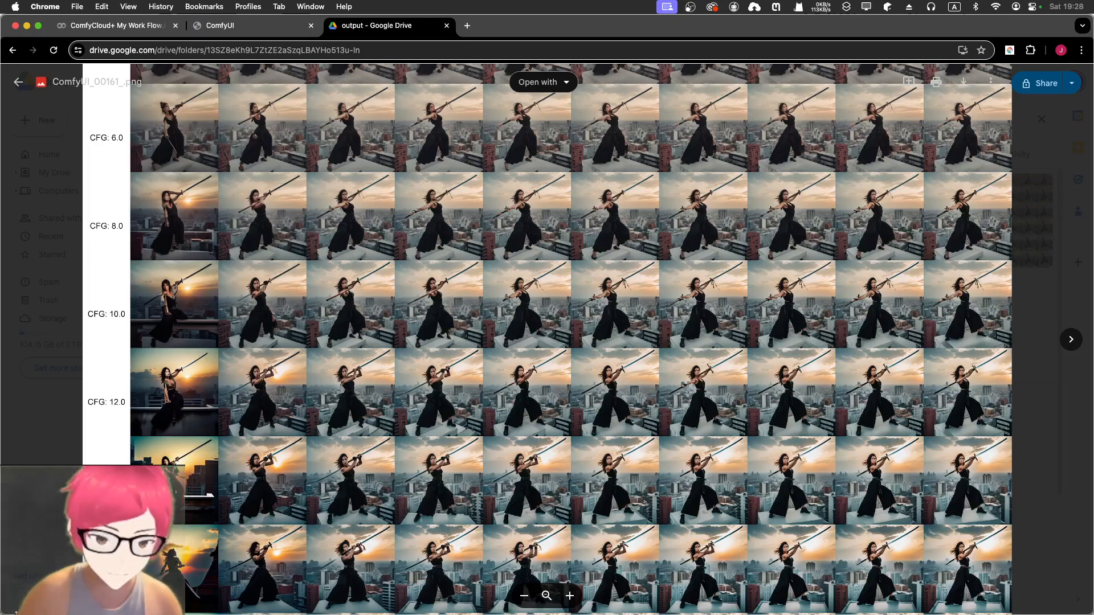
{"action": "scroll", "coordinate": [231, 394], "scroll_direction": "up", "scroll_amount": 3}
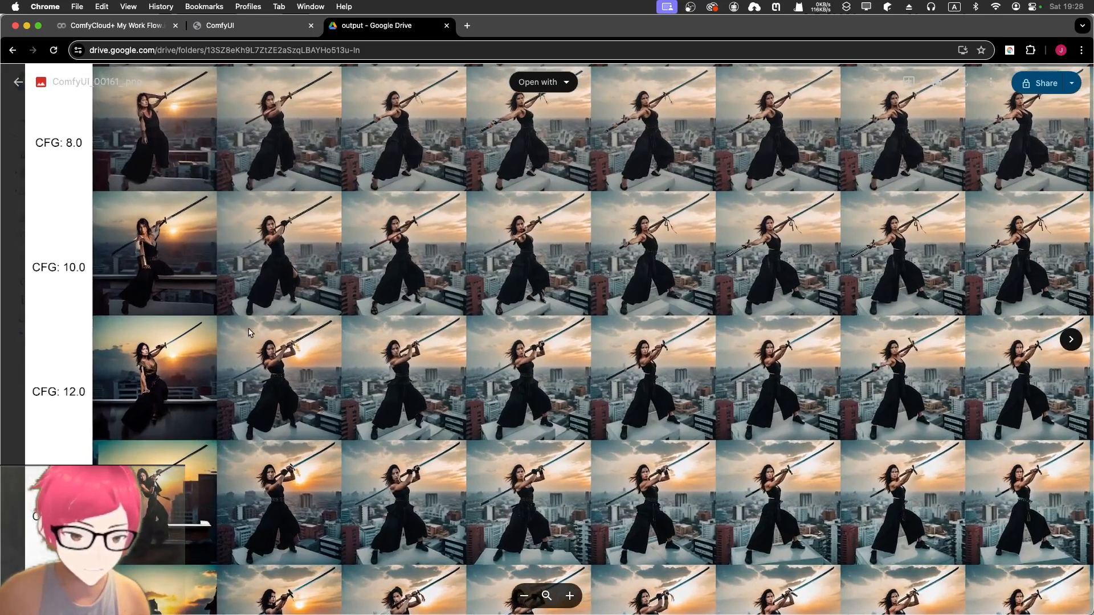
{"action": "scroll", "coordinate": [251, 326], "scroll_direction": "down", "scroll_amount": 5}
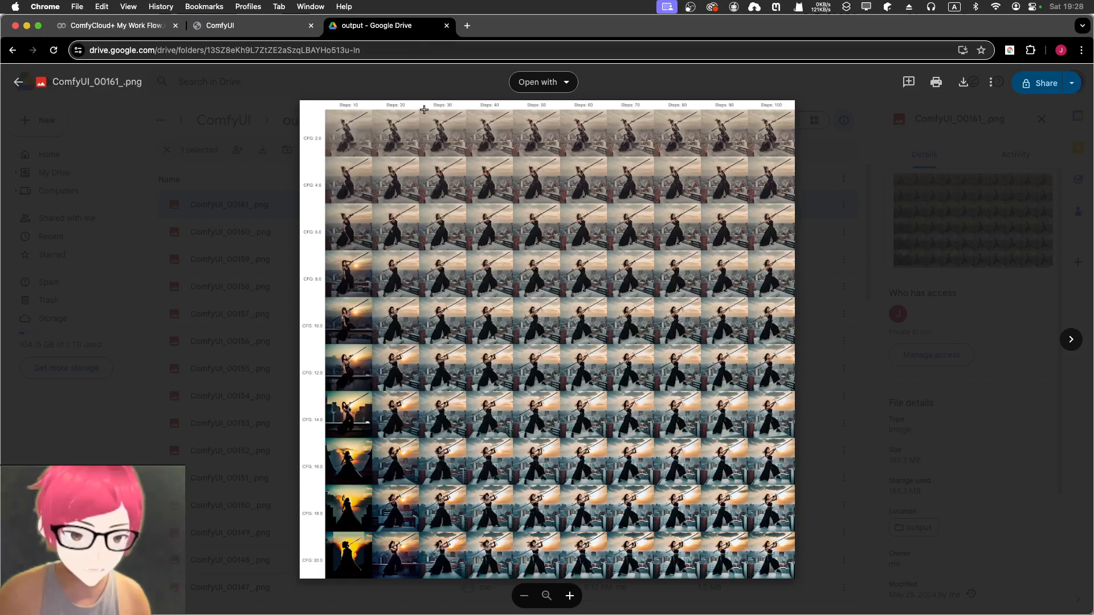
{"action": "scroll", "coordinate": [423, 108], "scroll_direction": "up", "scroll_amount": 5}
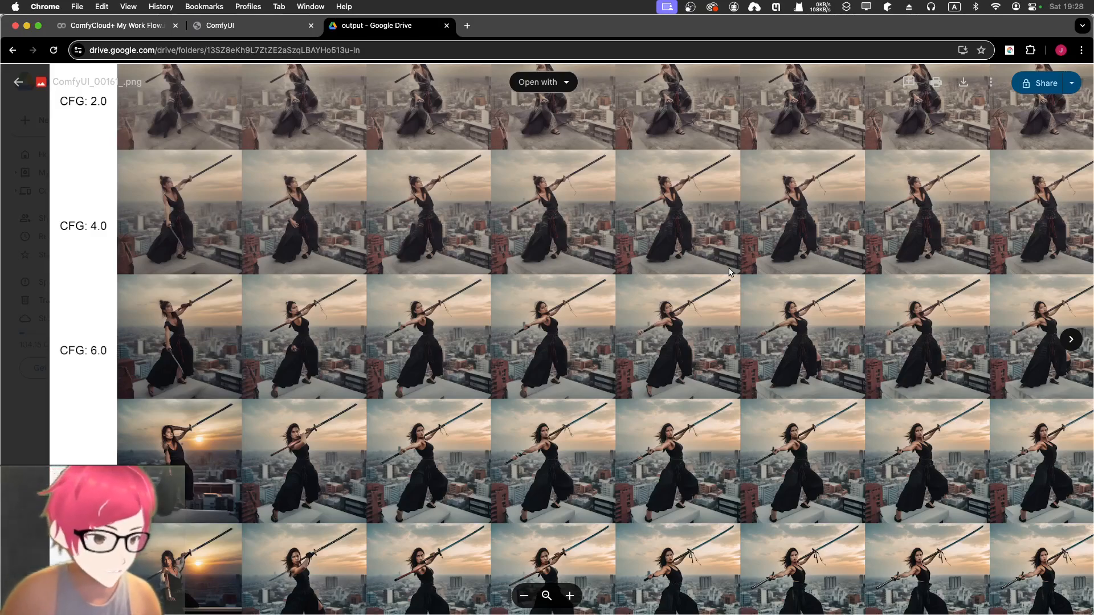
{"action": "scroll", "coordinate": [836, 310], "scroll_direction": "up", "scroll_amount": 2}
{"action": "scroll", "coordinate": [836, 310], "scroll_direction": "down", "scroll_amount": 5}
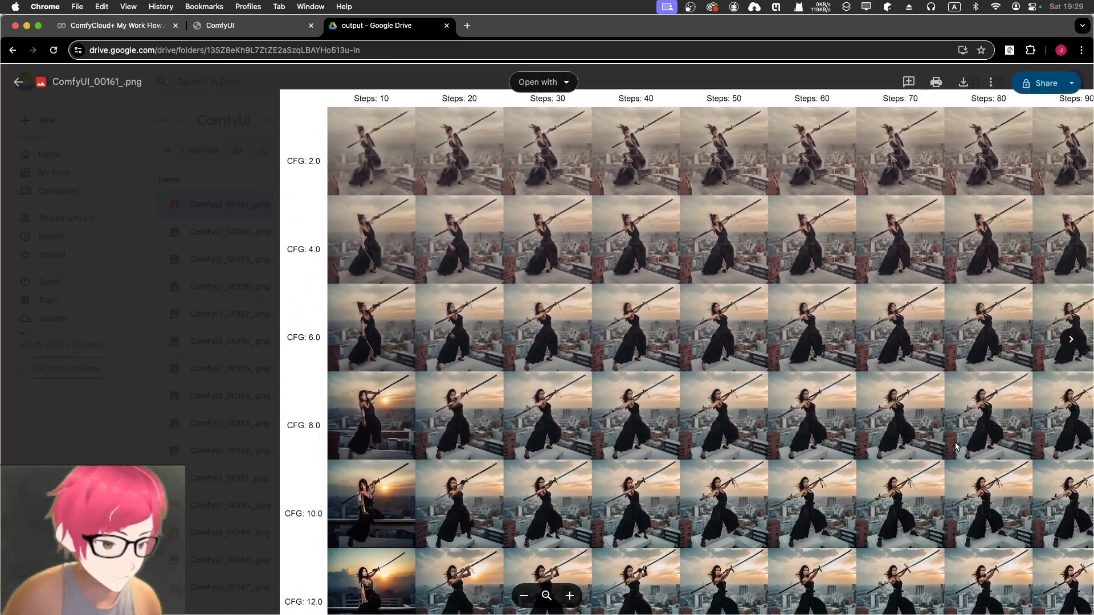
{"action": "left_click_drag", "start_coordinate": [959, 447], "coordinate": [474, 415]}
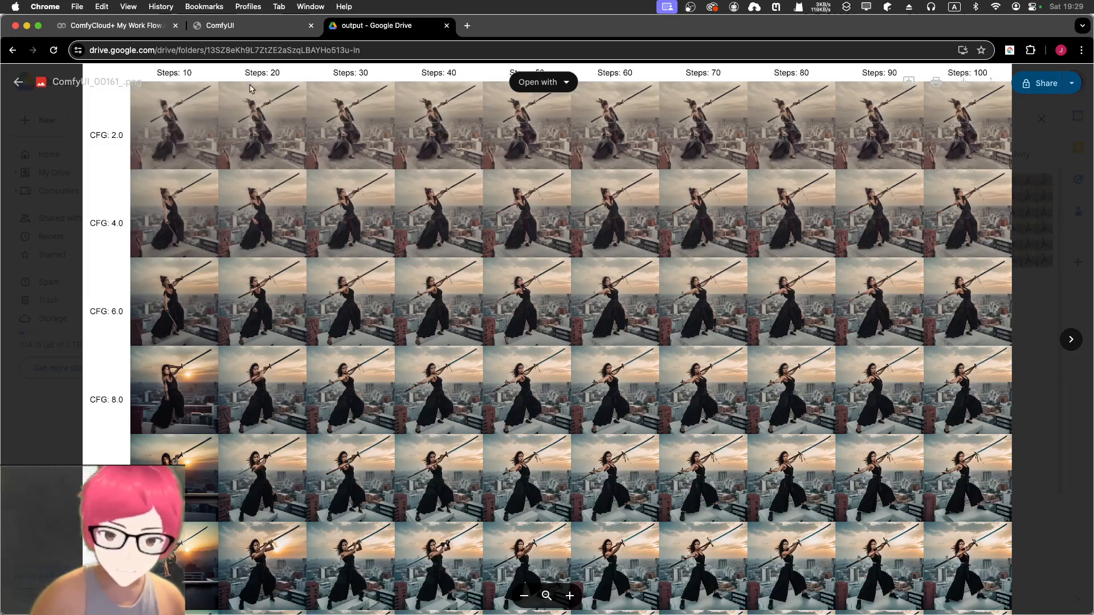
{"action": "scroll", "coordinate": [913, 90], "scroll_direction": "down", "scroll_amount": 5}
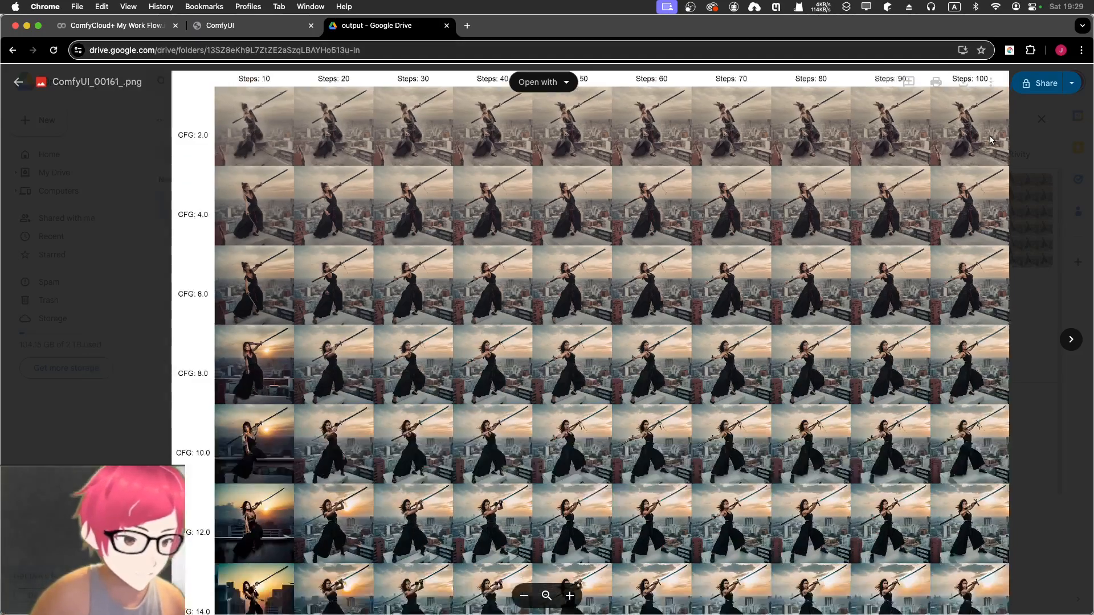
Examine the 90- and 100-step images close up, working down the CFG rows from 2.0, and return to the full grid
{"action": "scroll", "coordinate": [817, 144], "scroll_direction": "up", "scroll_amount": 10}
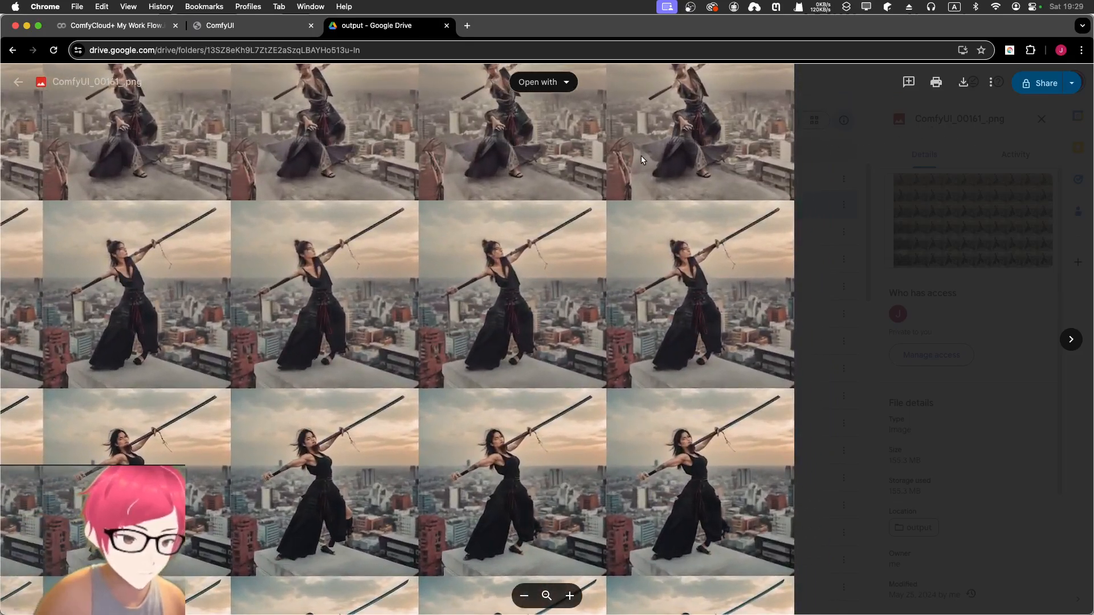
{"action": "left_click_drag", "start_coordinate": [719, 92], "coordinate": [700, 310]}
{"action": "scroll", "coordinate": [712, 170], "scroll_direction": "up", "scroll_amount": 6}
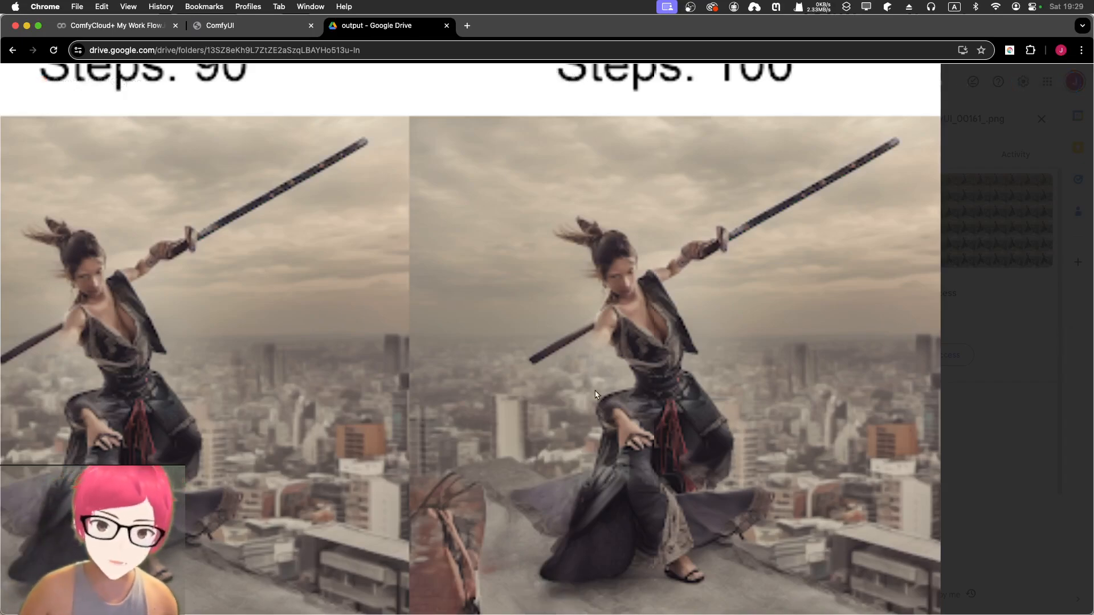
{"action": "scroll", "coordinate": [655, 484], "scroll_direction": "down", "scroll_amount": 5}
{"action": "scroll", "coordinate": [669, 511], "scroll_direction": "down", "scroll_amount": 7}
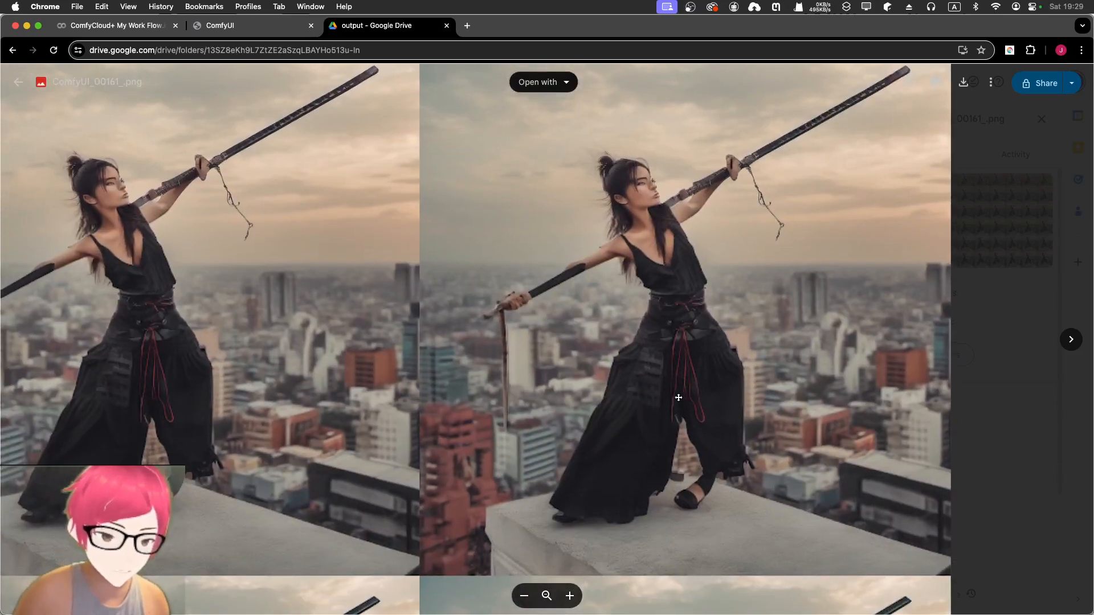
{"action": "scroll", "coordinate": [681, 410], "scroll_direction": "down", "scroll_amount": 6}
{"action": "scroll", "coordinate": [681, 391], "scroll_direction": "down", "scroll_amount": 8}
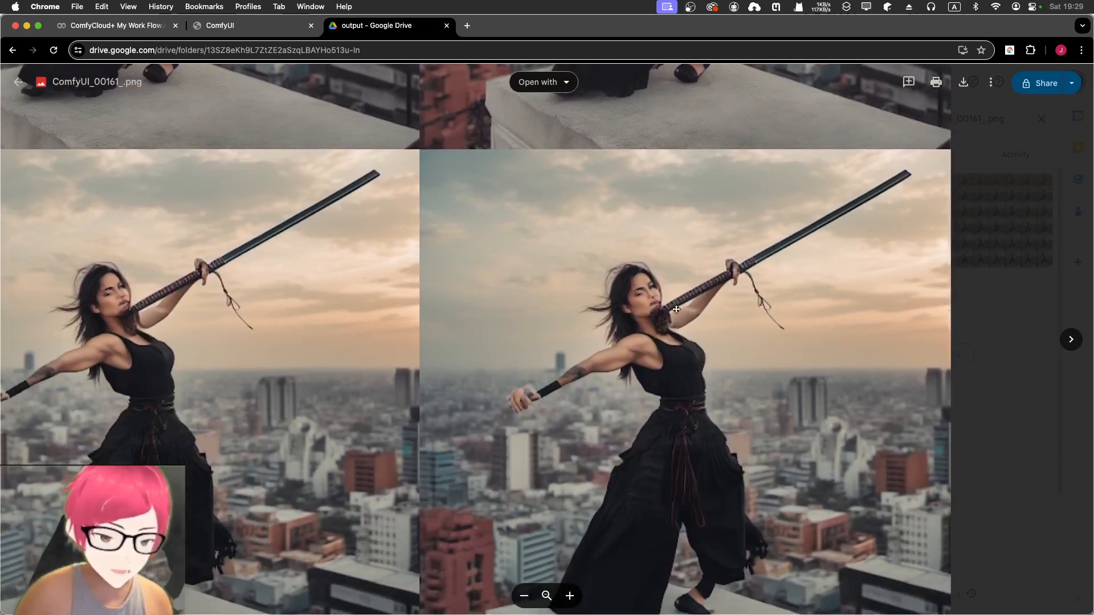
{"action": "scroll", "coordinate": [705, 191], "scroll_direction": "down", "scroll_amount": 6}
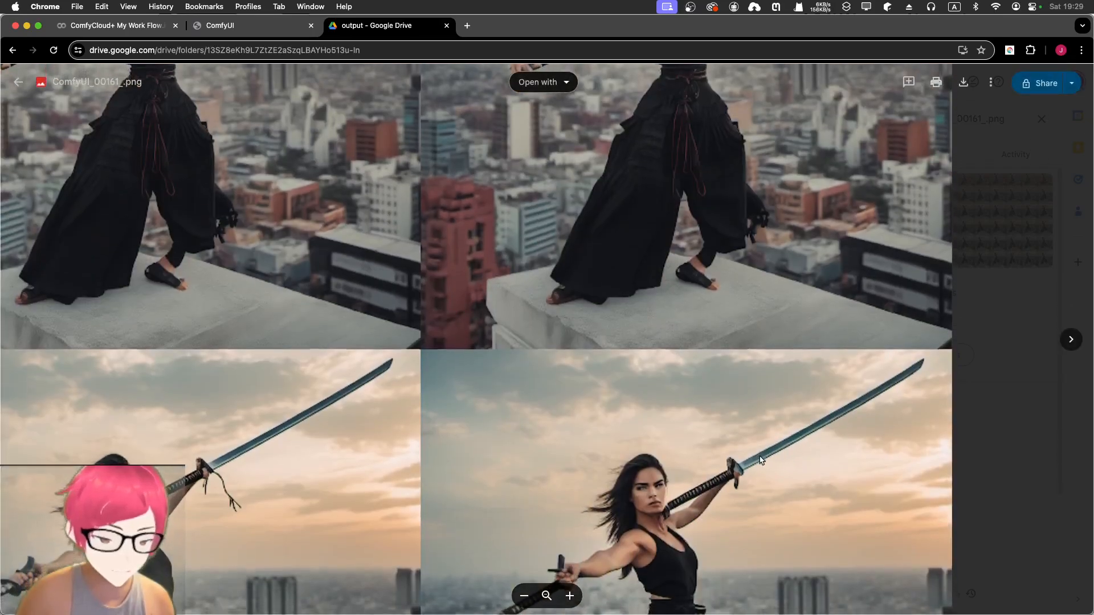
{"action": "scroll", "coordinate": [765, 359], "scroll_direction": "down", "scroll_amount": 1}
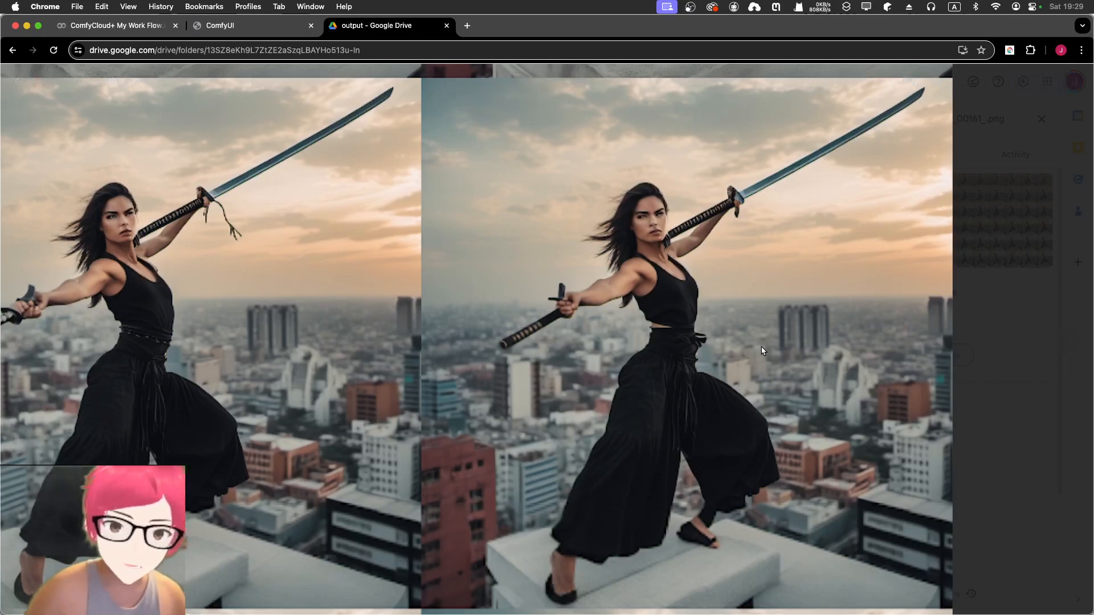
{"action": "scroll", "coordinate": [761, 347], "scroll_direction": "down", "scroll_amount": 6}
{"action": "scroll", "coordinate": [749, 165], "scroll_direction": "down", "scroll_amount": 6}
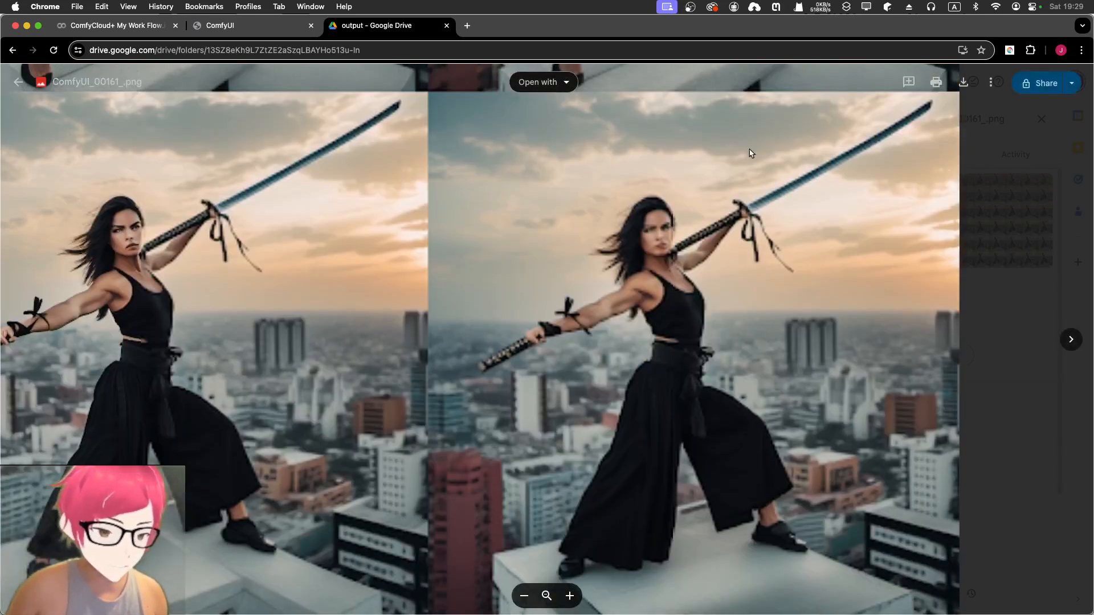
{"action": "scroll", "coordinate": [721, 477], "scroll_direction": "down", "scroll_amount": 10}
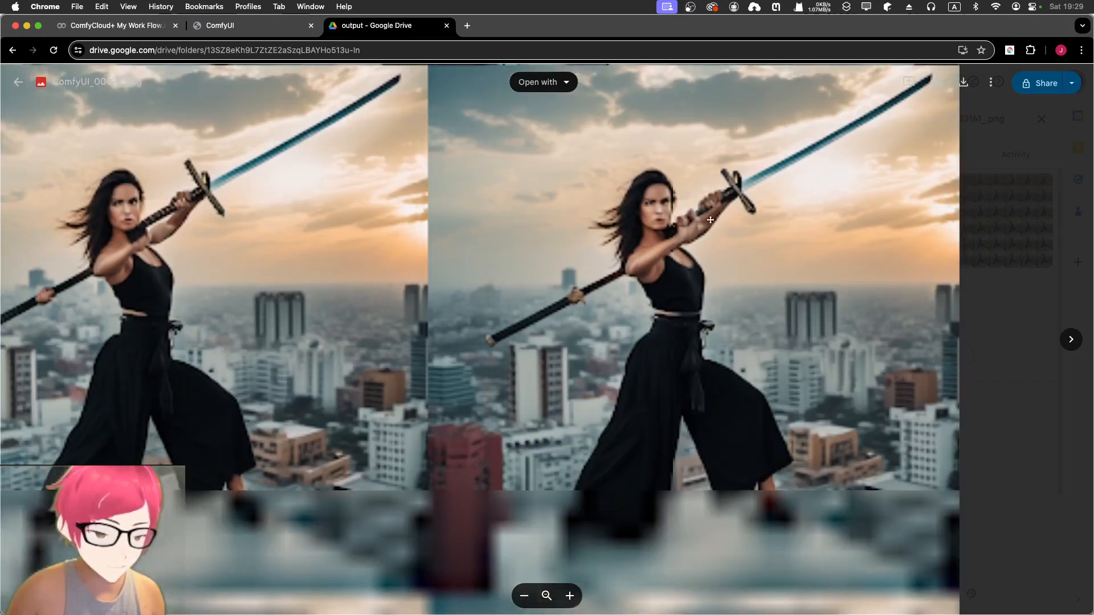
{"action": "scroll", "coordinate": [717, 482], "scroll_direction": "down", "scroll_amount": 10}
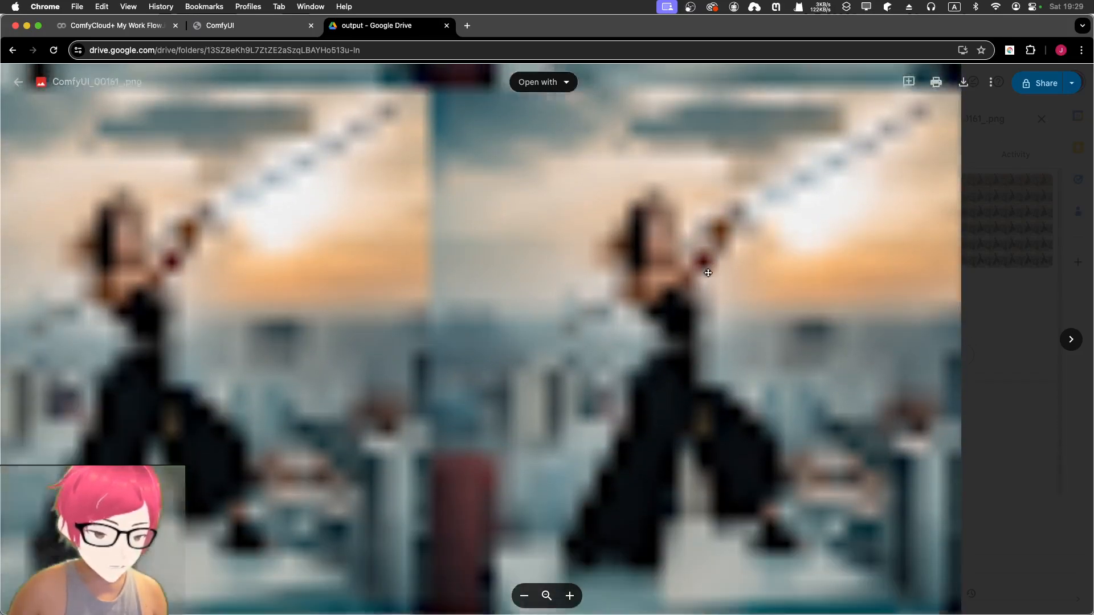
{"action": "scroll", "coordinate": [698, 364], "scroll_direction": "down", "scroll_amount": 5}
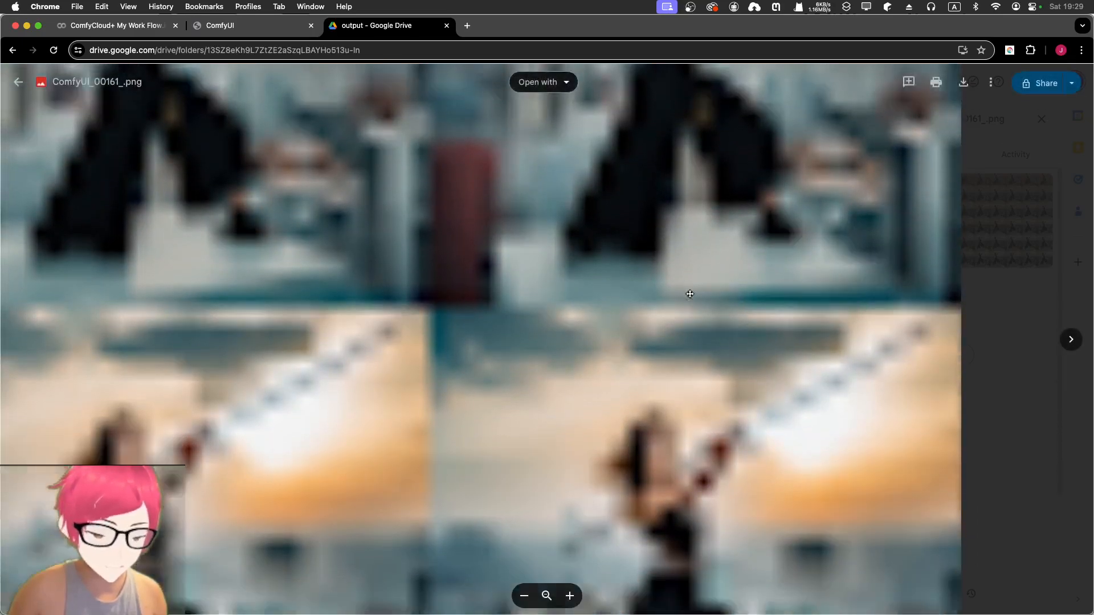
{"action": "scroll", "coordinate": [691, 293], "scroll_direction": "down", "scroll_amount": 10}
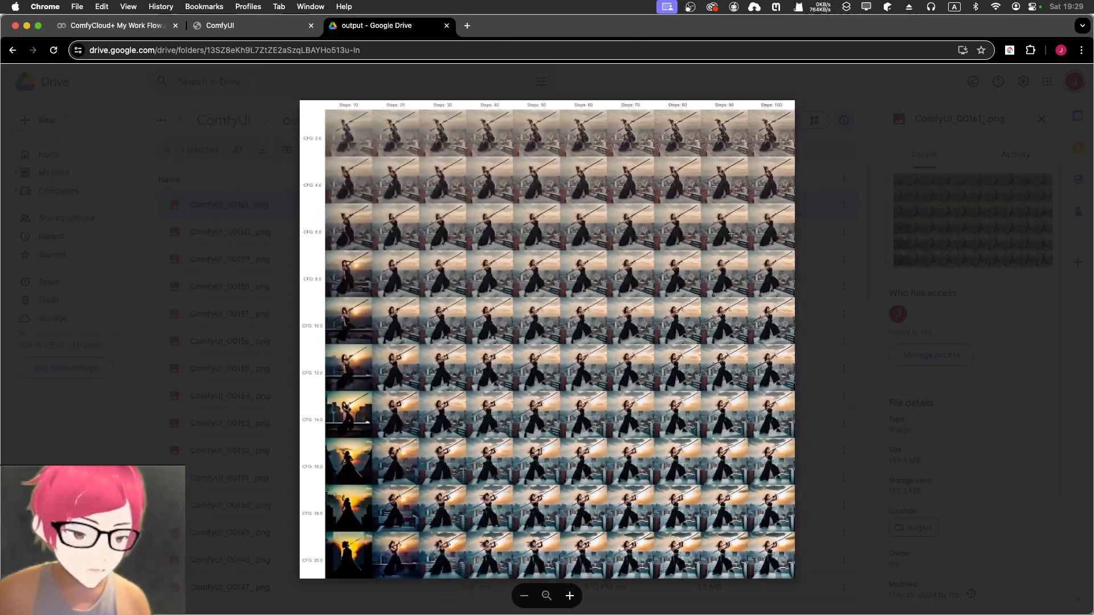
Compare the images of the CFG 16.0 row close up, moving from the high step counts towards the low ones
{"action": "scroll", "coordinate": [787, 495], "scroll_direction": "up", "scroll_amount": 10}
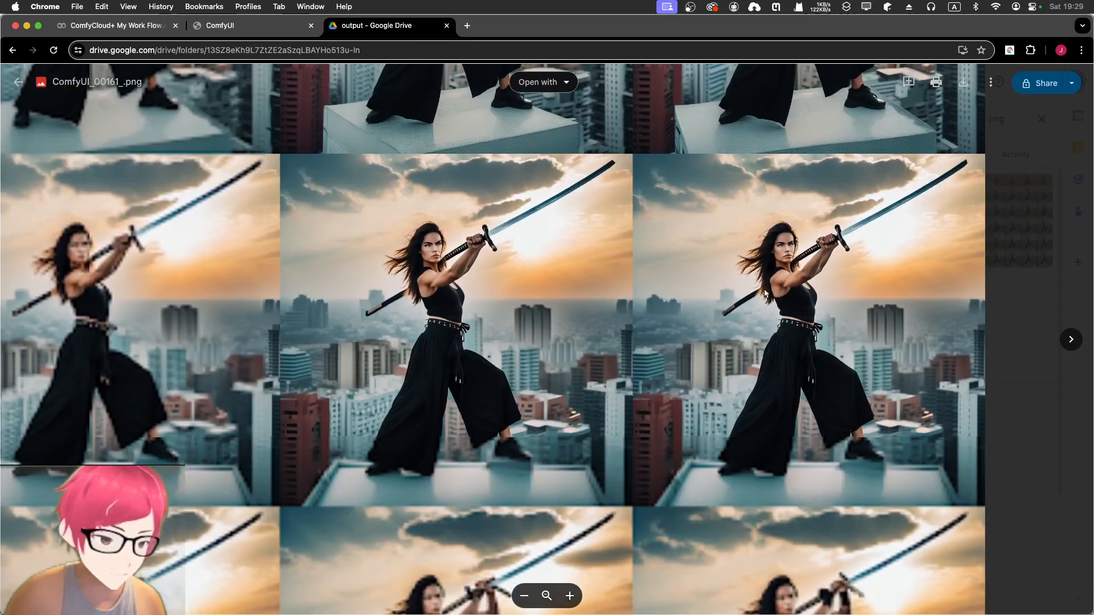
{"action": "scroll", "coordinate": [761, 412], "scroll_direction": "up", "scroll_amount": 3}
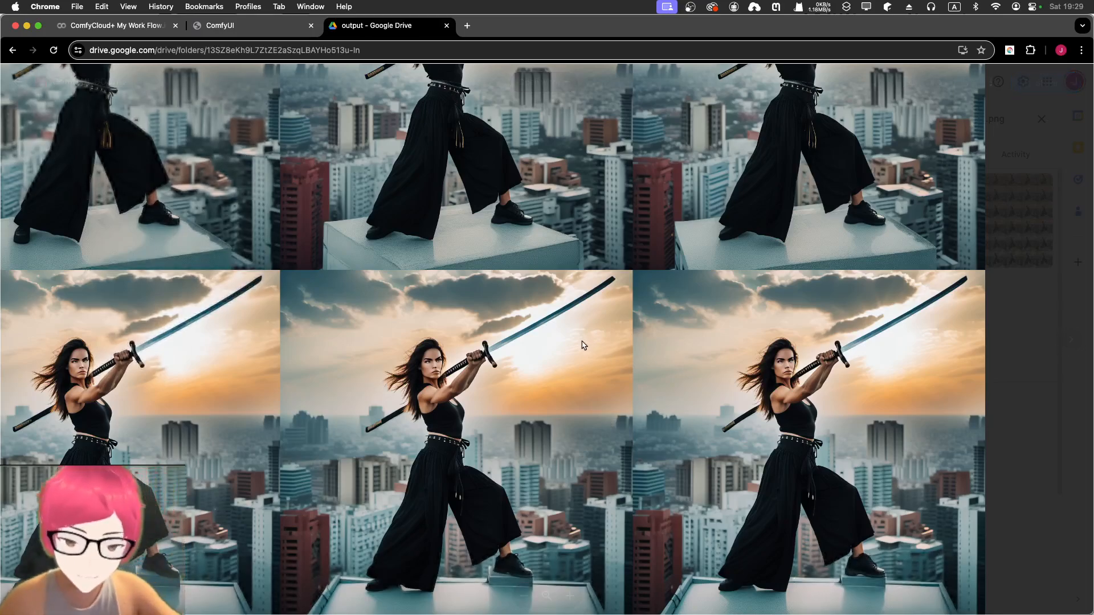
{"action": "scroll", "coordinate": [544, 373], "scroll_direction": "up", "scroll_amount": 5}
{"action": "scroll", "coordinate": [544, 374], "scroll_direction": "left", "scroll_amount": 5}
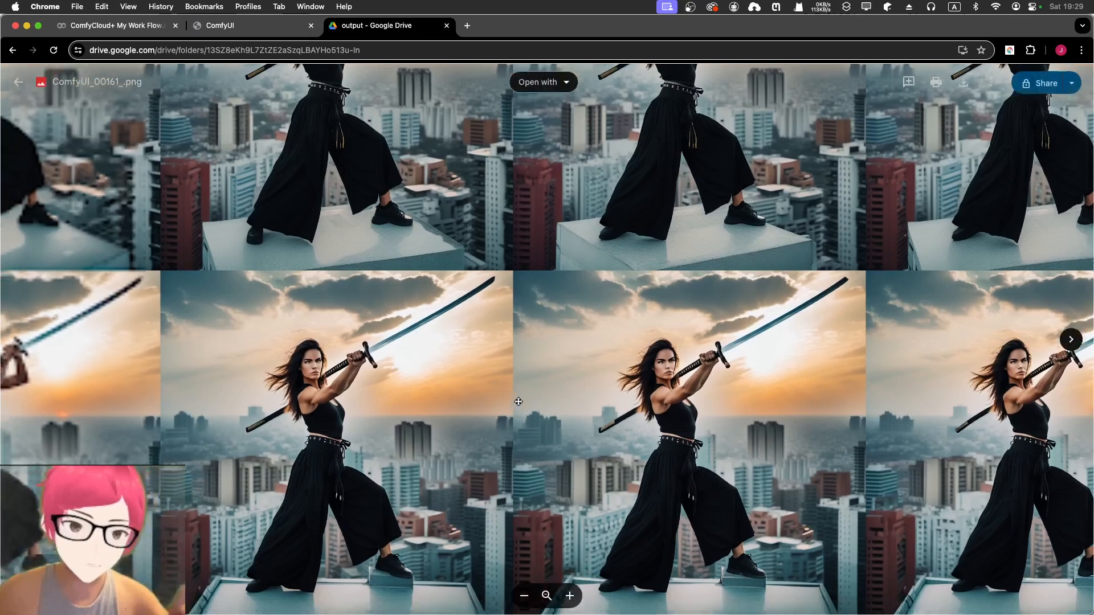
{"action": "scroll", "coordinate": [534, 365], "scroll_direction": "down", "scroll_amount": 1}
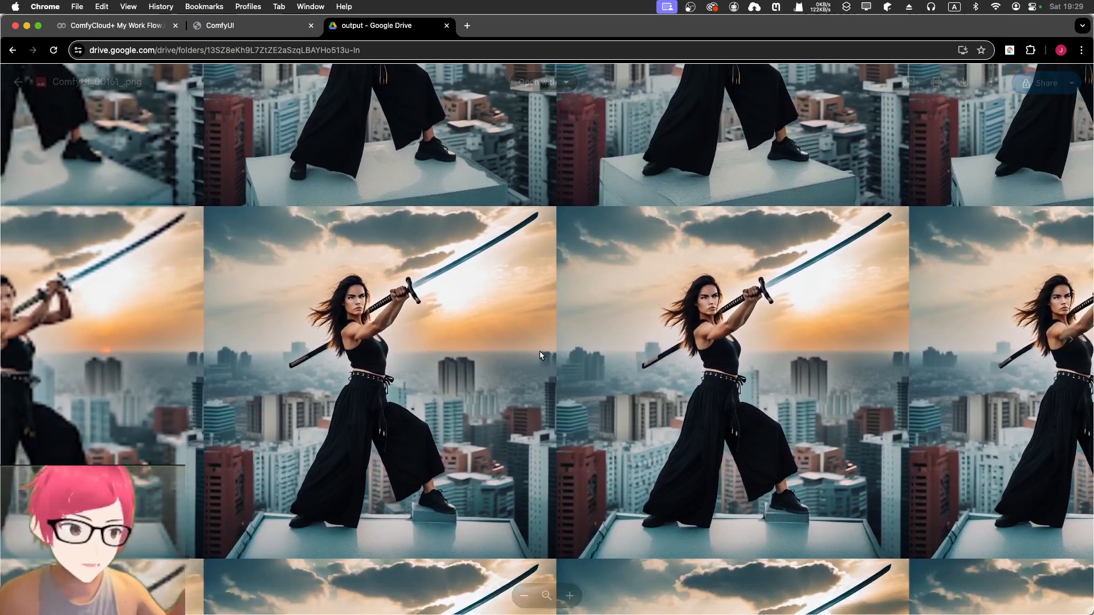
{"action": "scroll", "coordinate": [524, 354], "scroll_direction": "down", "scroll_amount": 3}
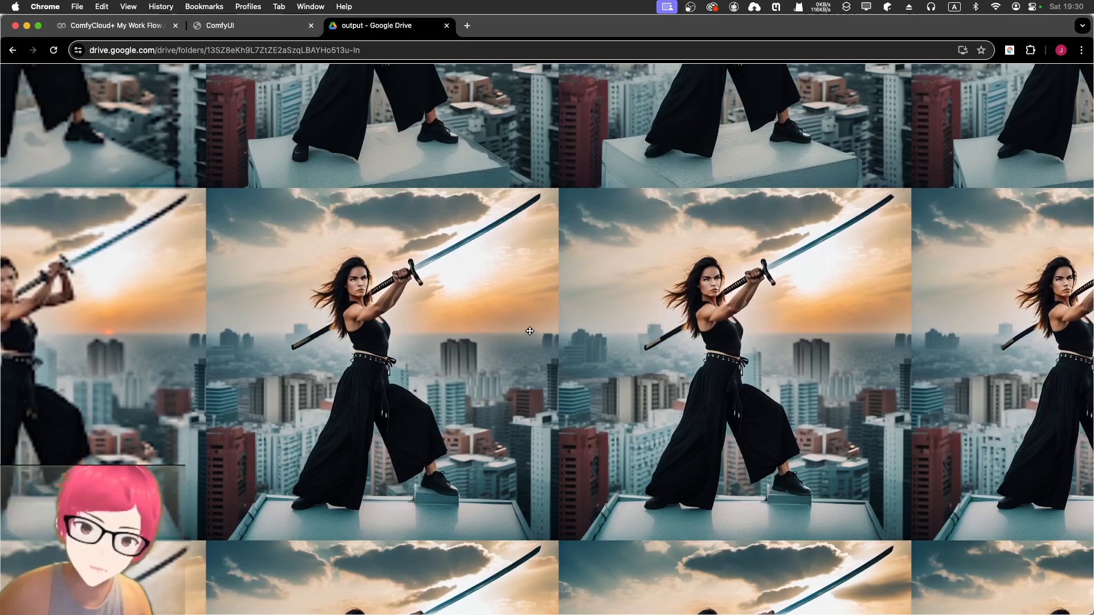
{"action": "scroll", "coordinate": [529, 331], "scroll_direction": "right", "scroll_amount": 4}
{"action": "scroll", "coordinate": [455, 325], "scroll_direction": "left", "scroll_amount": 2}
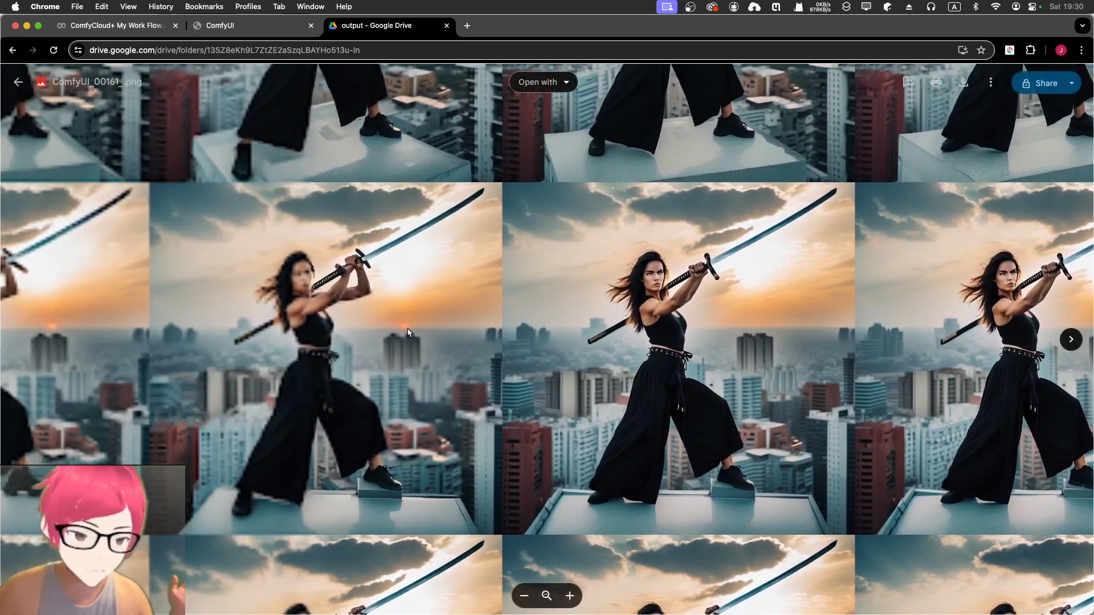
{"action": "scroll", "coordinate": [393, 317], "scroll_direction": "left", "scroll_amount": 2}
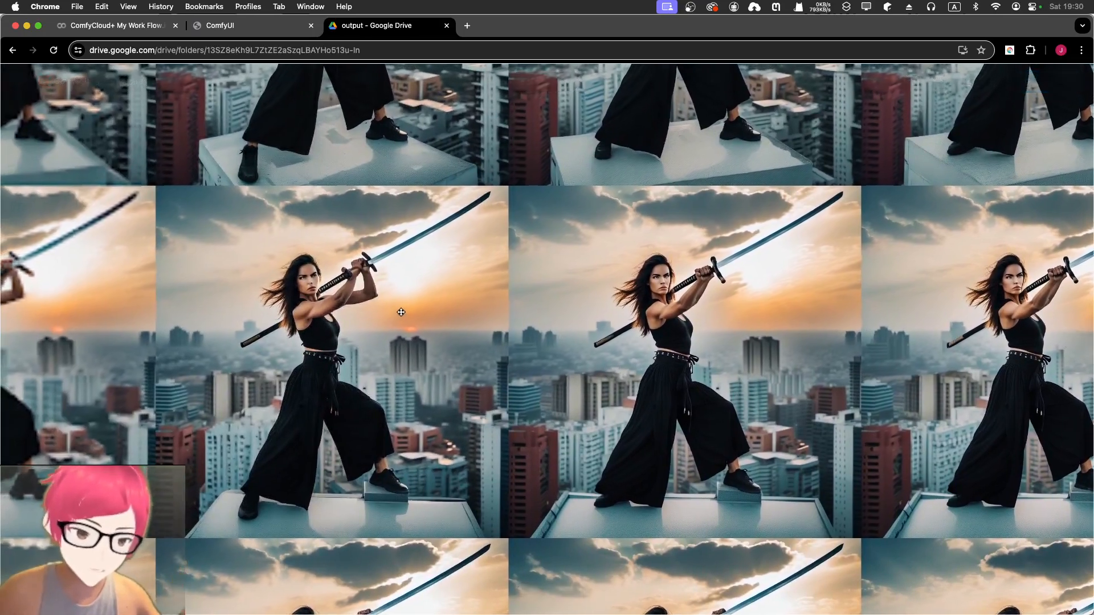
{"action": "scroll", "coordinate": [401, 314], "scroll_direction": "left", "scroll_amount": 1}
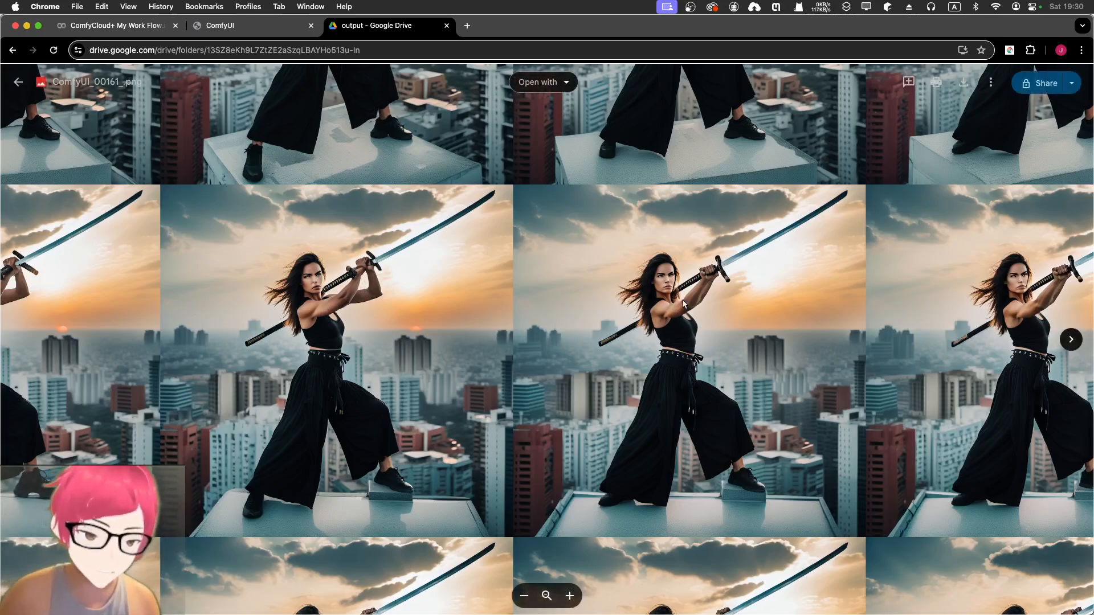
{"action": "scroll", "coordinate": [702, 327], "scroll_direction": "right", "scroll_amount": 5}
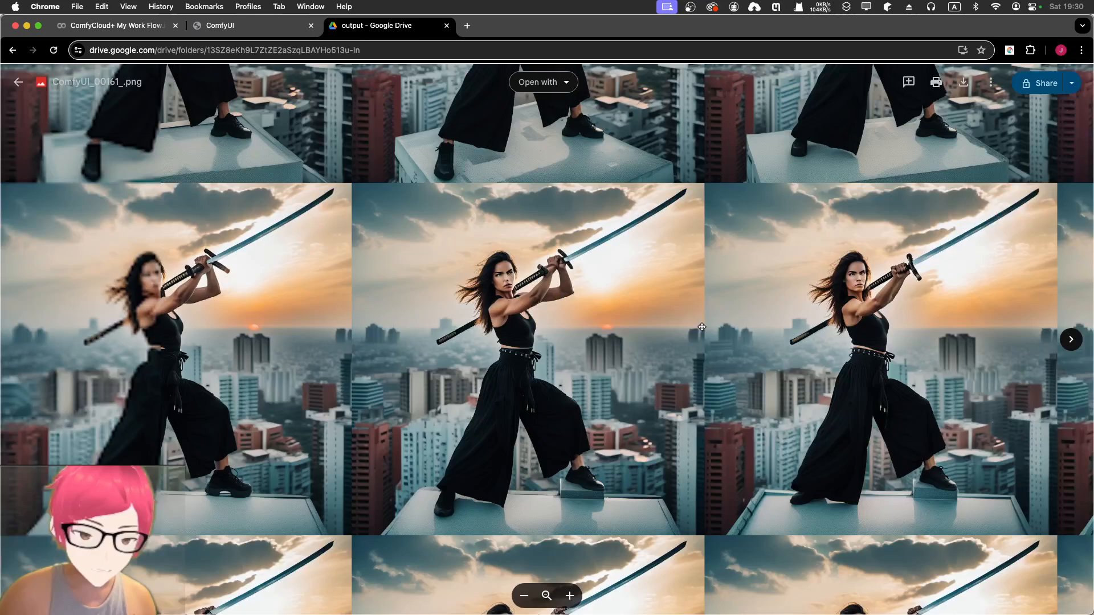
{"action": "scroll", "coordinate": [702, 327], "scroll_direction": "right", "scroll_amount": 5}
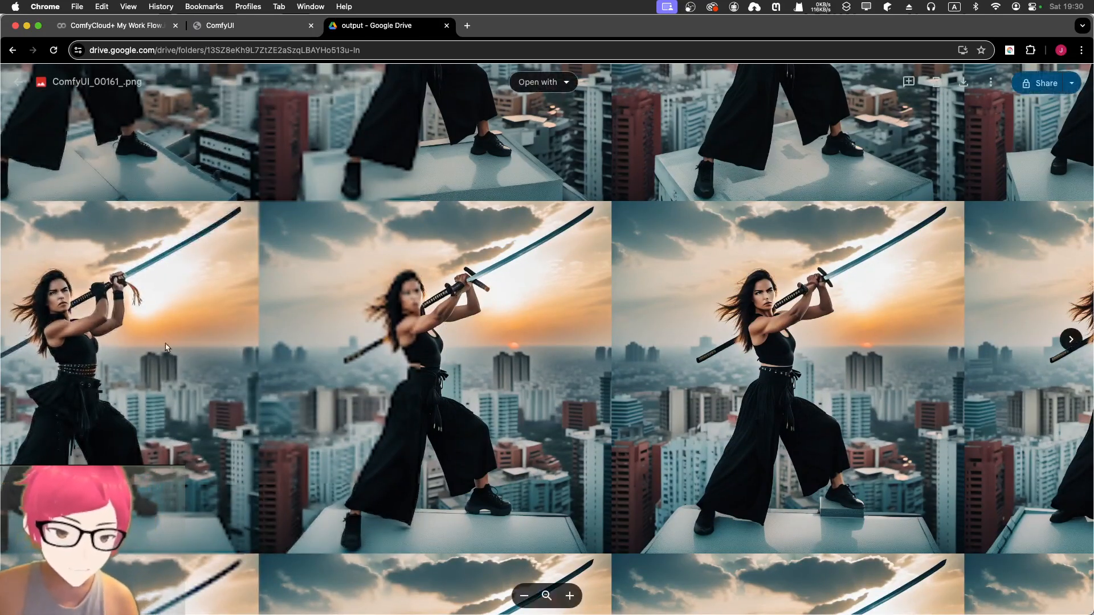
{"action": "scroll", "coordinate": [166, 347], "scroll_direction": "down", "scroll_amount": 3}
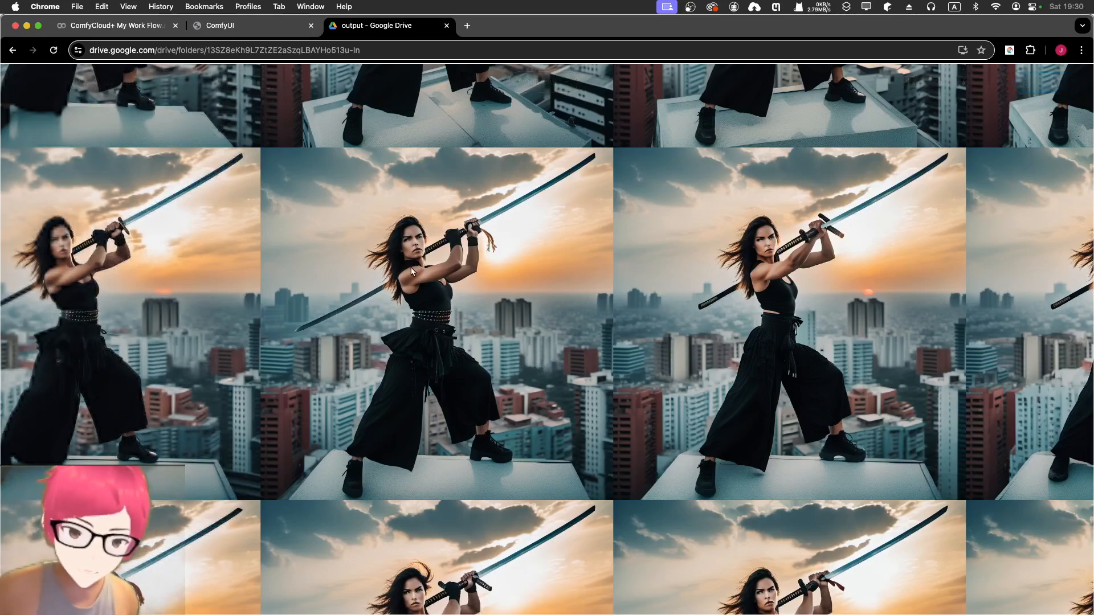
{"action": "left_click_drag", "start_coordinate": [411, 268], "coordinate": [268, 237]}
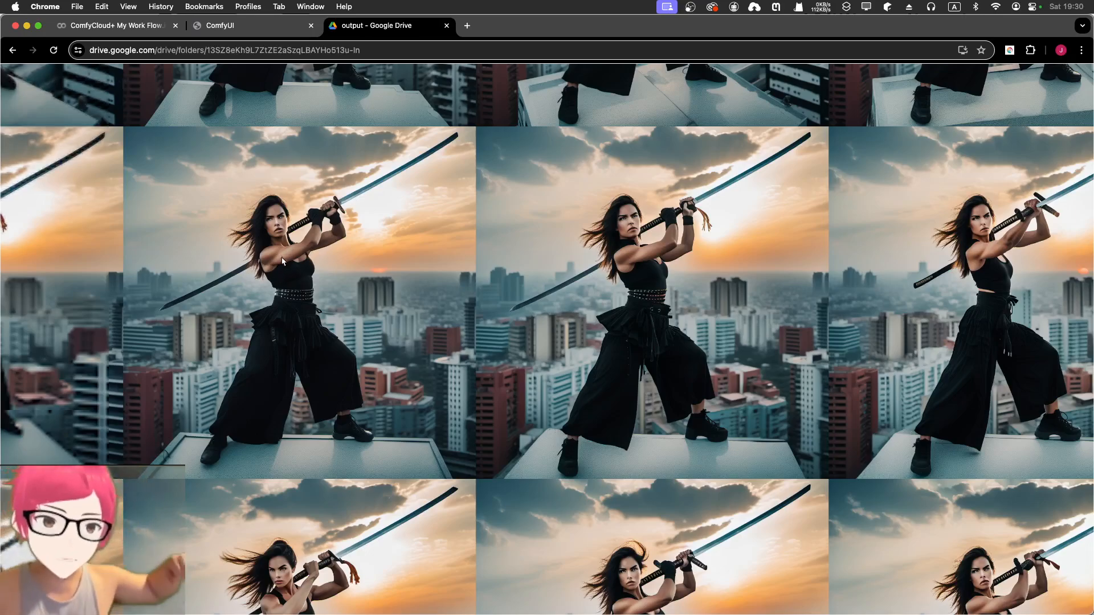
{"action": "left_click_drag", "start_coordinate": [196, 360], "coordinate": [542, 361]}
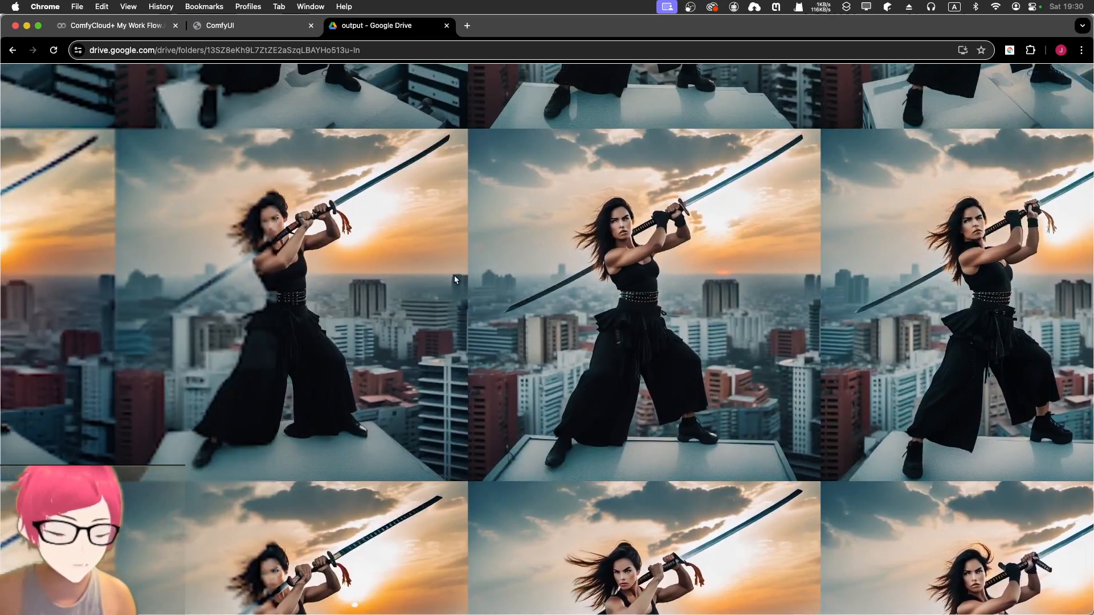
Examine the lower step counts in the CFG 16.0 and 18.0 rows, focusing on the 20-step image at CFG 18.0
{"action": "scroll", "coordinate": [453, 275], "scroll_direction": "down", "scroll_amount": 5}
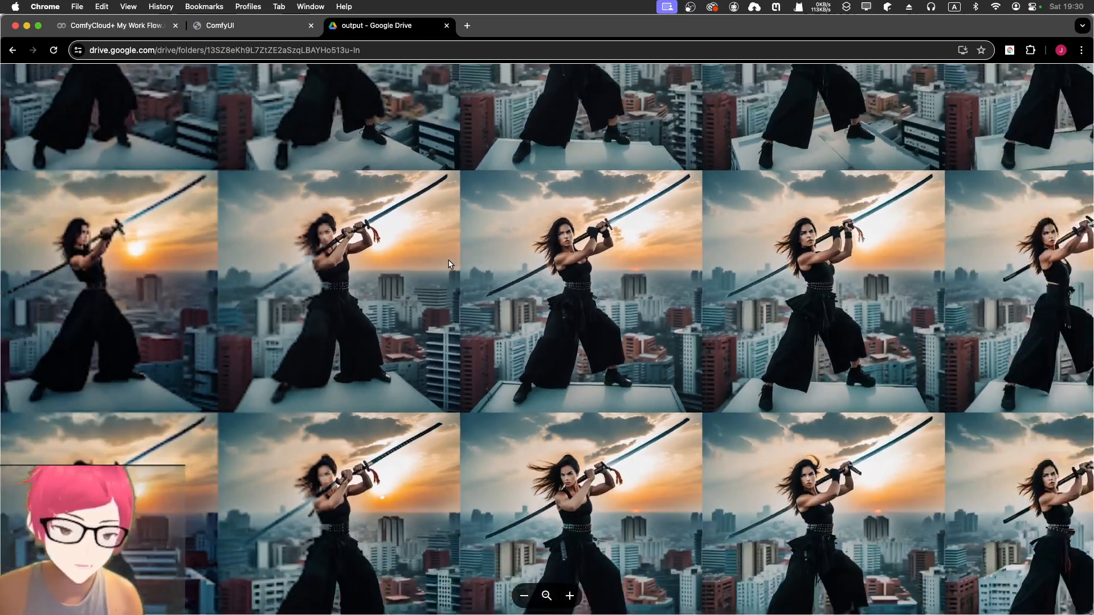
{"action": "scroll", "coordinate": [450, 264], "scroll_direction": "down", "scroll_amount": 2}
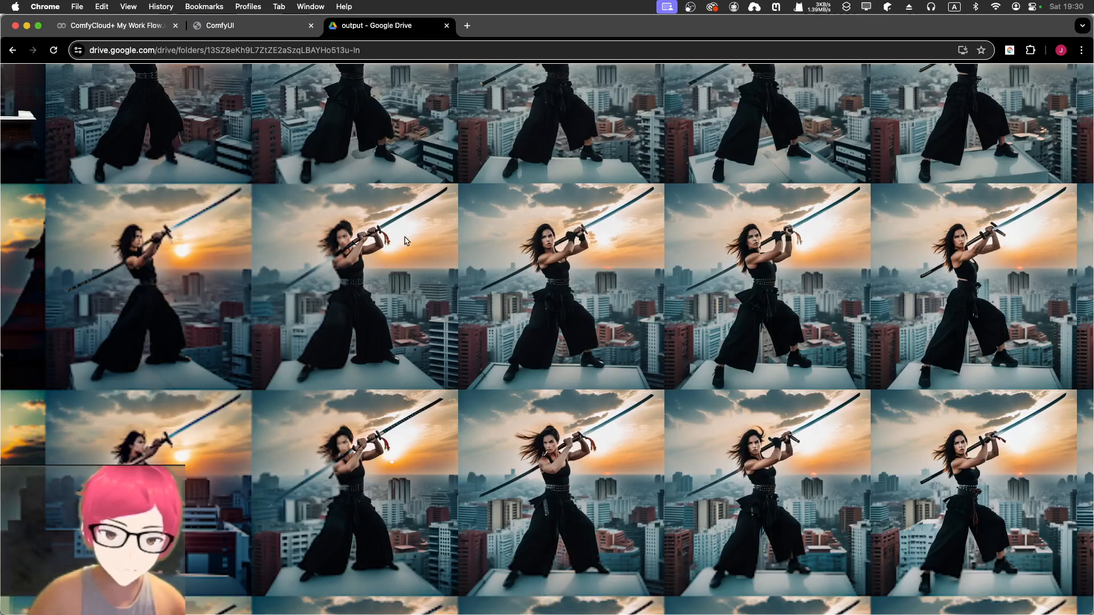
{"action": "scroll", "coordinate": [405, 241], "scroll_direction": "left", "scroll_amount": 2}
{"action": "scroll", "coordinate": [406, 240], "scroll_direction": "up", "scroll_amount": 1}
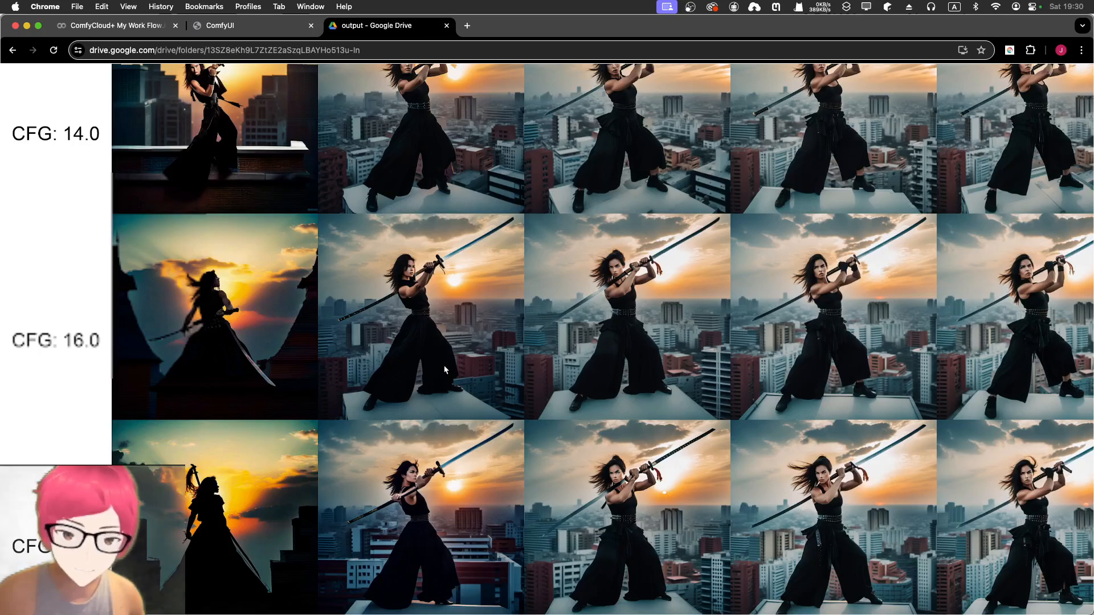
{"action": "scroll", "coordinate": [360, 303], "scroll_direction": "down", "scroll_amount": 3}
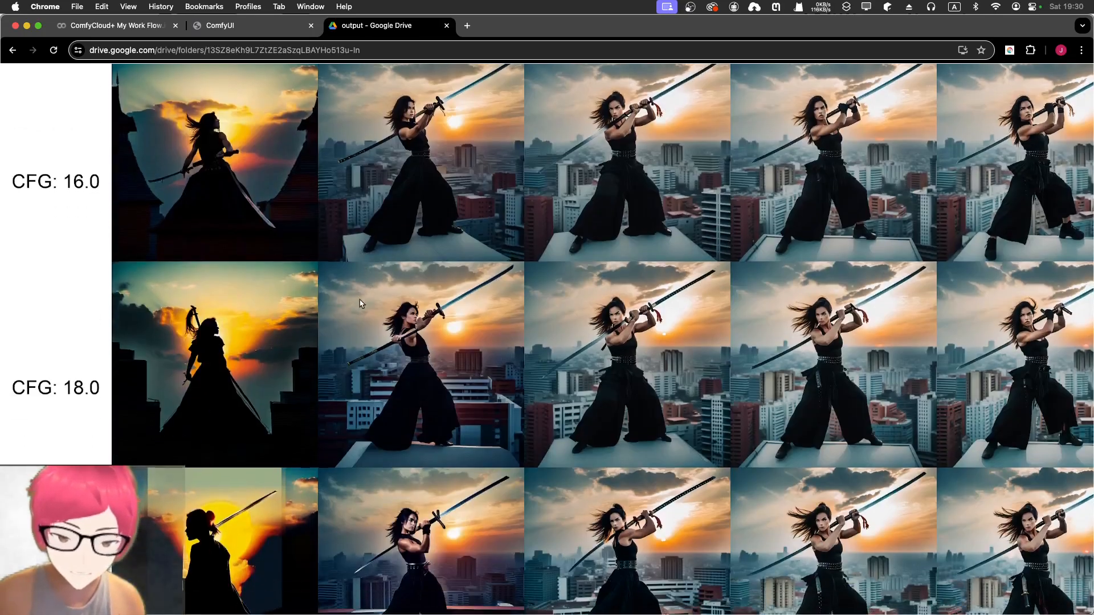
{"action": "scroll", "coordinate": [360, 303], "scroll_direction": "down", "scroll_amount": 1}
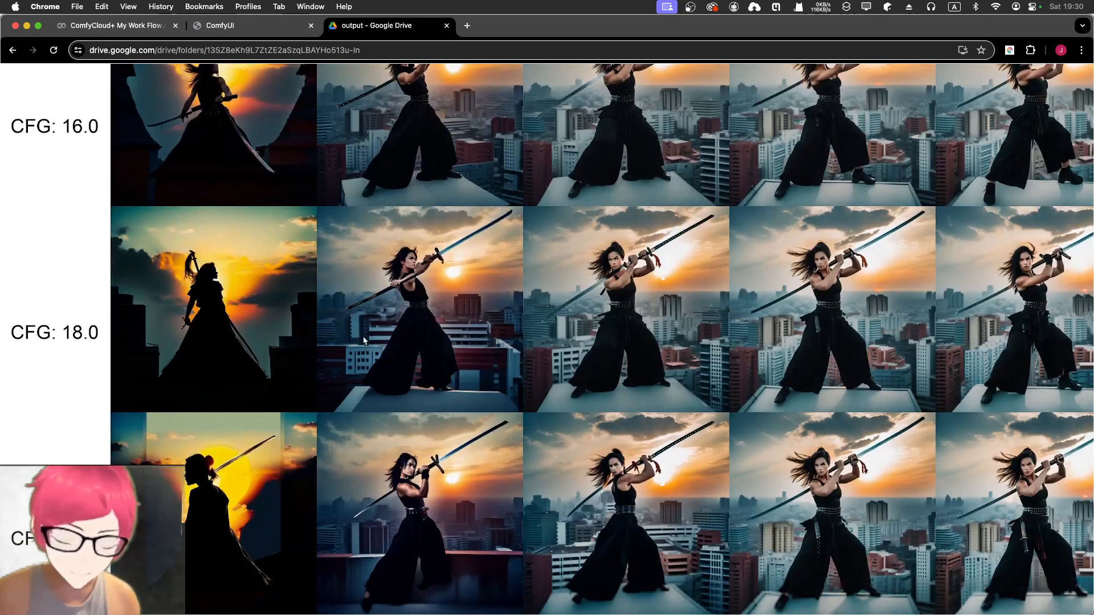
{"action": "scroll", "coordinate": [363, 336], "scroll_direction": "up", "scroll_amount": 3}
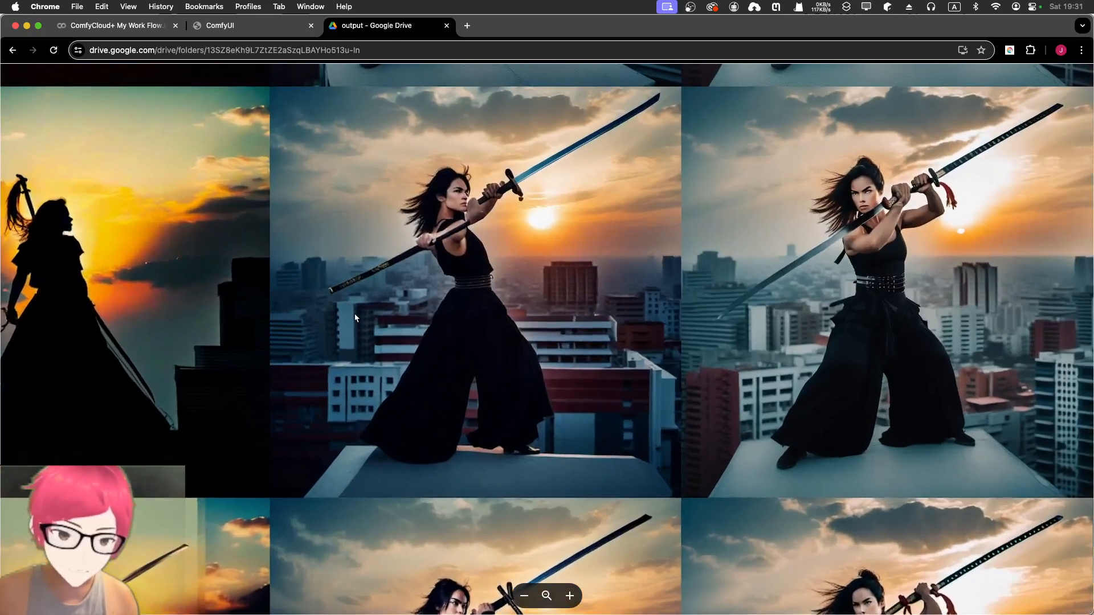
Compare the 10-step images from CFG 10.0 to CFG 20.0 with the higher step counts in the same rows
{"action": "scroll", "coordinate": [355, 313], "scroll_direction": "down", "scroll_amount": 5}
{"action": "scroll", "coordinate": [327, 283], "scroll_direction": "down", "scroll_amount": 3}
{"action": "scroll", "coordinate": [342, 262], "scroll_direction": "up", "scroll_amount": 5}
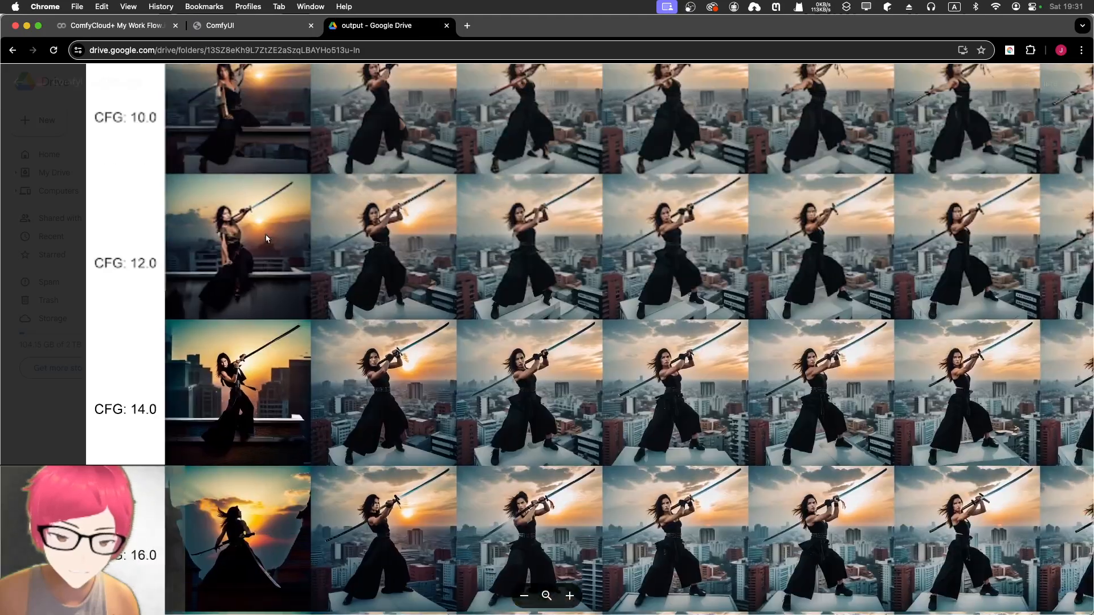
{"action": "scroll", "coordinate": [360, 240], "scroll_direction": "up", "scroll_amount": 3}
{"action": "scroll", "coordinate": [360, 240], "scroll_direction": "down", "scroll_amount": 1}
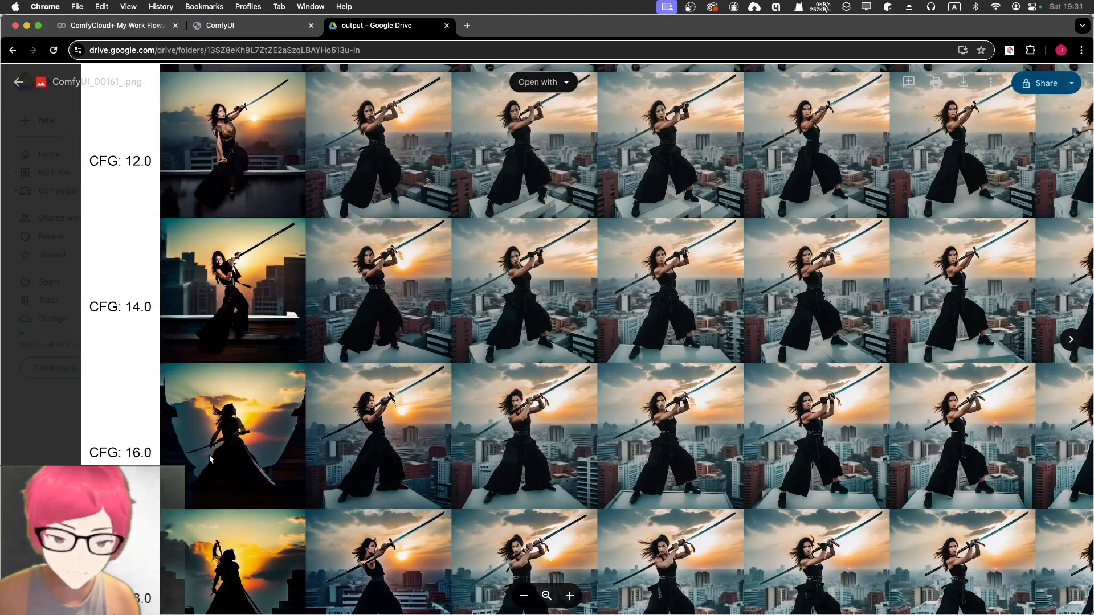
{"action": "scroll", "coordinate": [211, 451], "scroll_direction": "down", "scroll_amount": 2}
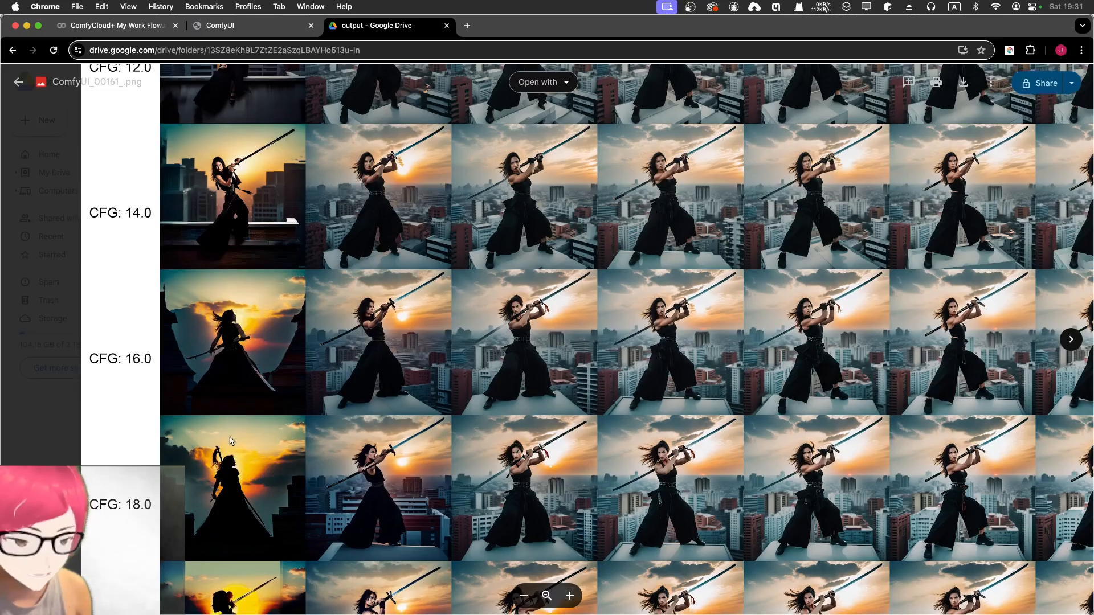
{"action": "scroll", "coordinate": [230, 442], "scroll_direction": "down", "scroll_amount": 3}
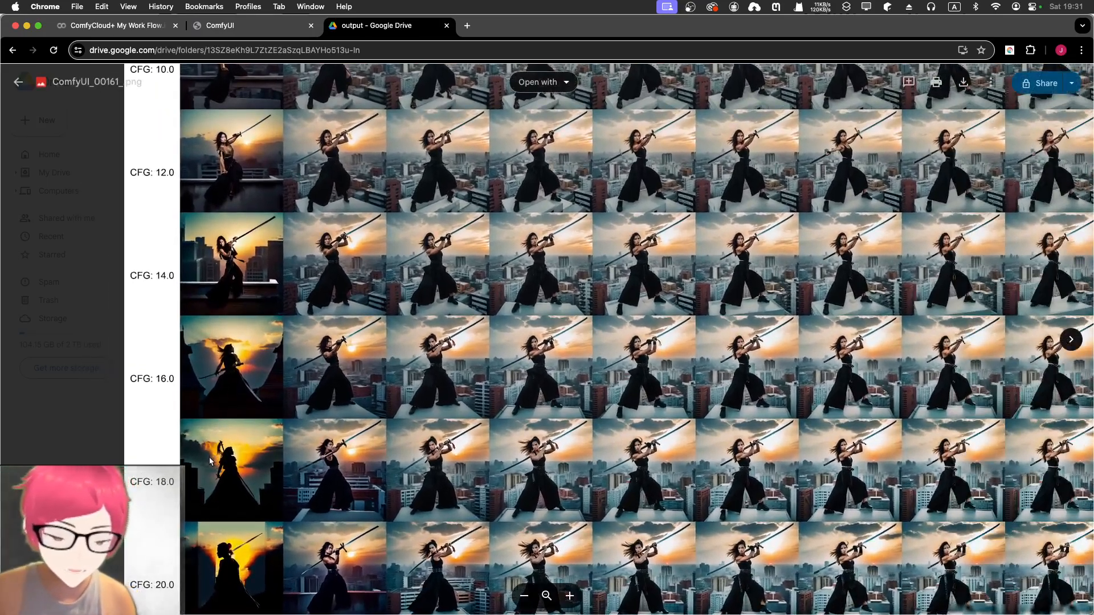
{"action": "scroll", "coordinate": [211, 461], "scroll_direction": "down", "scroll_amount": 3}
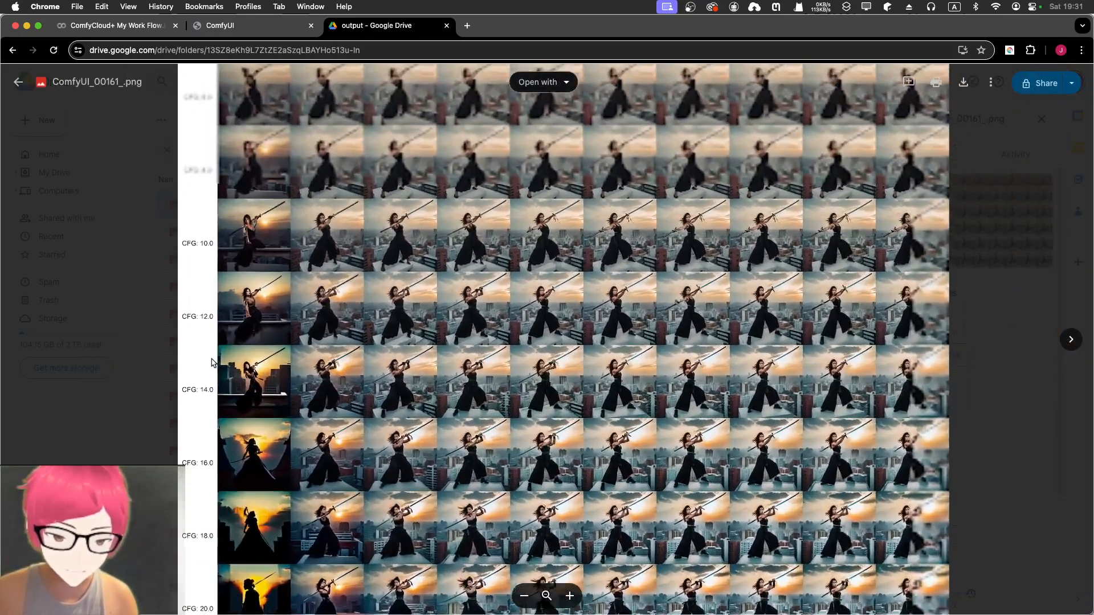
Examine the 10-step images at CFG 16.0, 18.0 and 20.0 close up, focusing on CFG 18.0, and return to the full grid
{"action": "scroll", "coordinate": [228, 397], "scroll_direction": "up", "scroll_amount": 3}
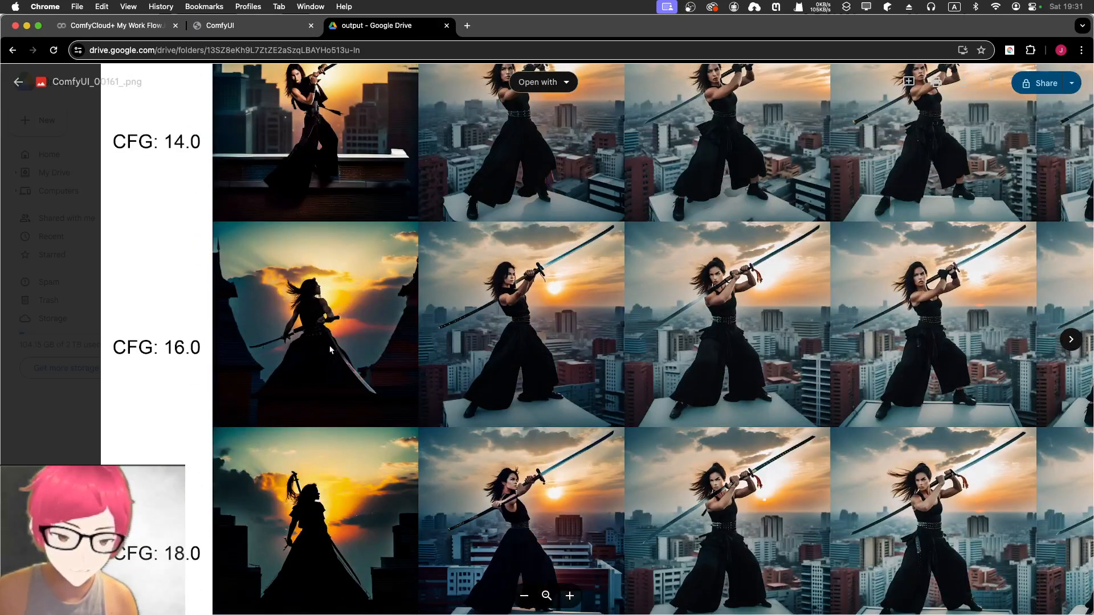
{"action": "scroll", "coordinate": [330, 350], "scroll_direction": "down", "scroll_amount": 3}
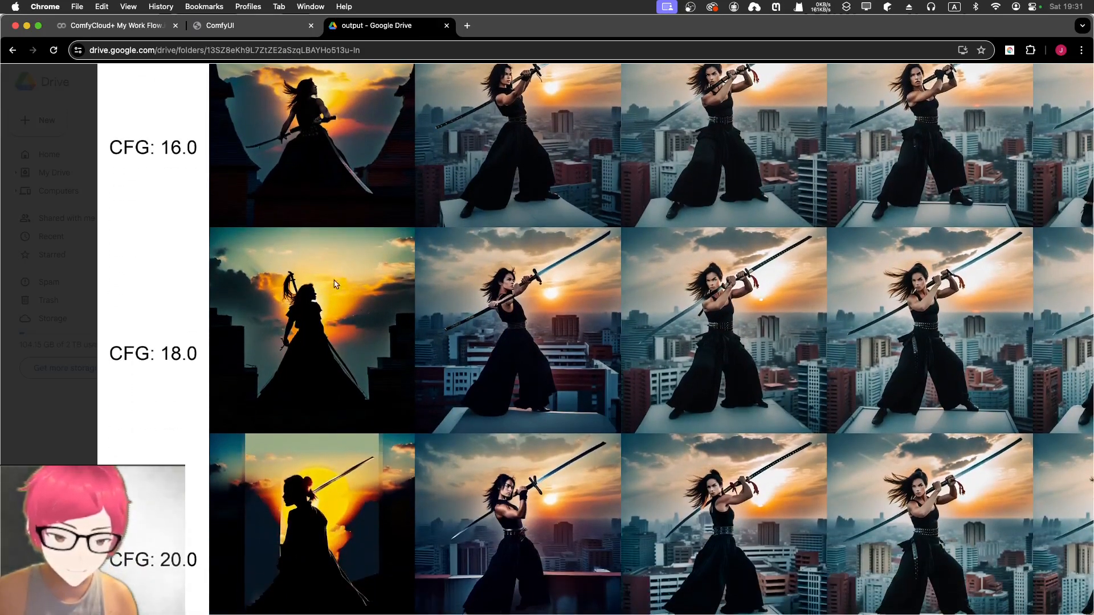
{"action": "scroll", "coordinate": [300, 315], "scroll_direction": "up", "scroll_amount": 5}
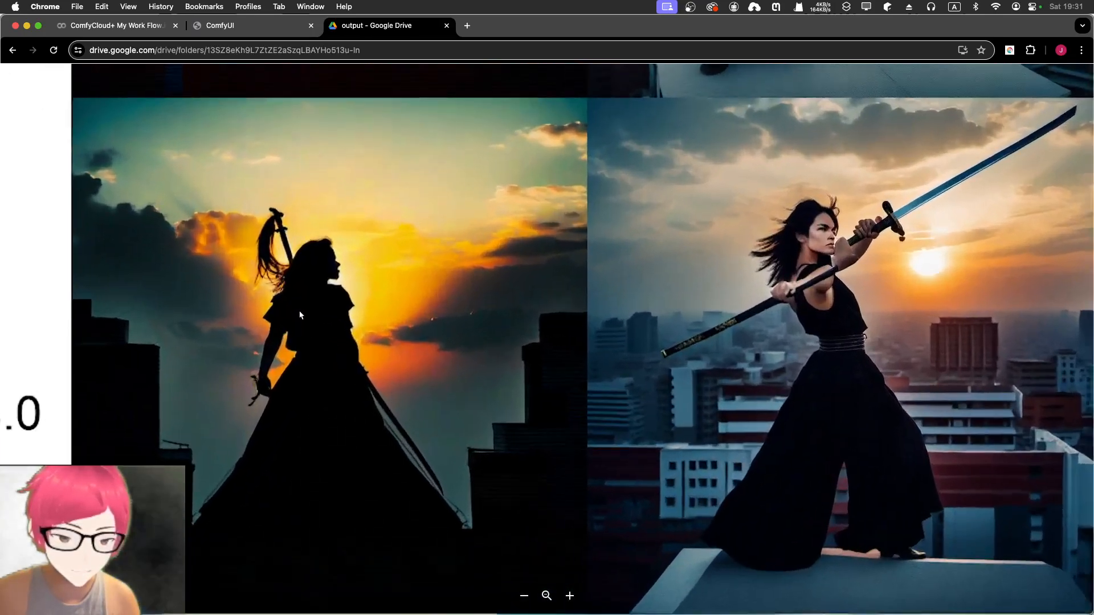
{"action": "scroll", "coordinate": [301, 316], "scroll_direction": "up", "scroll_amount": 2}
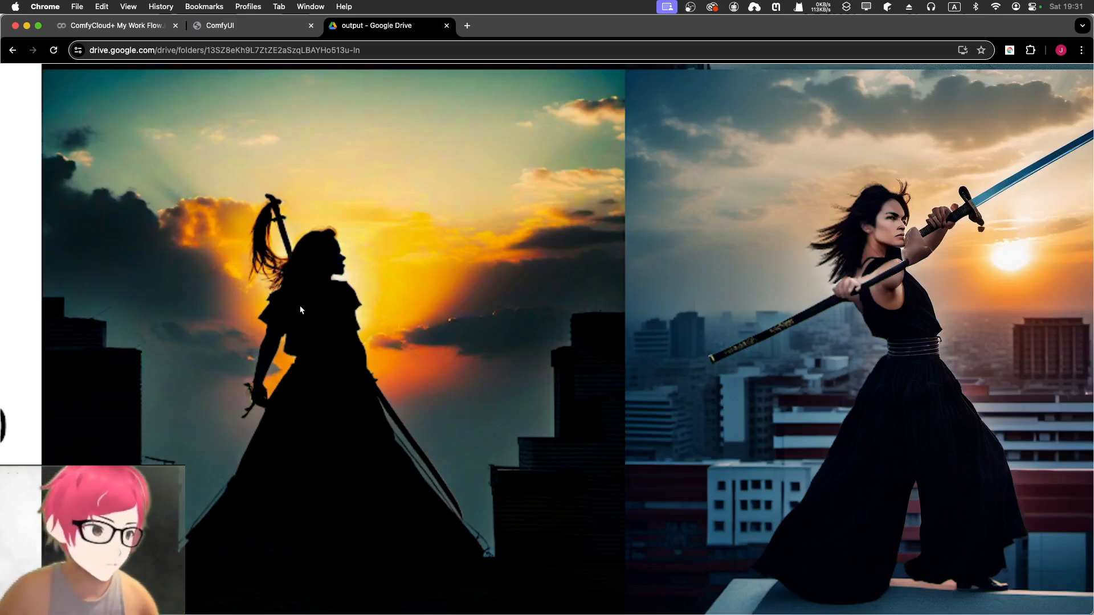
{"action": "scroll", "coordinate": [300, 310], "scroll_direction": "down", "scroll_amount": 10}
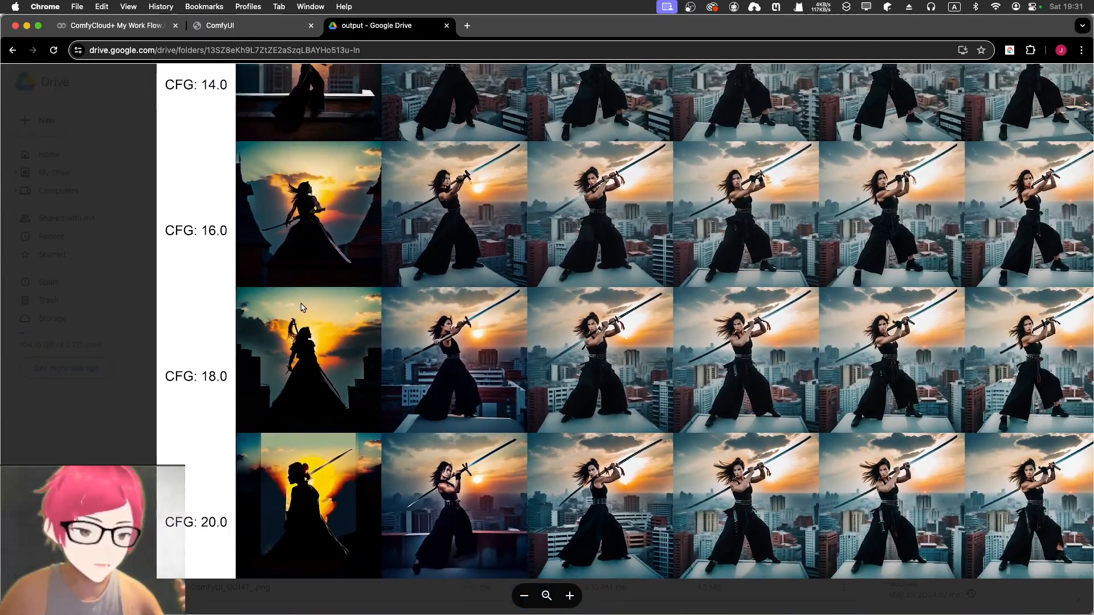
{"action": "scroll", "coordinate": [282, 273], "scroll_direction": "down", "scroll_amount": 3}
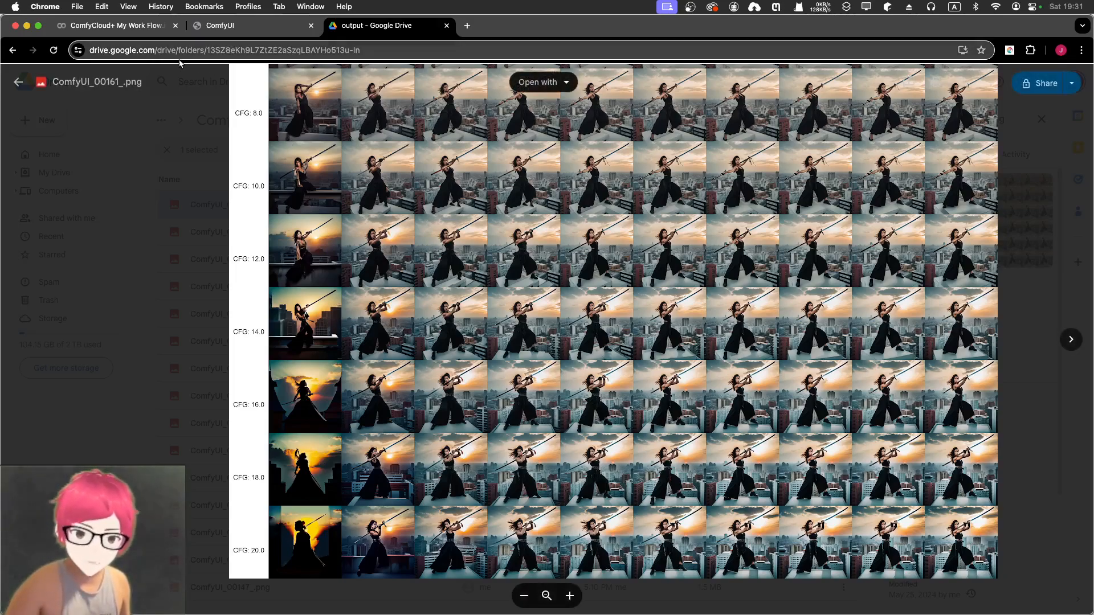
Switch to the ComfyCloud+ Colab notebook, review the XY Plot run log for steps against CFG scale, and return to the ComfyUI workflow
{"action": "left_click", "coordinate": [138, 31]}
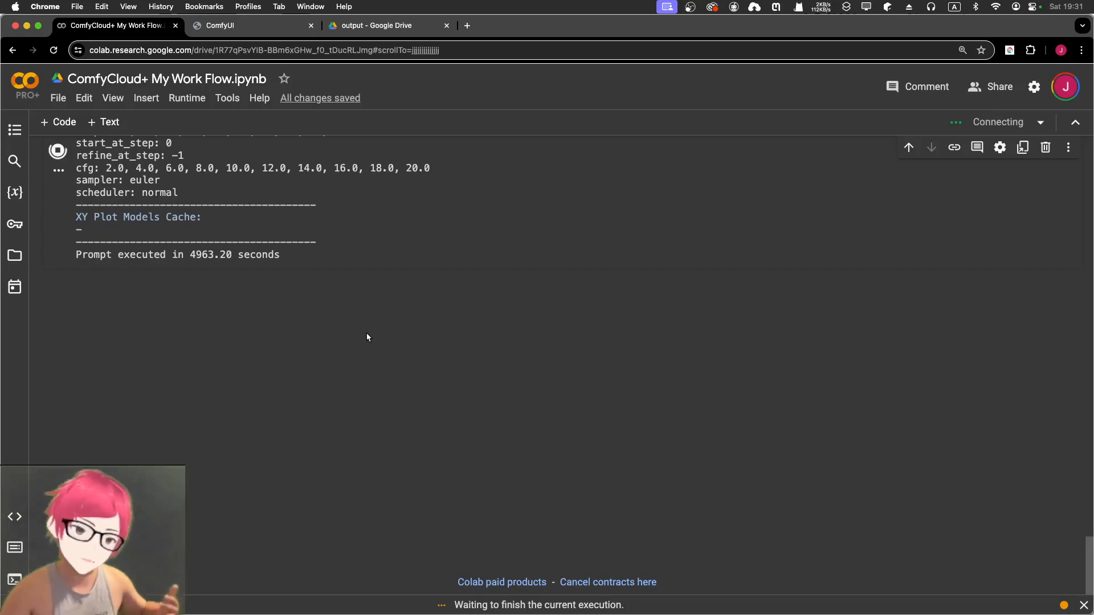
{"action": "scroll", "coordinate": [367, 333], "scroll_direction": "up", "scroll_amount": 5}
{"action": "scroll", "coordinate": [199, 207], "scroll_direction": "up", "scroll_amount": 2}
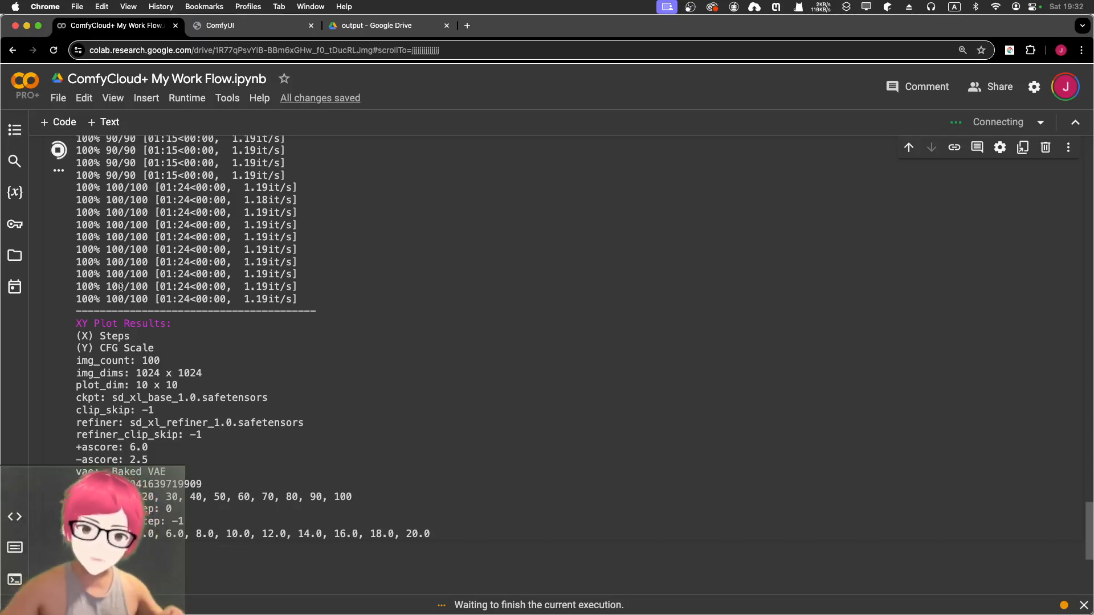
{"action": "left_click", "coordinate": [222, 25]}
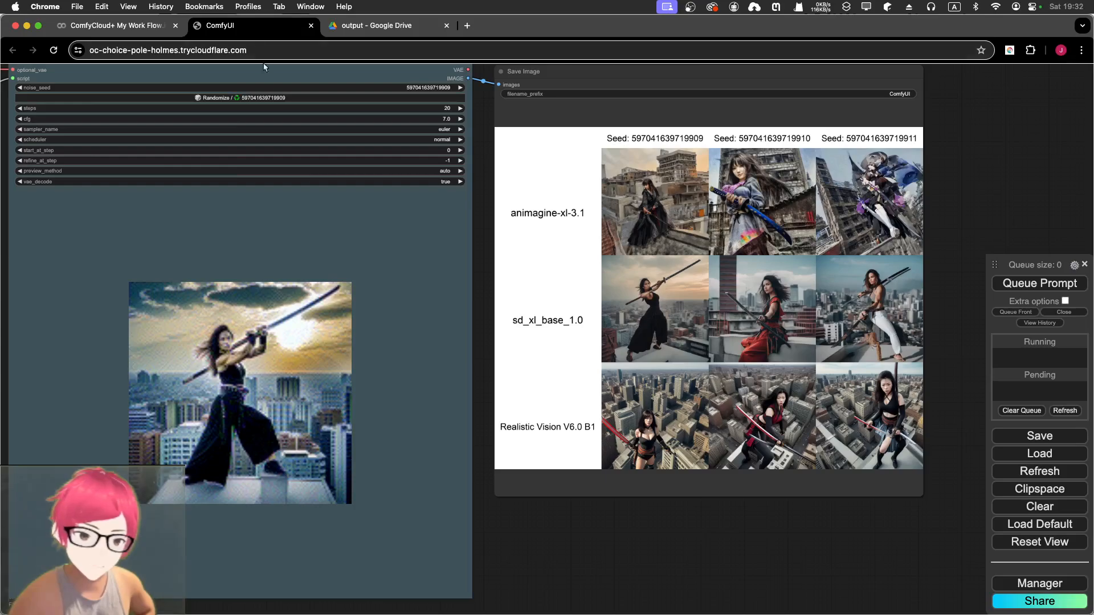